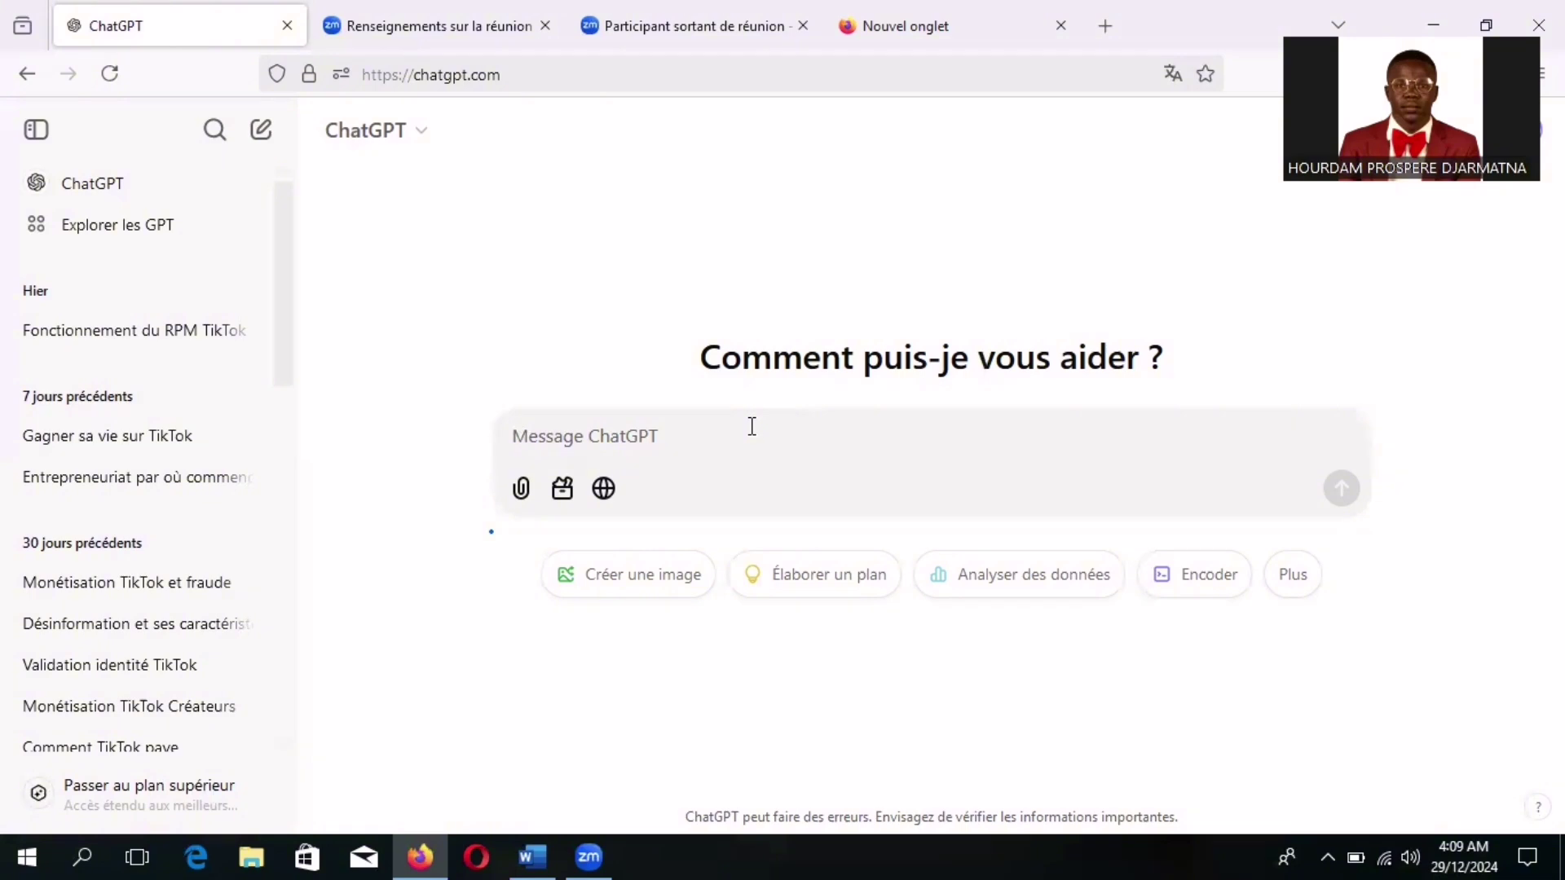
# Send the prompt "Trace moi un plan détaillé sur le thème suivant : Comment prendre soin se sa santé ?"
pyautogui.write('T')
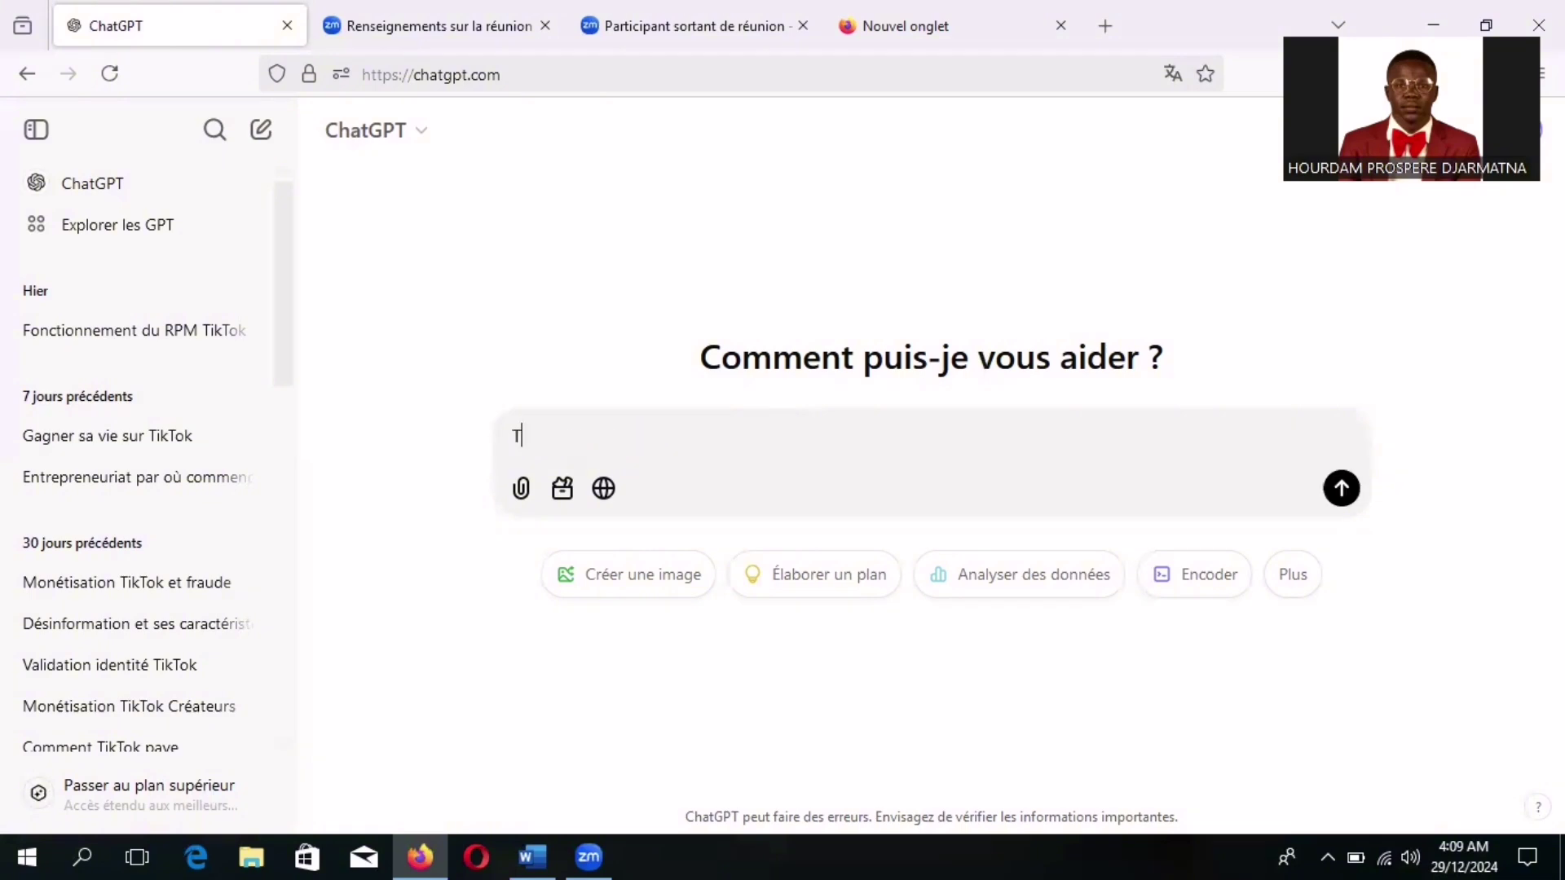
pyautogui.write('race moi un plan détaillé')
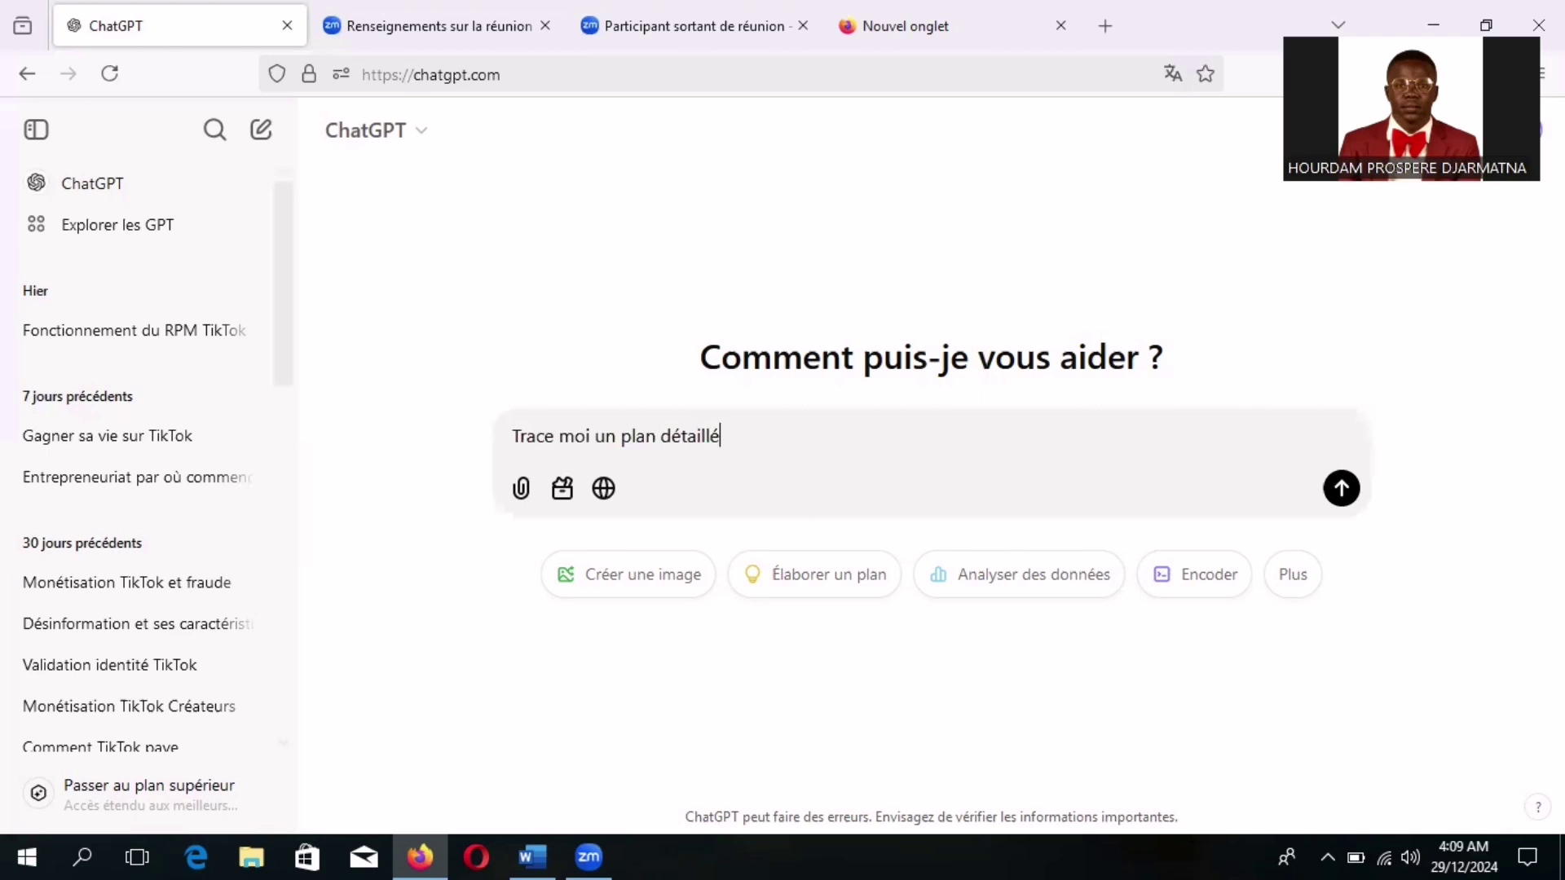
pyautogui.write(' sur le thème sui')
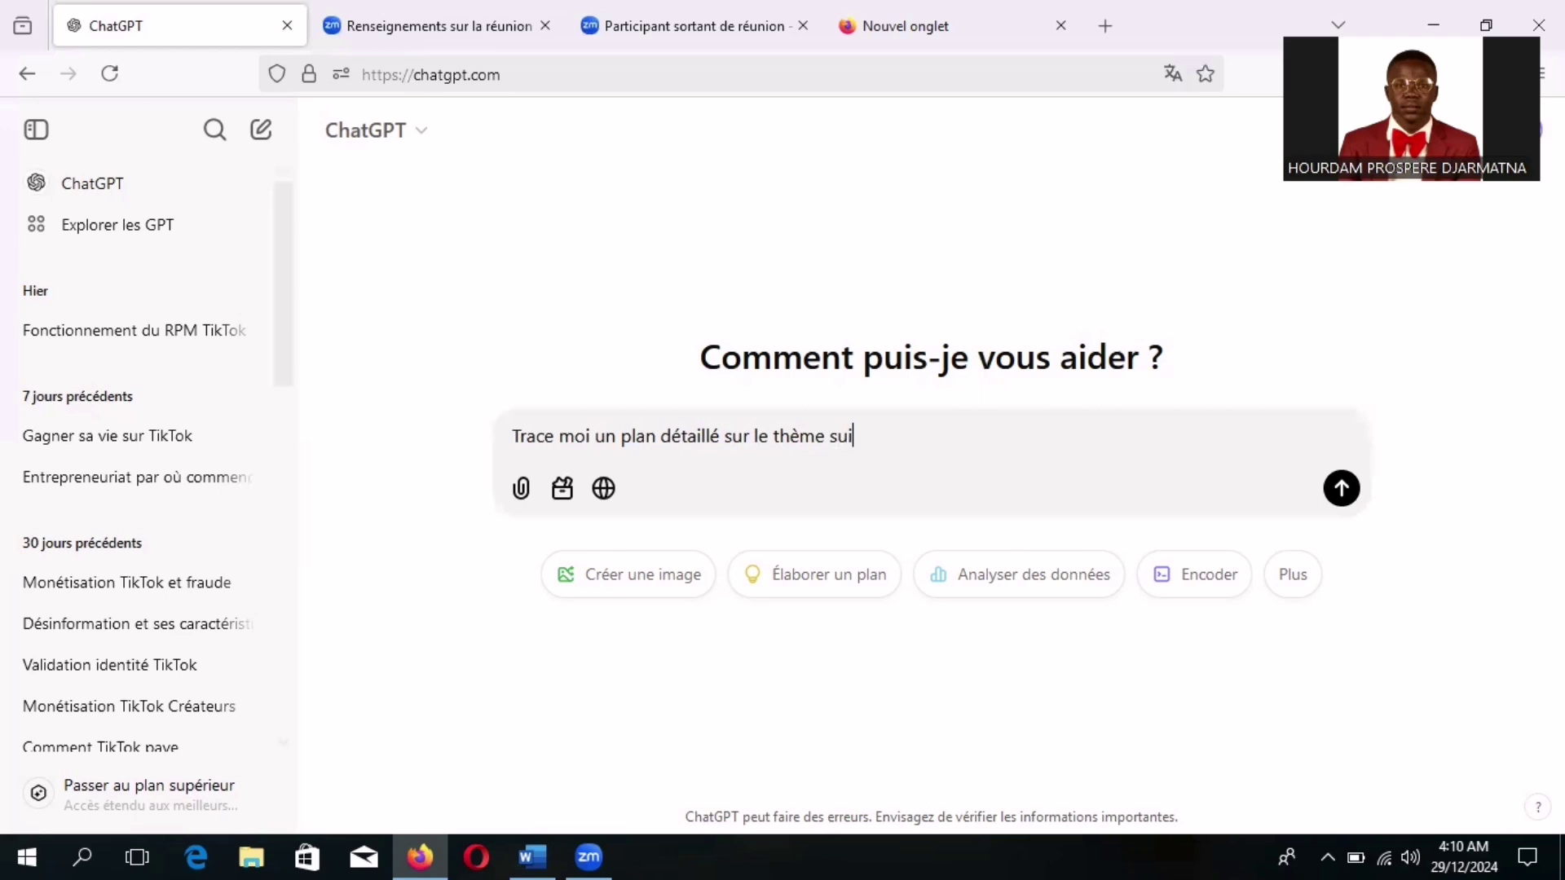
pyautogui.write('vant:')
pyautogui.press('BackSpace')
pyautogui.write(': Comment  pren')
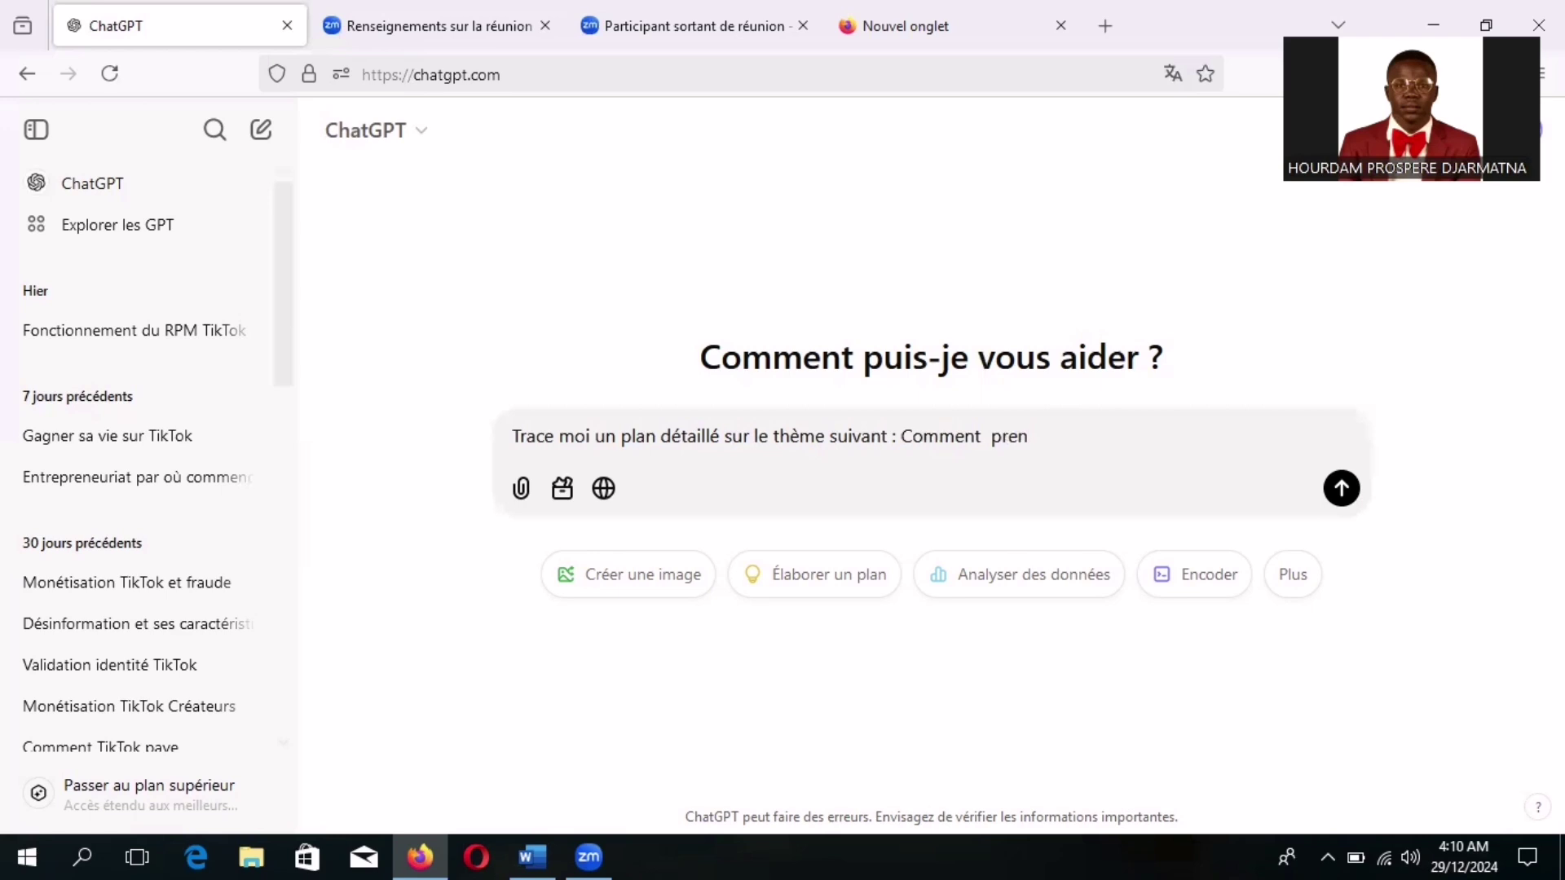
pyautogui.write('dre soin se sa santé ?')
pyautogui.click(1341, 490)
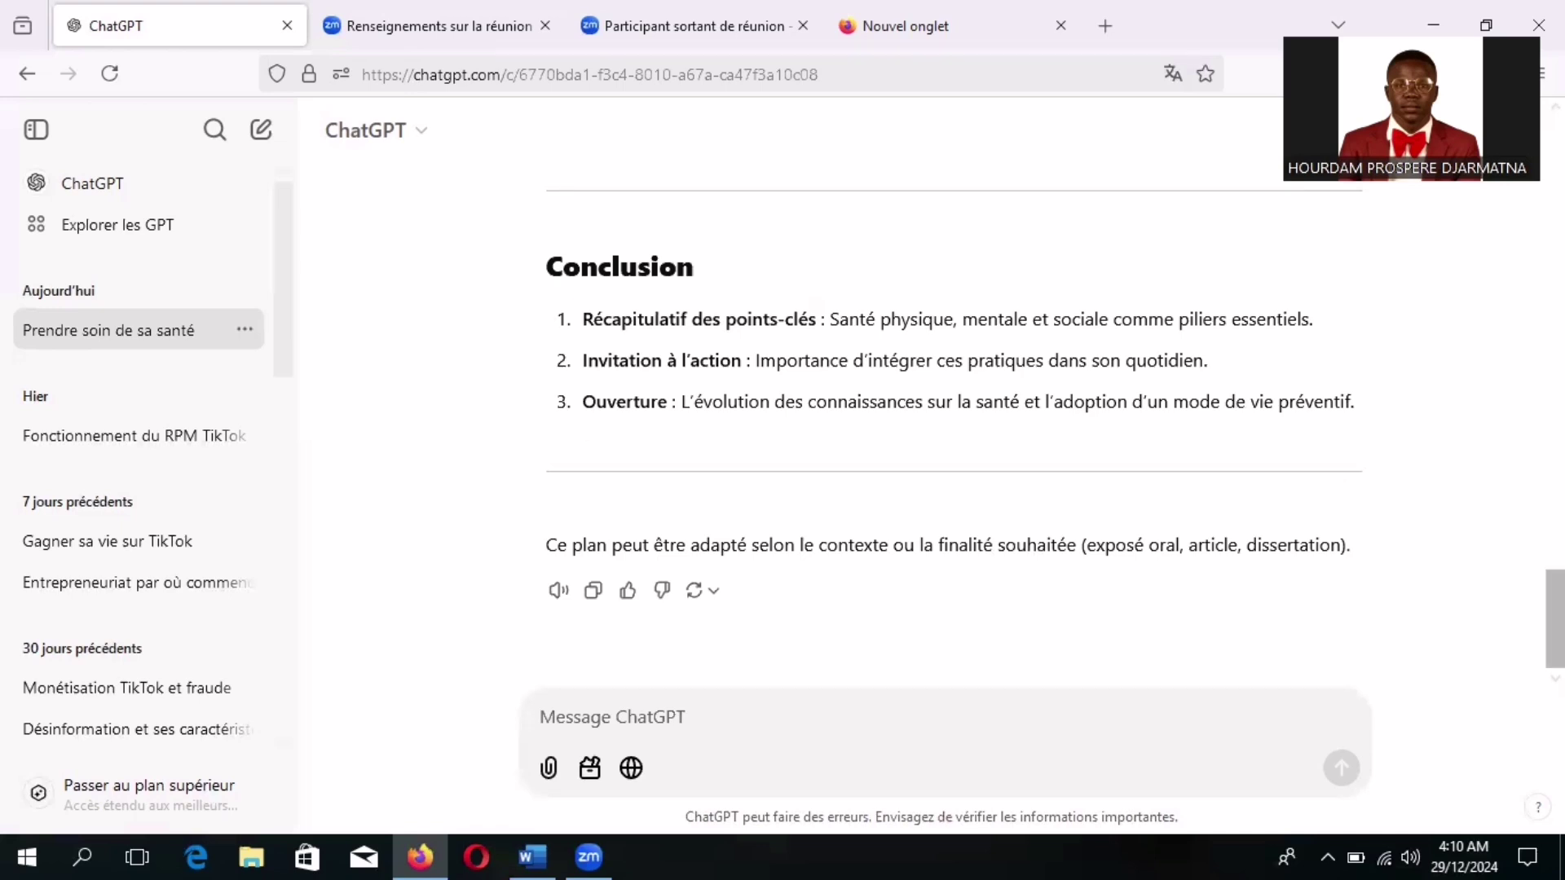
# Read through the generated outline from the introduction through the physical, mental and social health sections to the conclusion
pyautogui.moveTo(1555, 620); pyautogui.dragTo(1555, 511)
pyautogui.scroll(20, 949, 416)
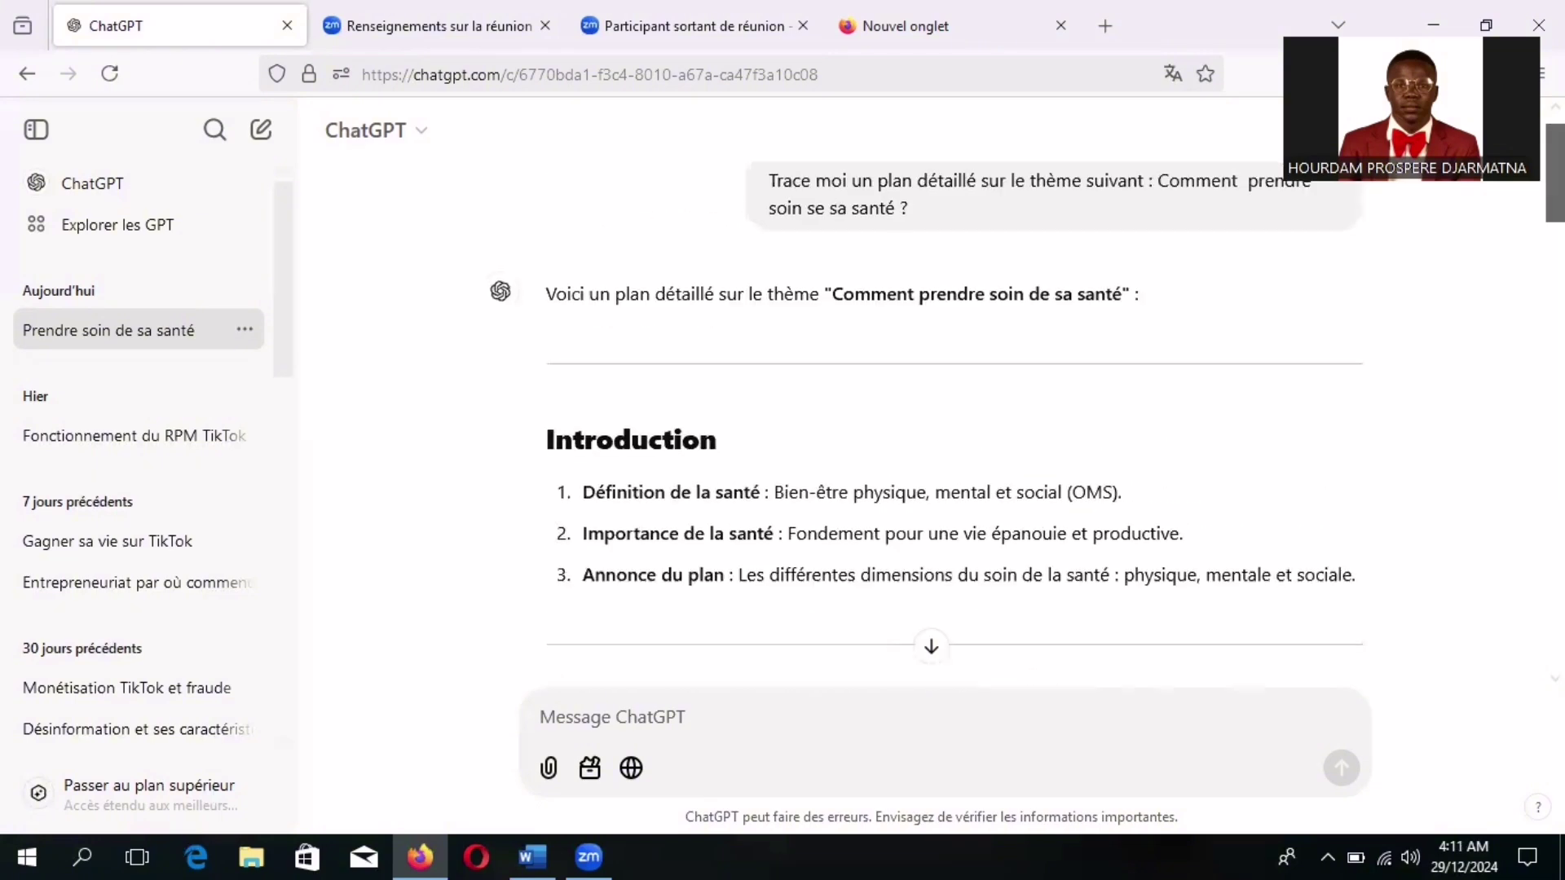
pyautogui.scroll(-2, 950, 408)
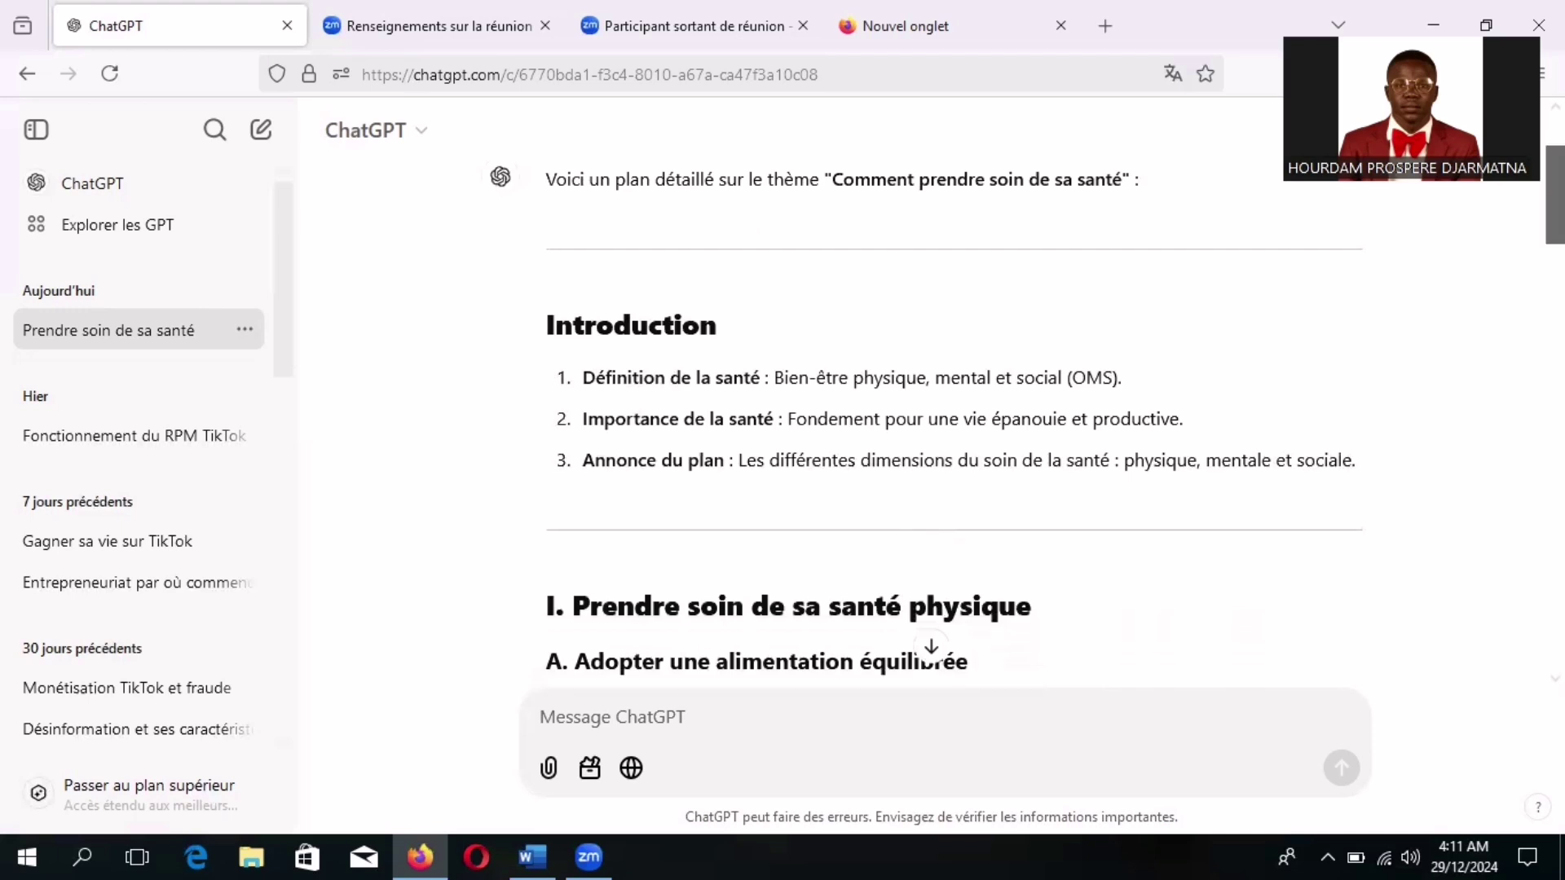
pyautogui.scroll(-2, 950, 416)
pyautogui.scroll(-2, 949, 416)
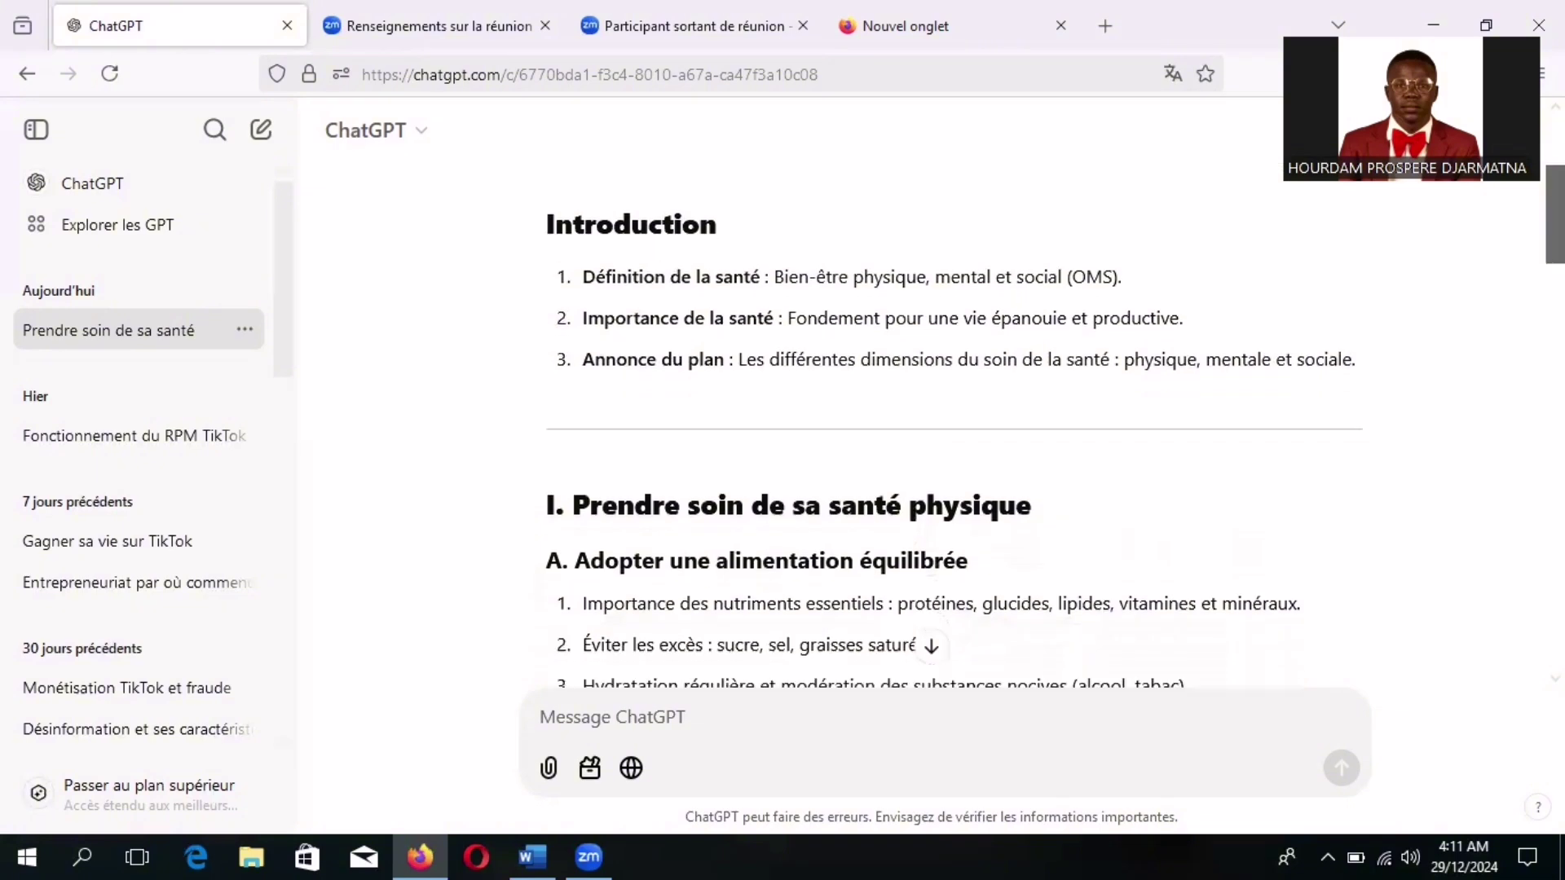
pyautogui.scroll(-4, 950, 416)
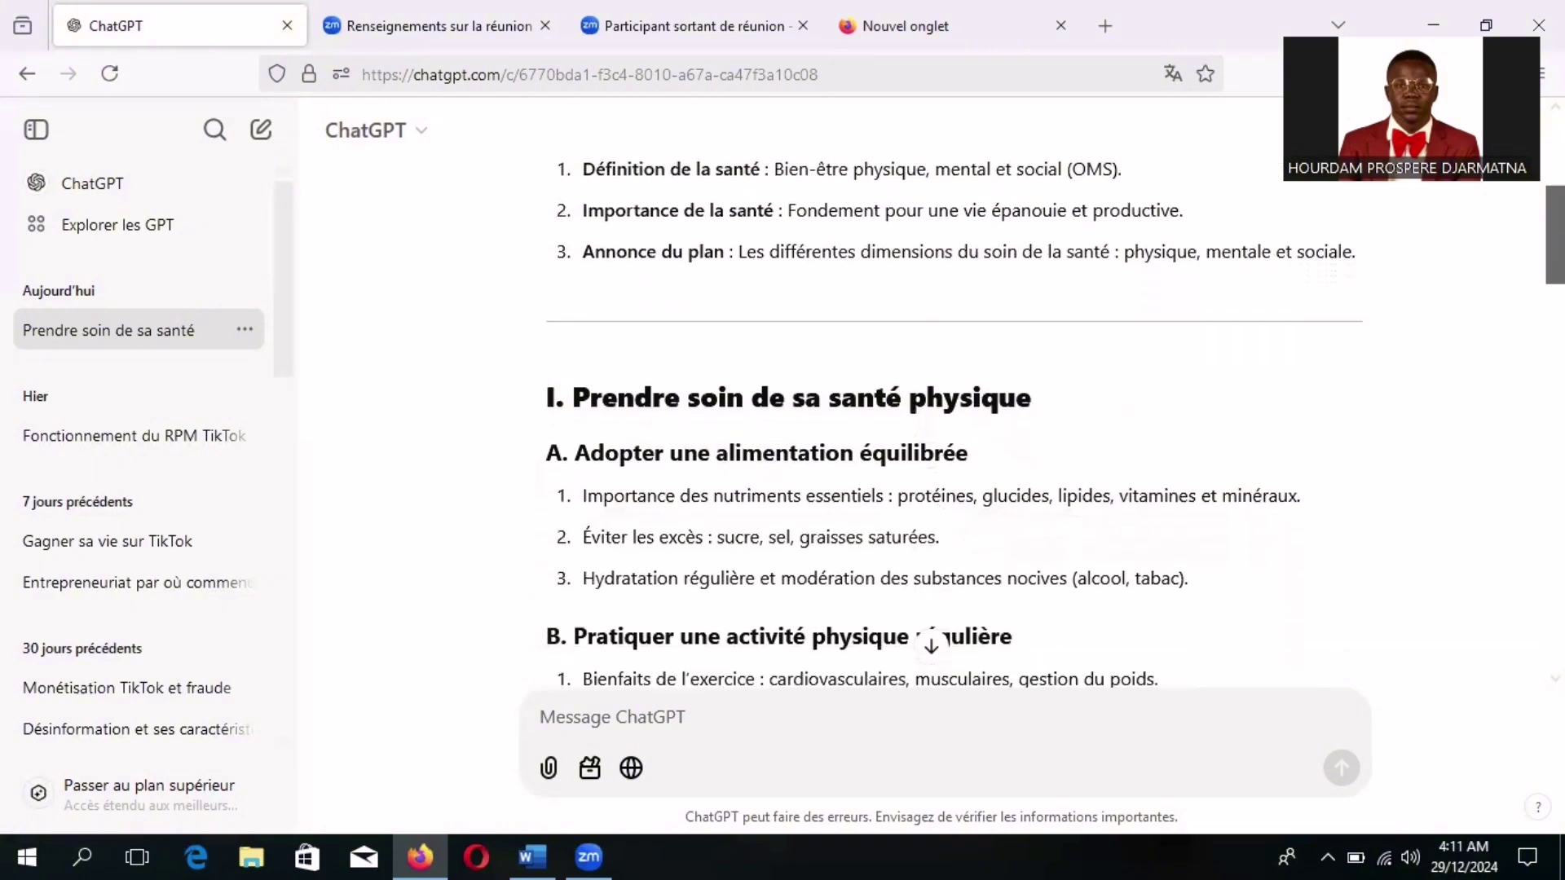
pyautogui.scroll(-3, 950, 416)
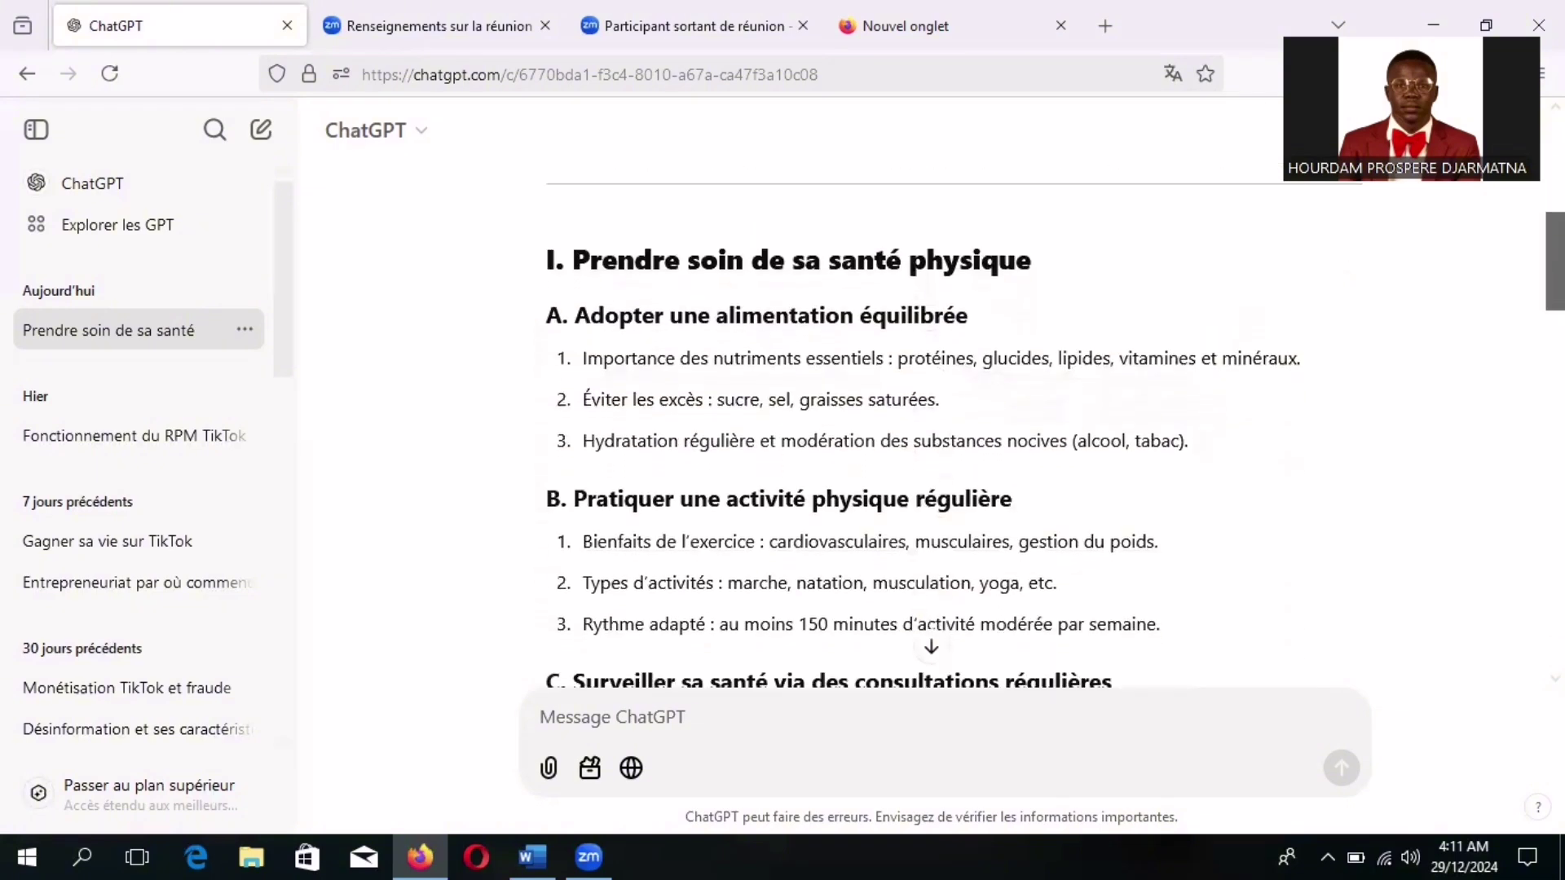
pyautogui.scroll(-2, 950, 415)
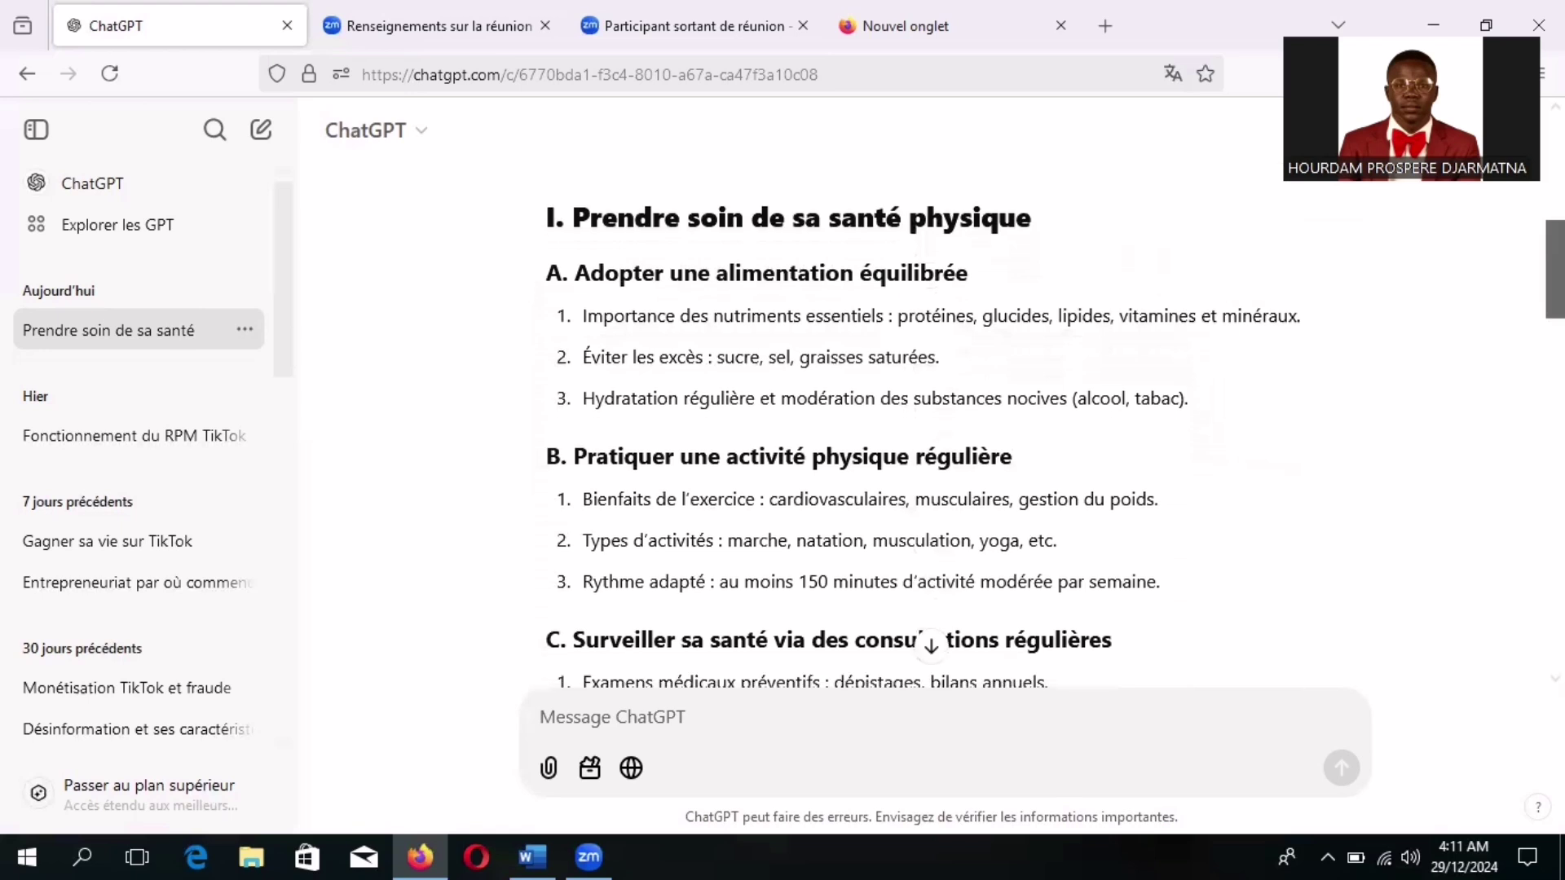
pyautogui.scroll(-1, 950, 415)
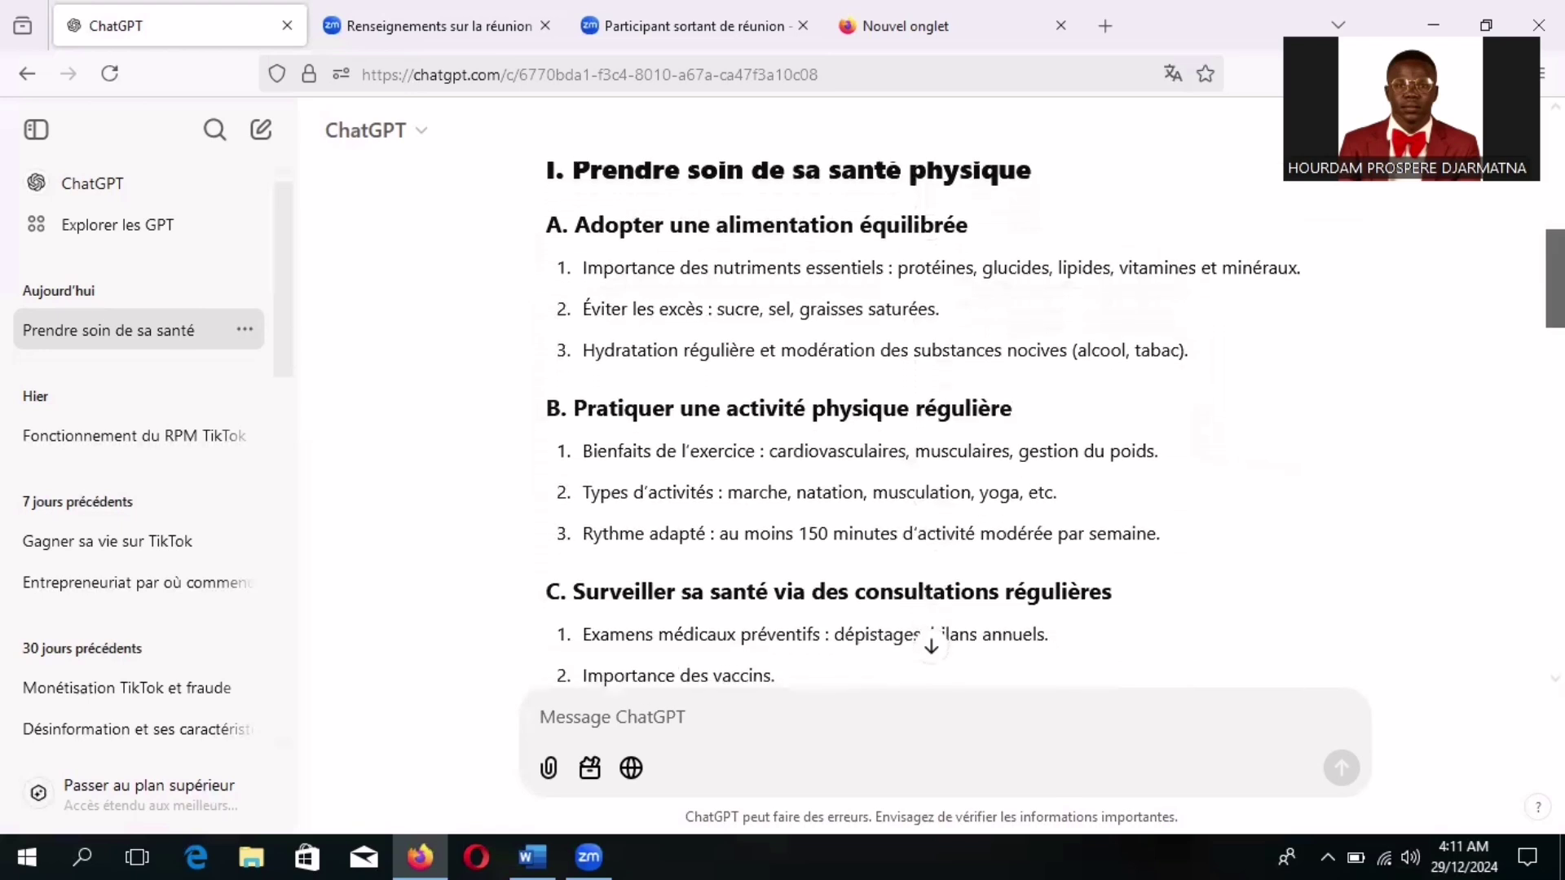
pyautogui.scroll(-1, 949, 416)
pyautogui.scroll(-1, 949, 415)
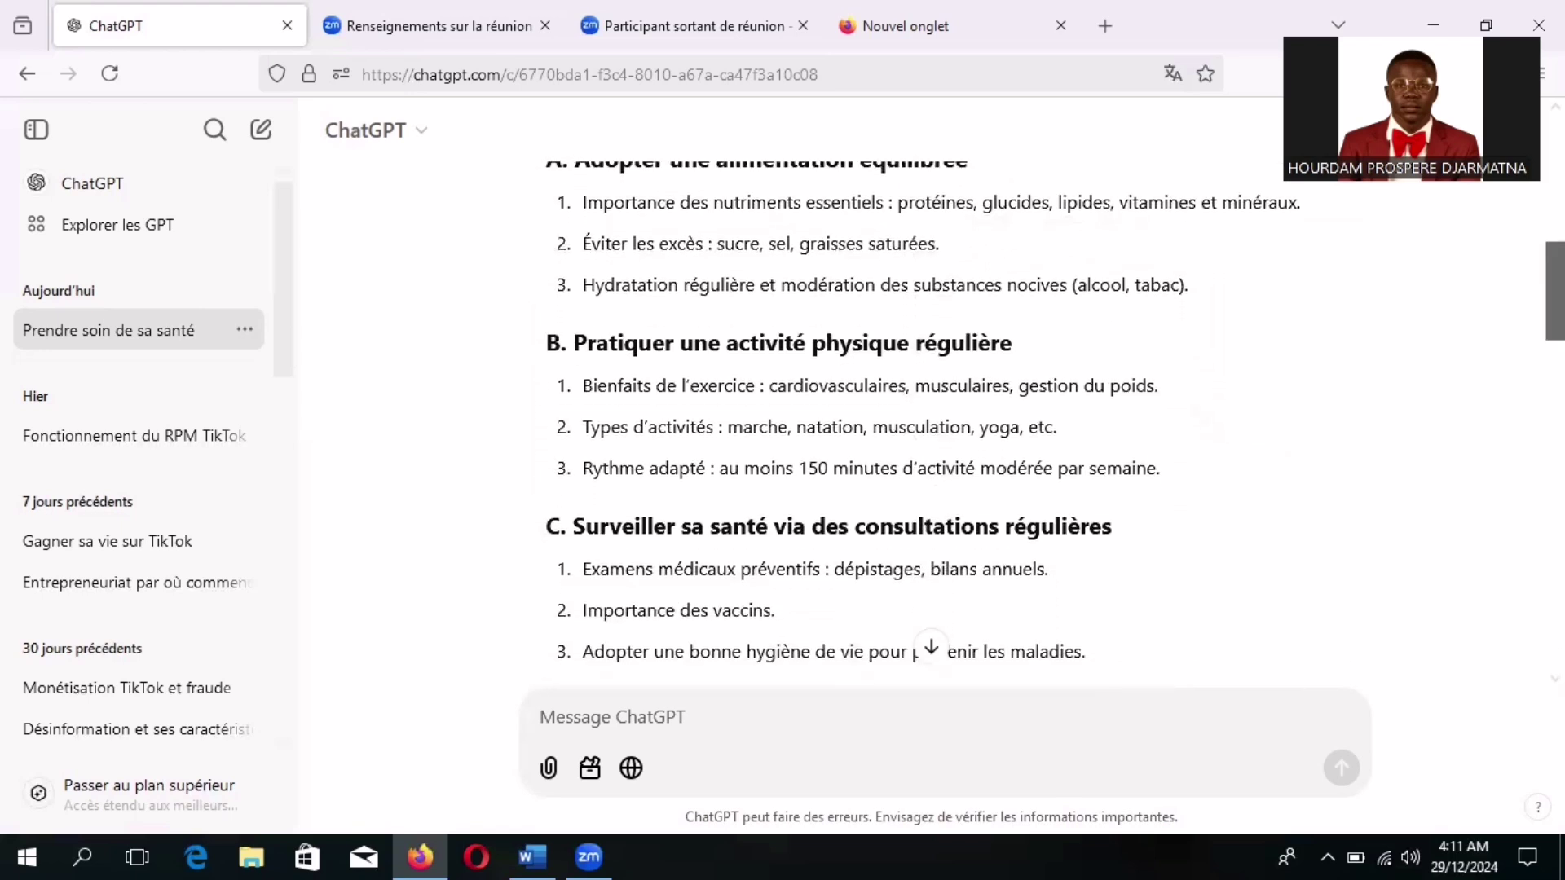
pyautogui.scroll(1, 950, 415)
pyautogui.scroll(-2, 949, 415)
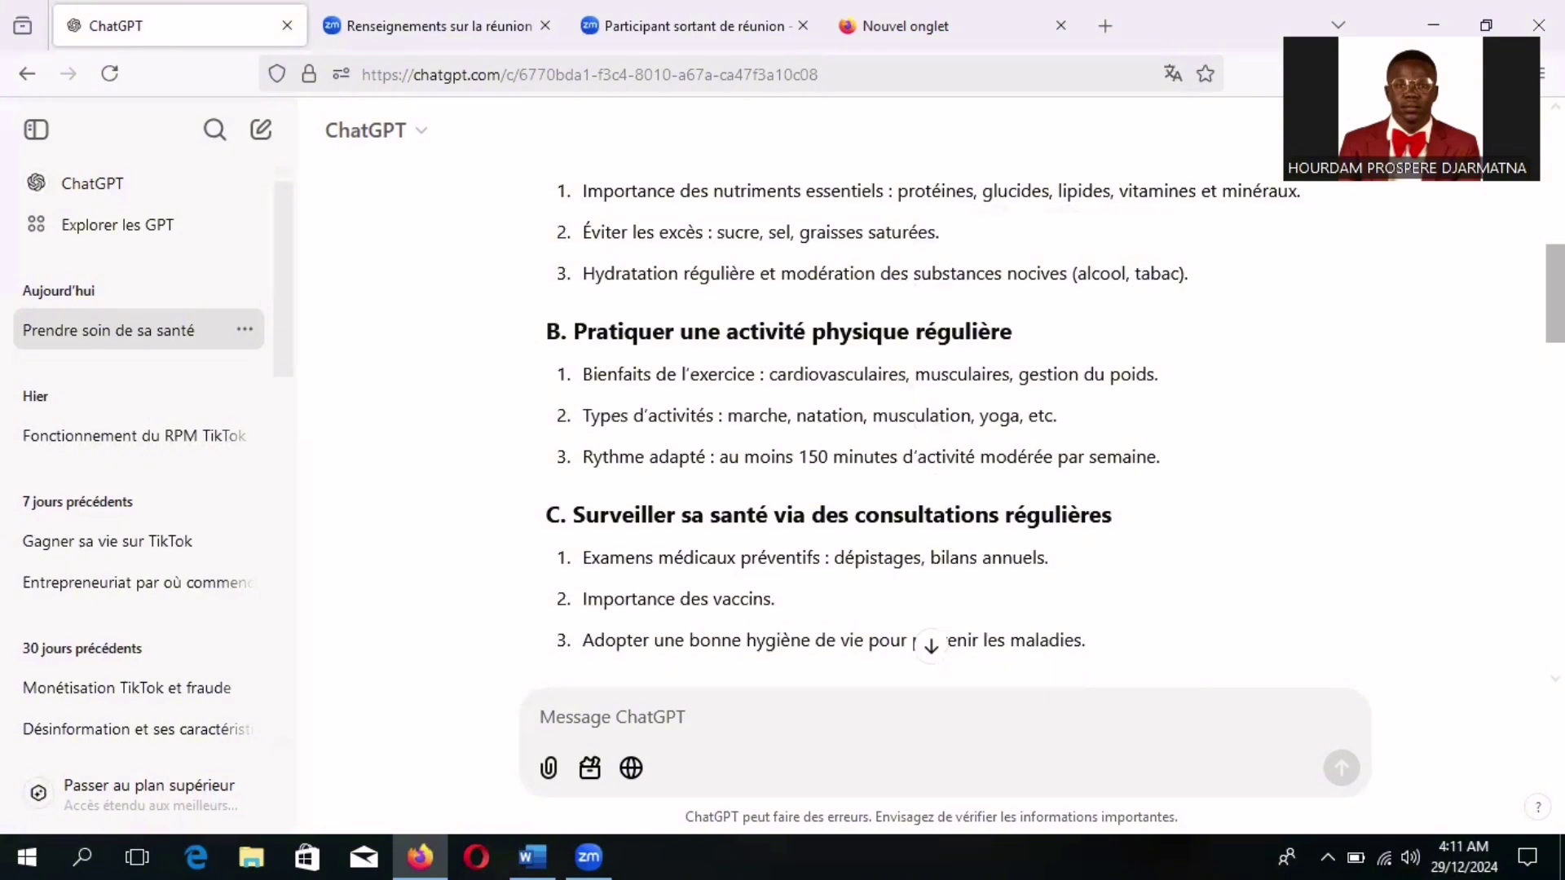
pyautogui.scroll(-2, 949, 416)
pyautogui.scroll(-2, 1055, 426)
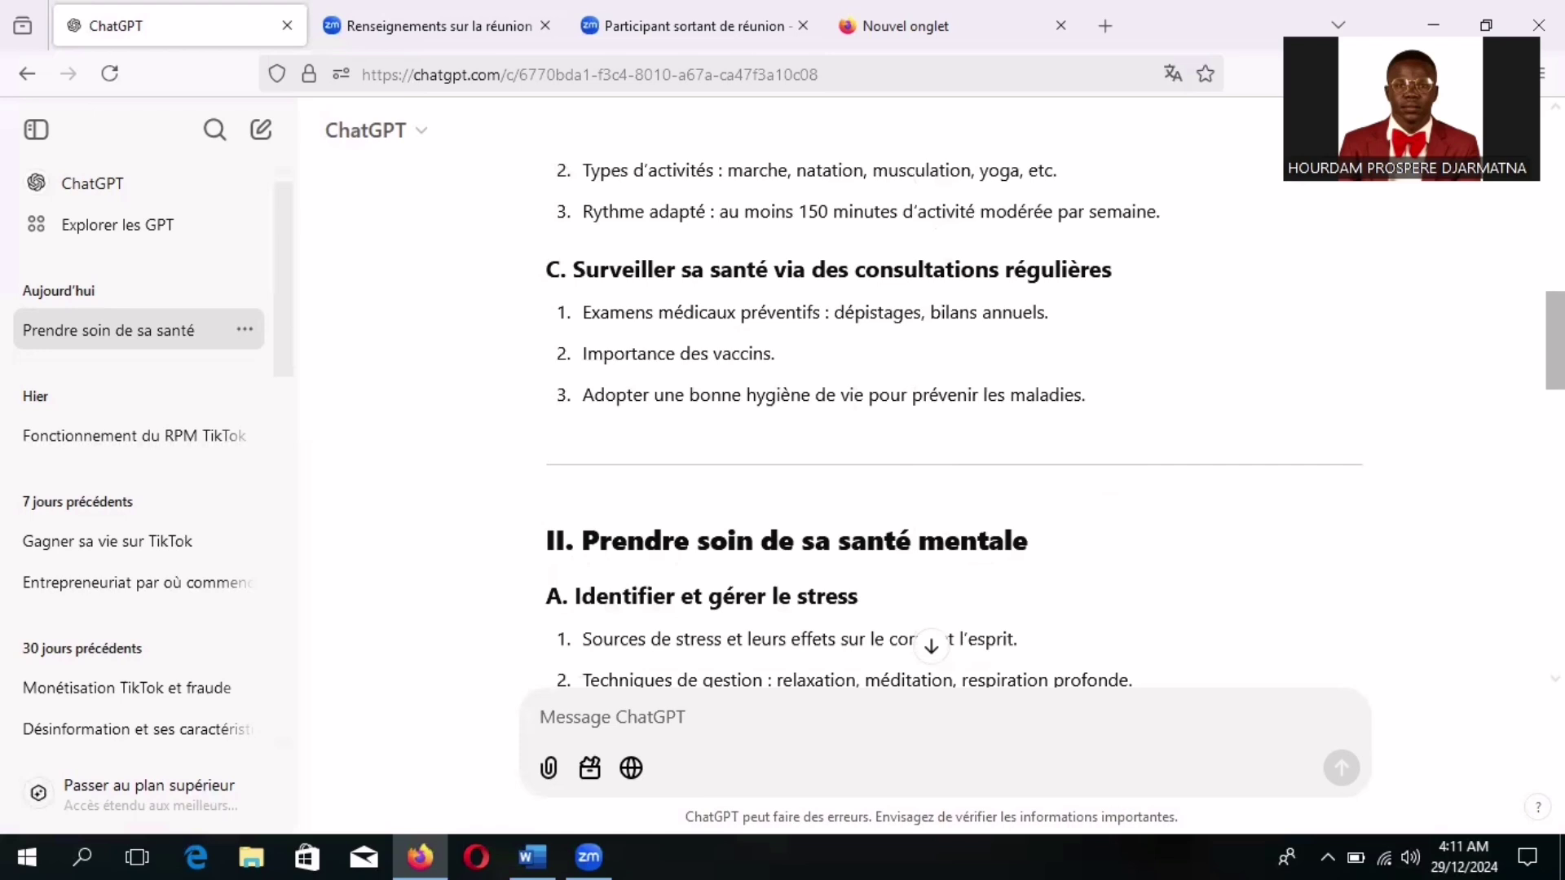
pyautogui.scroll(-4, 954, 424)
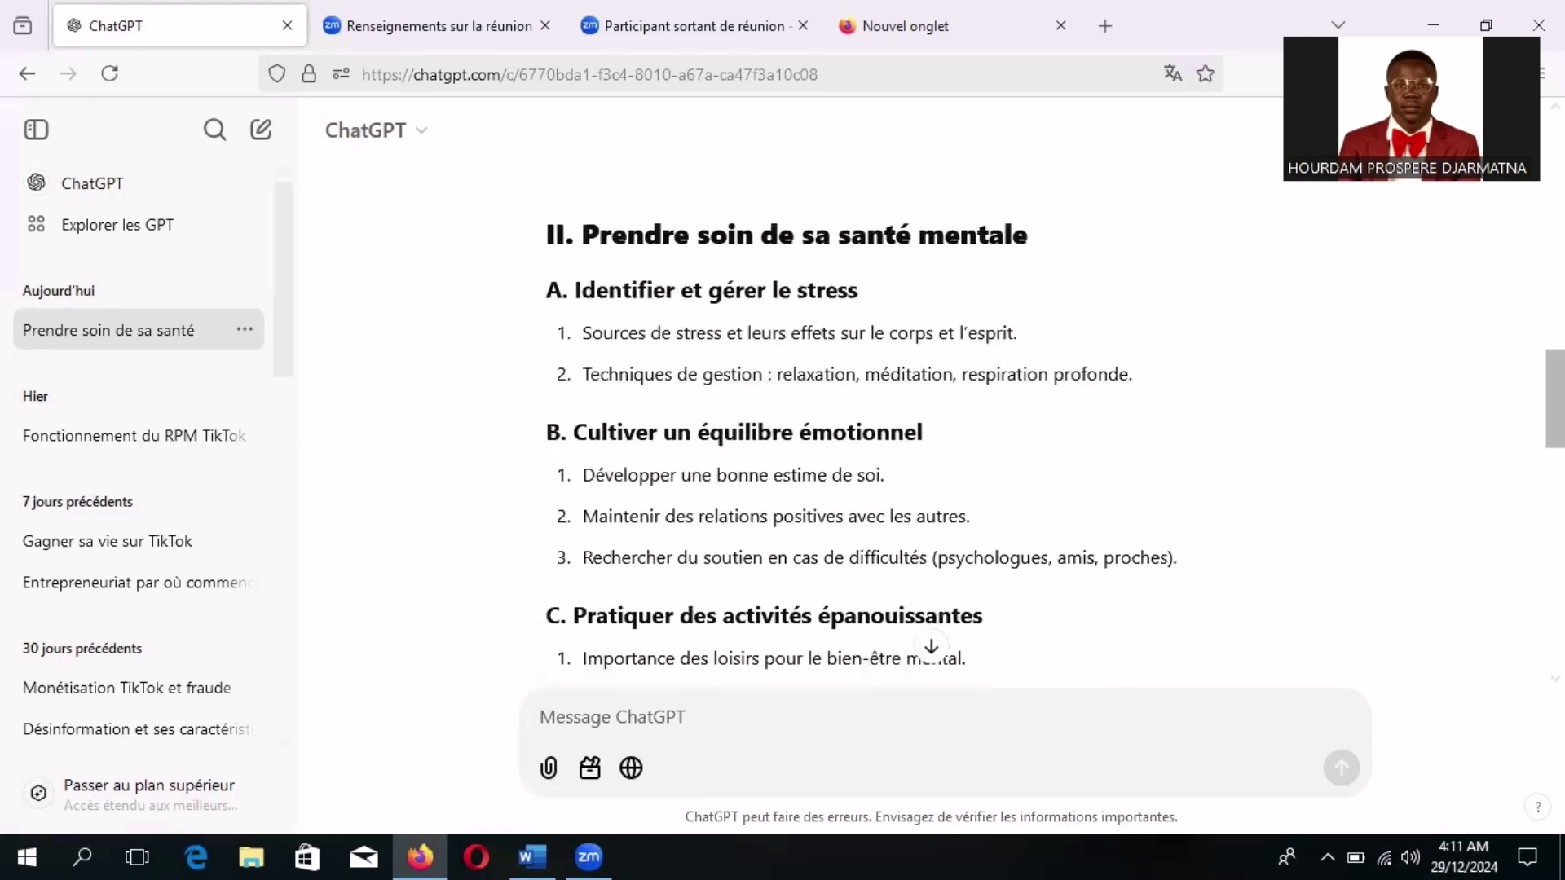
pyautogui.scroll(-1, 954, 424)
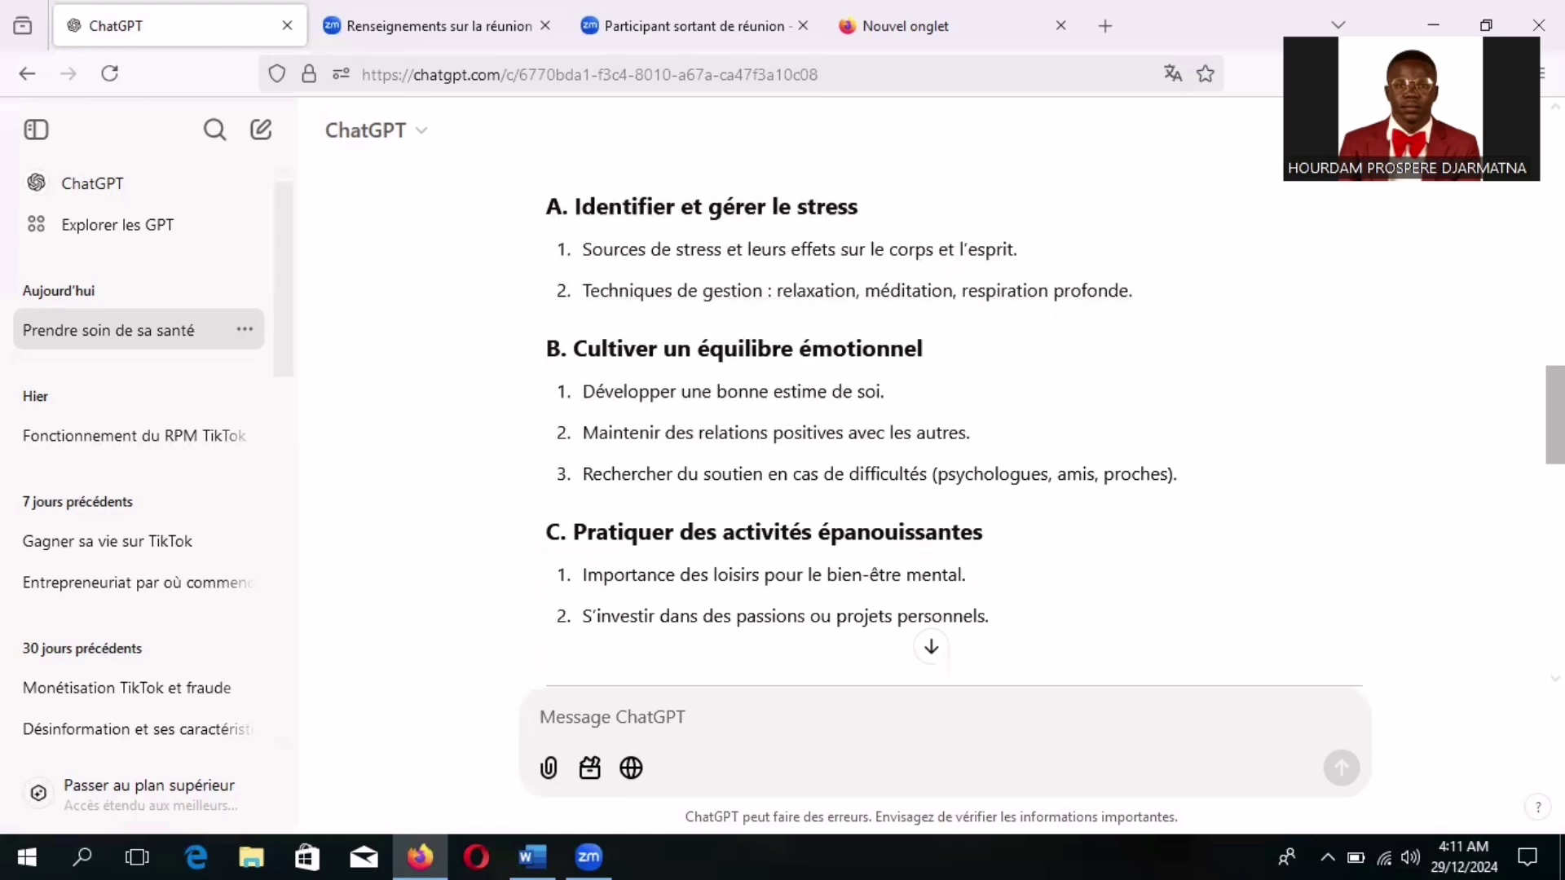
pyautogui.moveTo(1555, 416); pyautogui.dragTo(1555, 450)
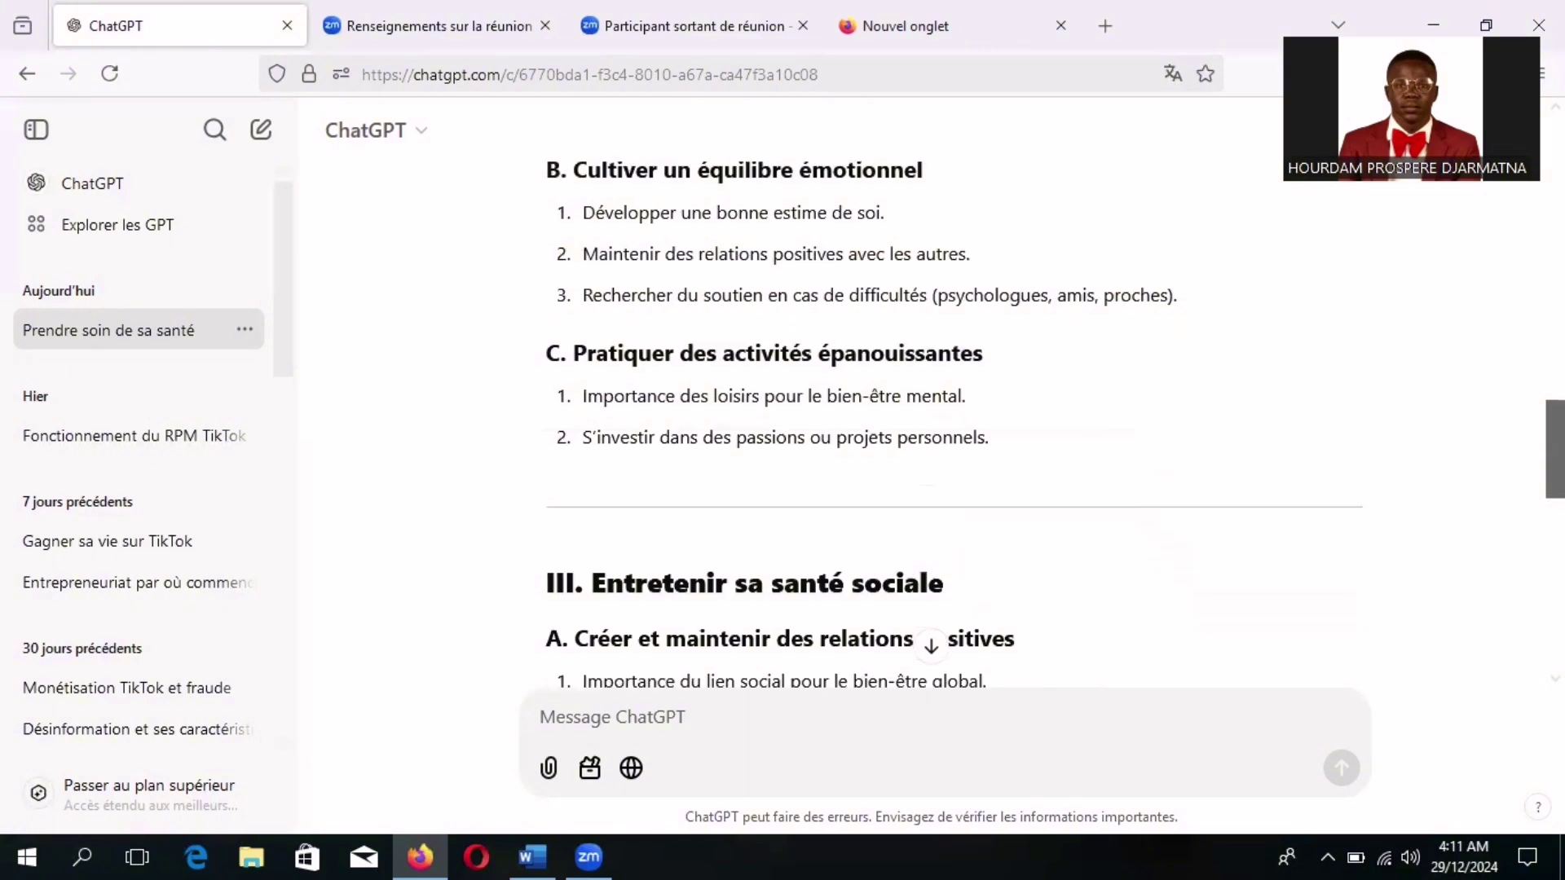
pyautogui.moveTo(1555, 450); pyautogui.dragTo(1555, 514)
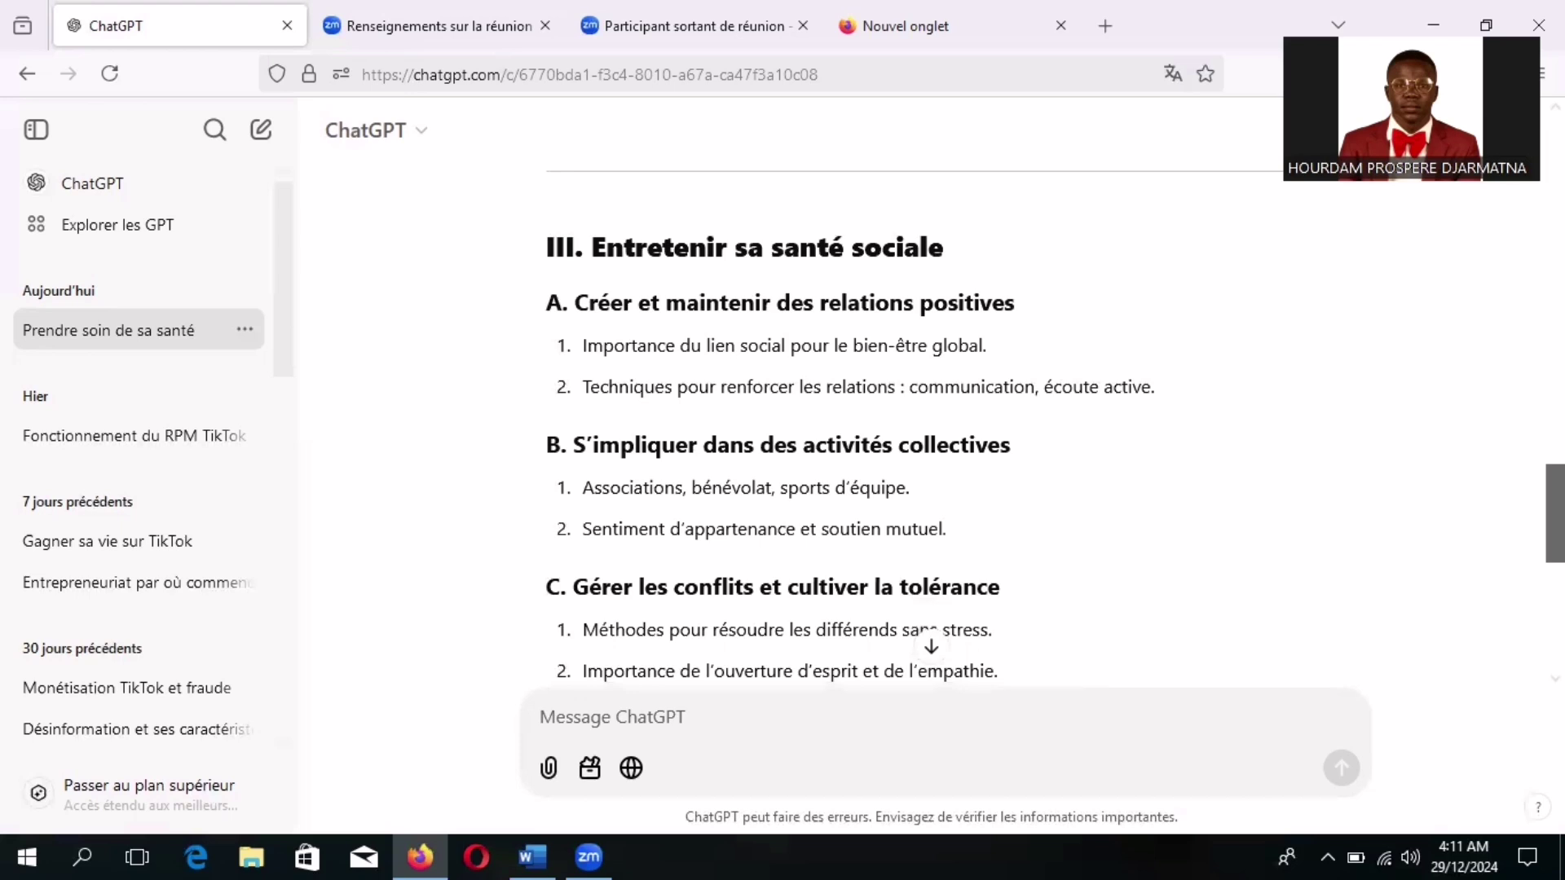
pyautogui.moveTo(1555, 514); pyautogui.dragTo(1555, 565)
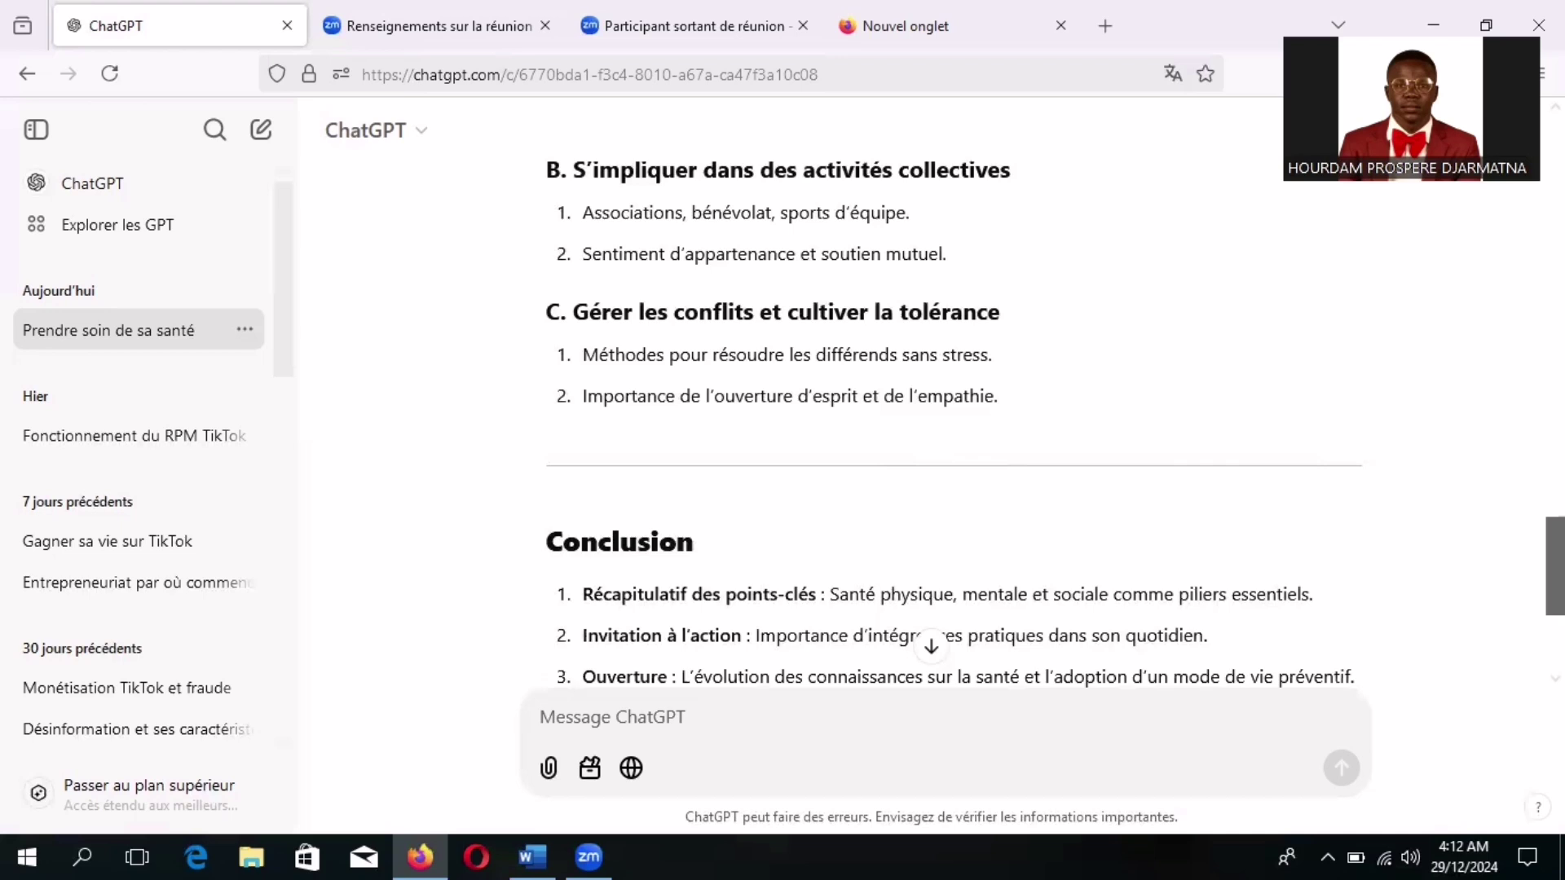
pyautogui.moveTo(1555, 566); pyautogui.dragTo(1555, 567)
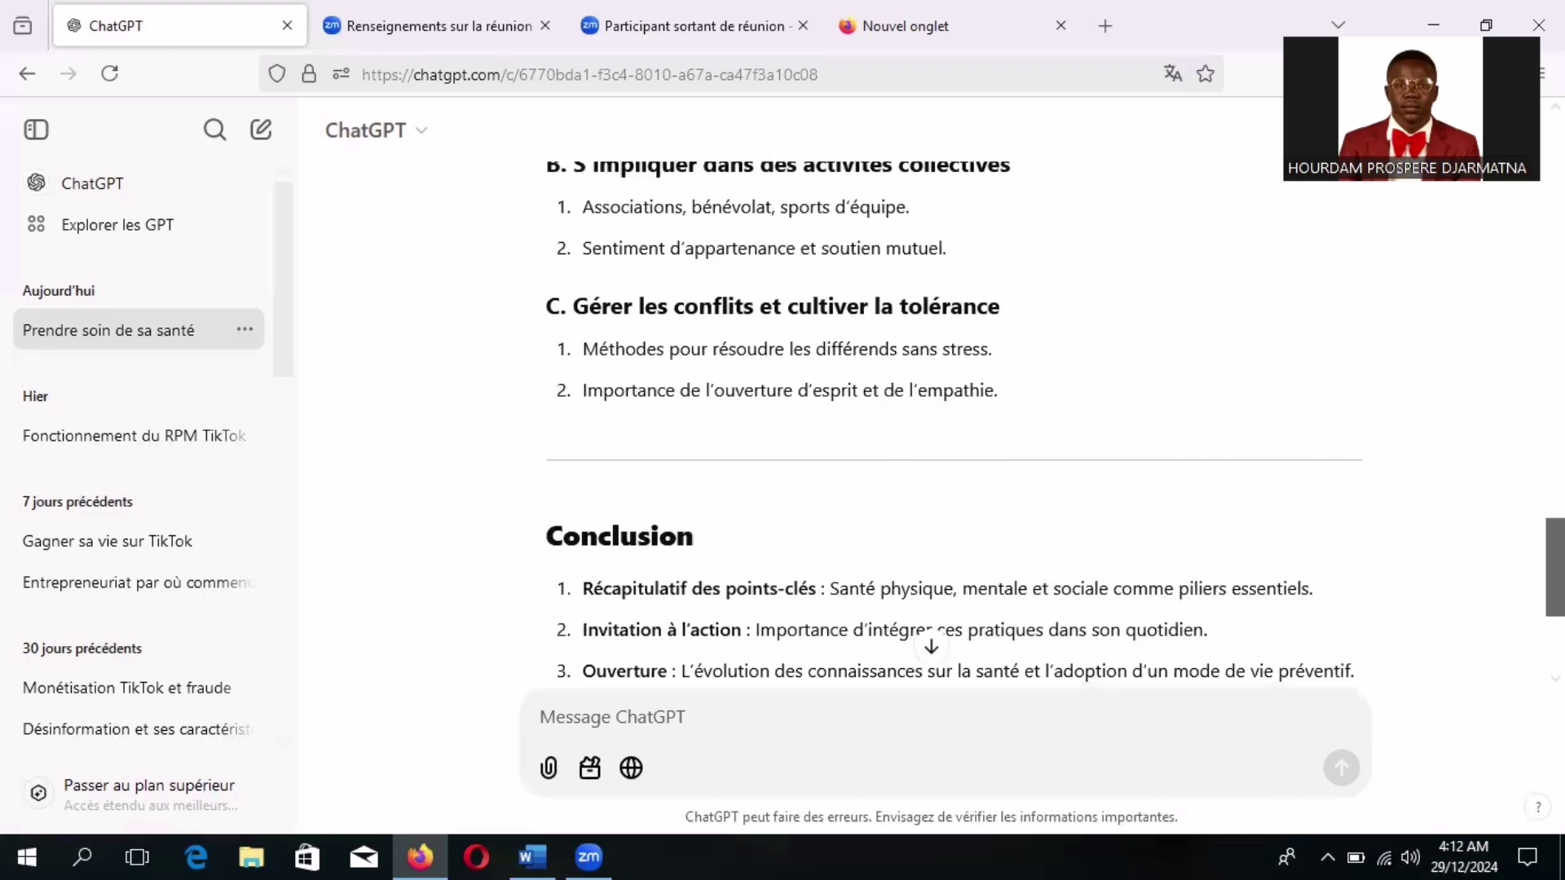
# Copy the outline from the Introduction heading through the last Conclusion point and paste it into the blank Word document
pyautogui.moveTo(1555, 568); pyautogui.dragTo(1555, 167)
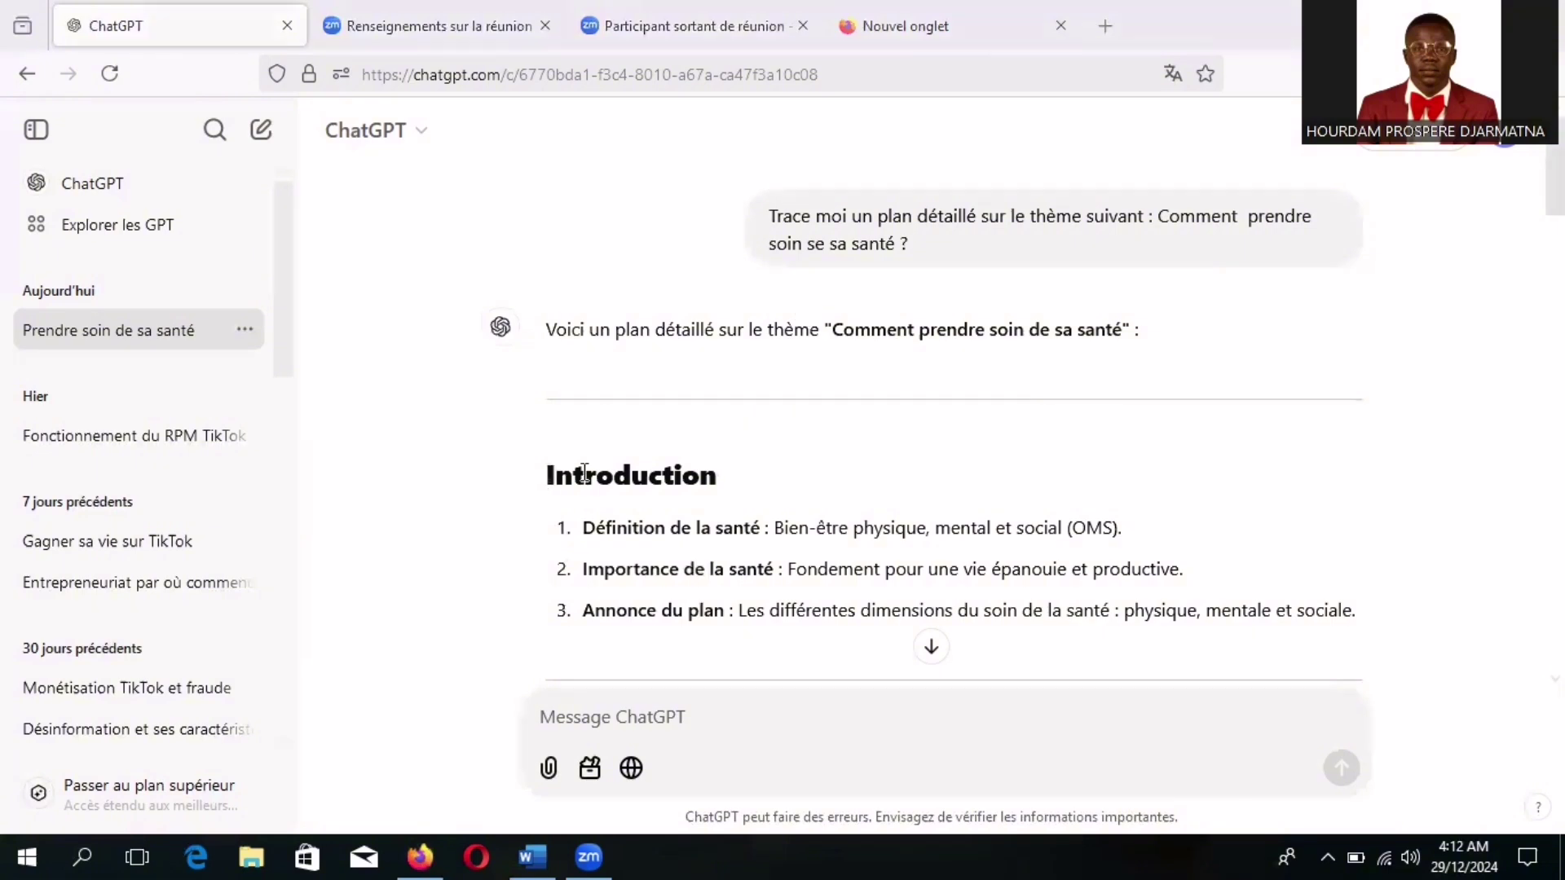
pyautogui.moveTo(585, 473); pyautogui.dragTo(1384, 652)
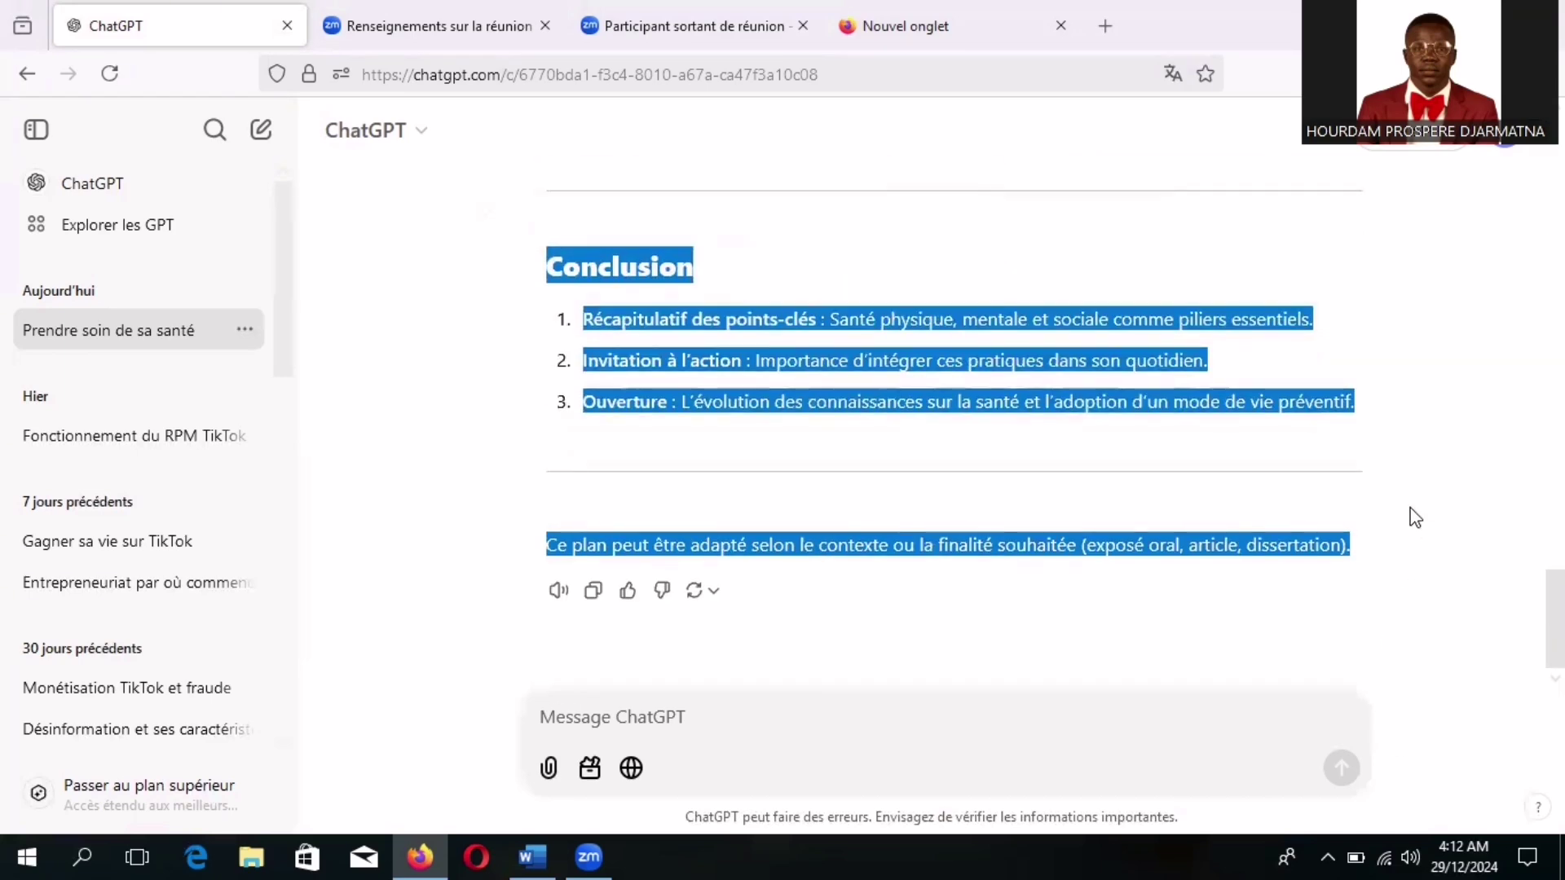
pyautogui.moveTo(1415, 518); pyautogui.dragTo(1425, 424)
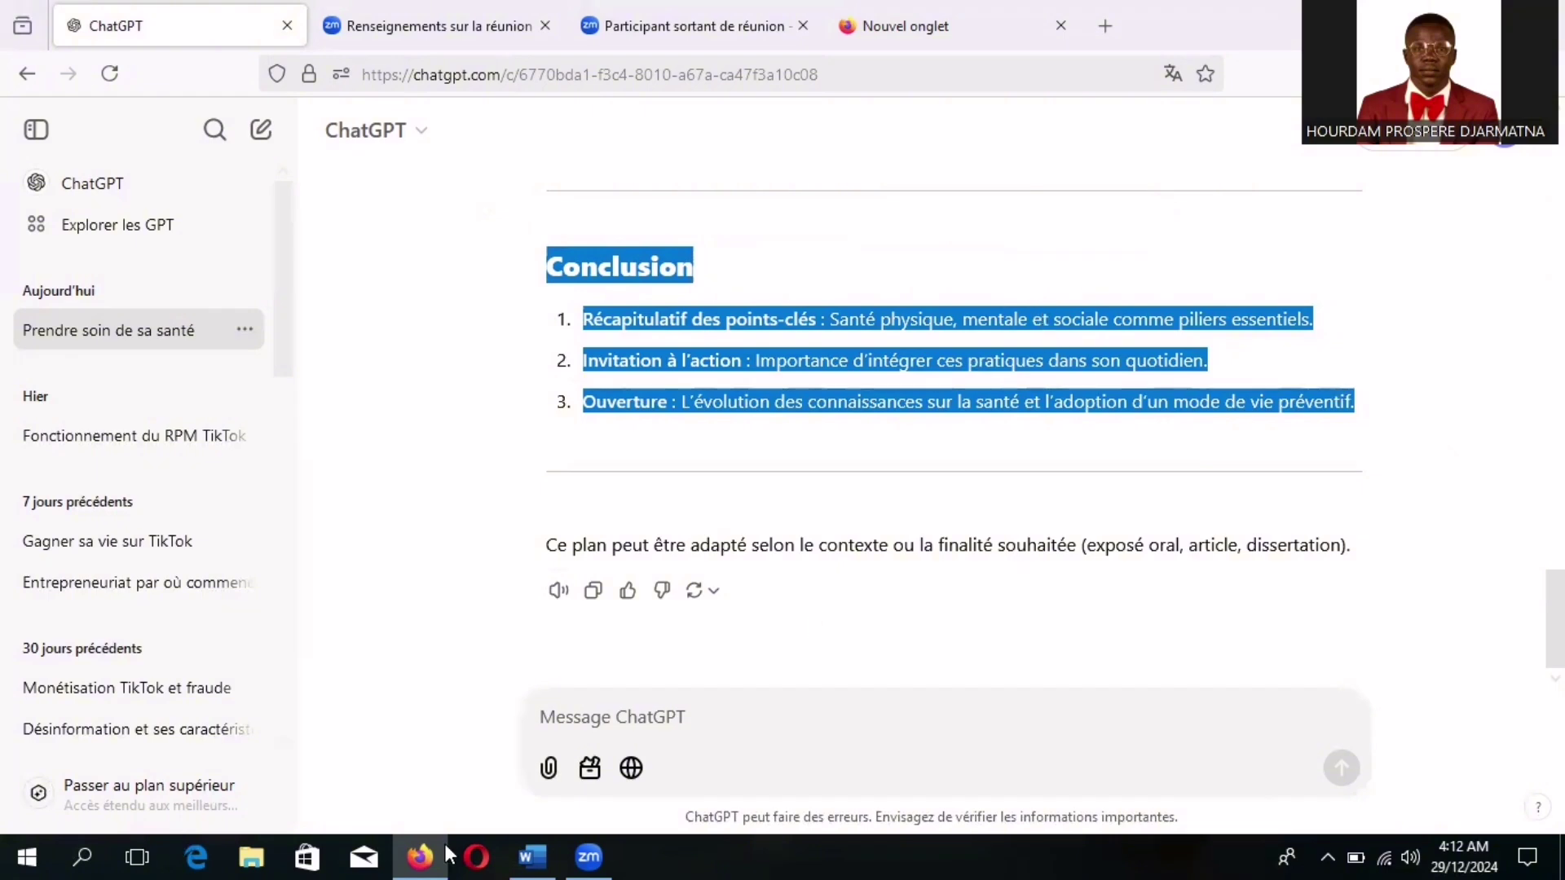
pyautogui.click(531, 854)
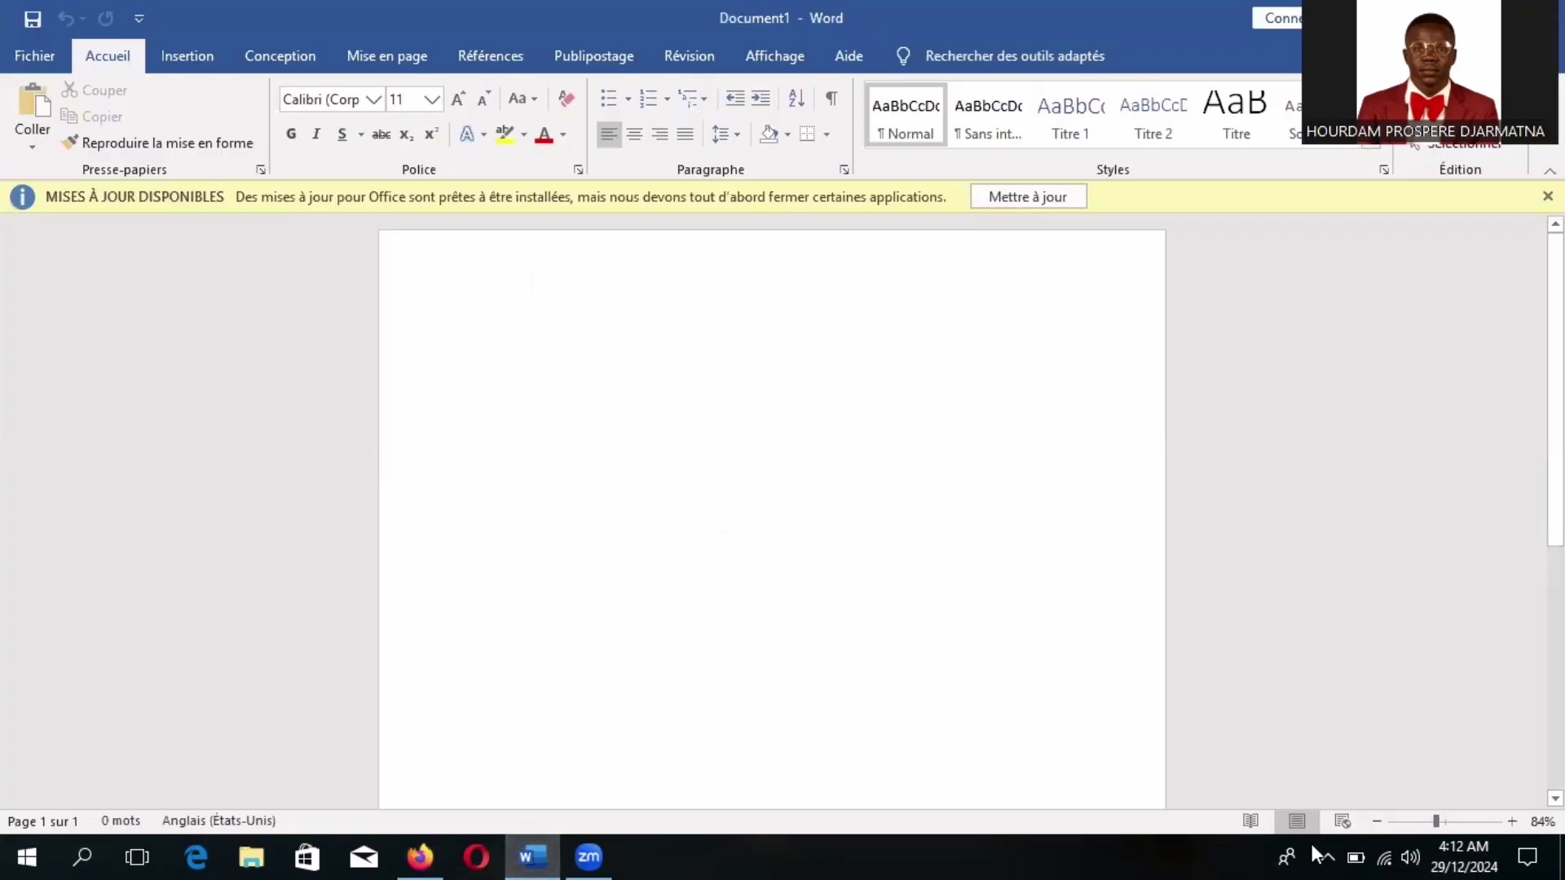
pyautogui.click(1444, 821)
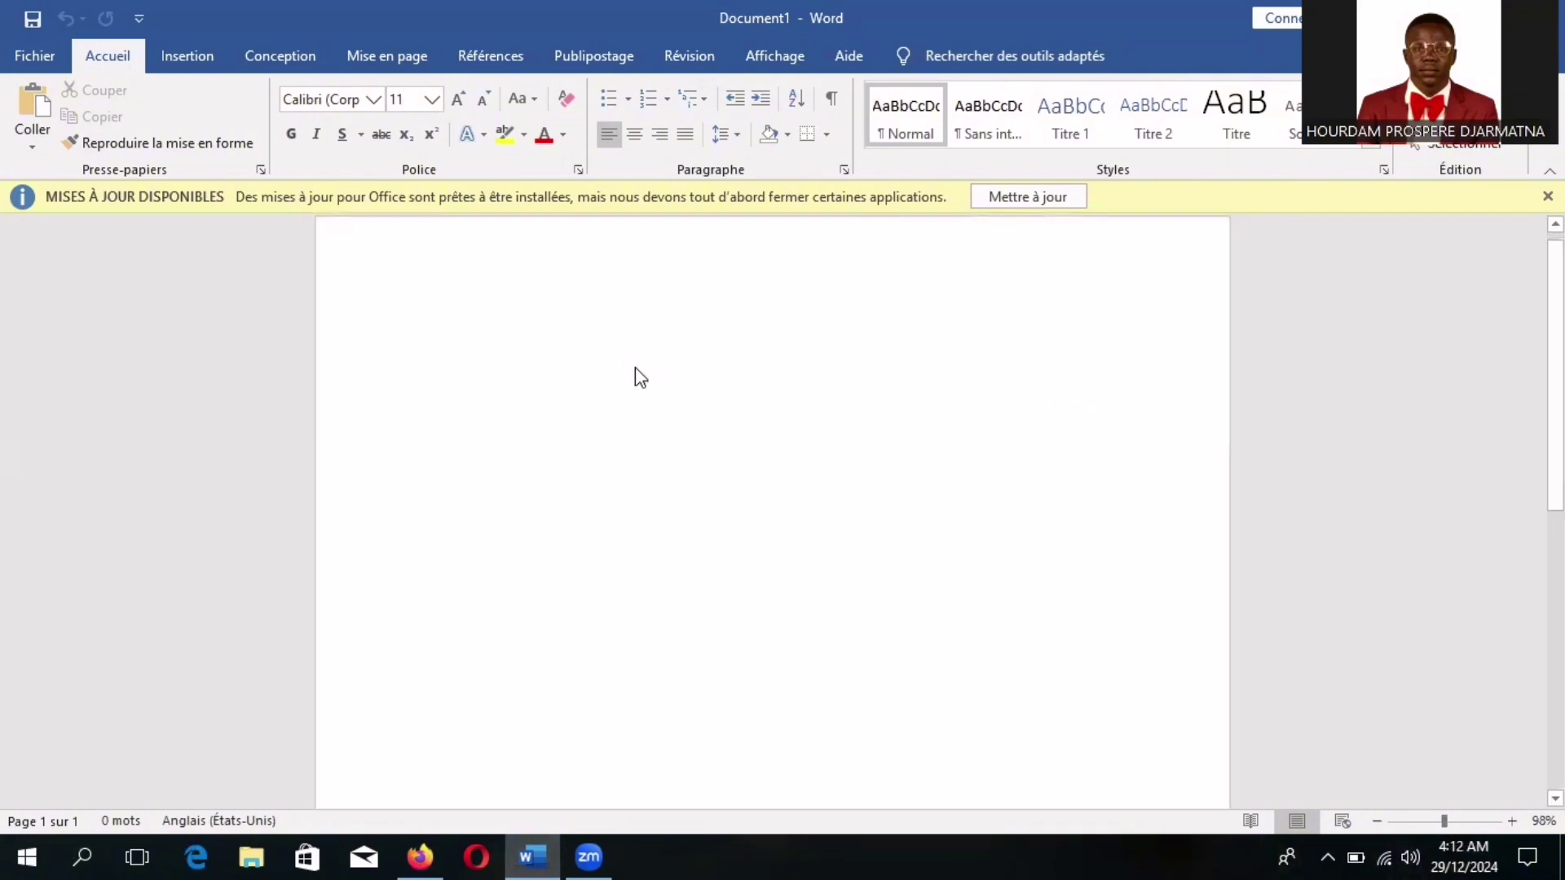
pyautogui.hotkey('ctrl', 'v')
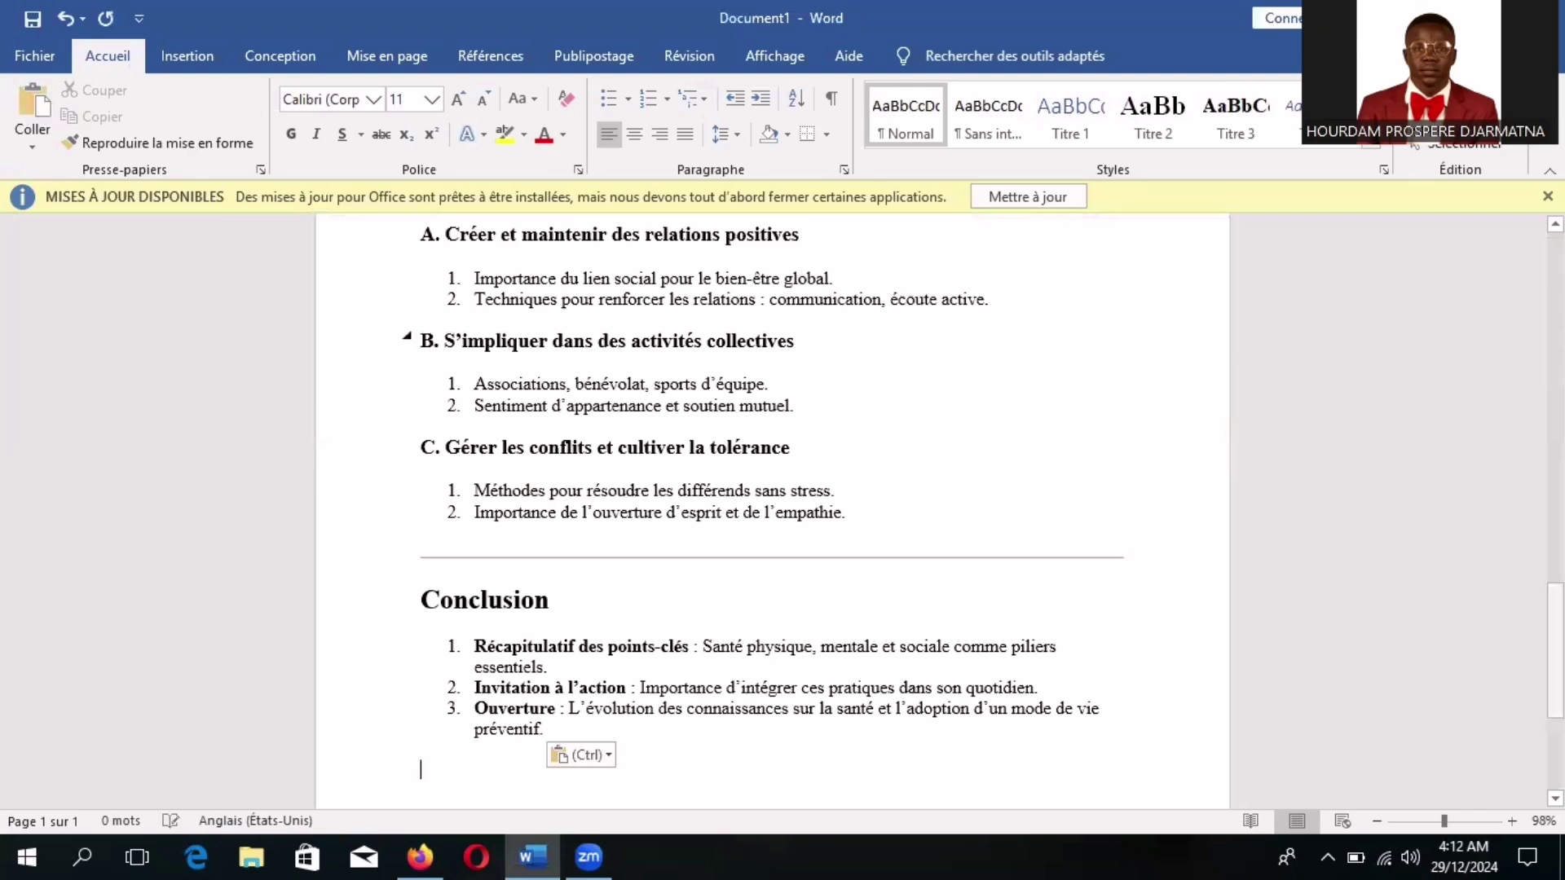
# Insert a blank page after the Conclusion section at the end of the document
pyautogui.moveTo(1555, 633); pyautogui.dragTo(1555, 704)
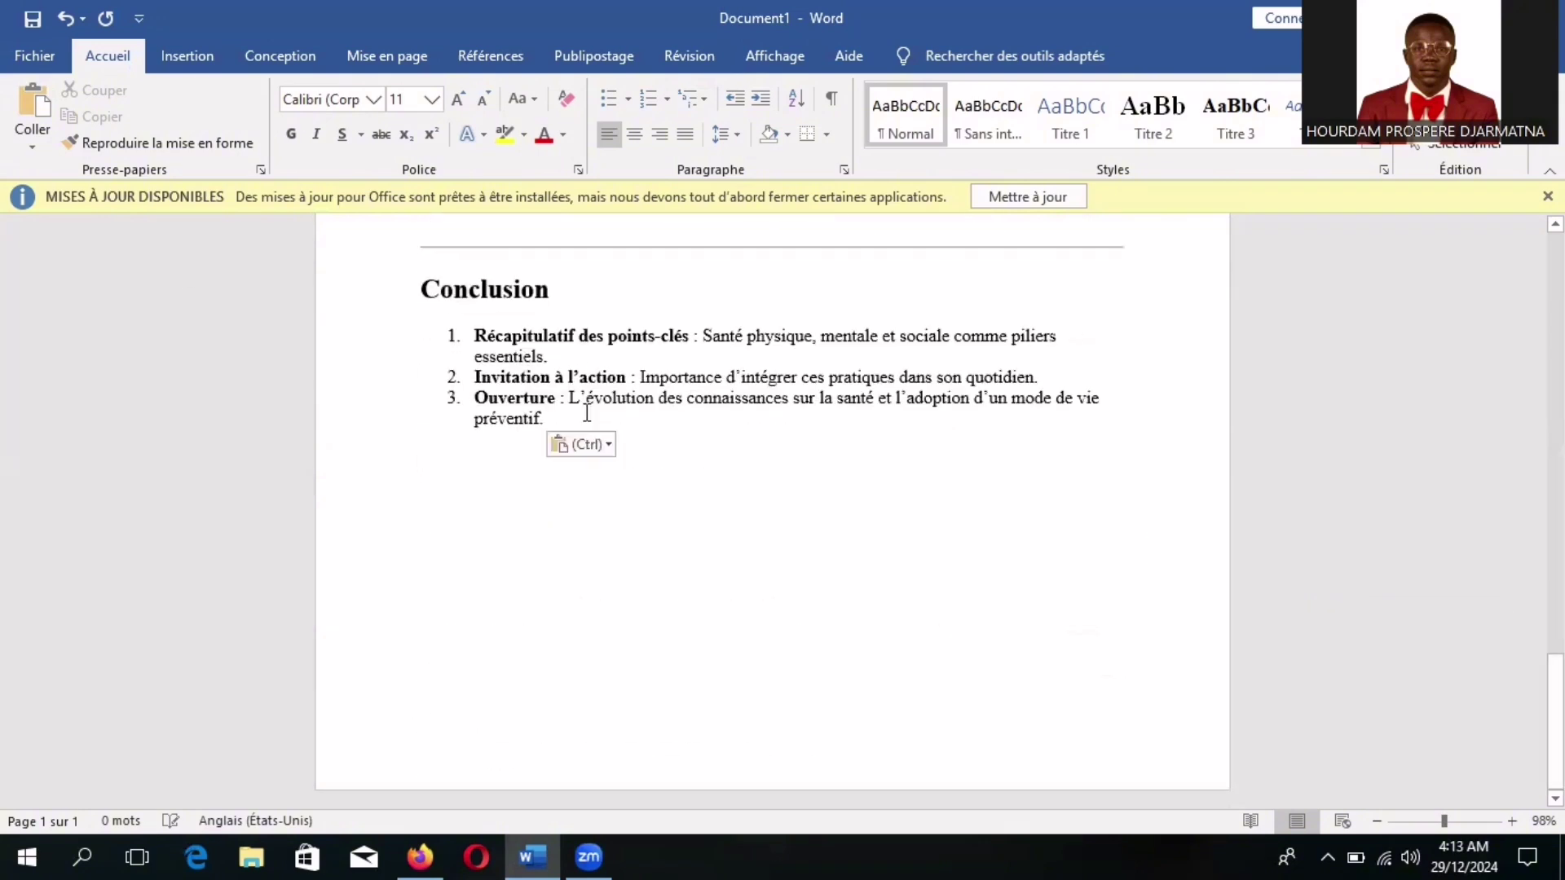
pyautogui.click(193, 52)
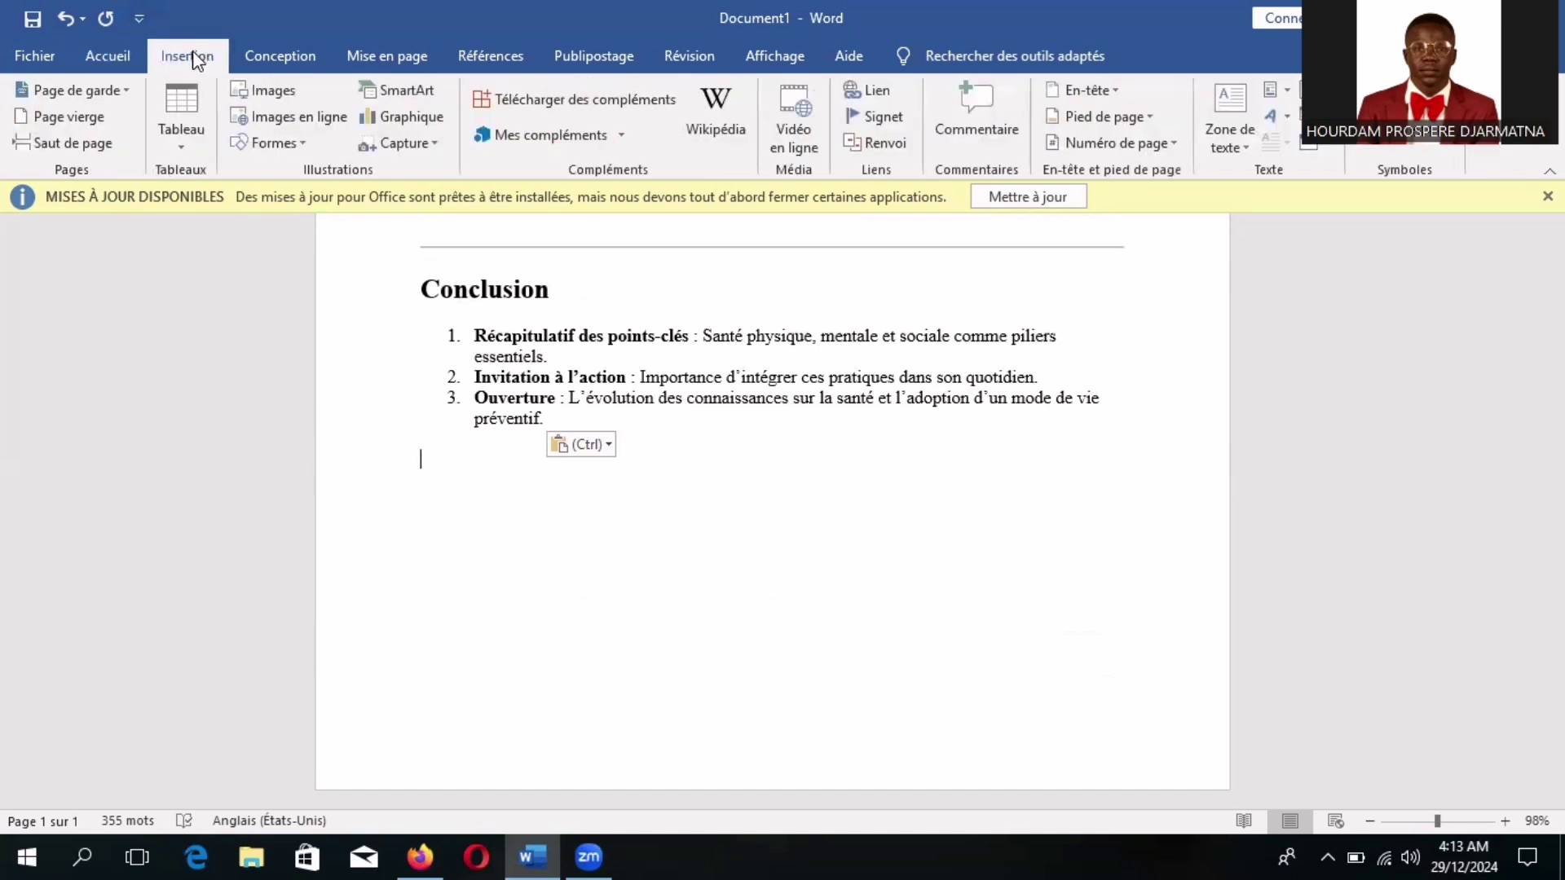
pyautogui.click(57, 119)
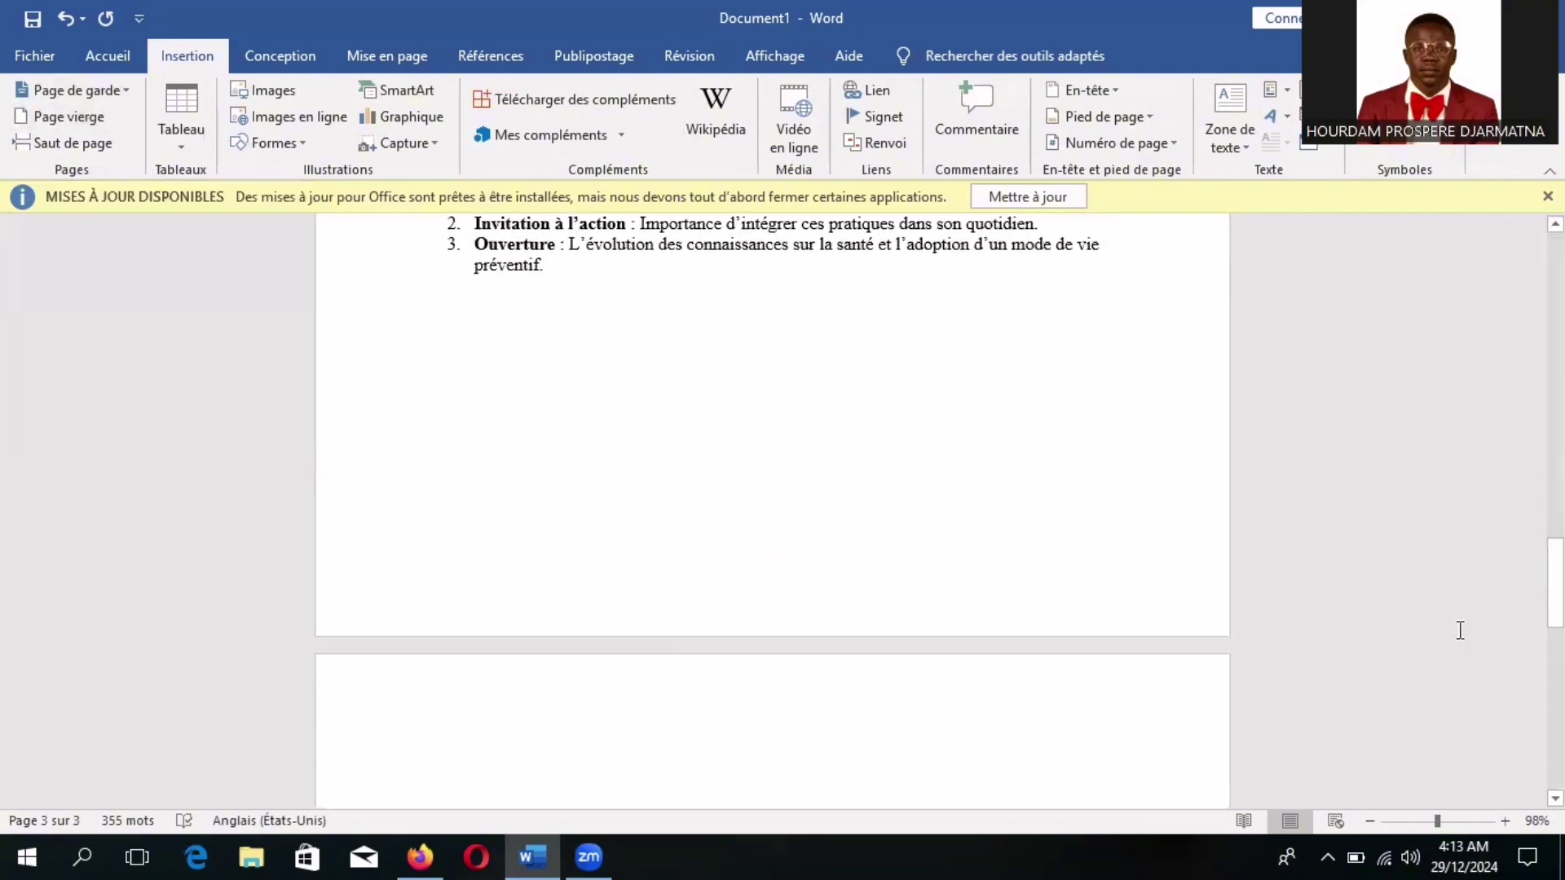
pyautogui.moveTo(1555, 582)
pyautogui.mouseDown()
pyautogui.moveTo(1555, 277)
pyautogui.moveTo(1555, 559)
pyautogui.mouseUp()
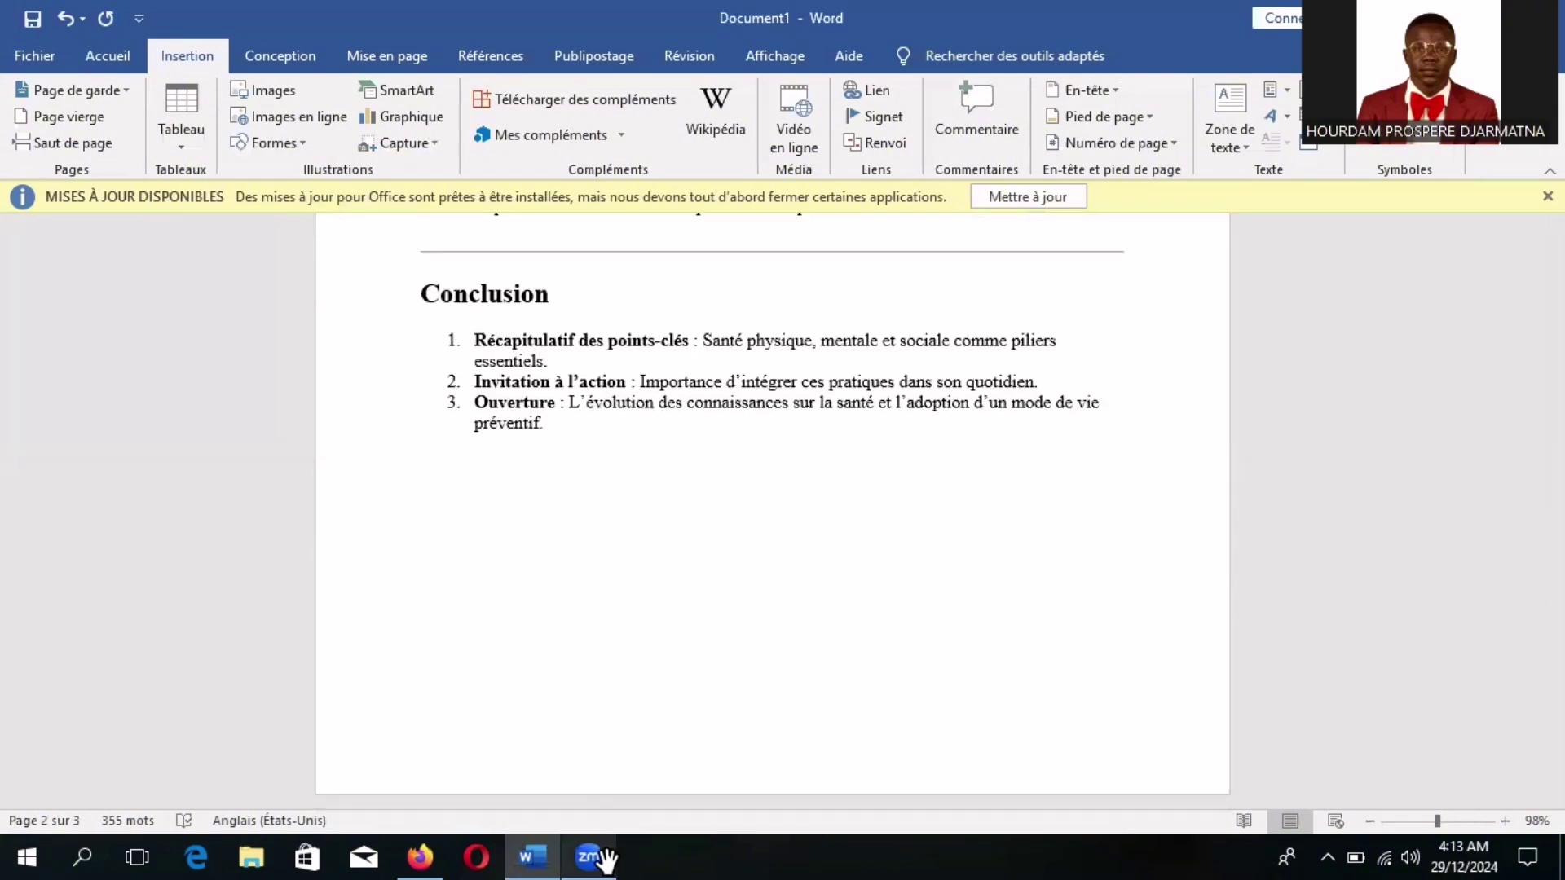
# Switch back to ChatGPT in Firefox and send the prompt "Détaille moi l'introduction selon le plan tracé en une page."
pyautogui.moveTo(590, 858)
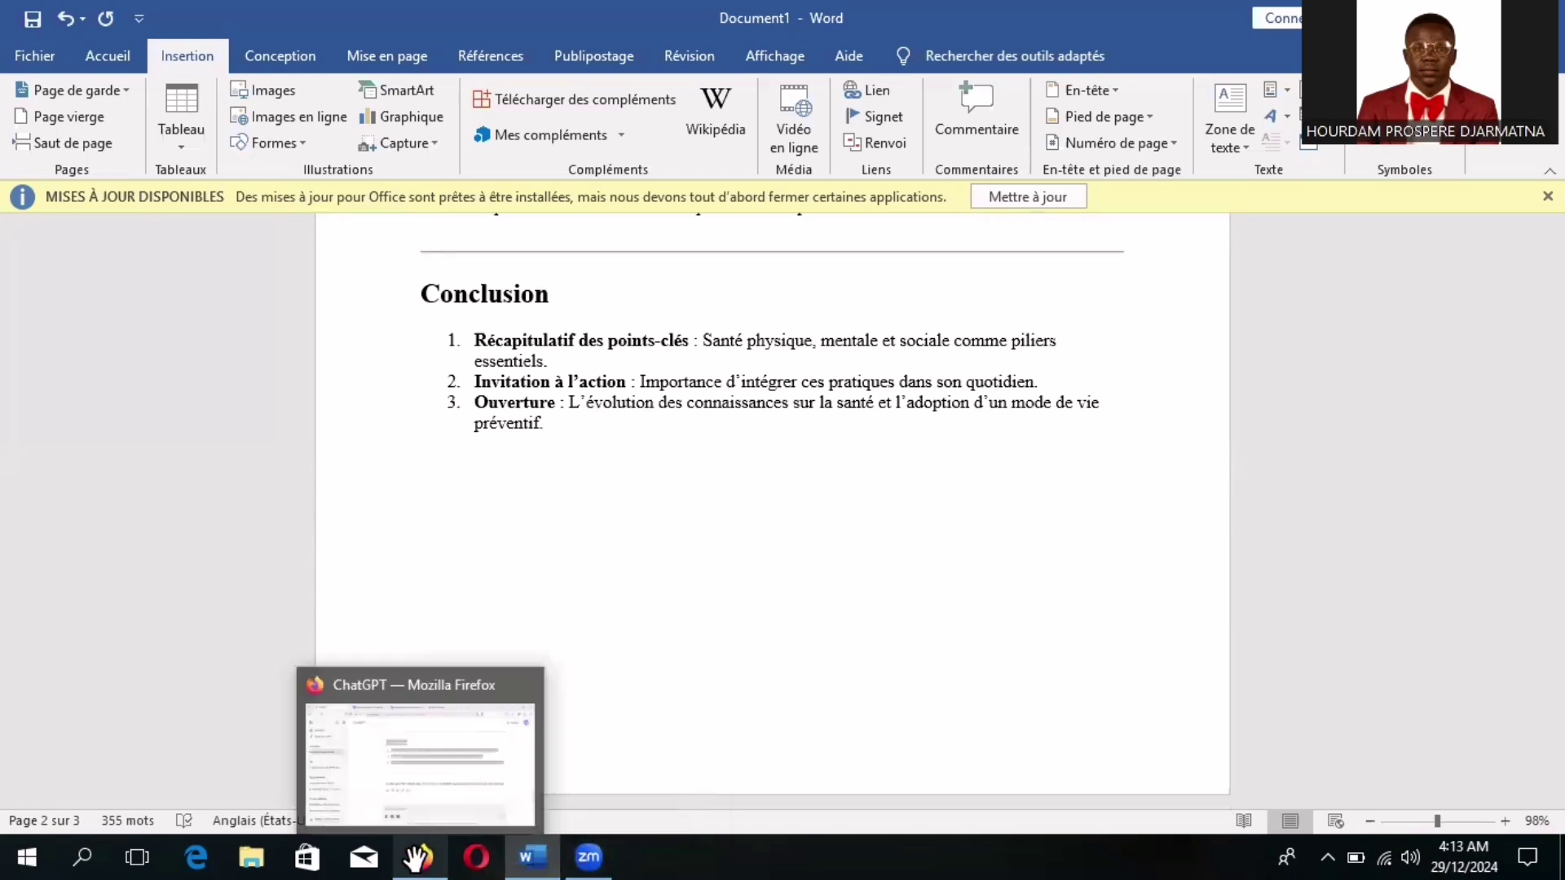
pyautogui.click(416, 856)
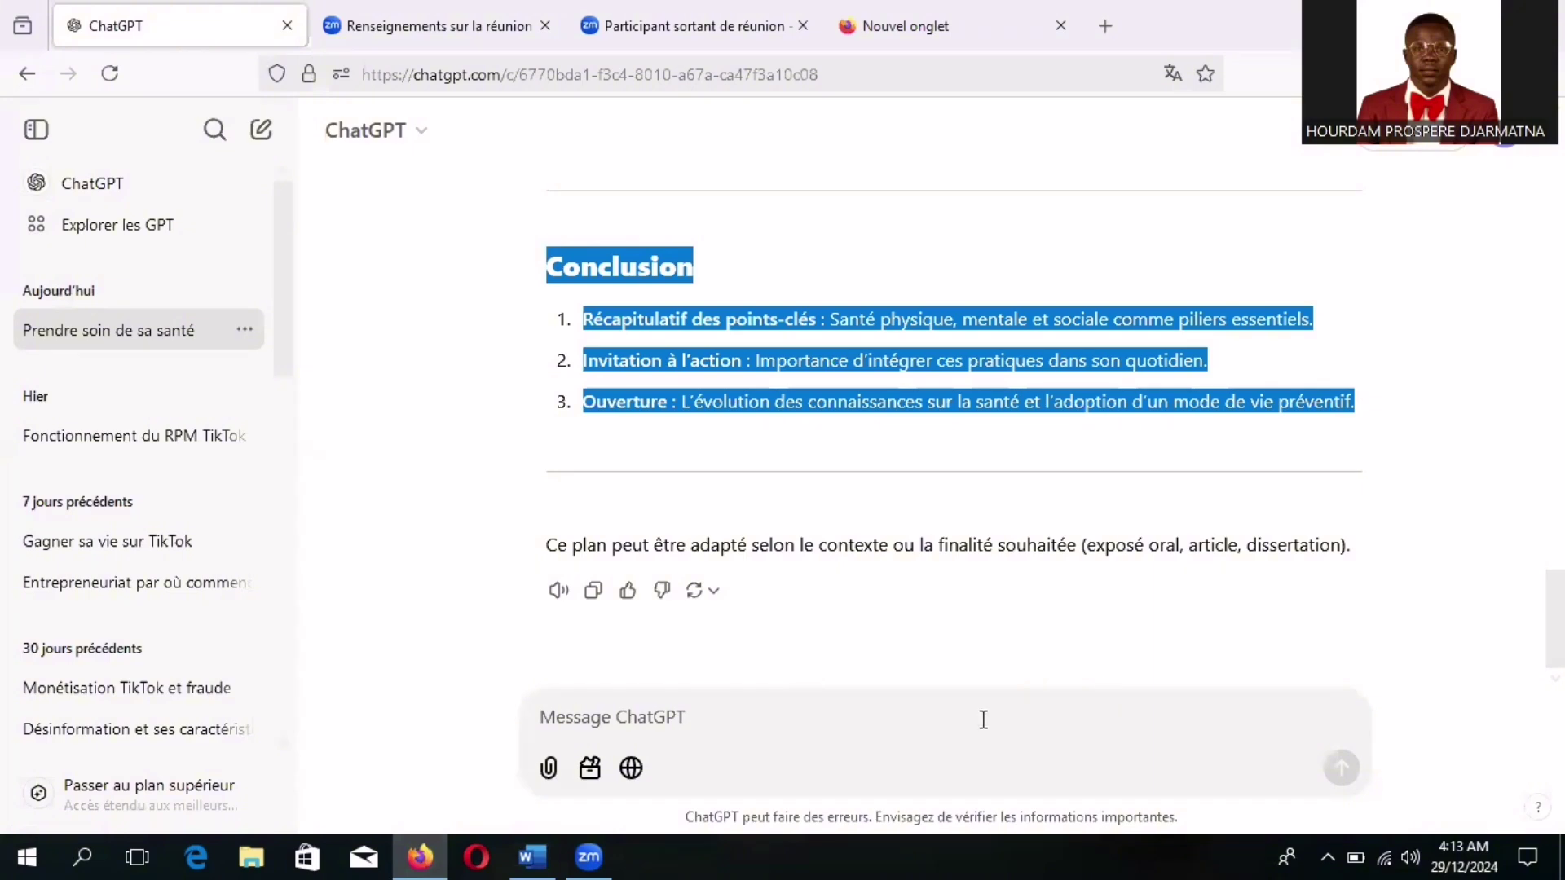
pyautogui.click(1038, 731)
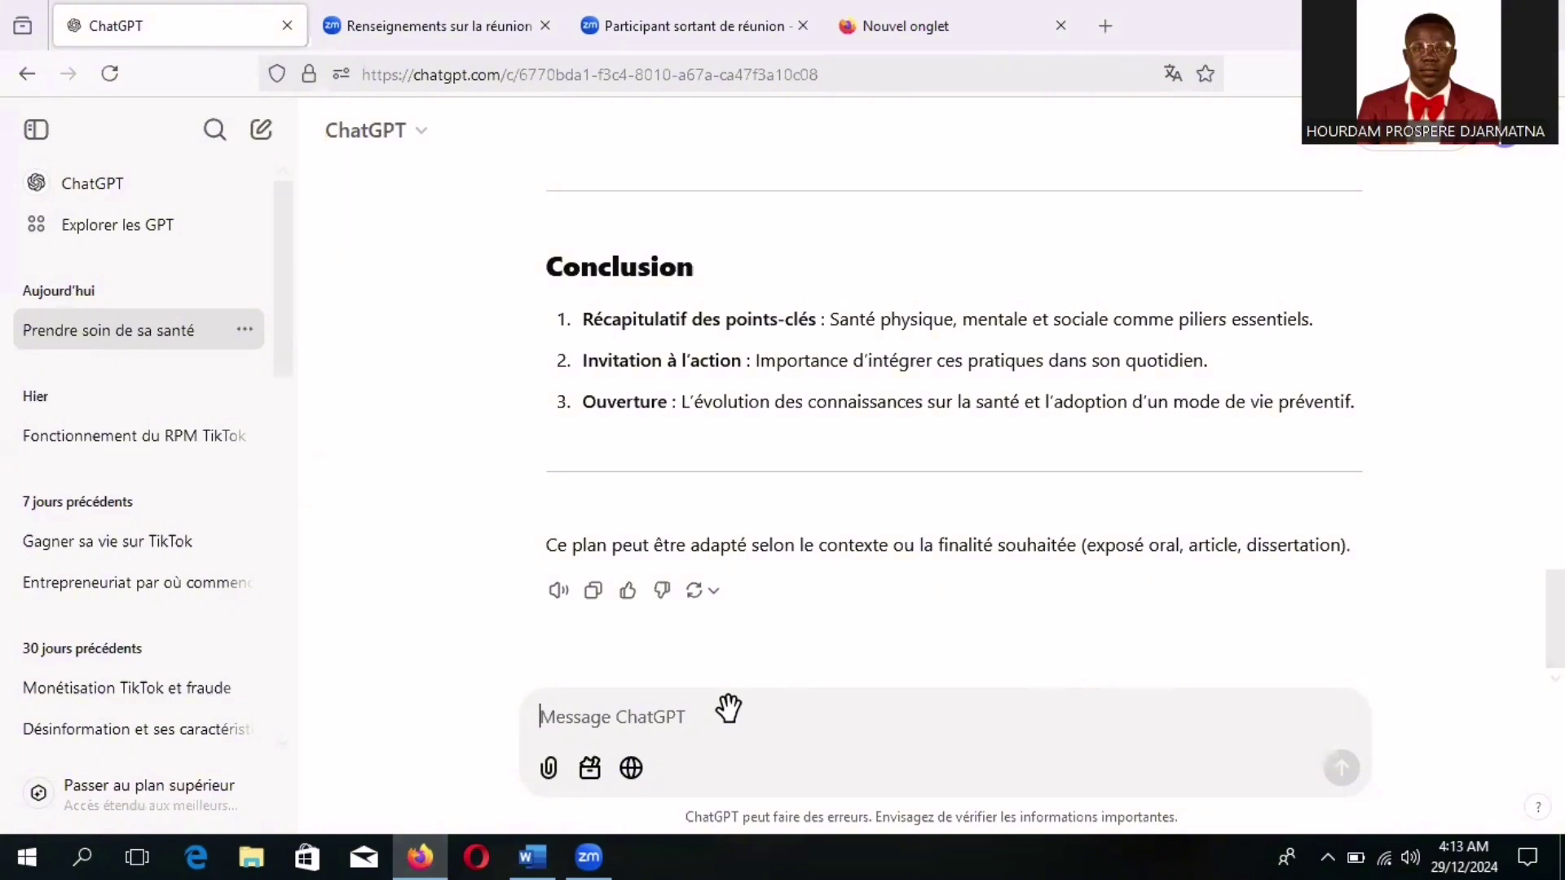
pyautogui.write('d')
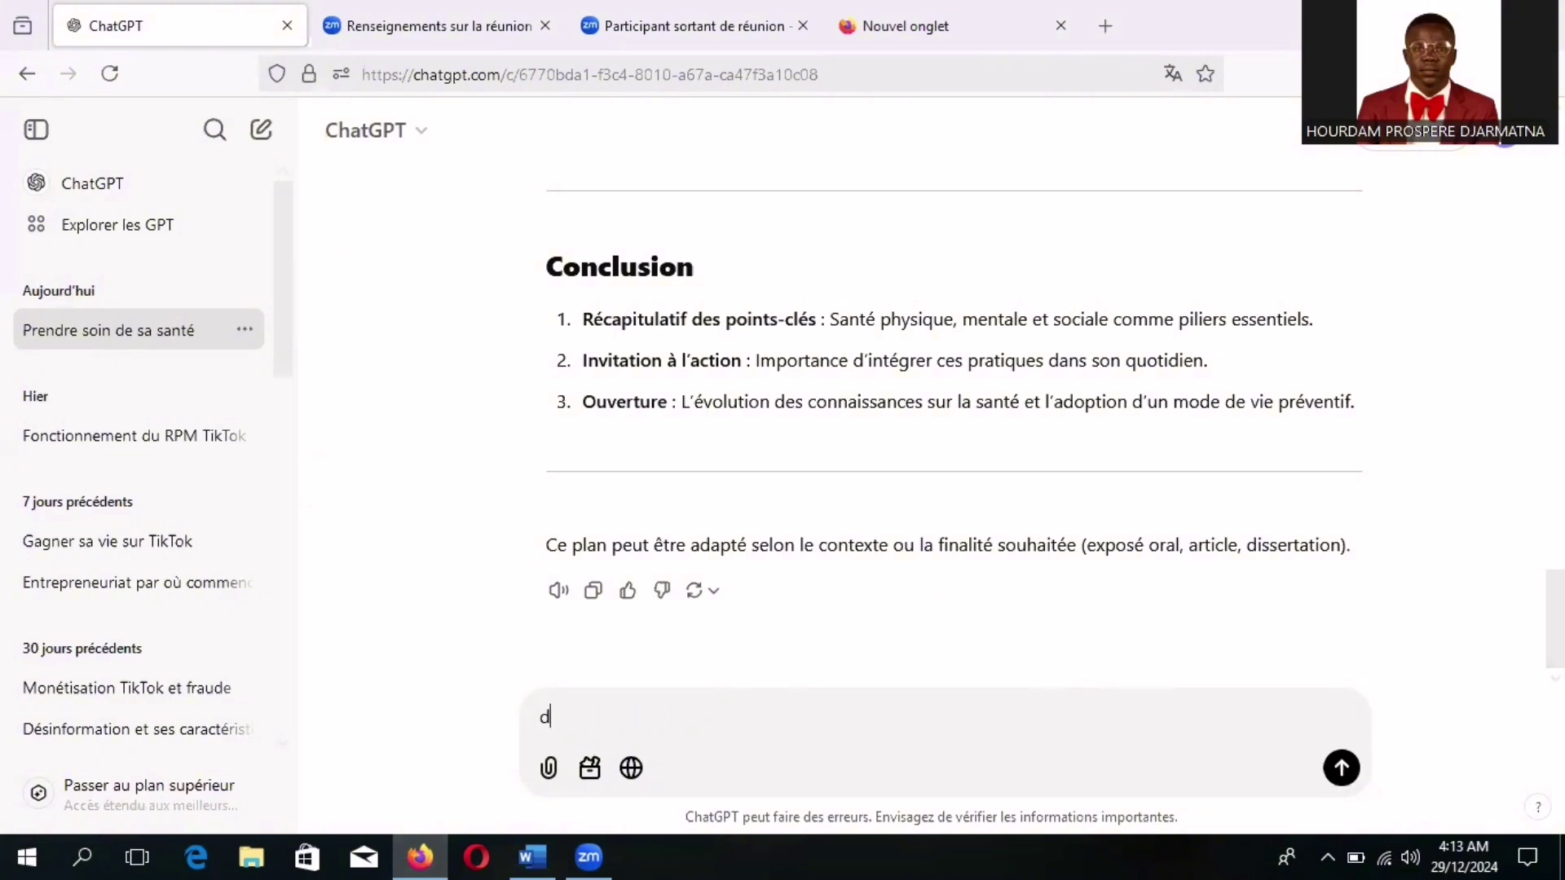
pyautogui.press('BackSpace')
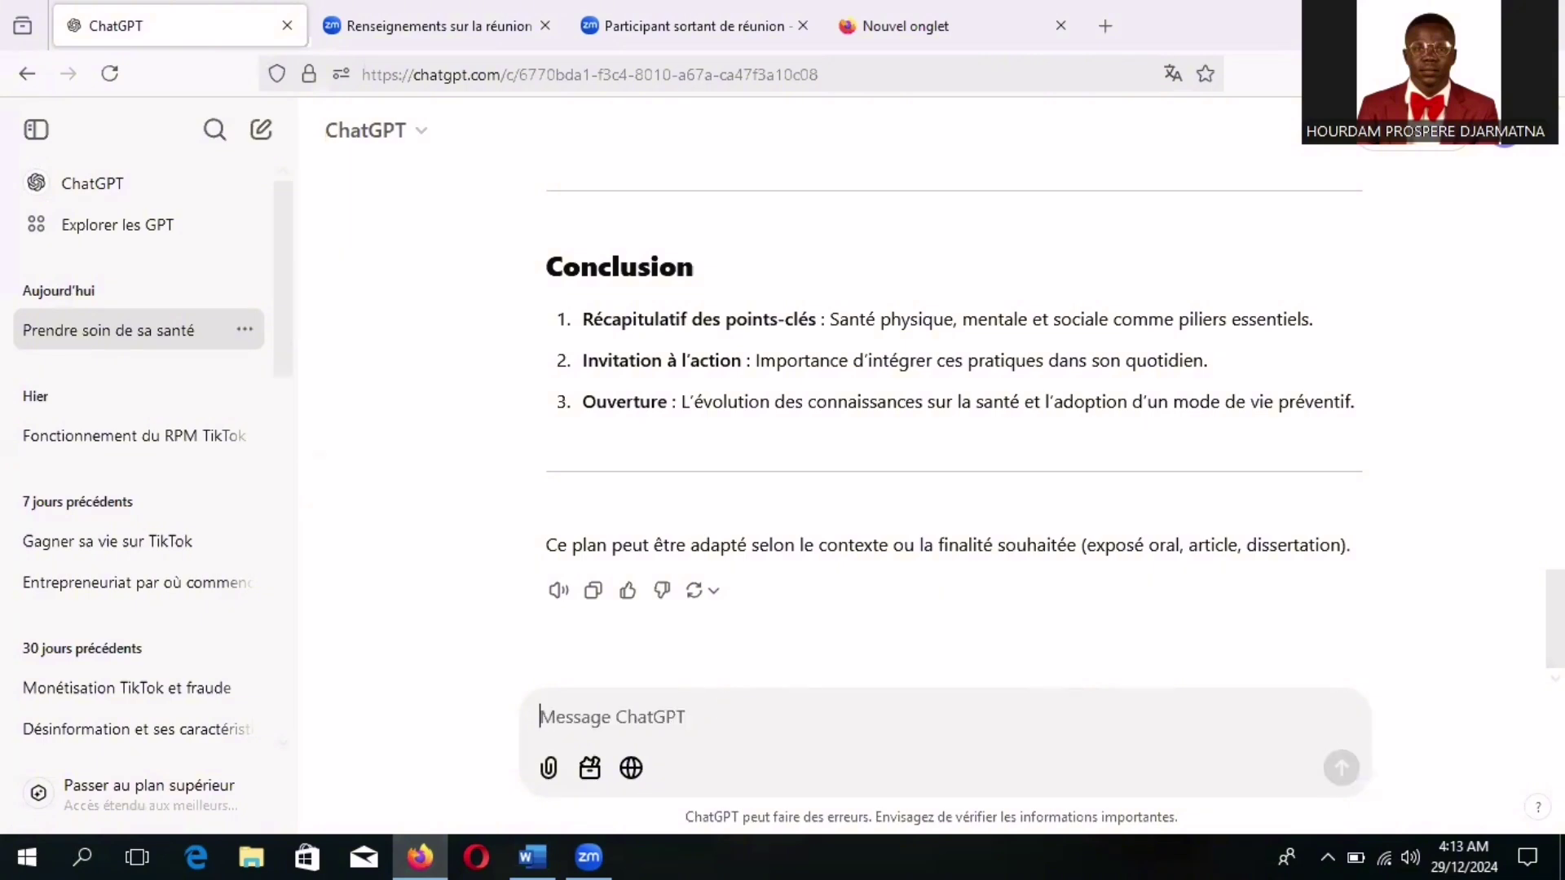
pyautogui.write('D')
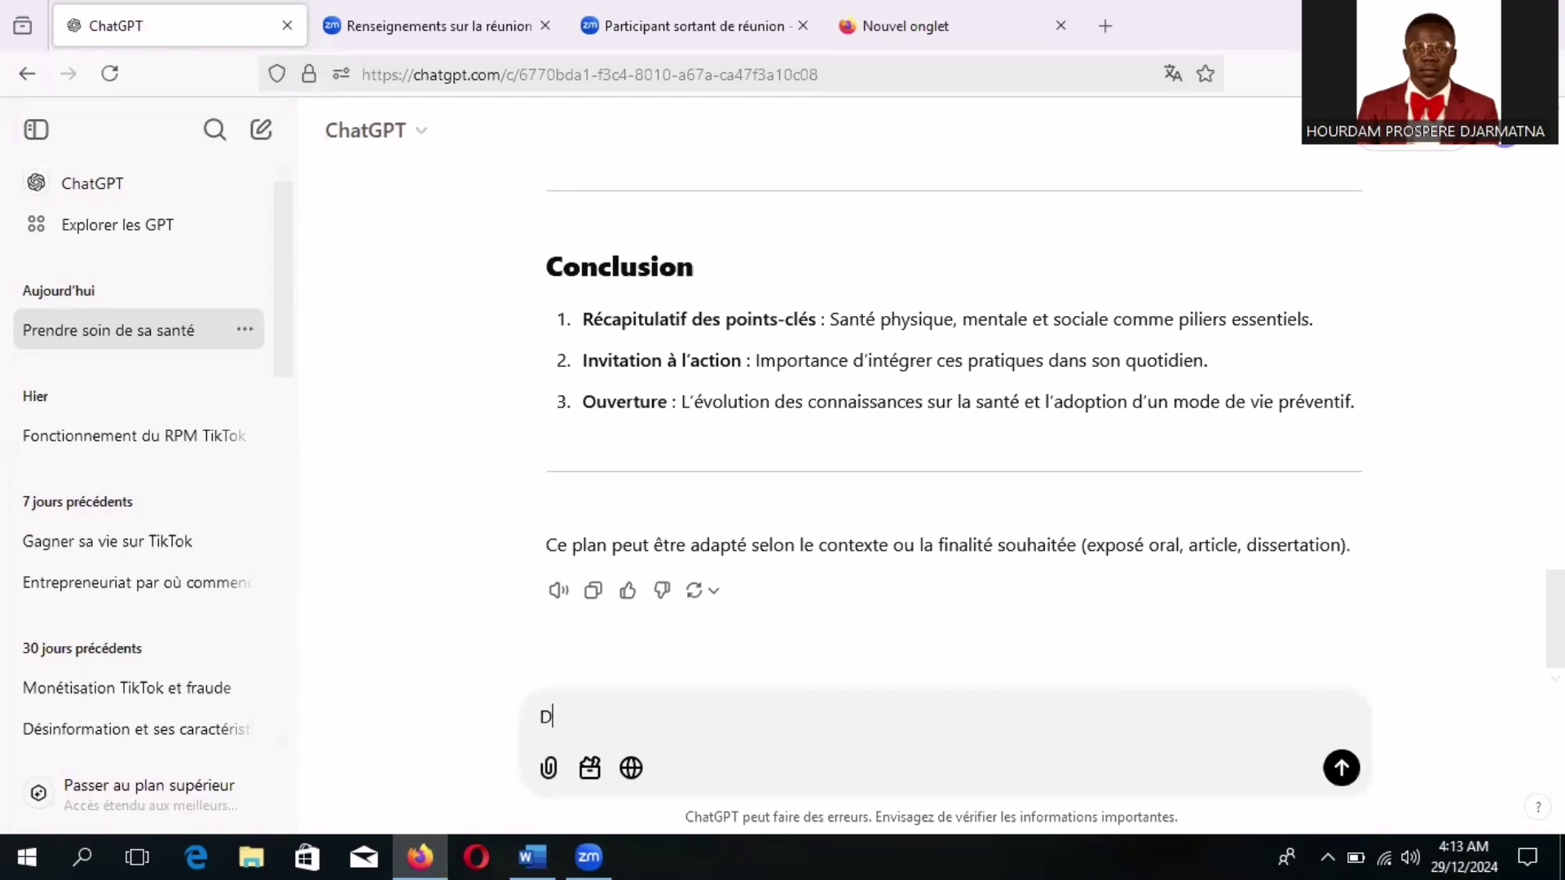
pyautogui.write('e')
pyautogui.press('BackSpace')
pyautogui.write("étaille moi l'ind")
pyautogui.press('BackSpace')
pyautogui.write('yro')
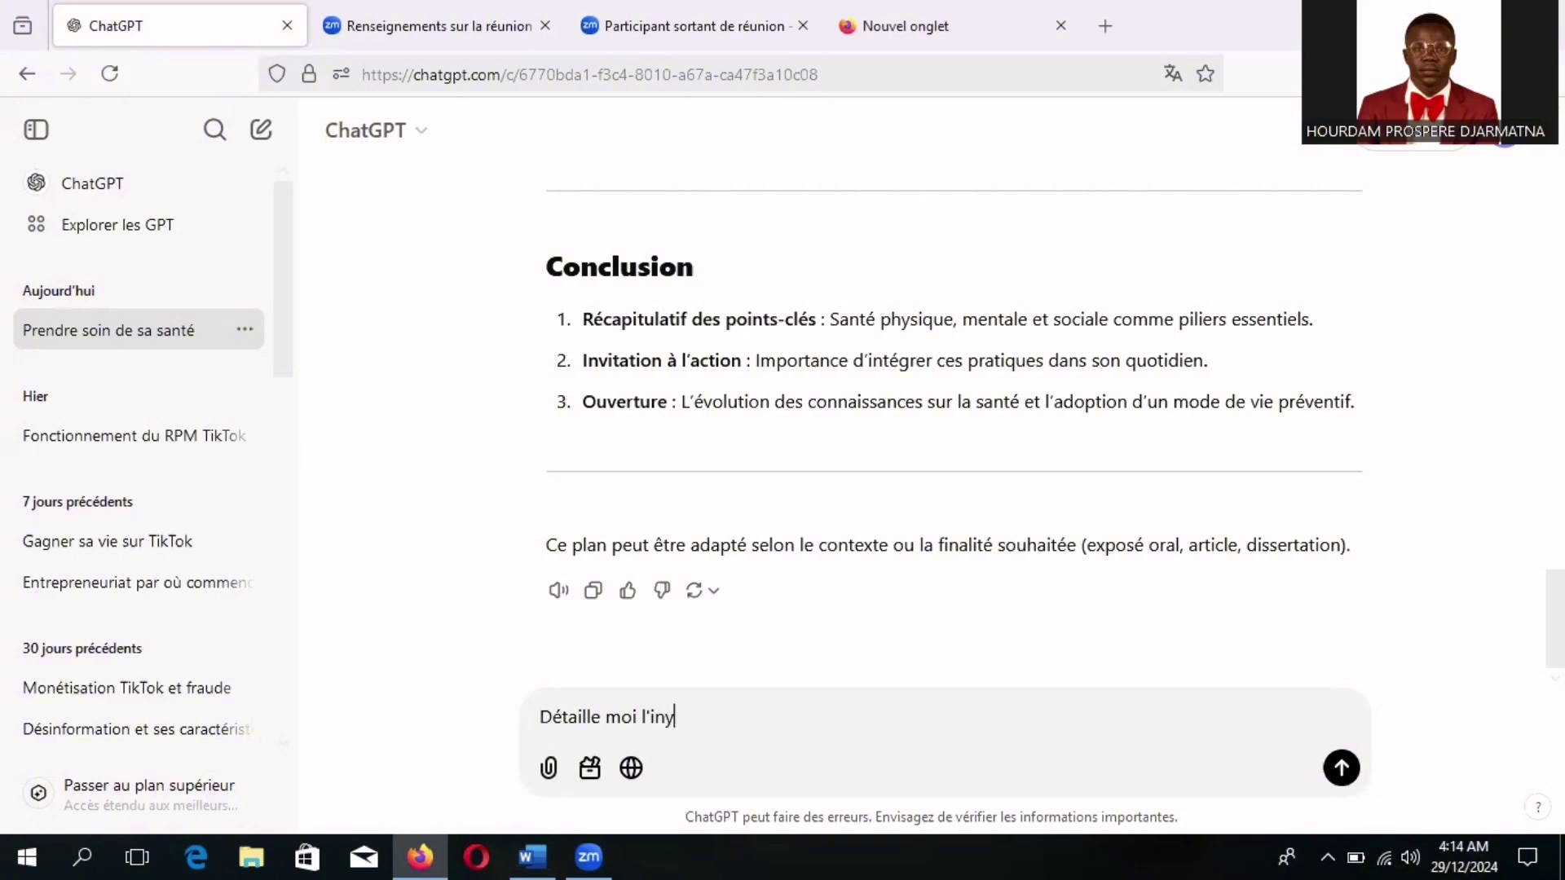
pyautogui.press('BackSpace')
pyautogui.press('BackSpace')
pyautogui.press('BackSpace')
pyautogui.write('troduction selon le')
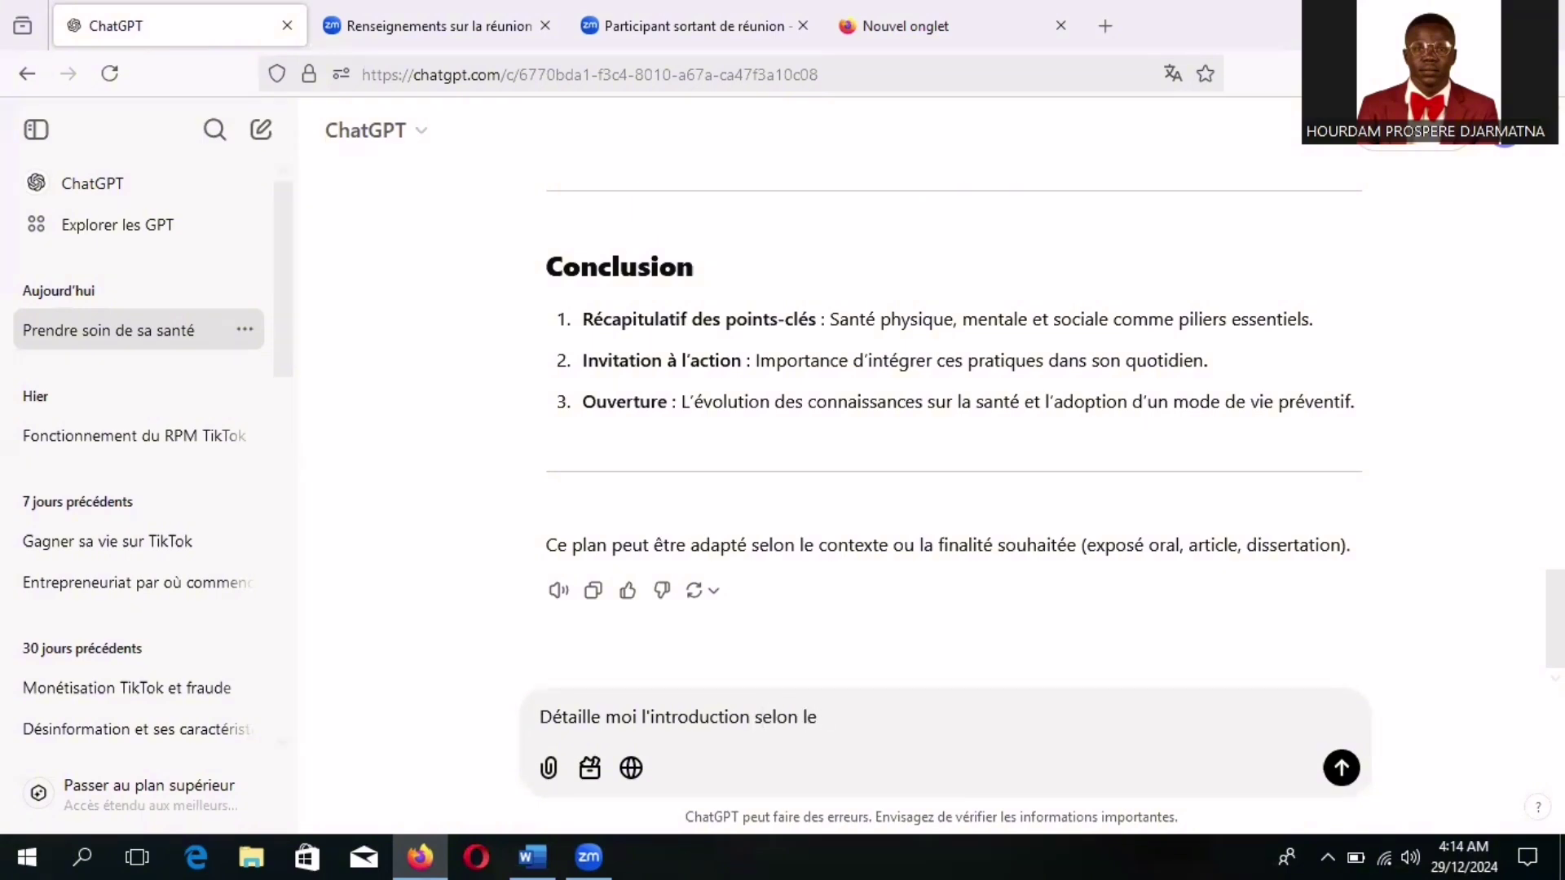
pyautogui.write(' plan tracé?')
pyautogui.press('BackSpace')
pyautogui.write('en')
pyautogui.write('une')
pyautogui.write('page .')
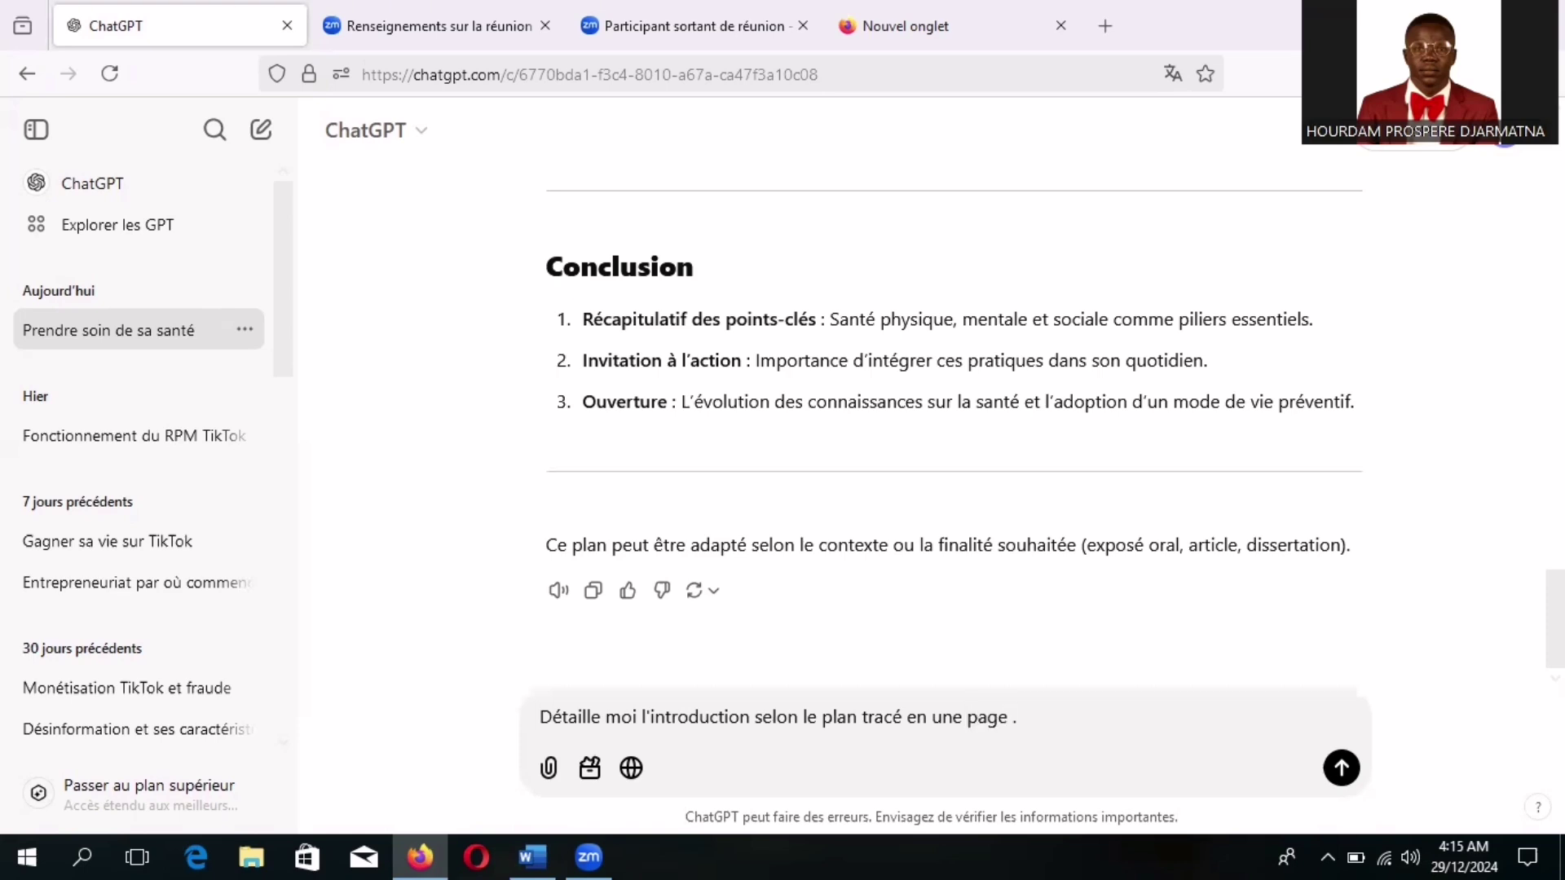
pyautogui.press('Delete')
pyautogui.click(1341, 768)
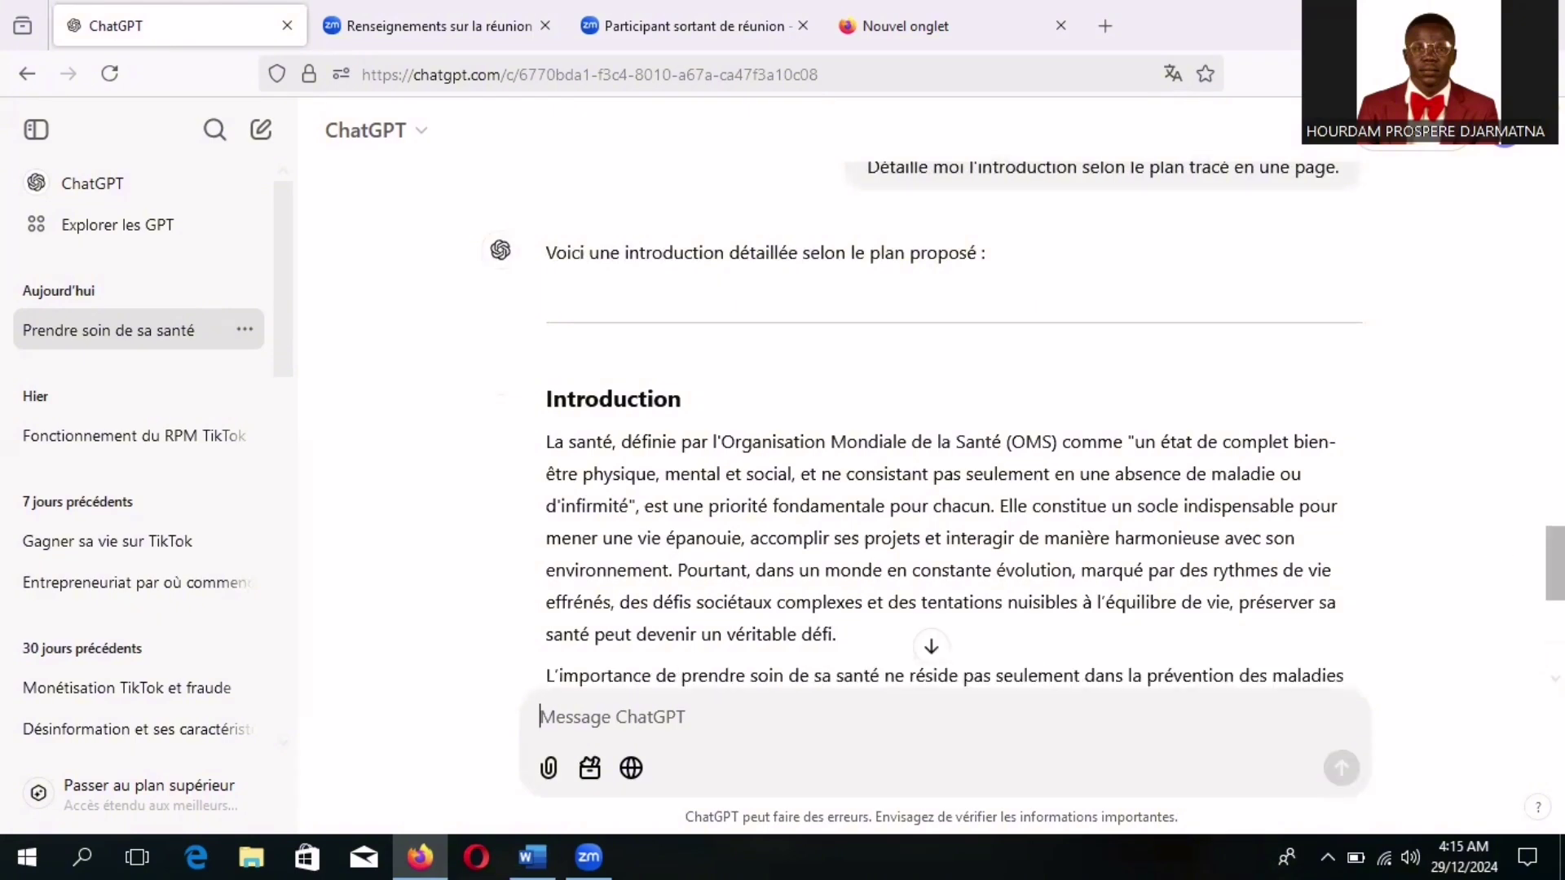
# Read through the generated introduction, from its heading through the paragraphs on the importance of health and the three dimensions
pyautogui.scroll(-2, 929, 445)
pyautogui.scroll(-4, 929, 424)
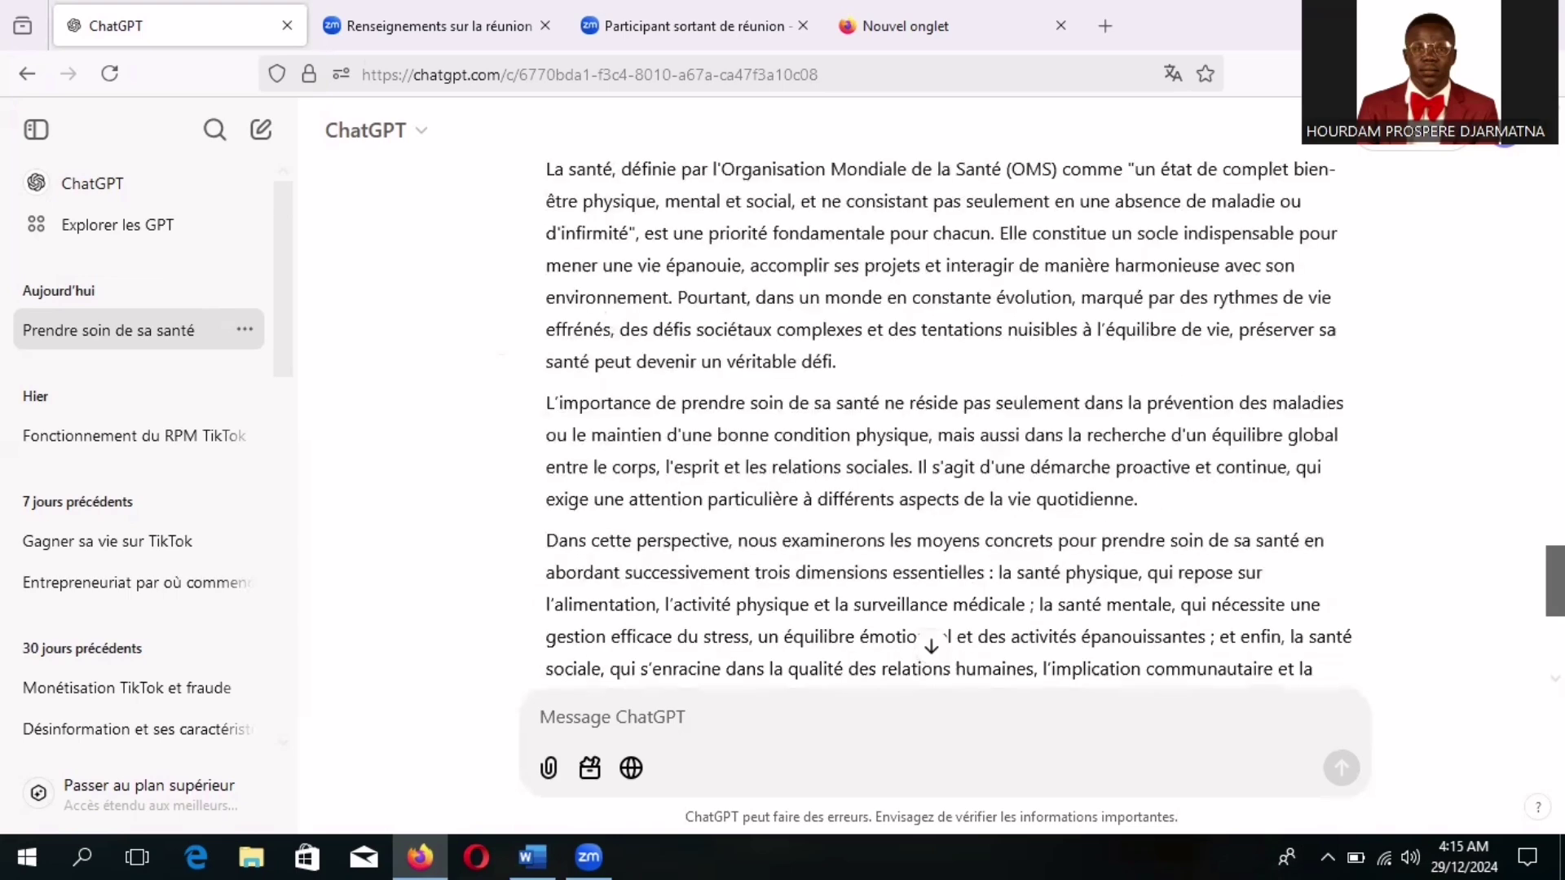
pyautogui.scroll(5, 930, 424)
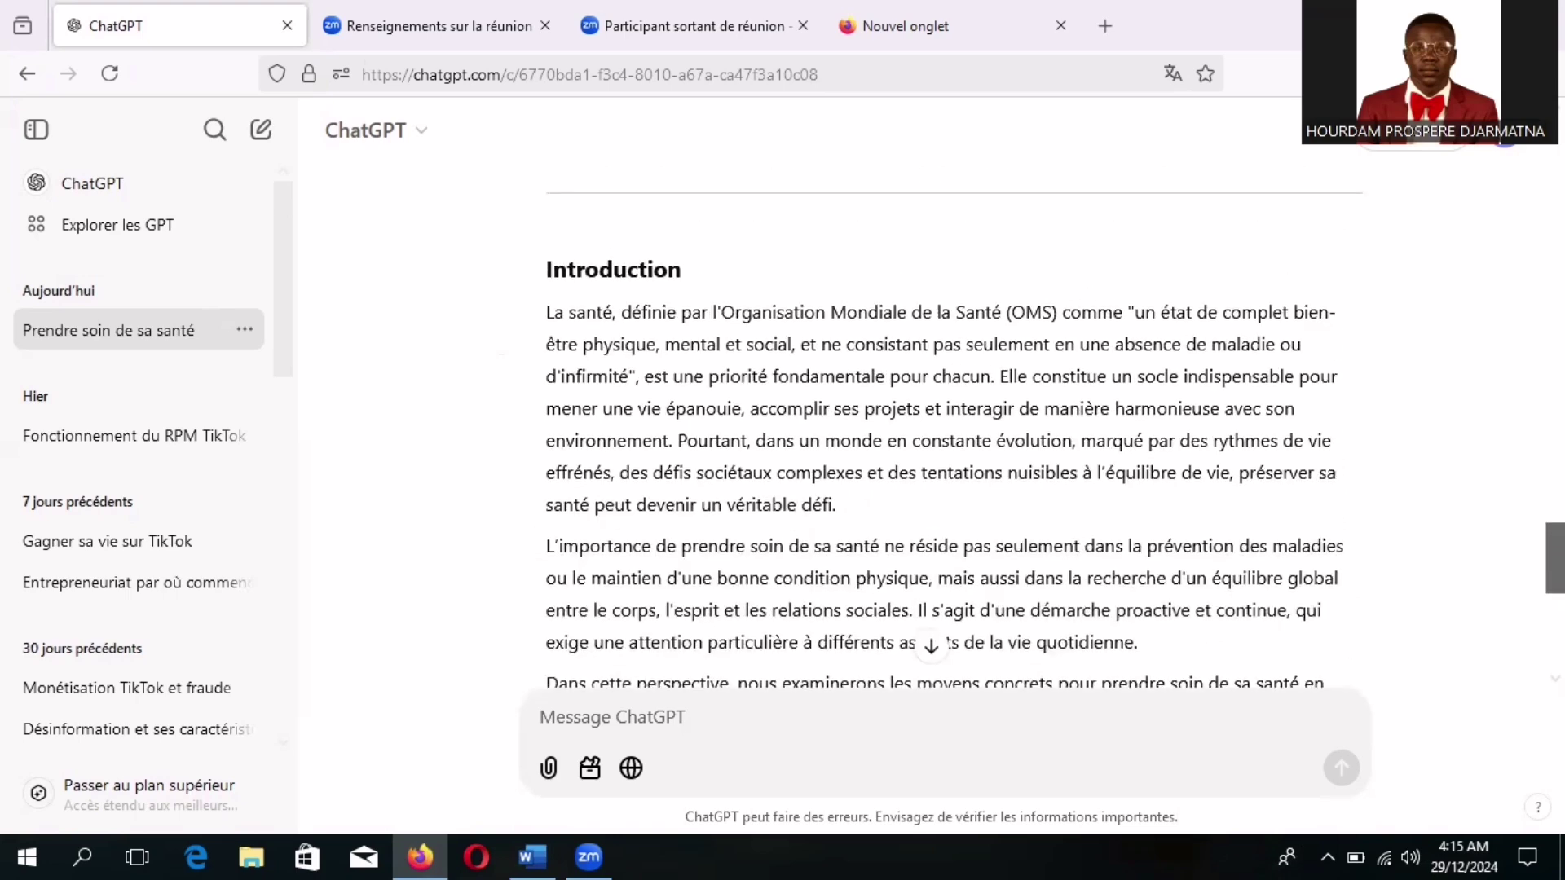
pyautogui.scroll(5, 929, 424)
pyautogui.scroll(-6, 929, 424)
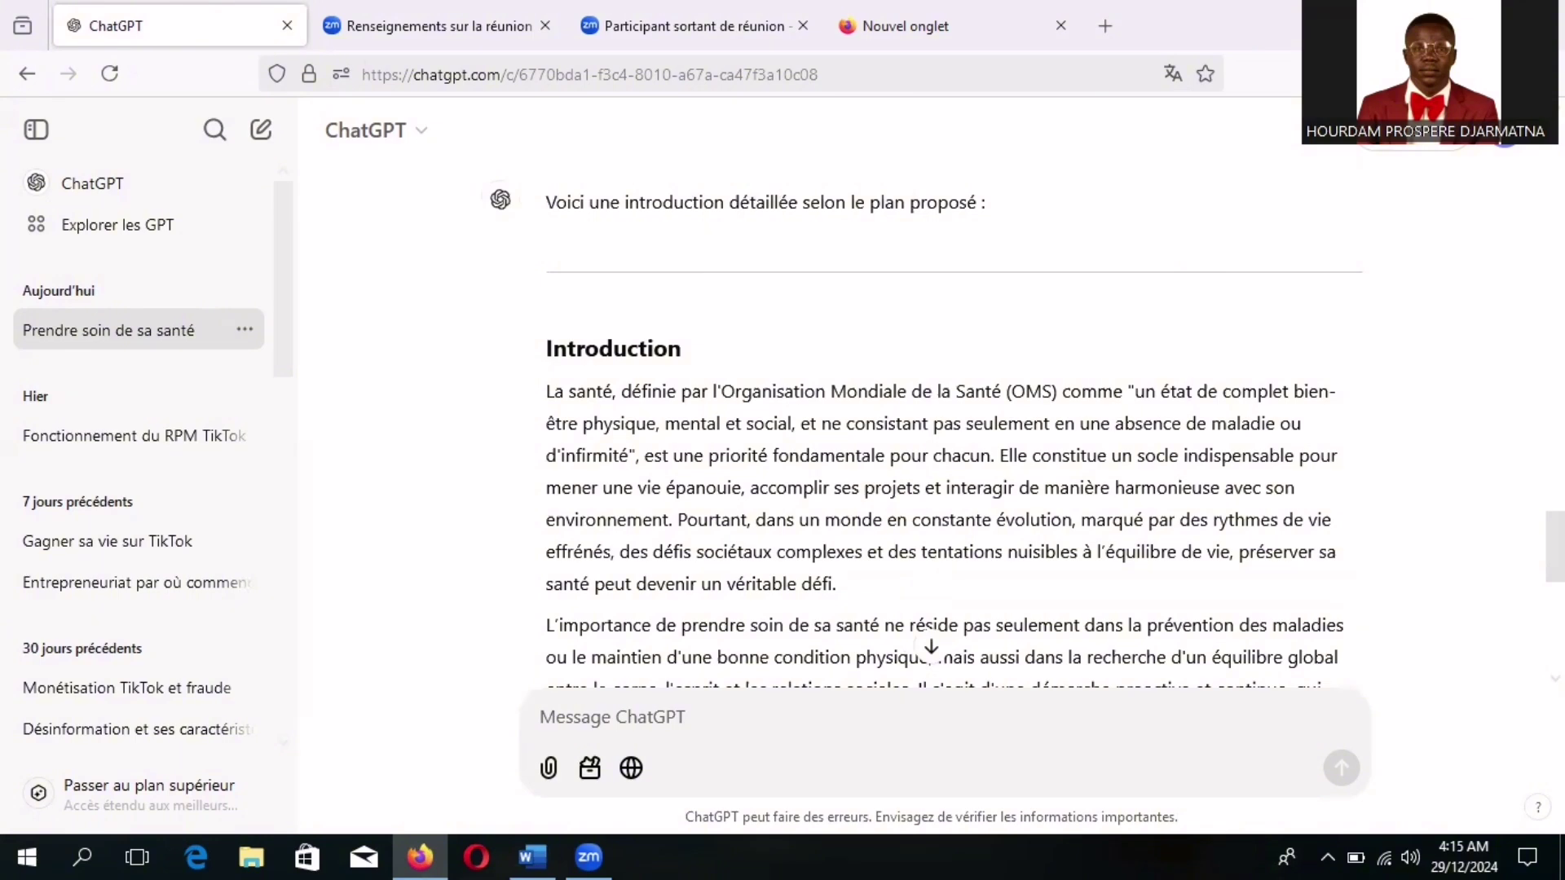
pyautogui.scroll(-2, 929, 440)
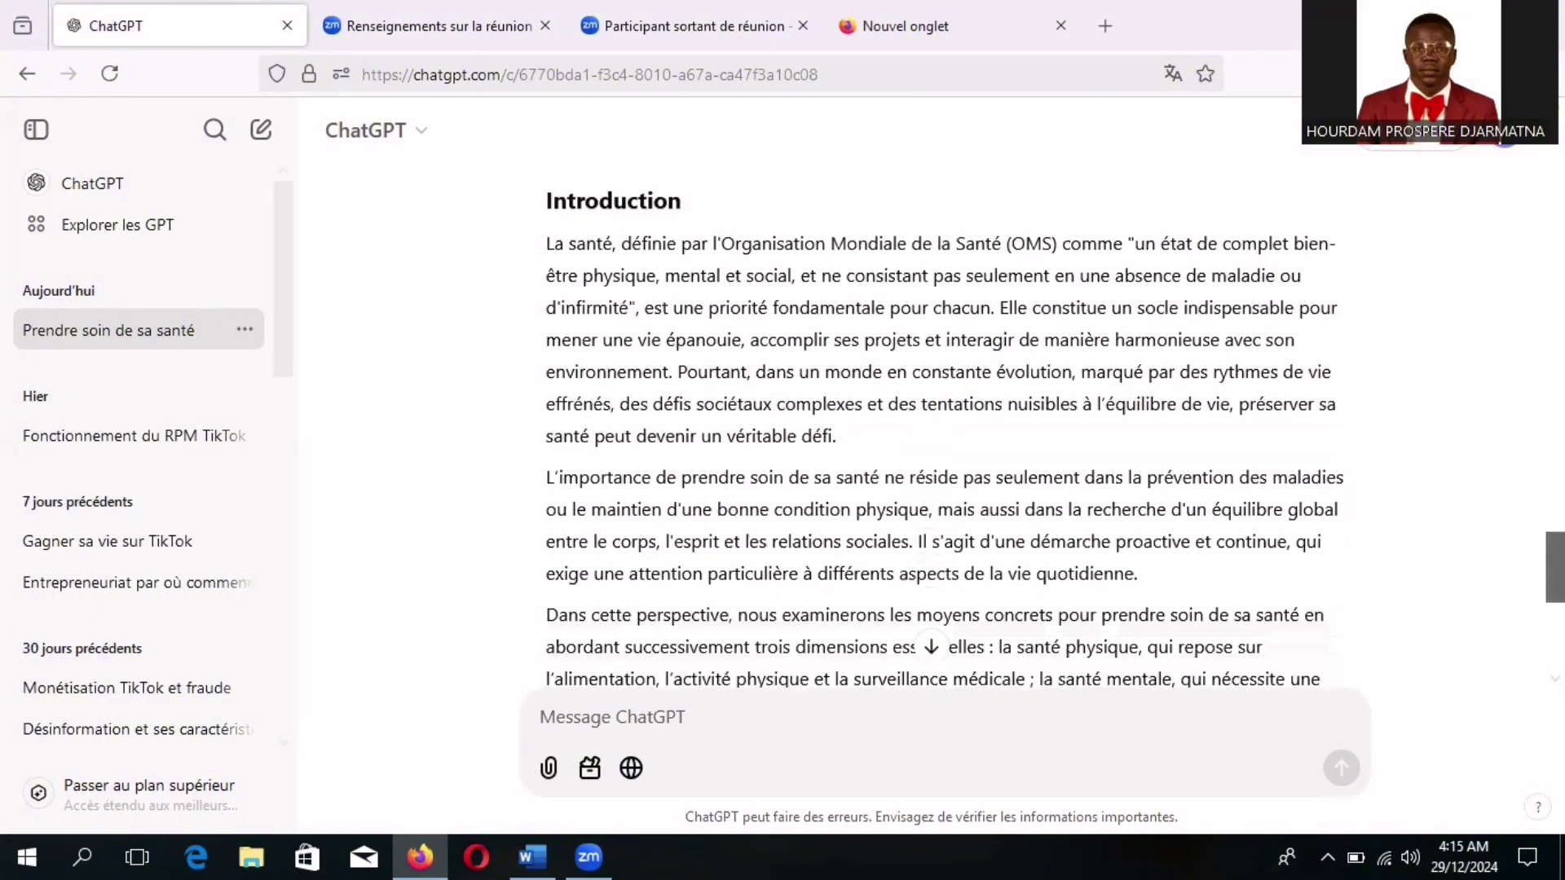
pyautogui.scroll(-1, 929, 440)
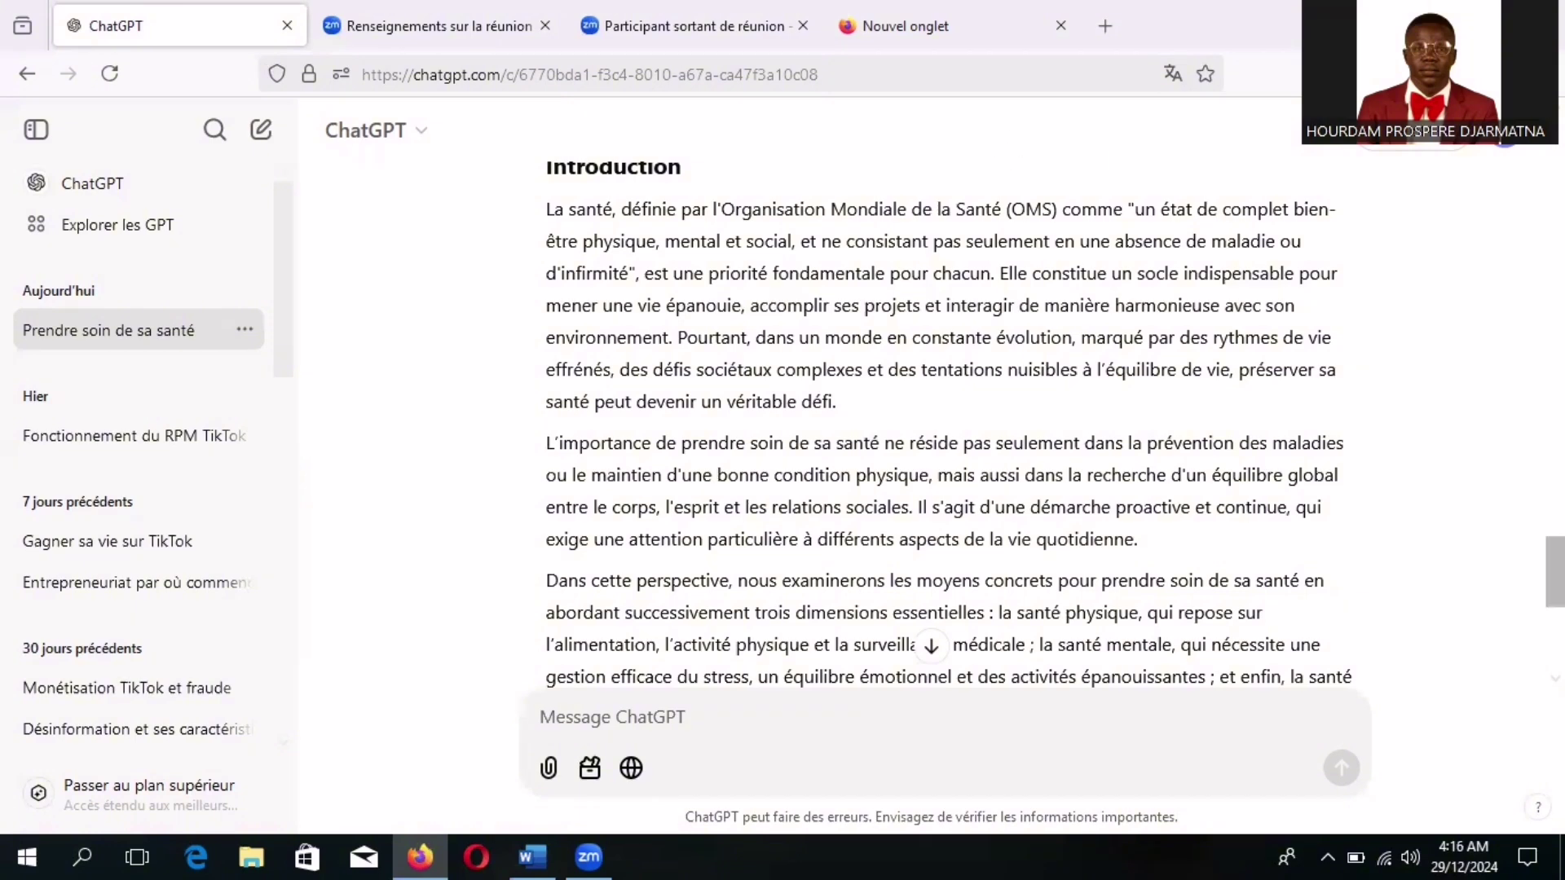
pyautogui.scroll(2, 946, 424)
pyautogui.scroll(-5, 946, 424)
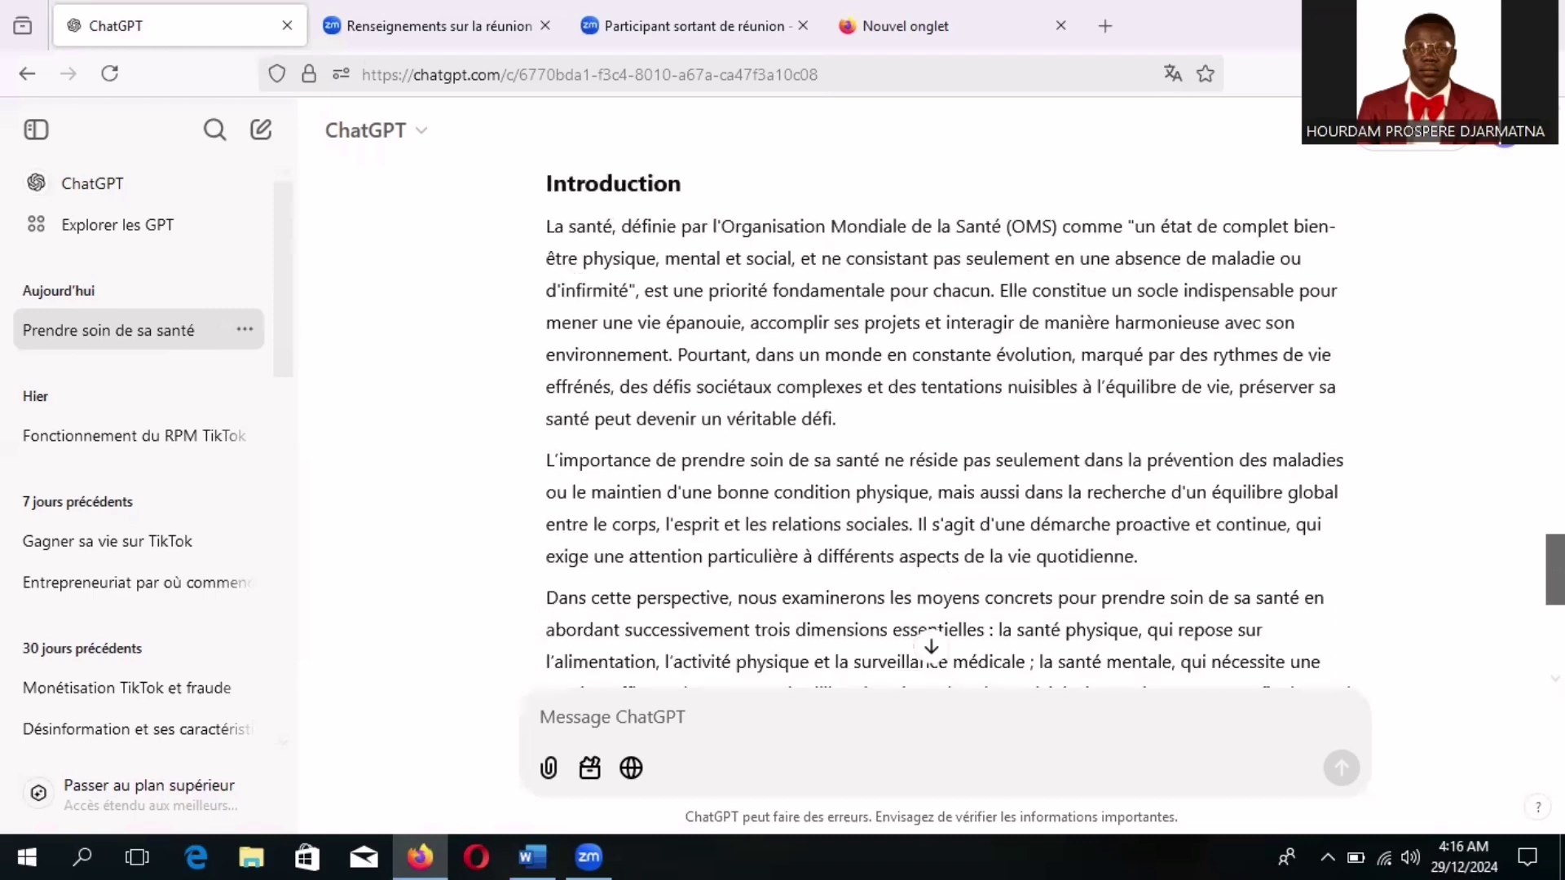
pyautogui.scroll(5, 945, 424)
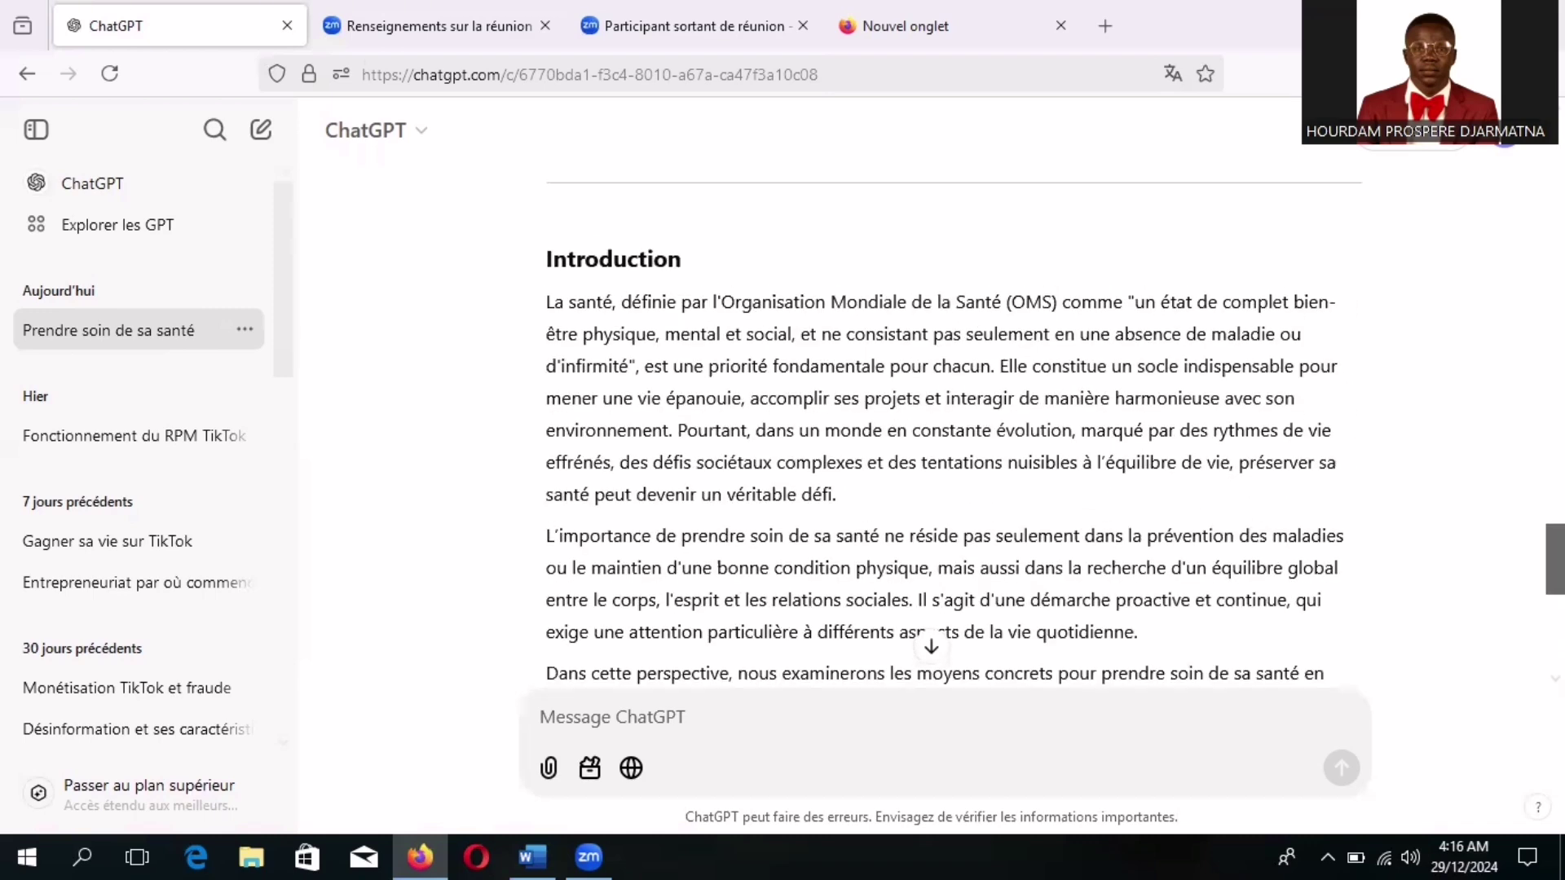
pyautogui.scroll(-2, 945, 424)
pyautogui.scroll(-1, 945, 424)
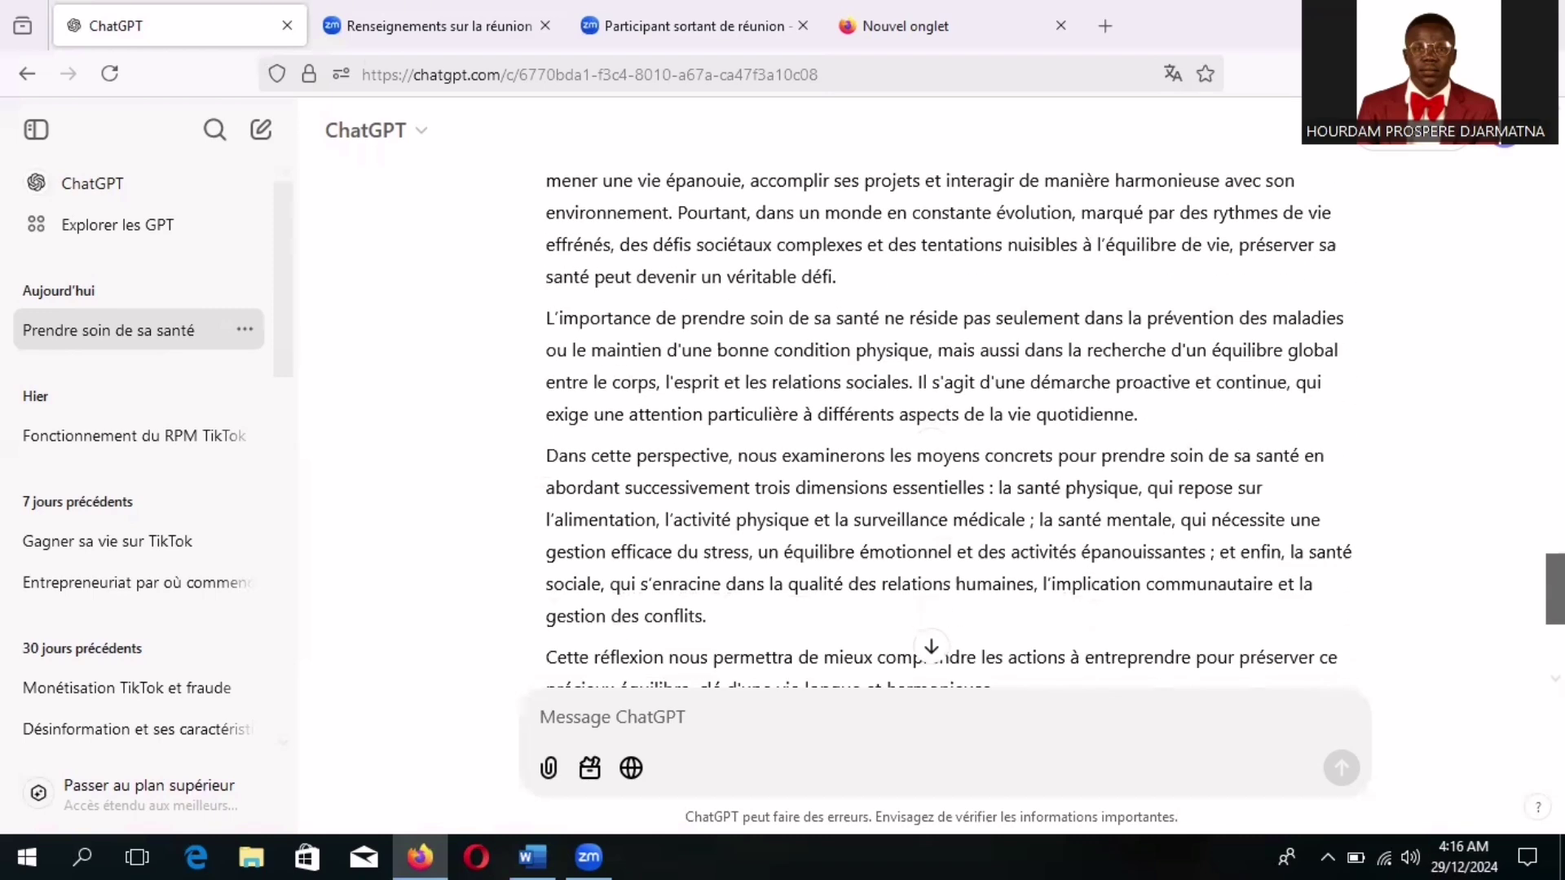
pyautogui.scroll(1, 945, 424)
pyautogui.scroll(3, 946, 424)
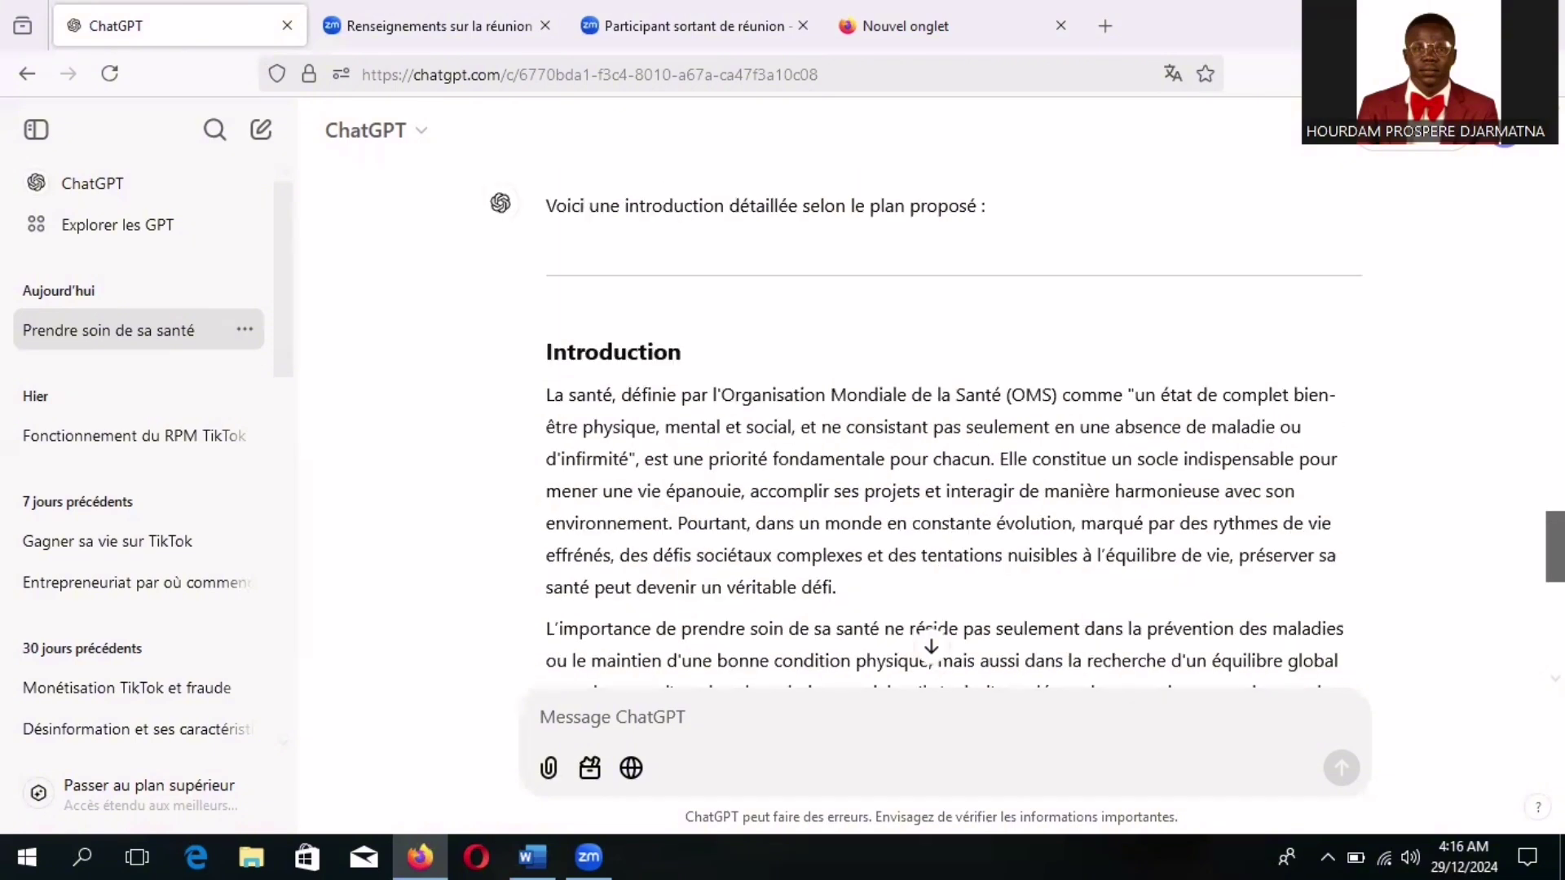
pyautogui.scroll(-2, 945, 424)
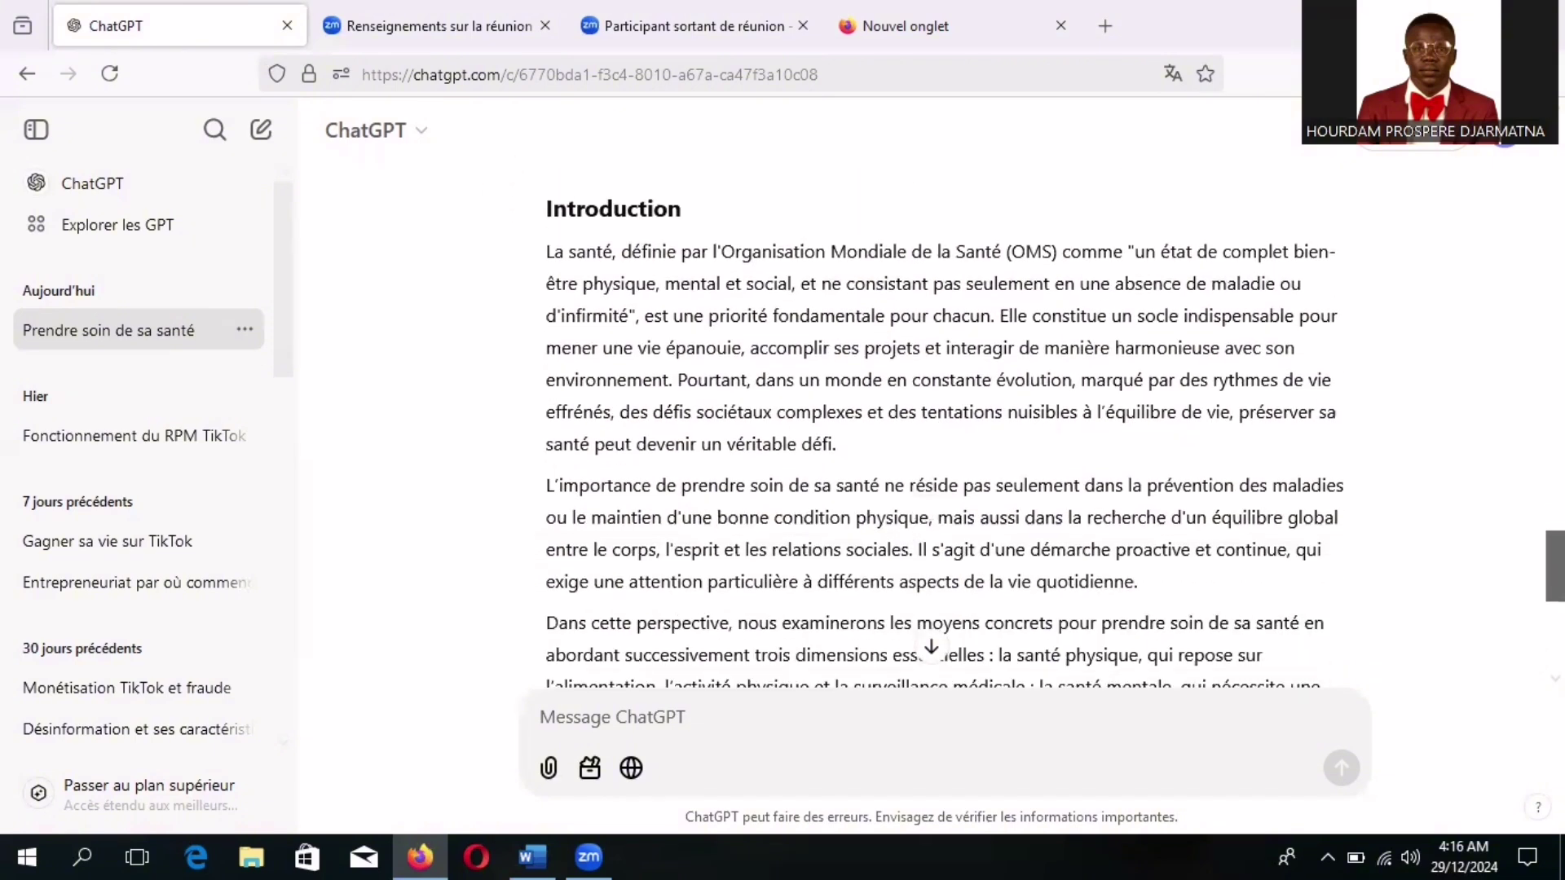
pyautogui.scroll(-1, 945, 424)
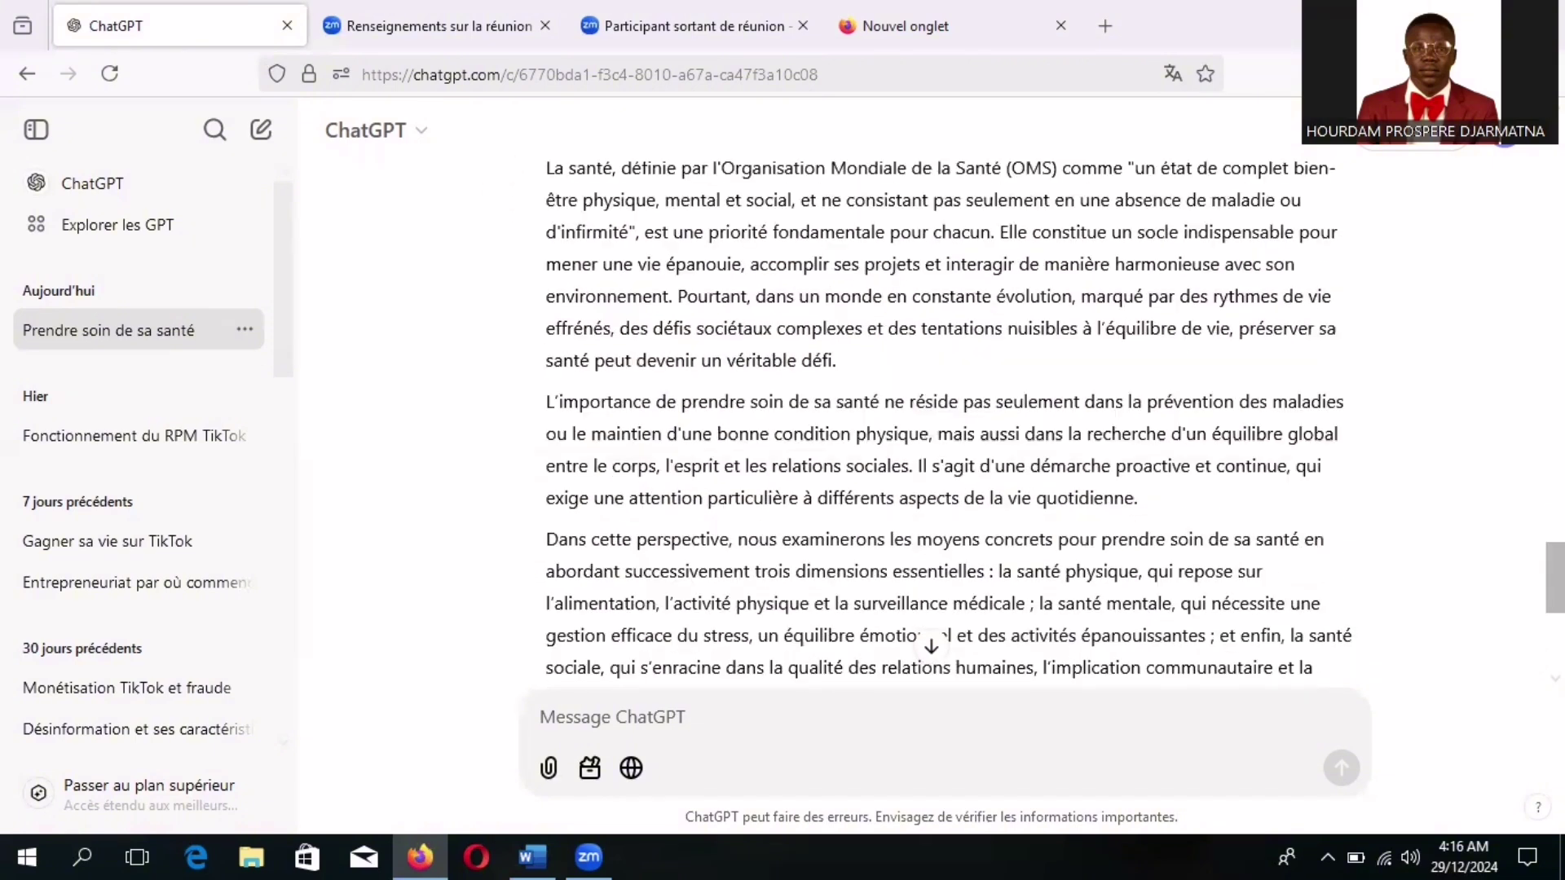
pyautogui.scroll(2, 613, 172)
pyautogui.scroll(-1, 613, 173)
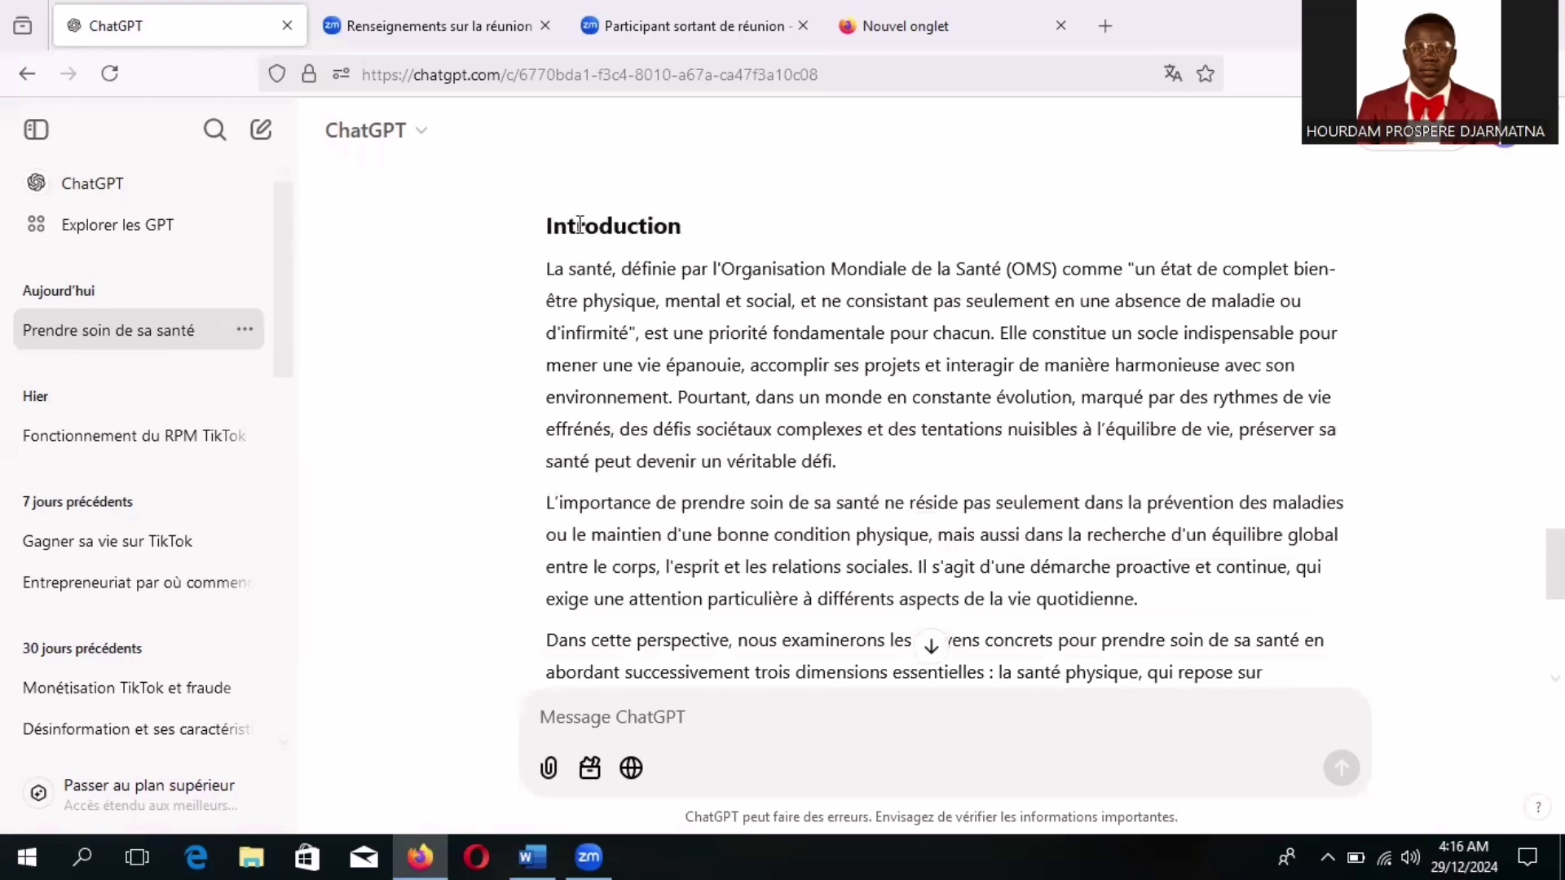
# Copy the generated introduction with its heading onto the blank last page of the Word document and insert another blank page after it
pyautogui.moveTo(580, 225); pyautogui.dragTo(1340, 434)
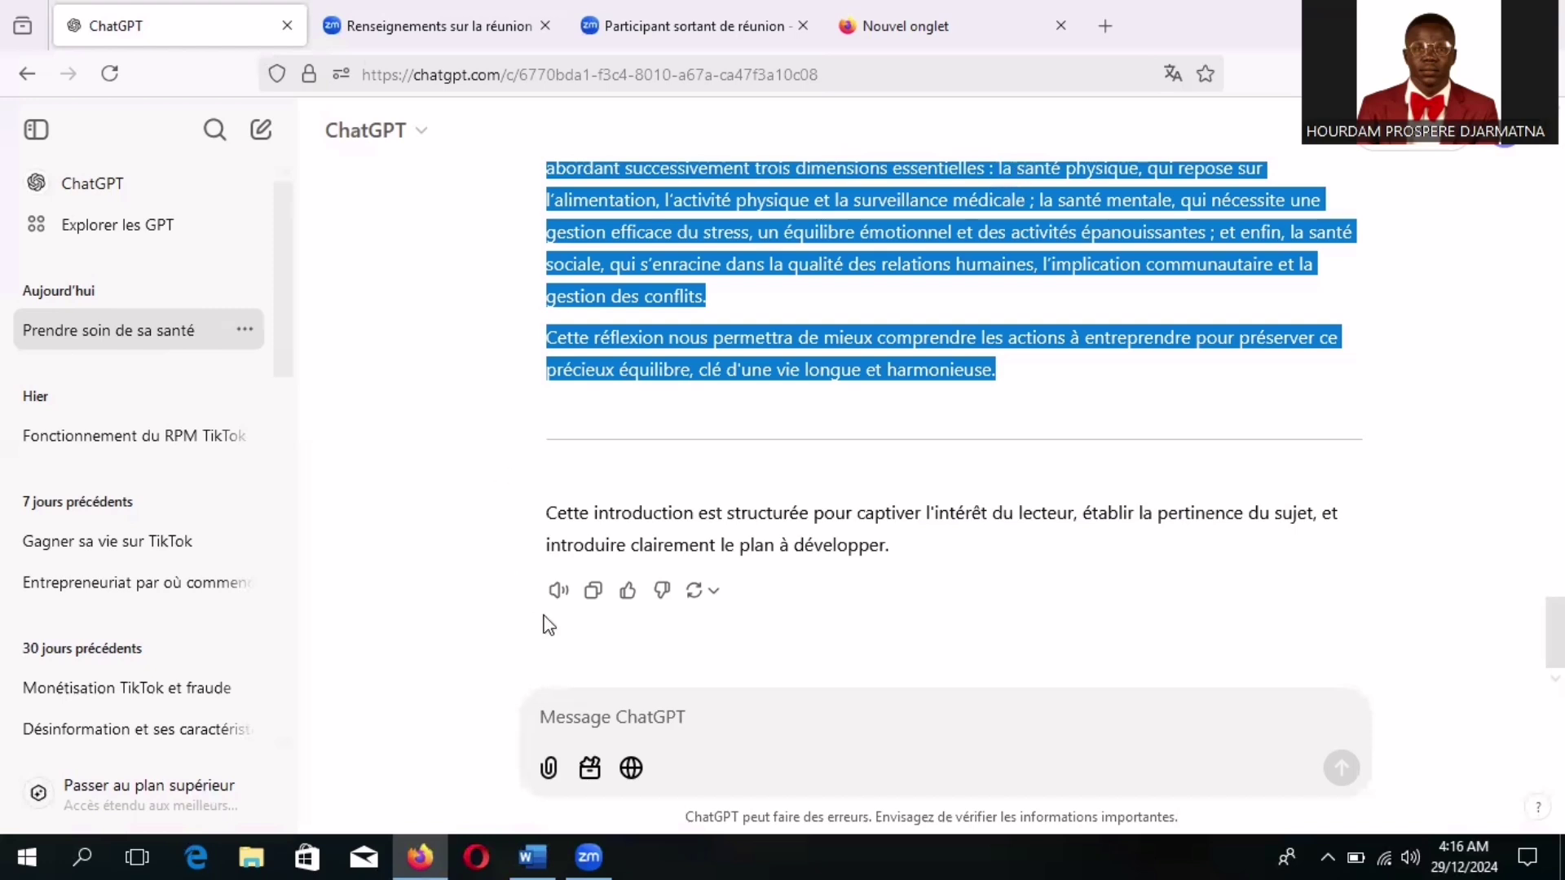
pyautogui.click(532, 855)
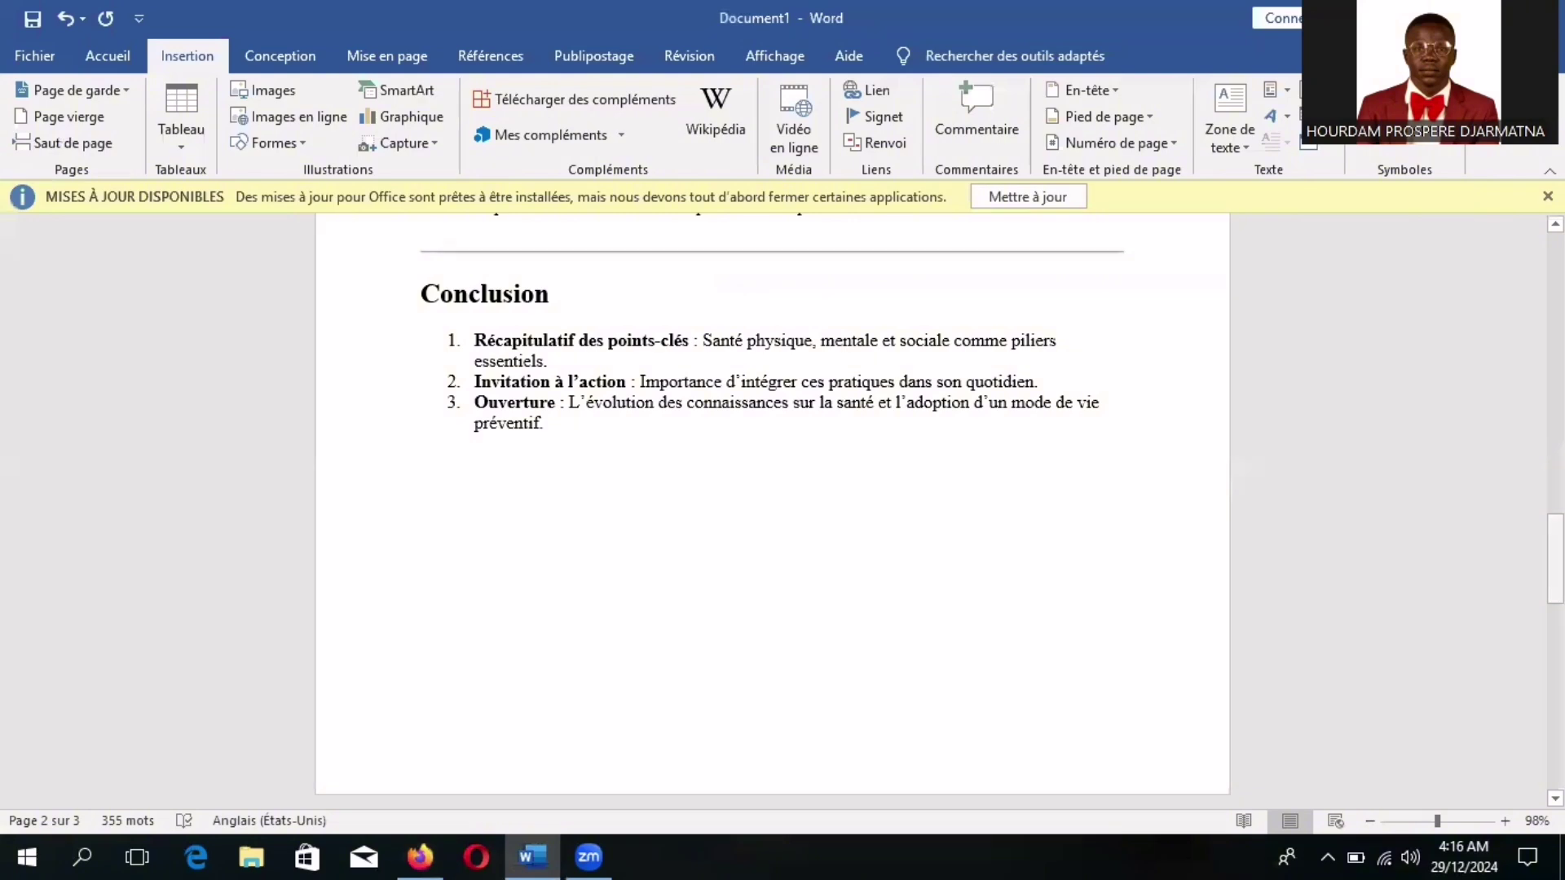
pyautogui.moveTo(1555, 558); pyautogui.dragTo(1555, 644)
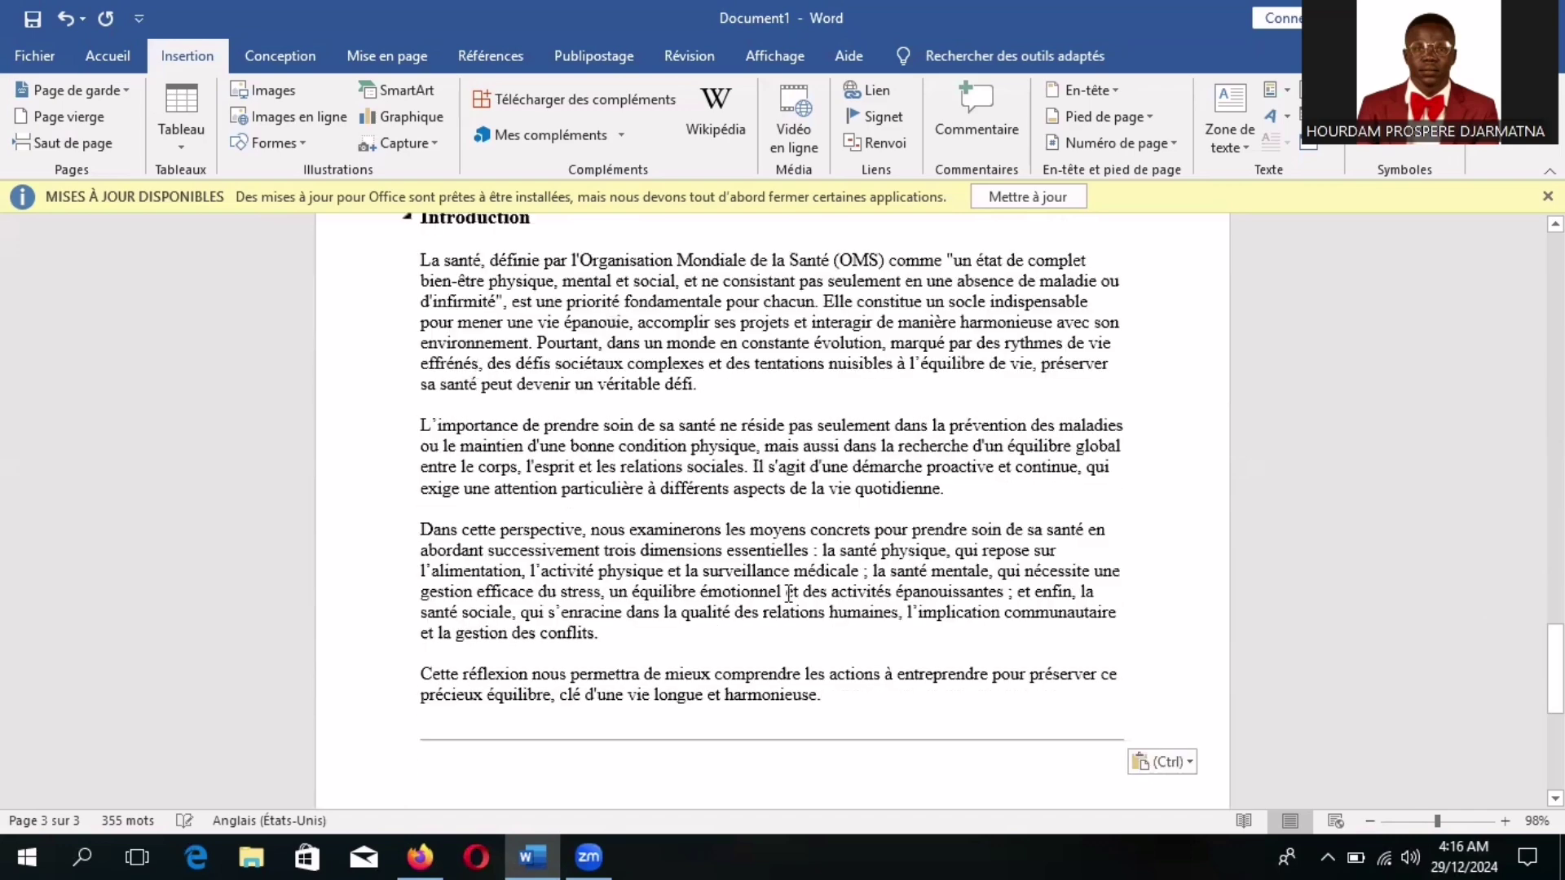
pyautogui.moveTo(1555, 670); pyautogui.dragTo(1555, 744)
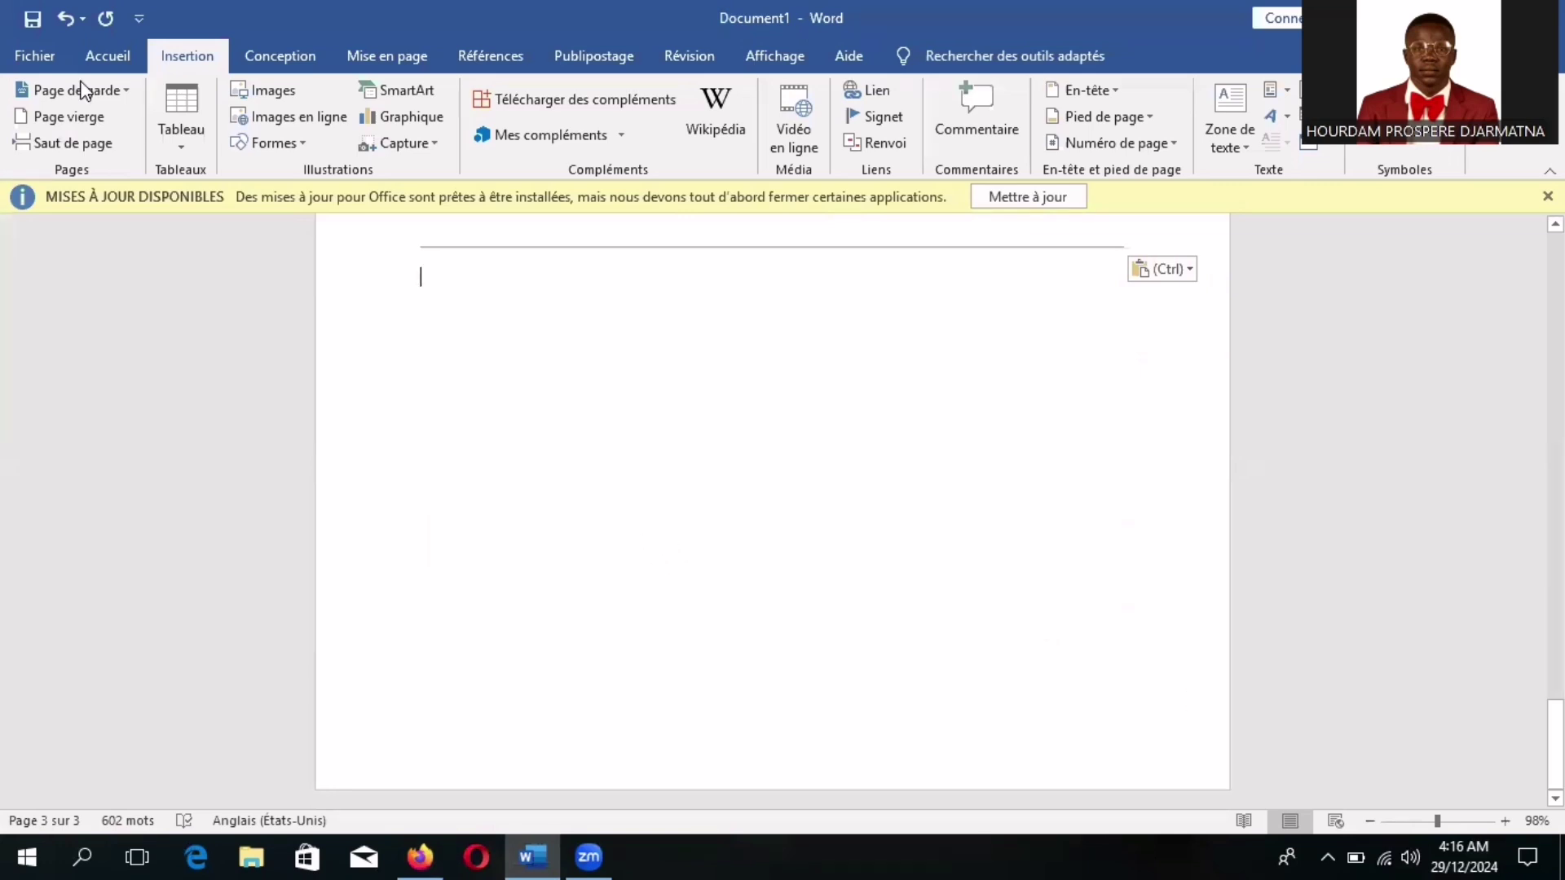
pyautogui.click(75, 117)
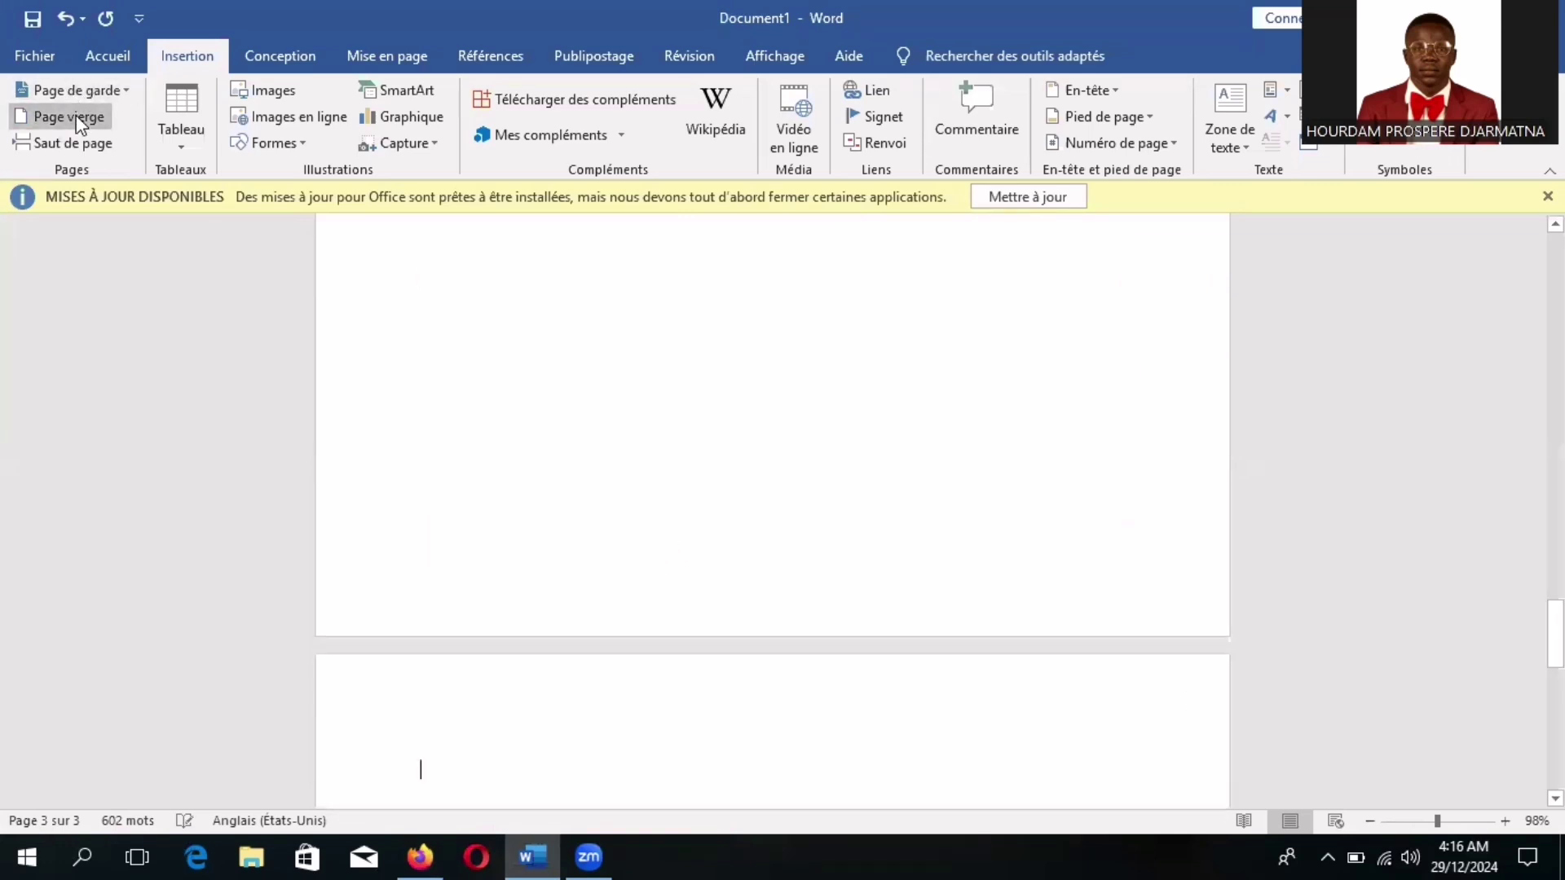
# Return to ChatGPT and review the earlier outline from the Introduction and section I on physical health through to the Conclusion
pyautogui.click(419, 855)
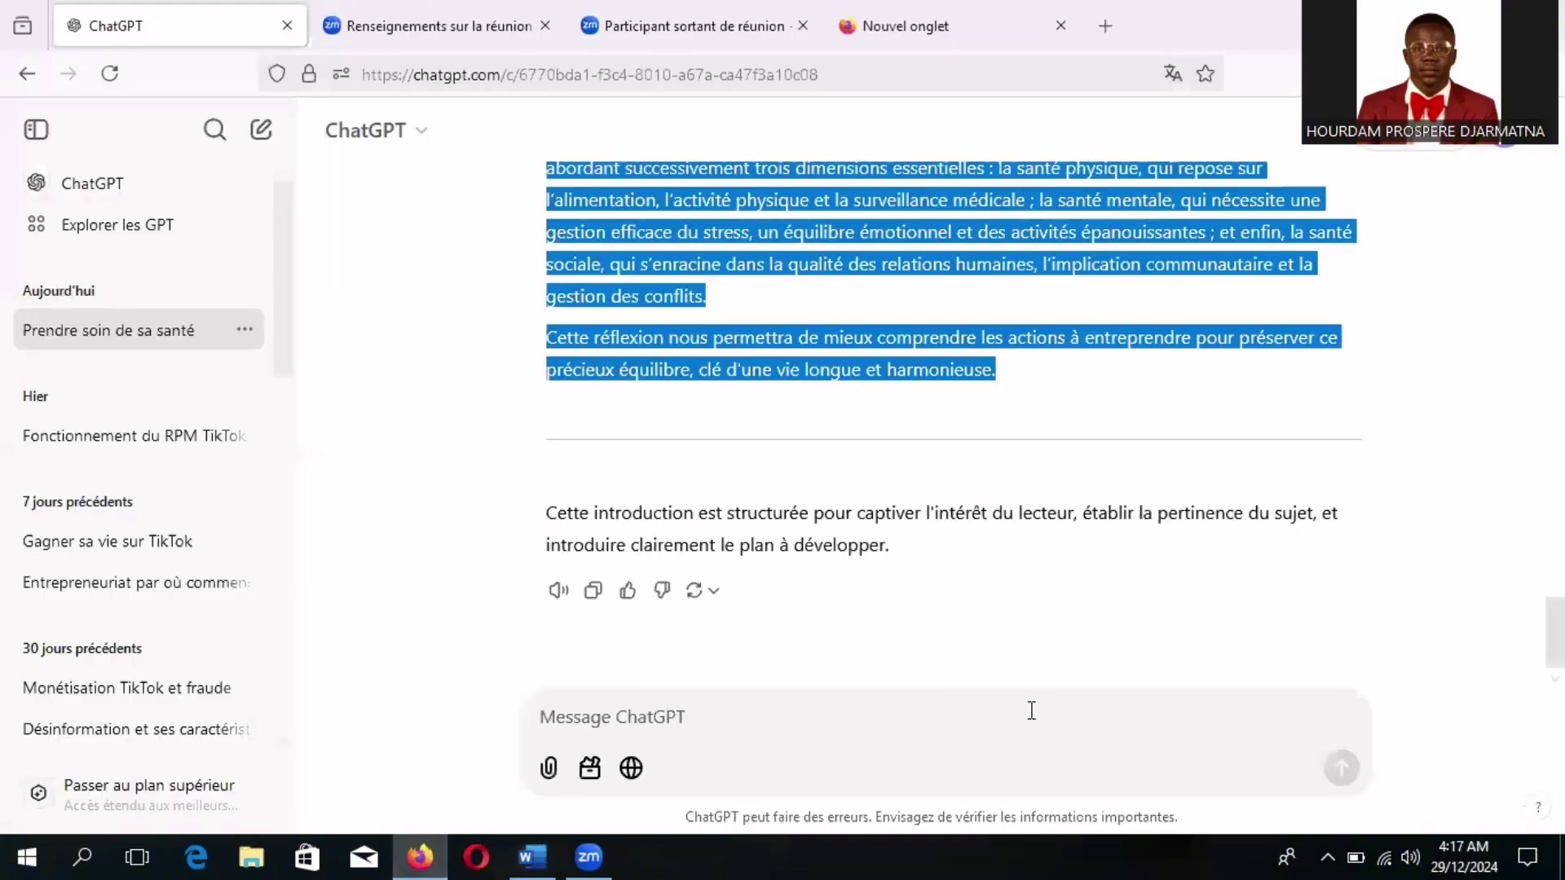
pyautogui.click(703, 714)
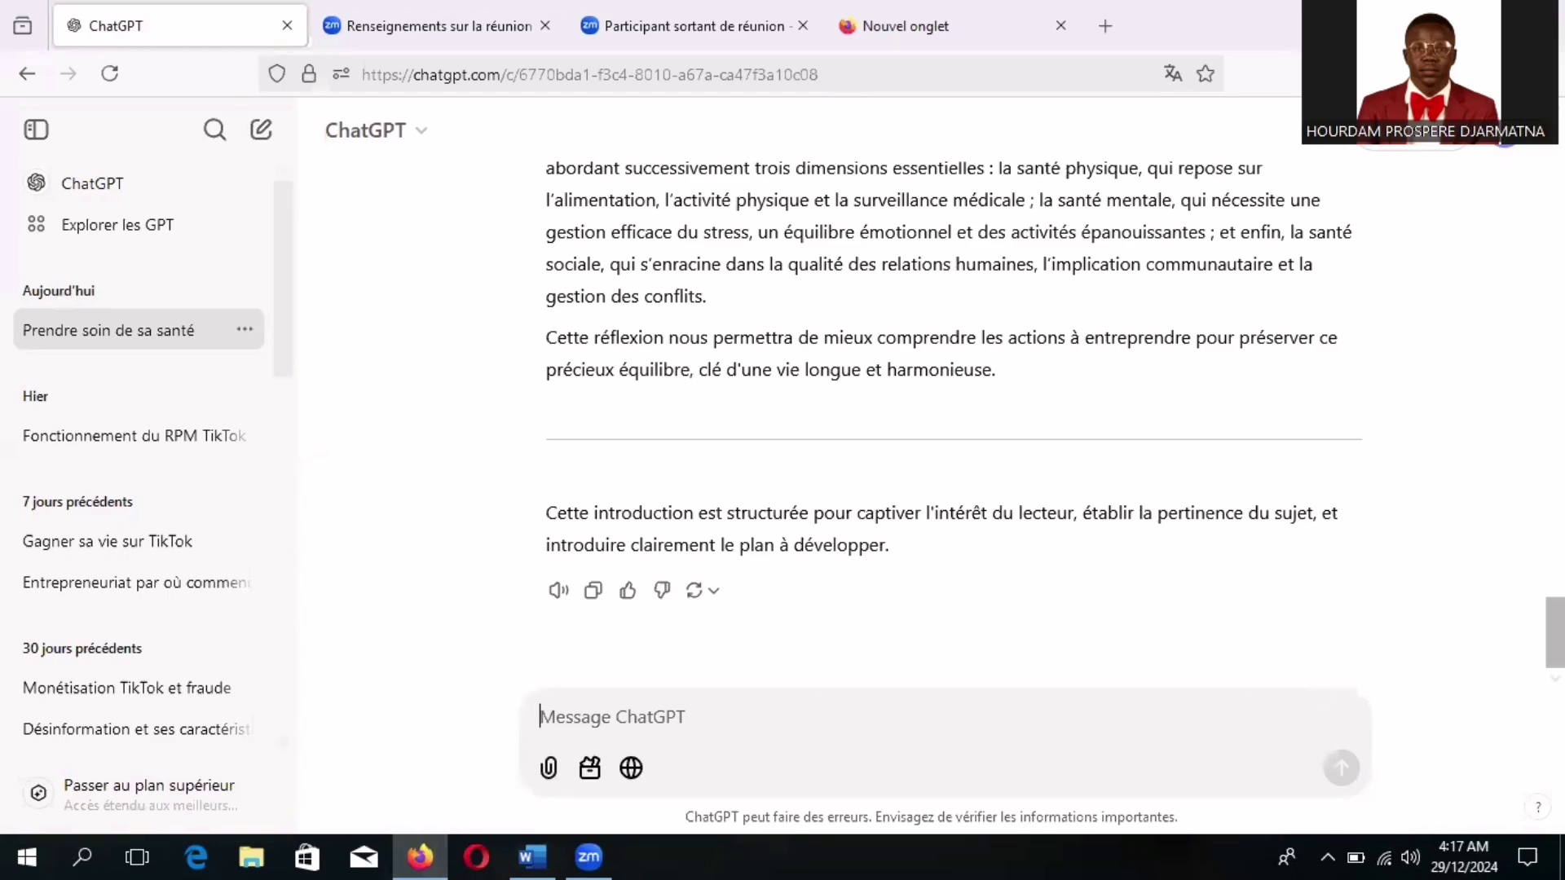
pyautogui.scroll(15, 946, 408)
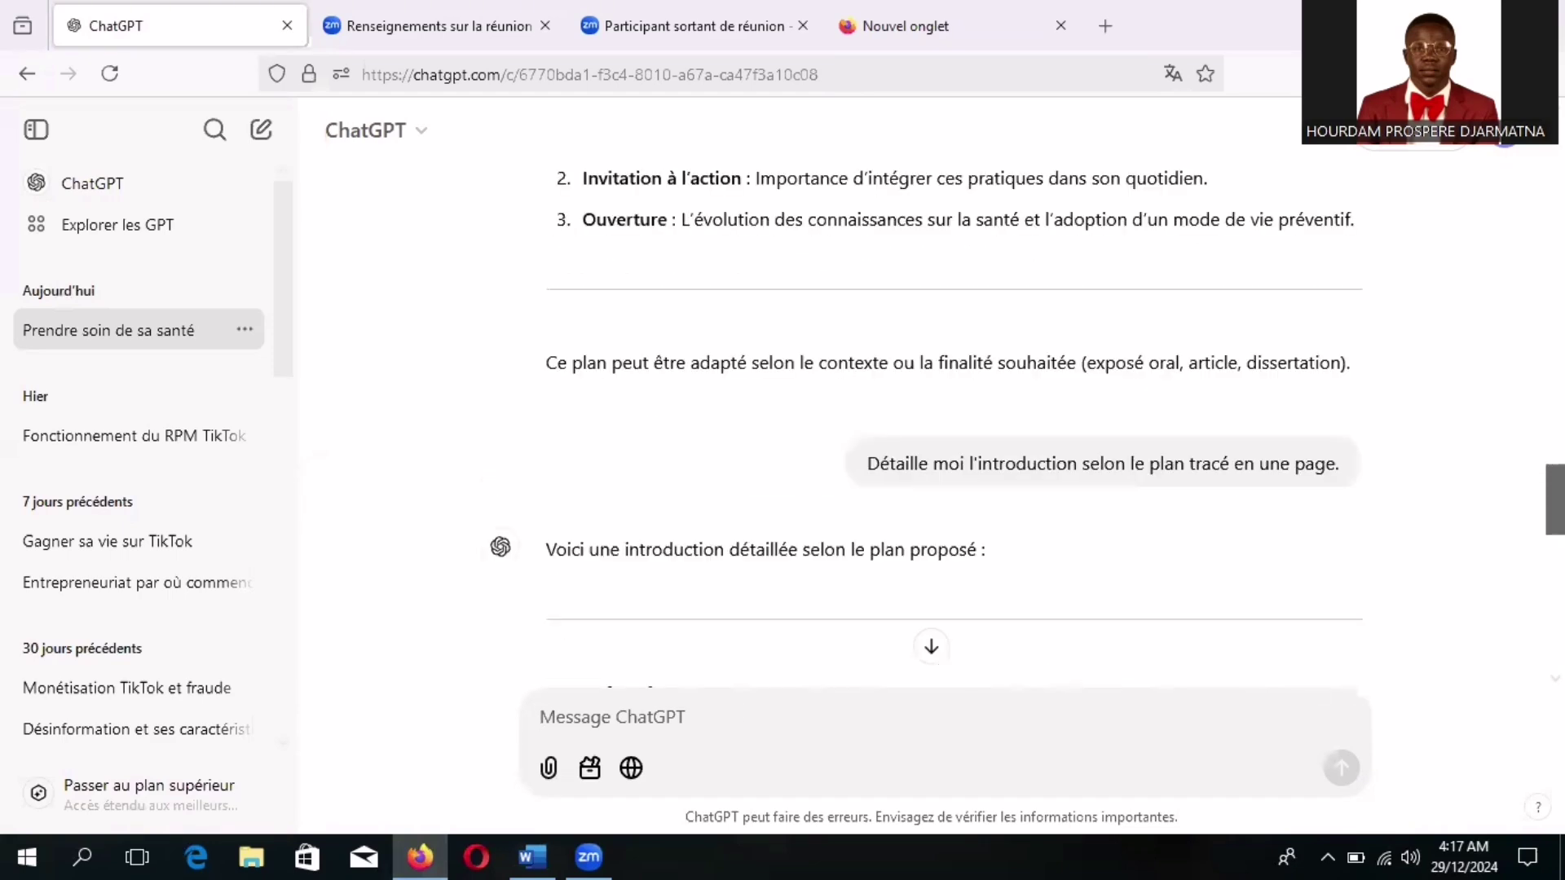
pyautogui.scroll(15, 945, 432)
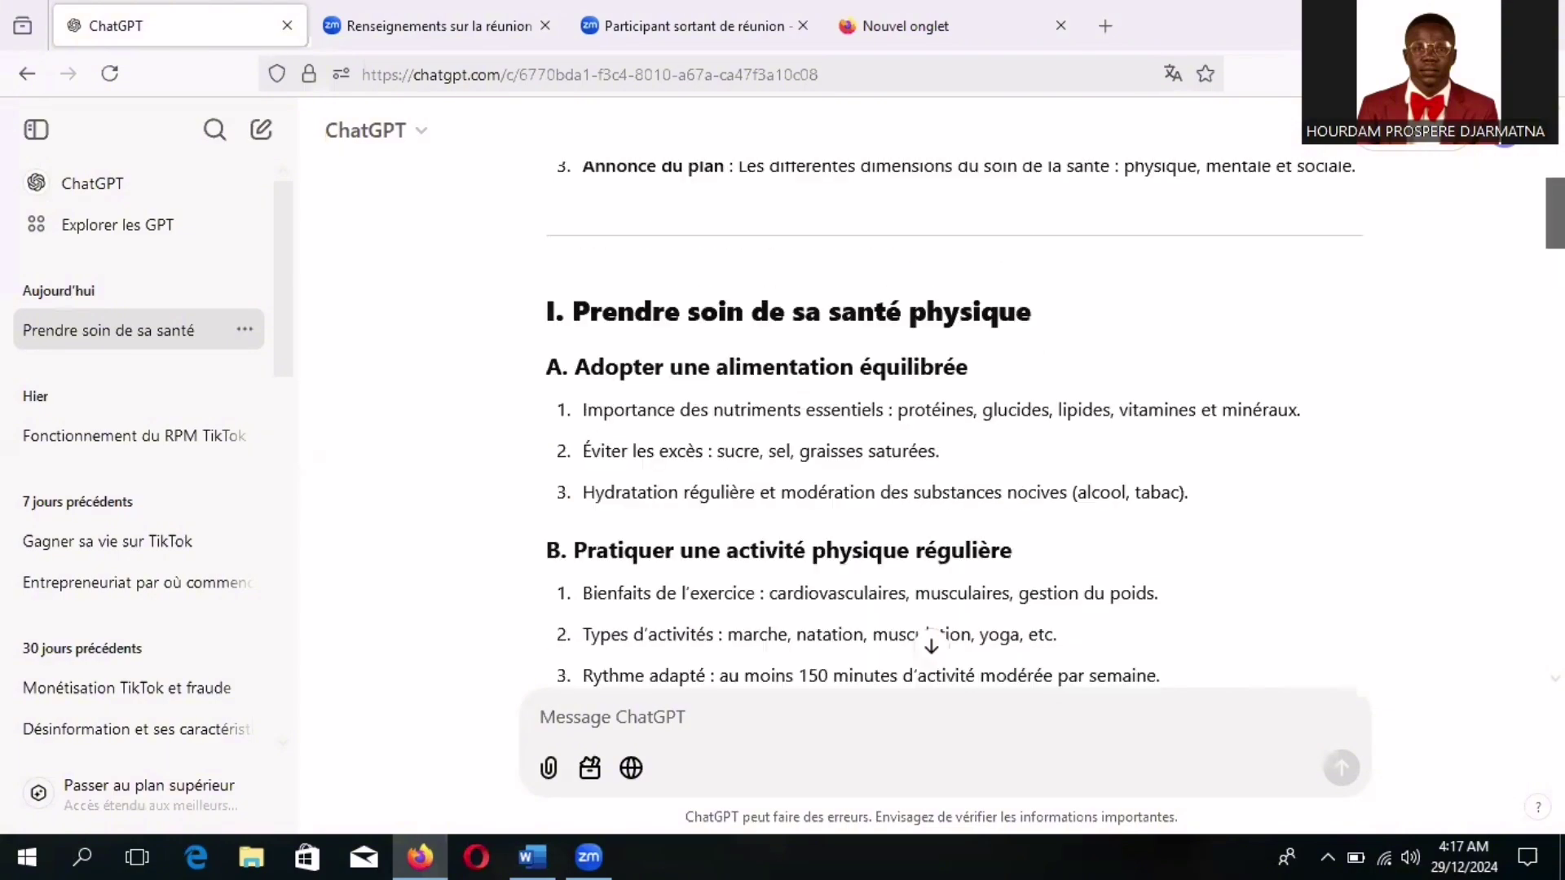
pyautogui.scroll(1, 946, 424)
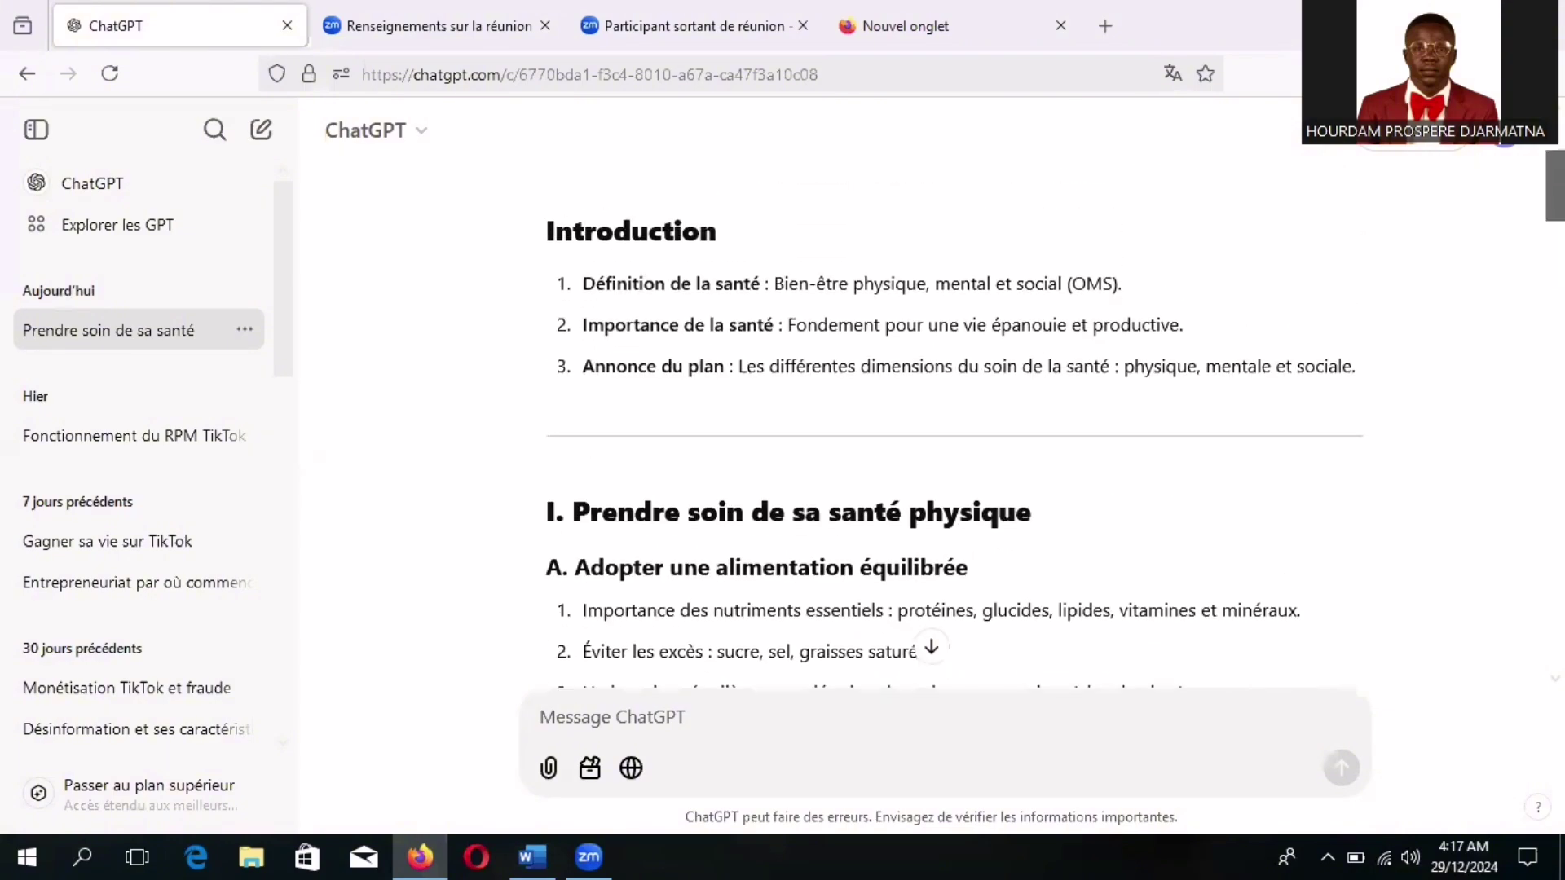
pyautogui.scroll(-6, 931, 644)
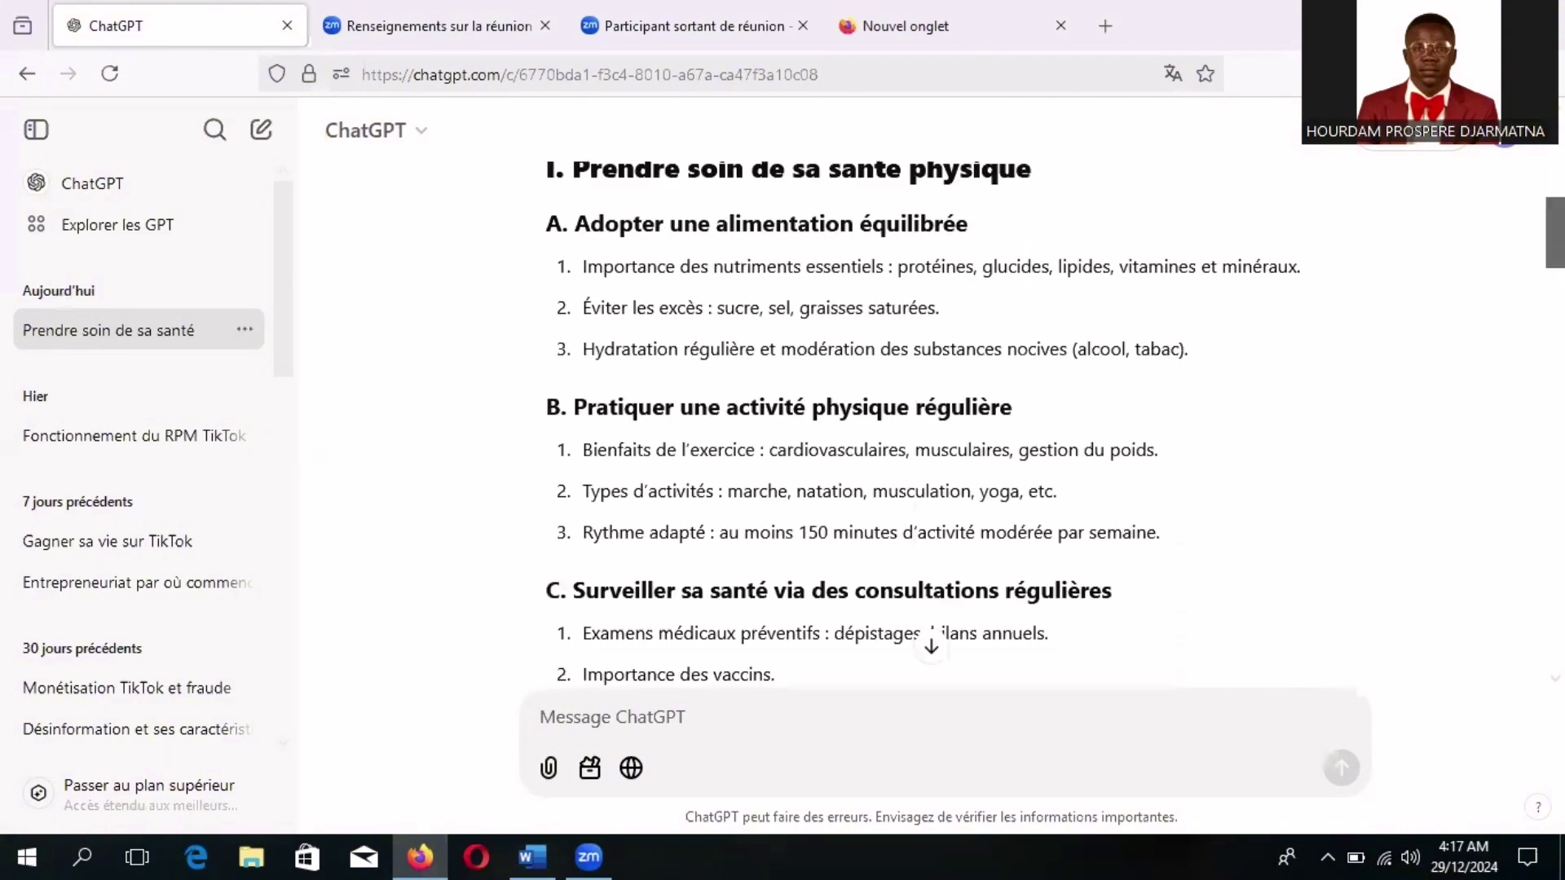
pyautogui.scroll(-20, 945, 432)
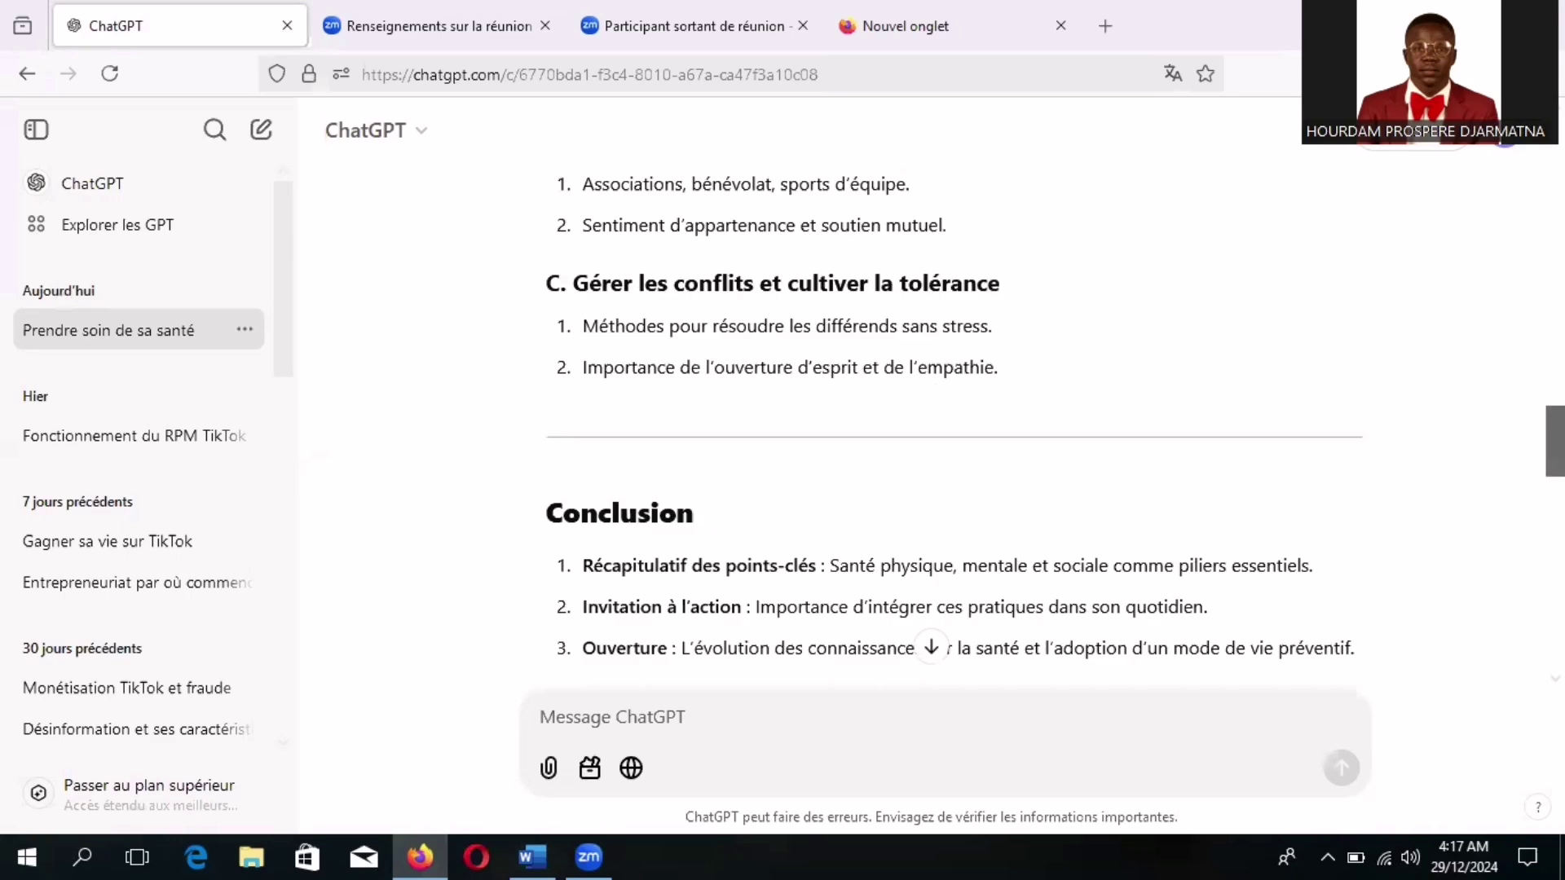
pyautogui.scroll(-10, 945, 408)
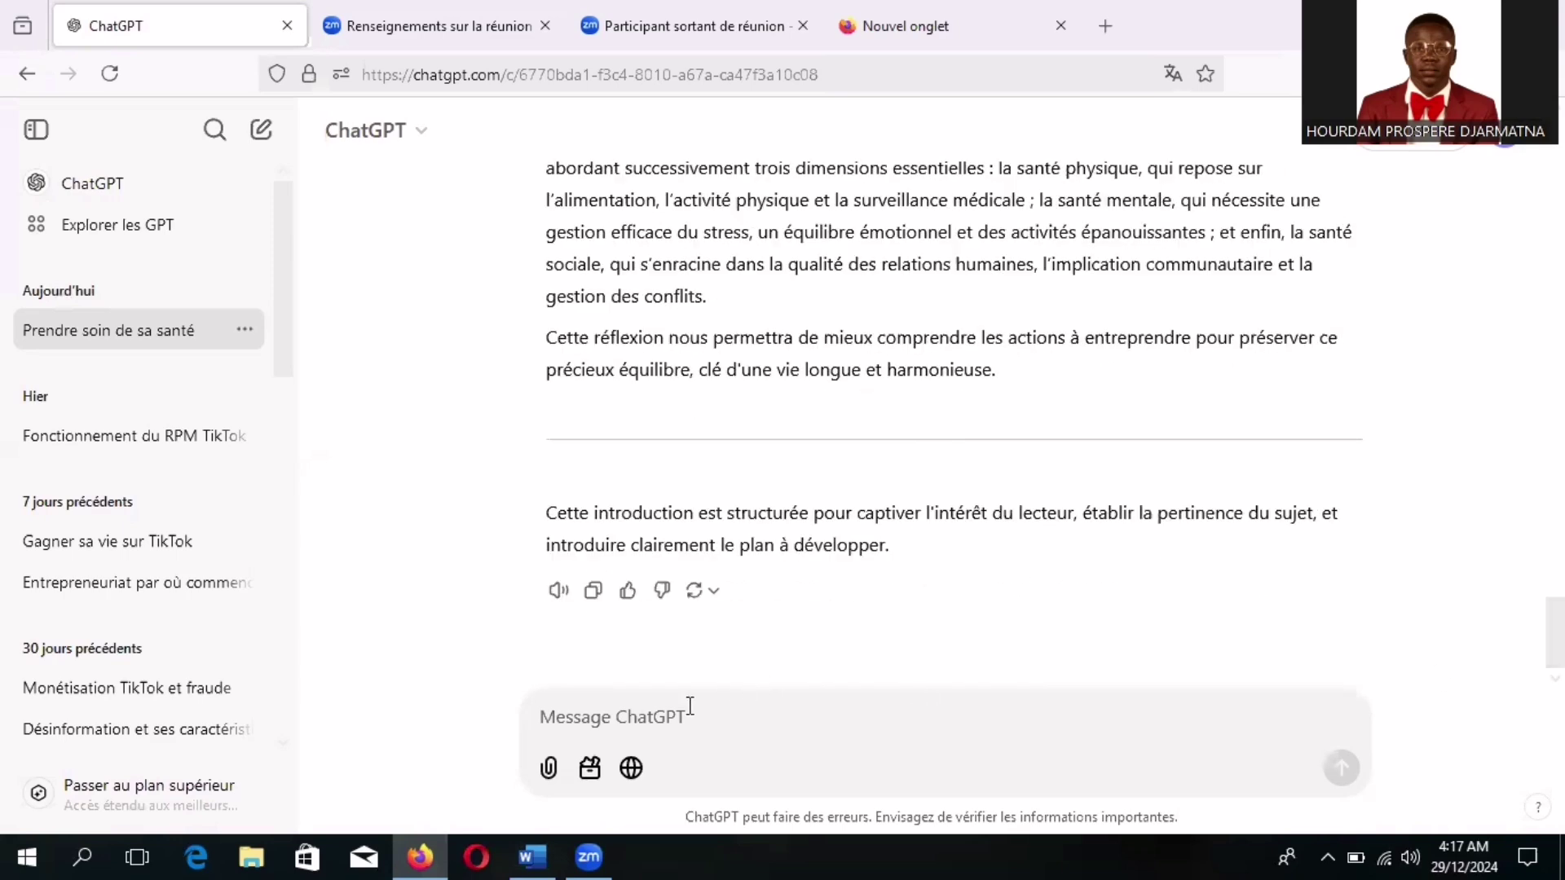
# Send ChatGPT the prompt "Rédige moi le grand I selon la structure du plan proposé avec des exemples ."
pyautogui.click(657, 706)
pyautogui.write('R2')
pyautogui.press('BackSpace')
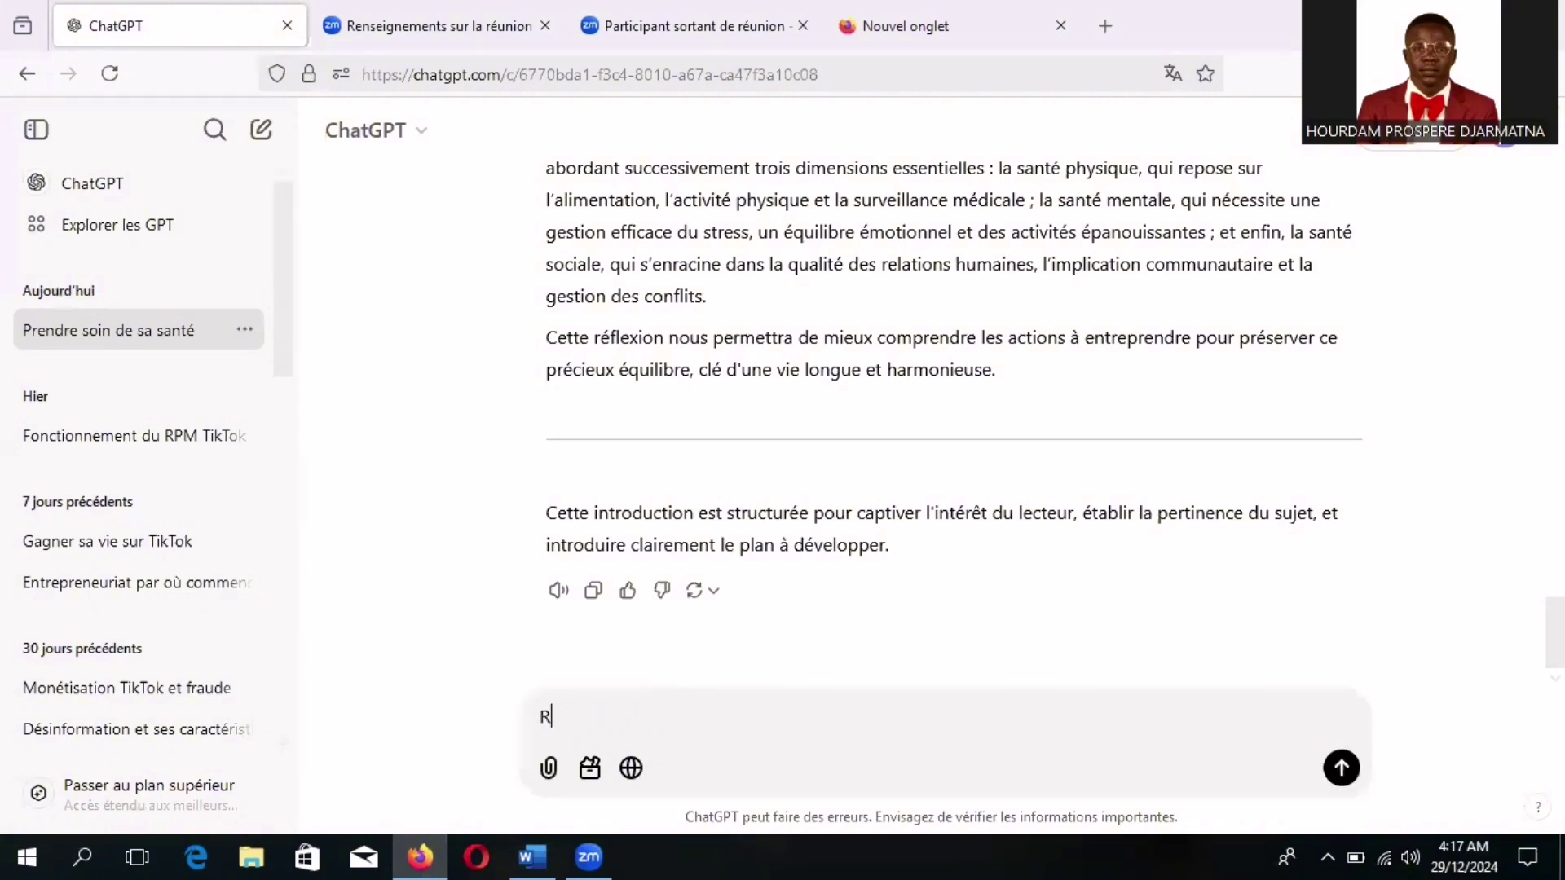
pyautogui.write('édige')
pyautogui.write('moi le grand')
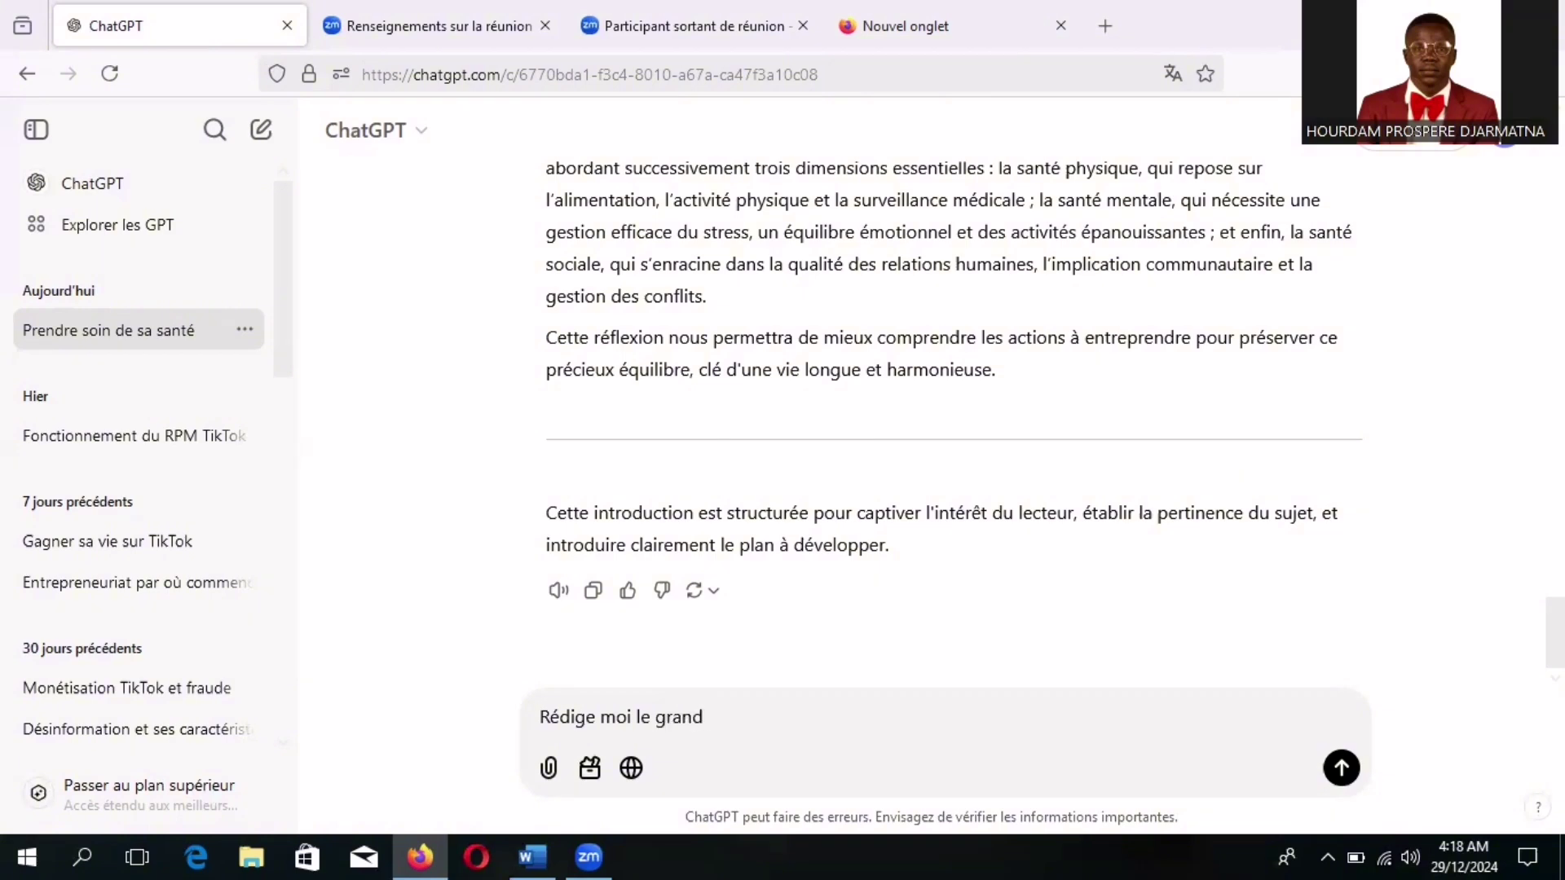
pyautogui.write(' l')
pyautogui.write(' se')
pyautogui.write('lon la structure du o')
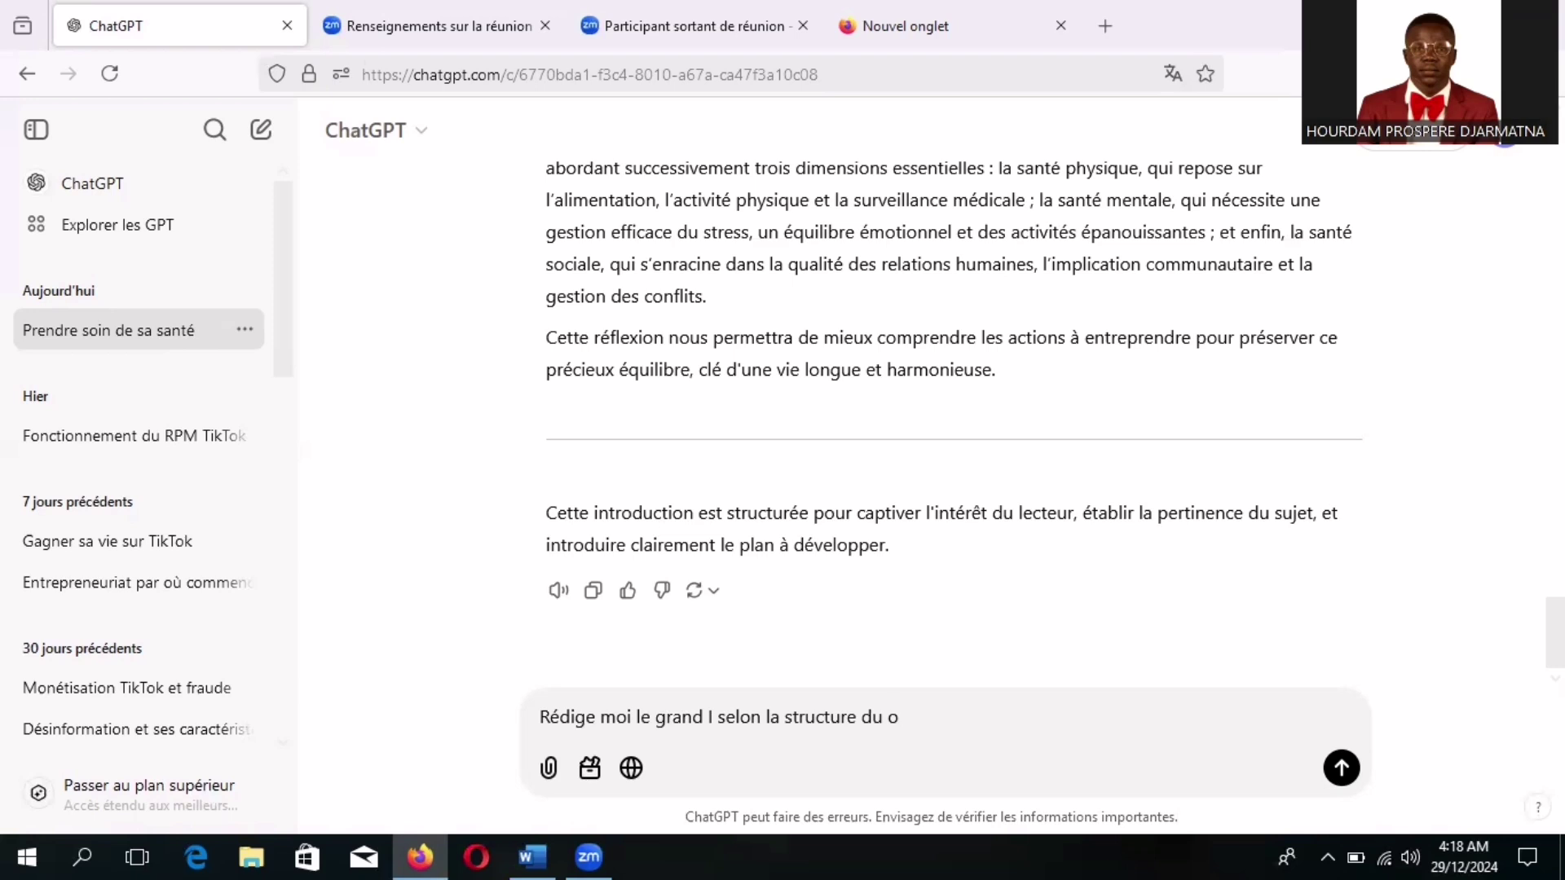
pyautogui.press('BackSpace')
pyautogui.write('plan proposé avec des')
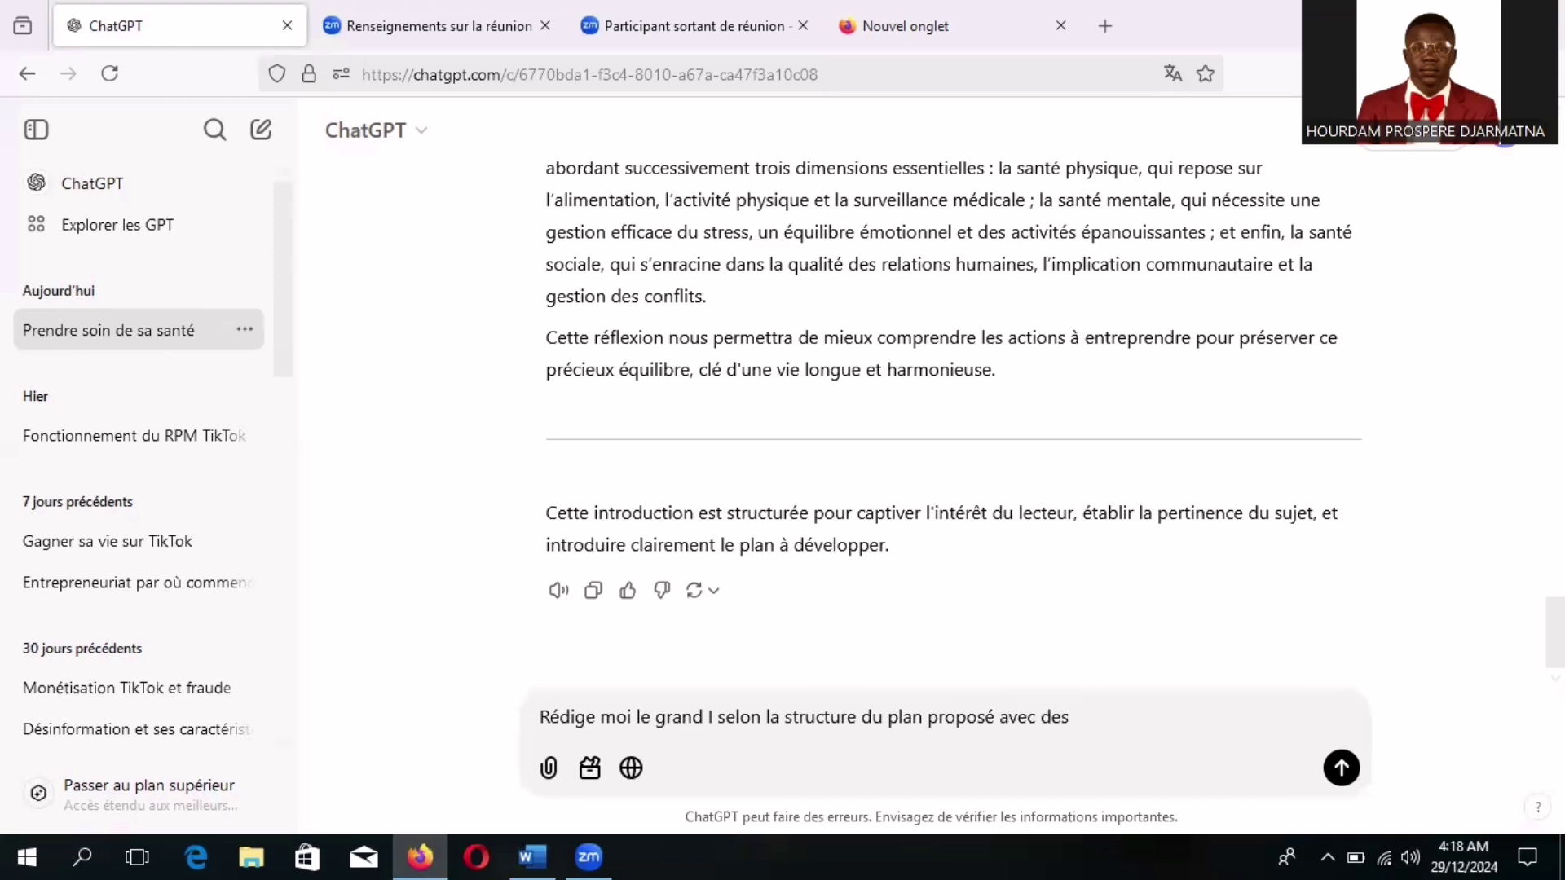
pyautogui.write(' exemples .')
pyautogui.click(1341, 769)
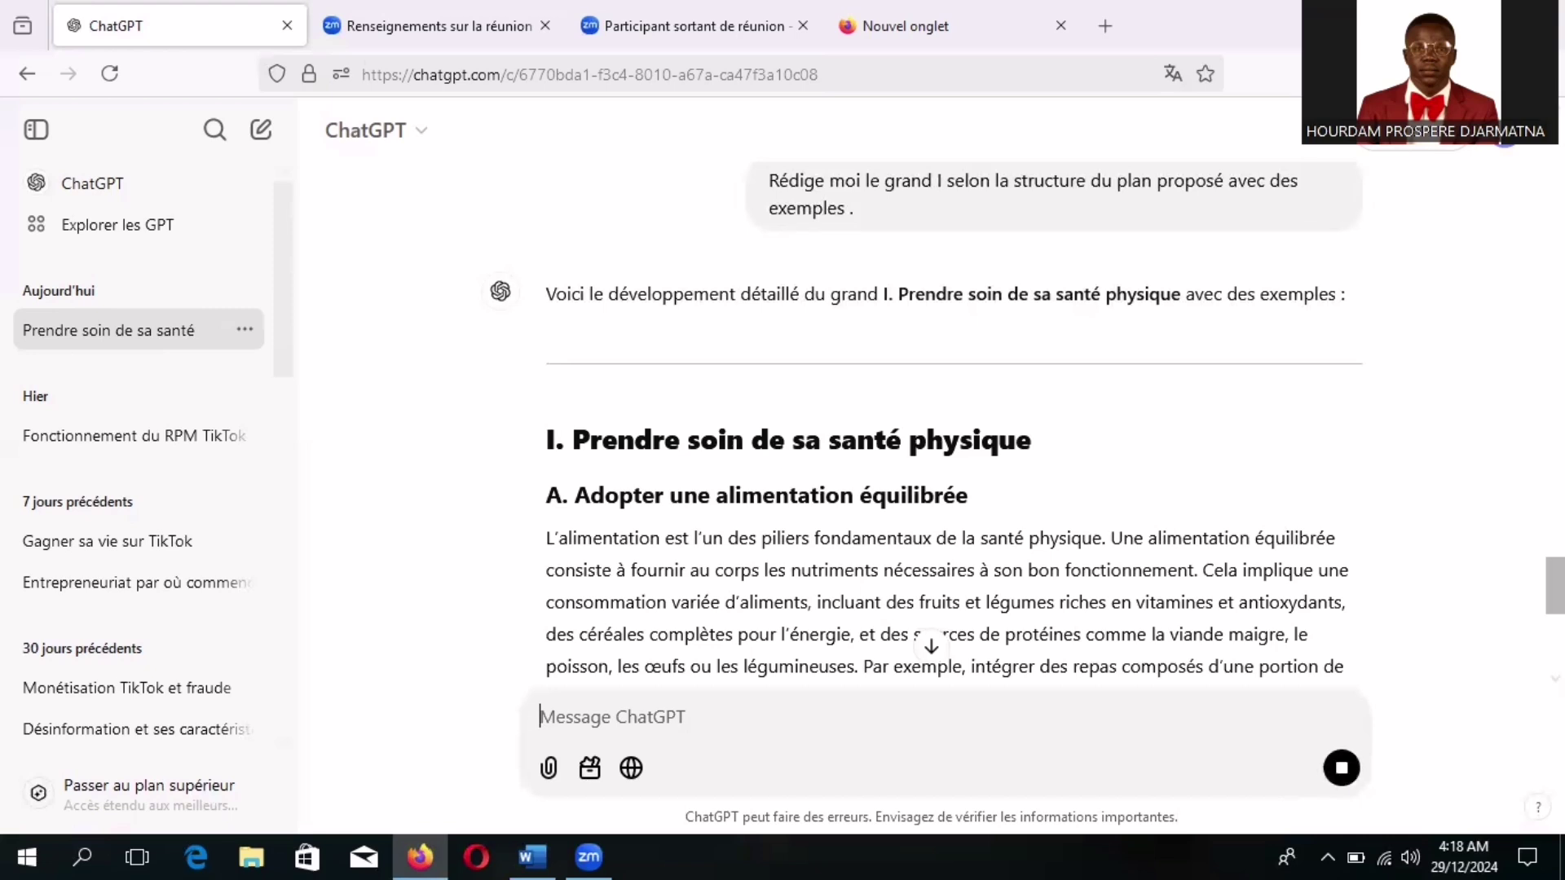
# Read the generated section I on physical health, from subsection A on balanced eating to the closing paragraph after subsection C
pyautogui.scroll(-2, 1339, 768)
pyautogui.scroll(-1, 954, 440)
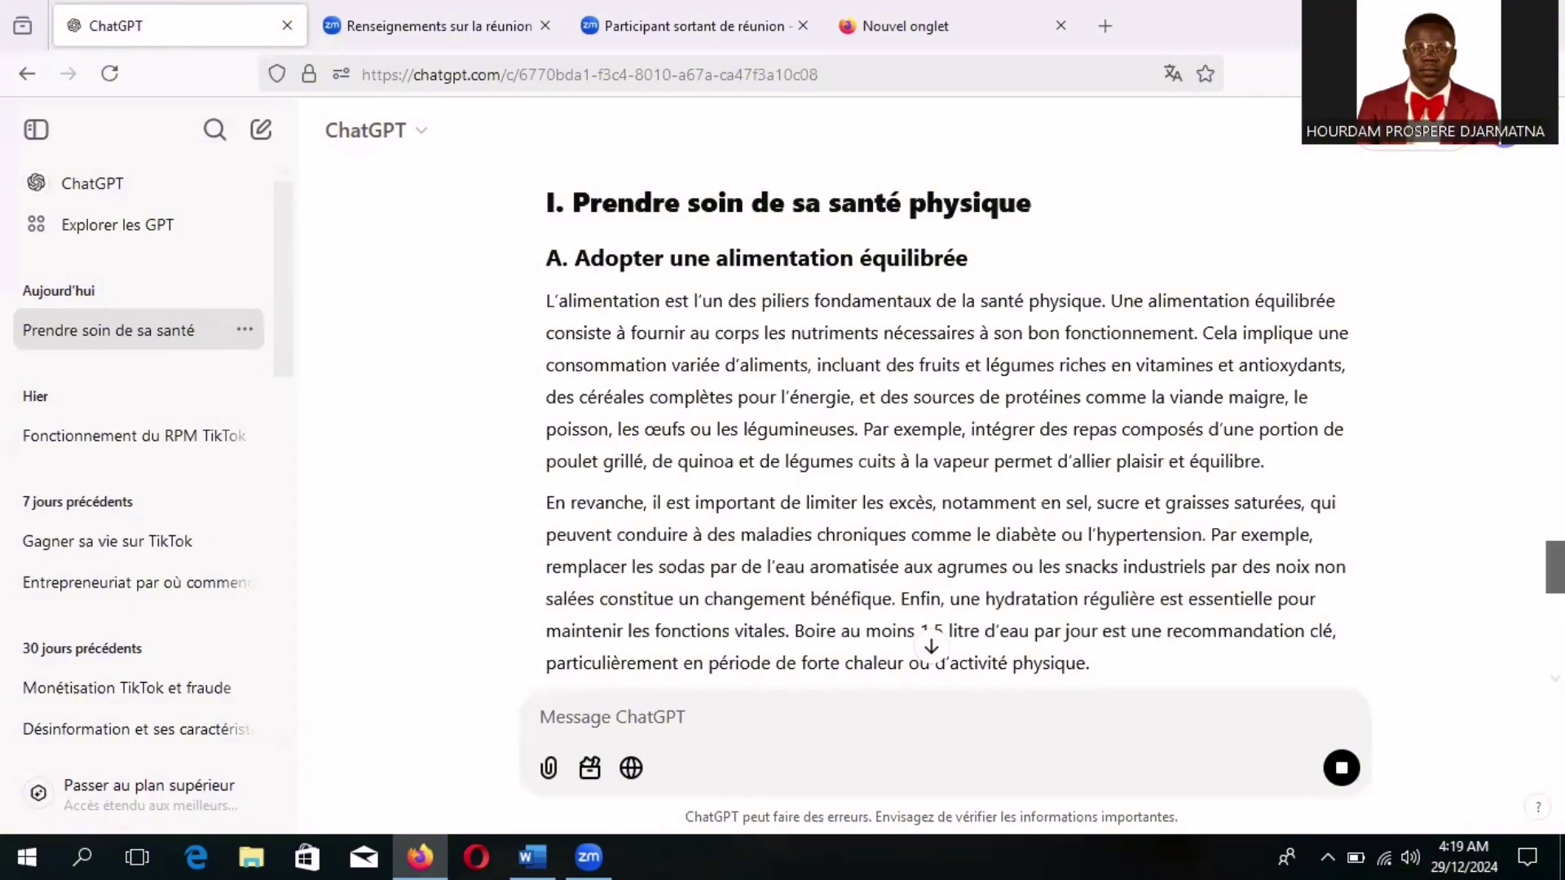
pyautogui.scroll(-7, 927, 644)
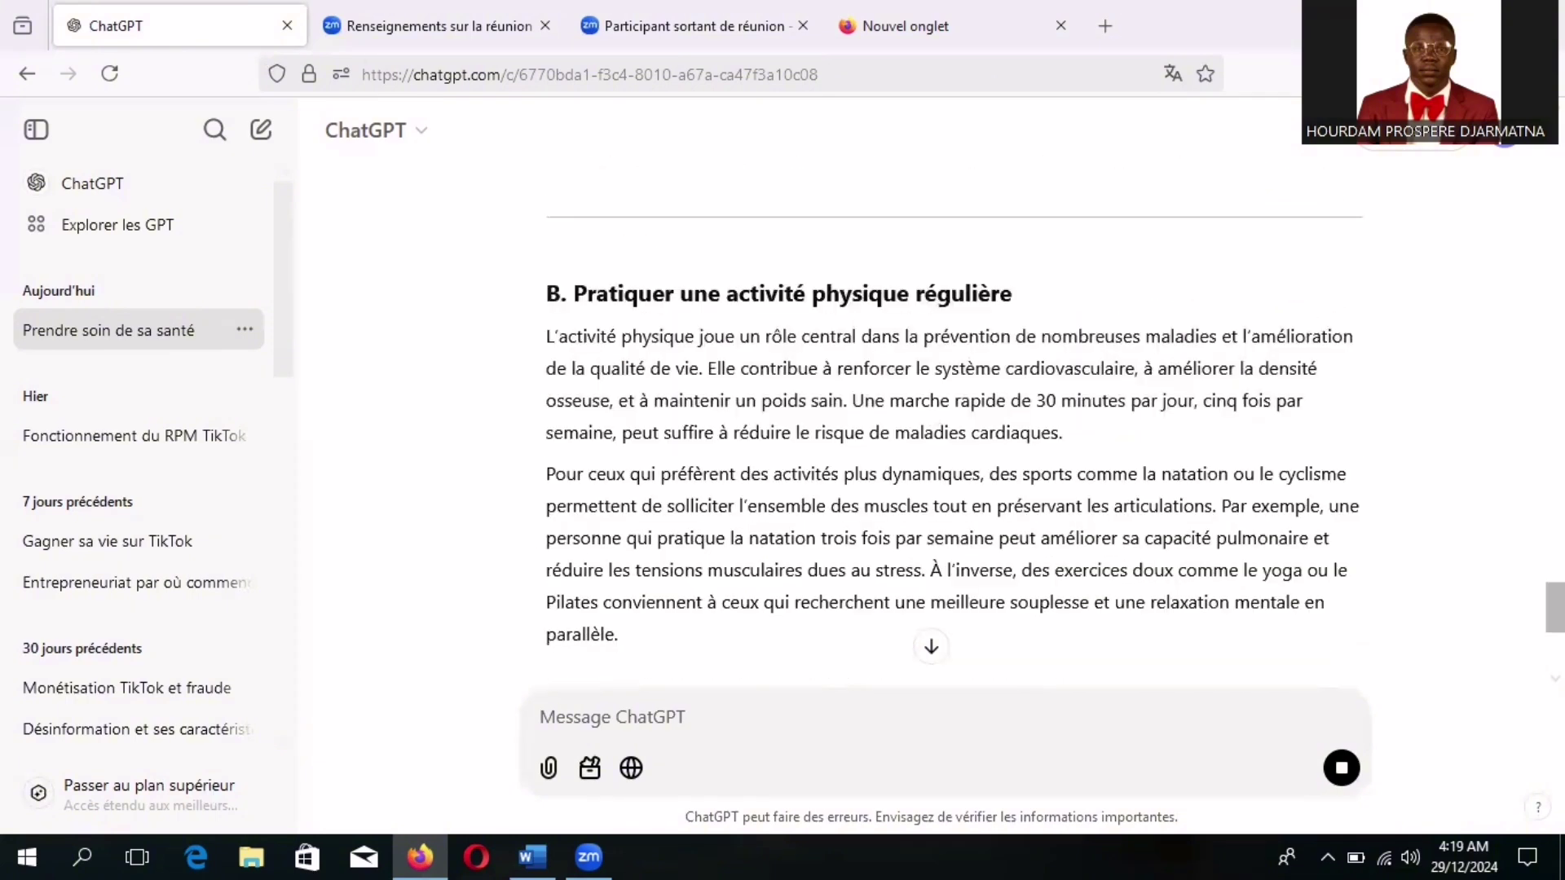
pyautogui.scroll(-3, 927, 489)
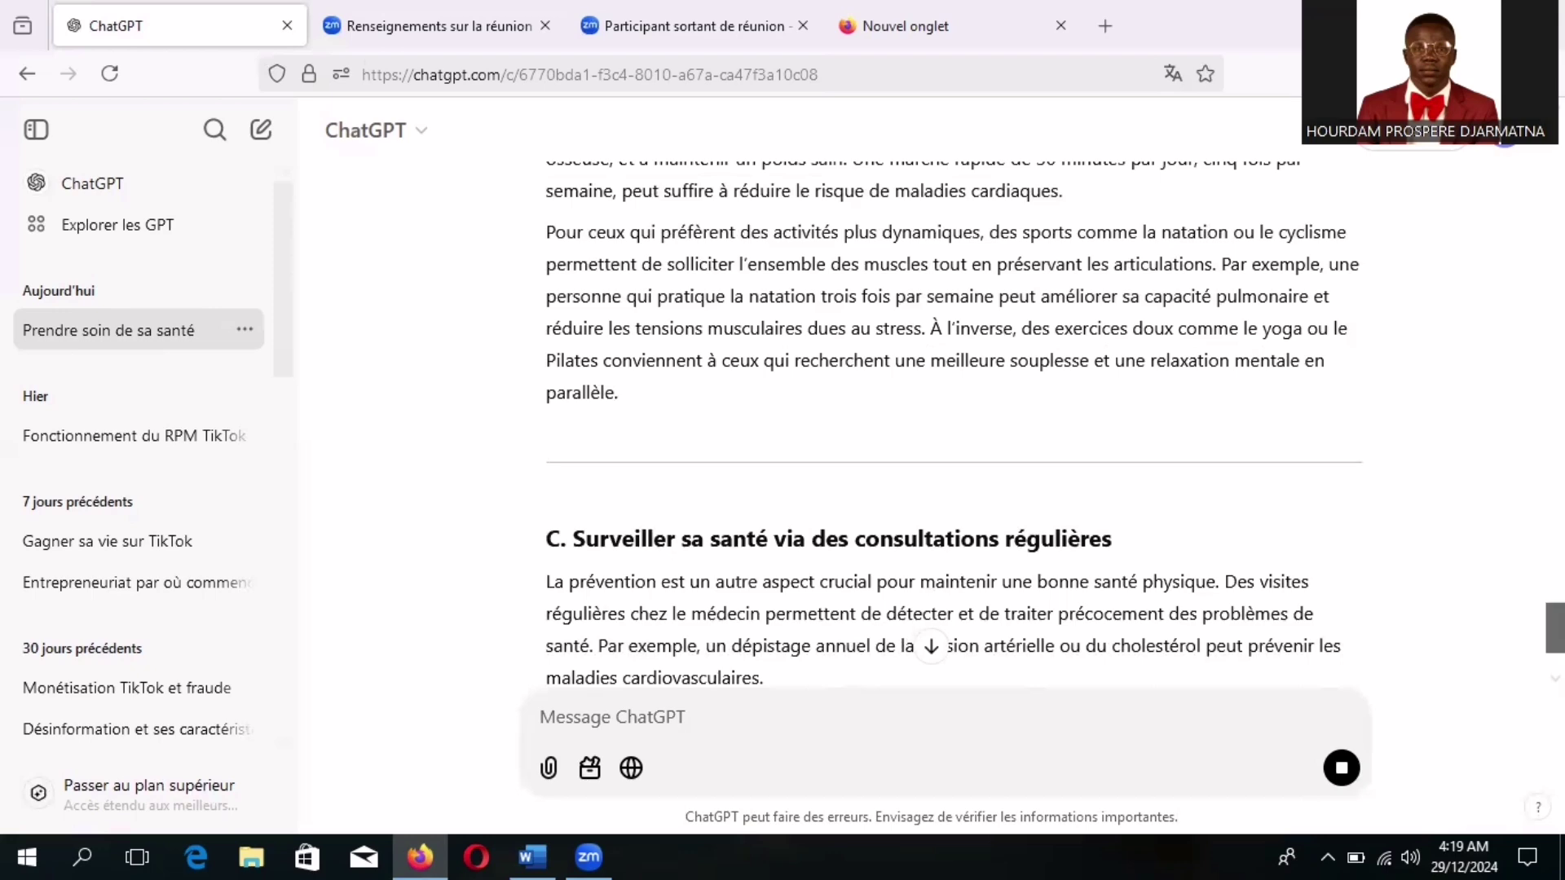
pyautogui.scroll(-2, 928, 489)
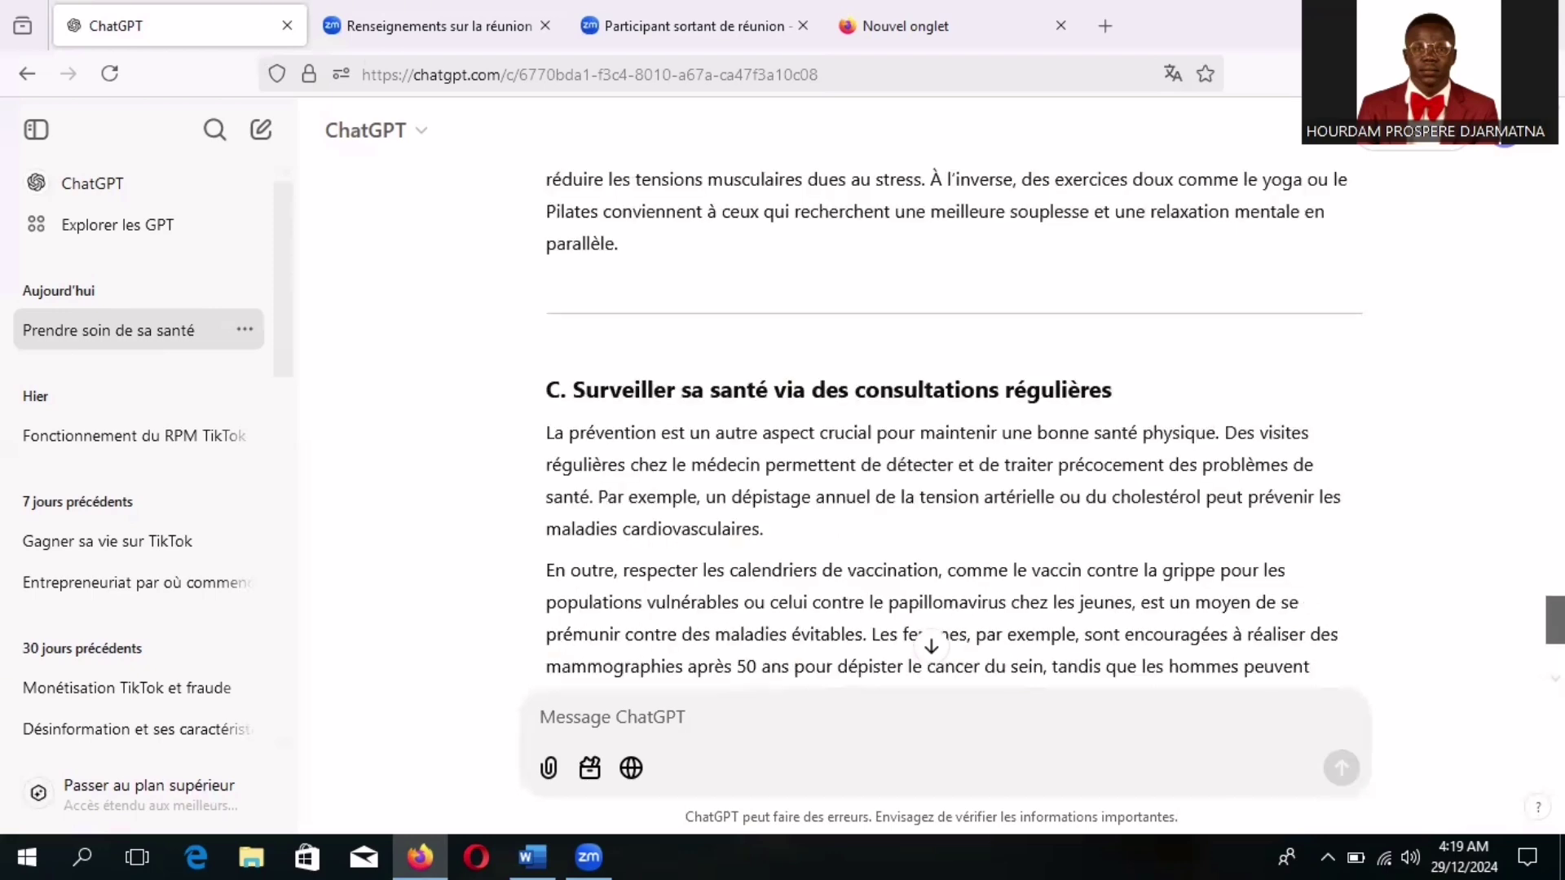
pyautogui.scroll(-5, 927, 489)
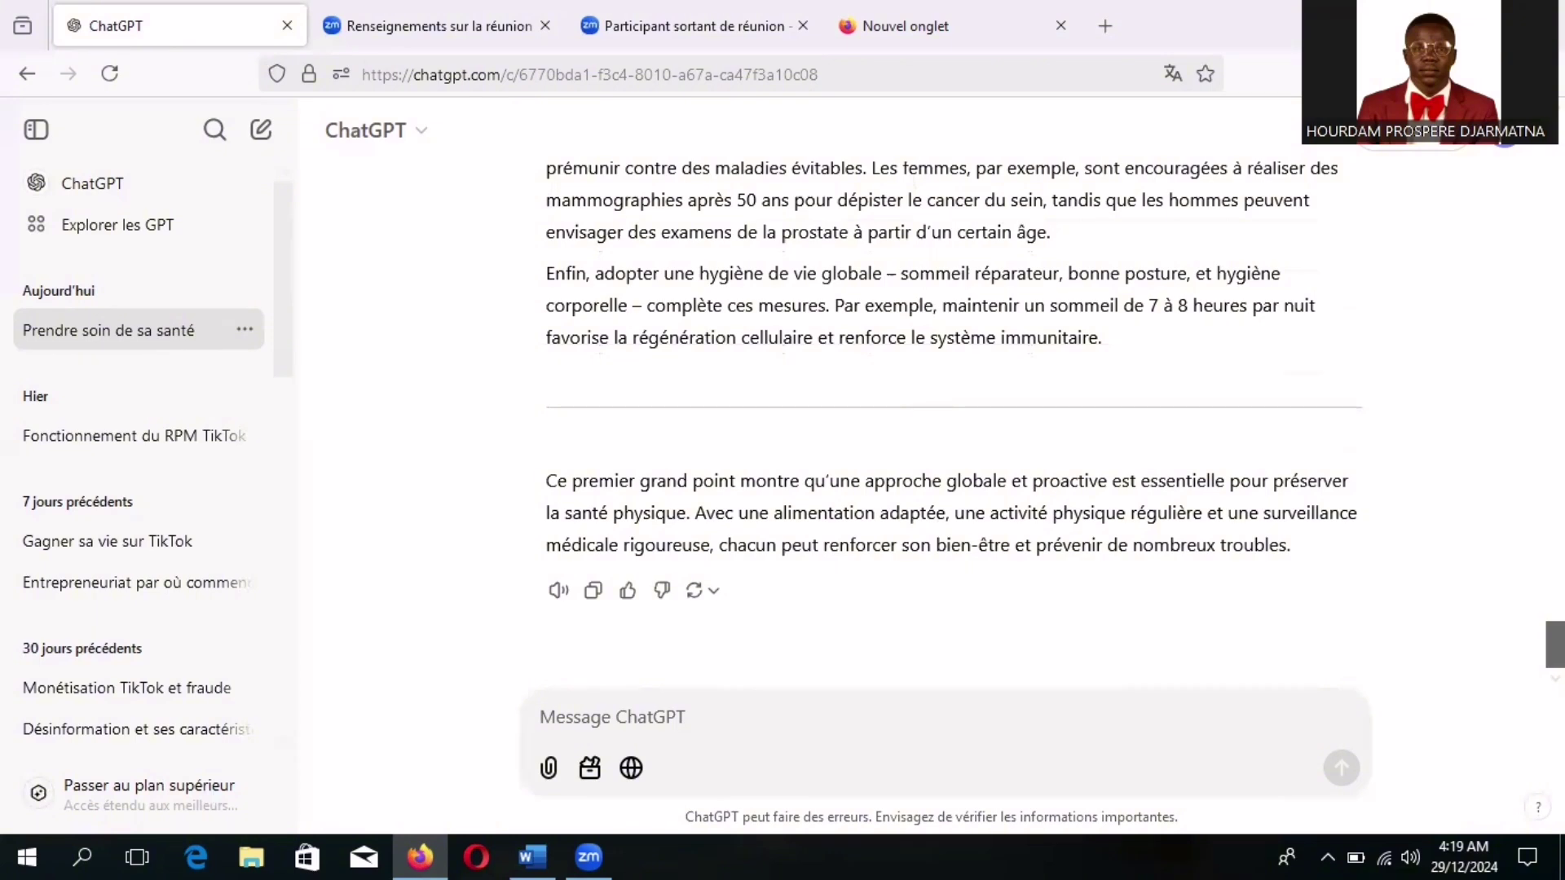
pyautogui.scroll(2, 927, 407)
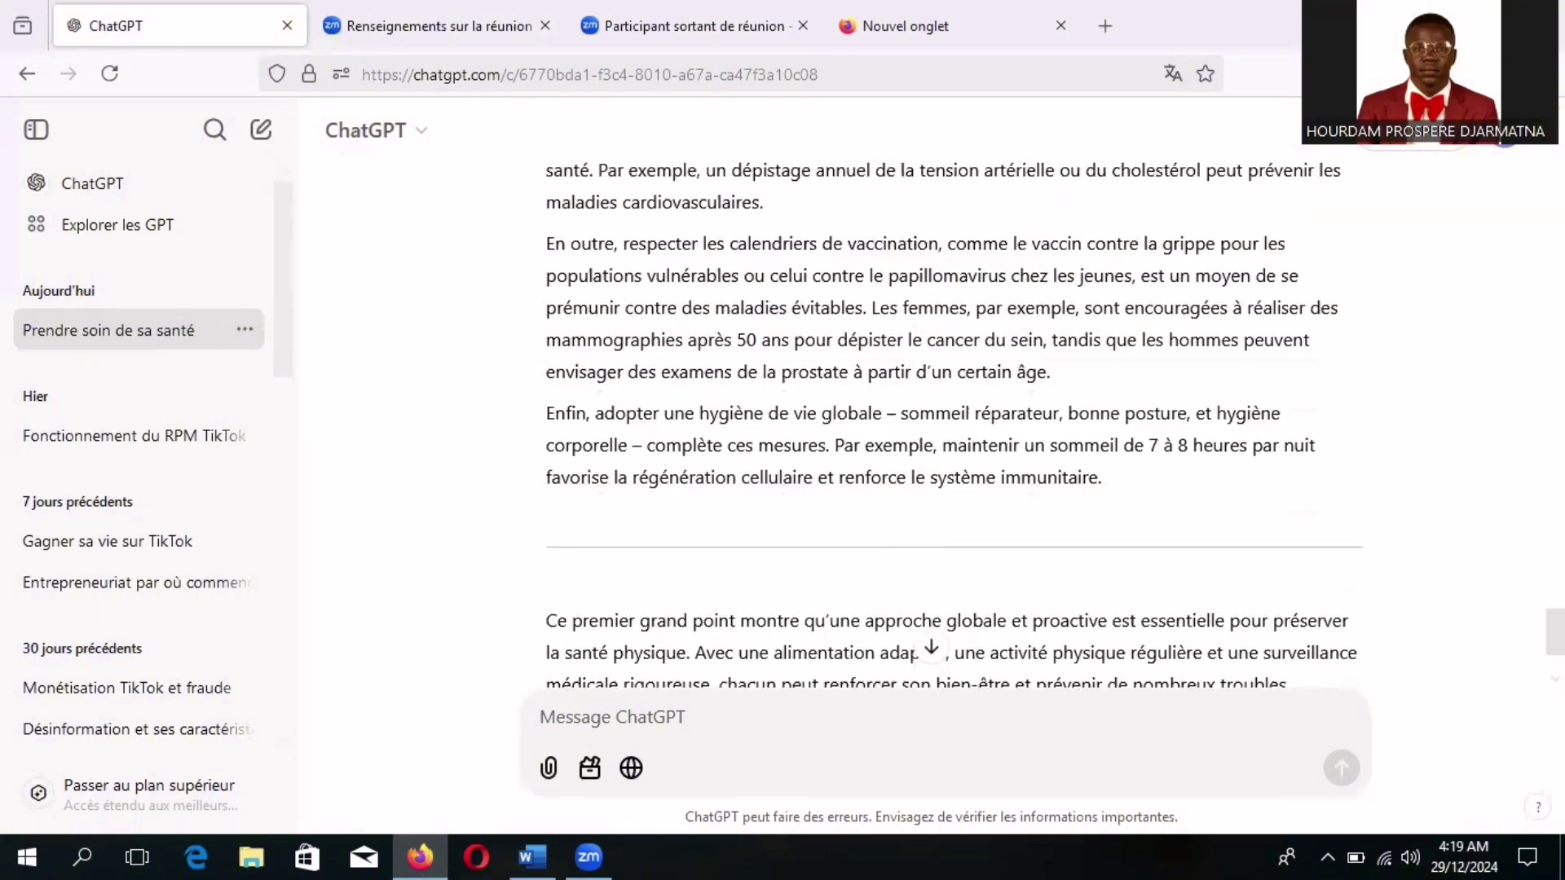
pyautogui.scroll(5, 927, 407)
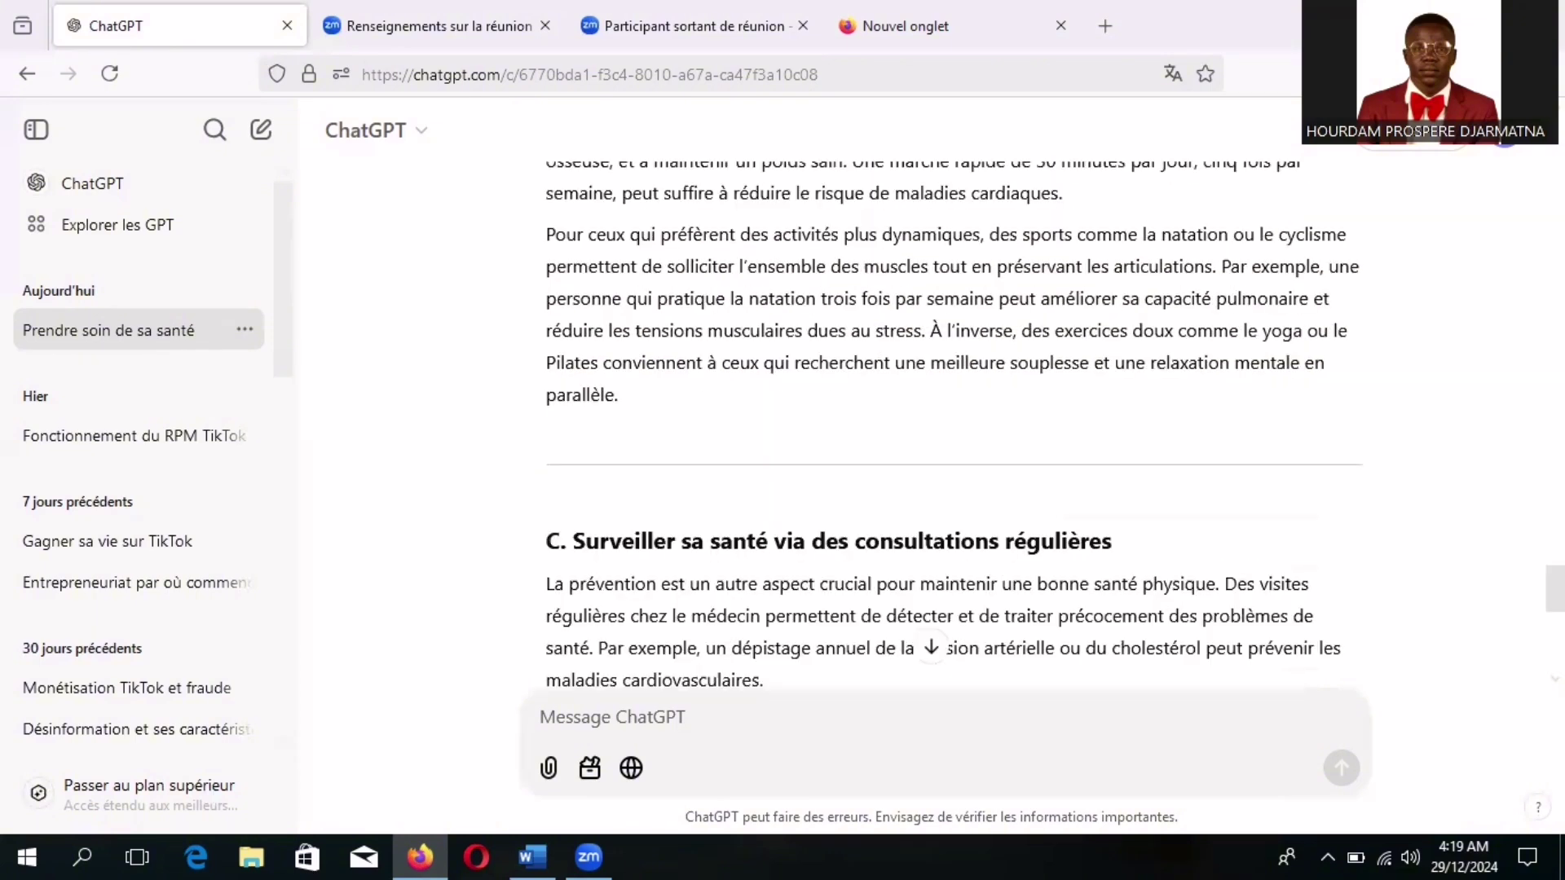
pyautogui.scroll(-8, 928, 407)
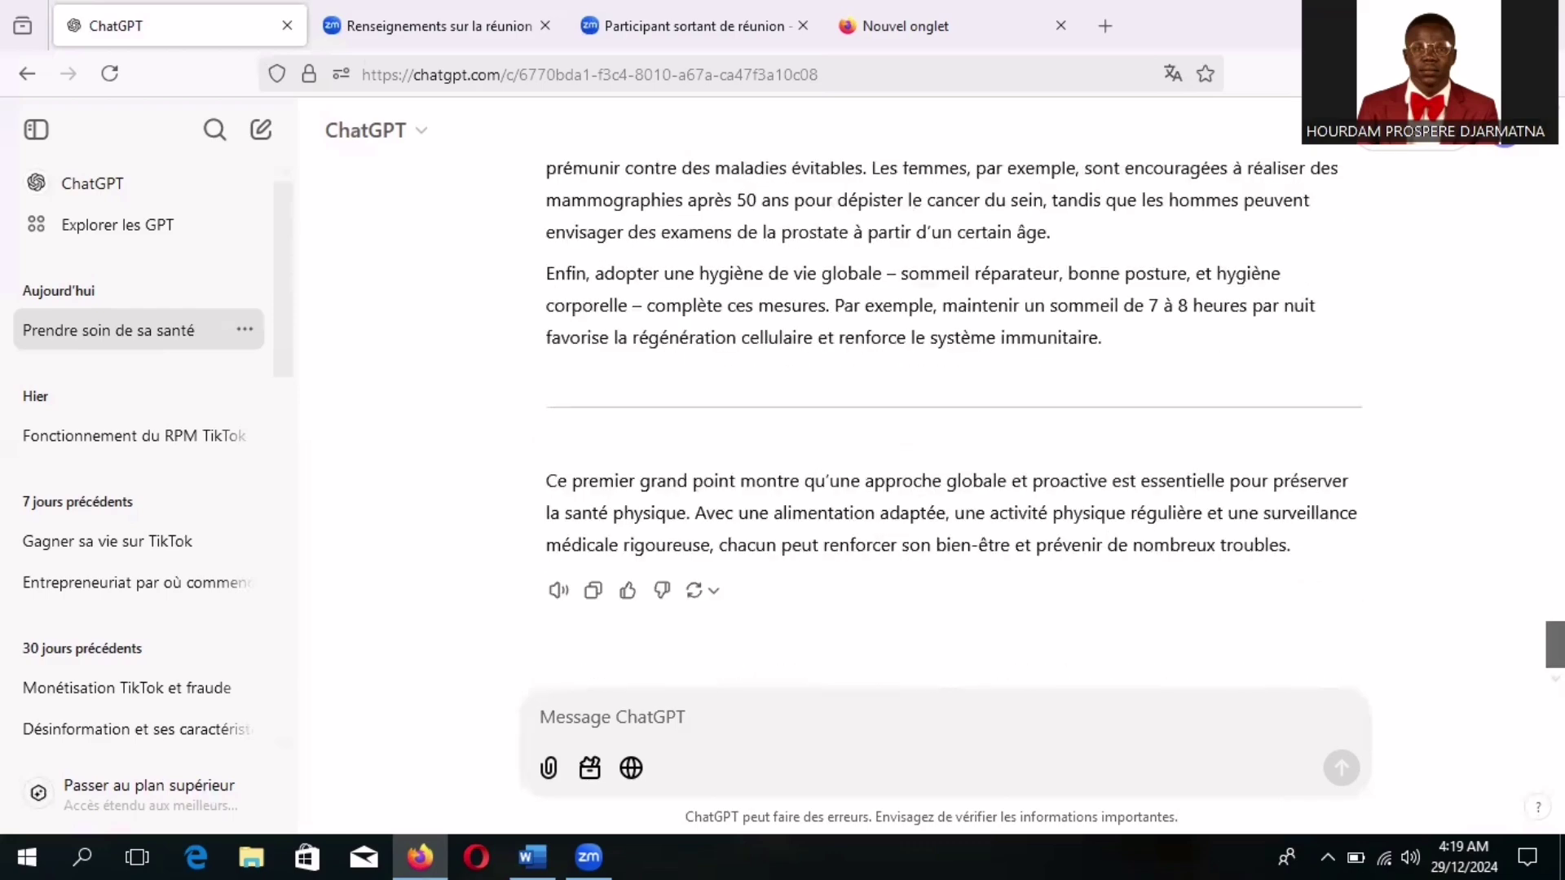
# Reread section I from its heading, checking the paragraphs and examples under subsections A, B and C
pyautogui.scroll(20, 927, 407)
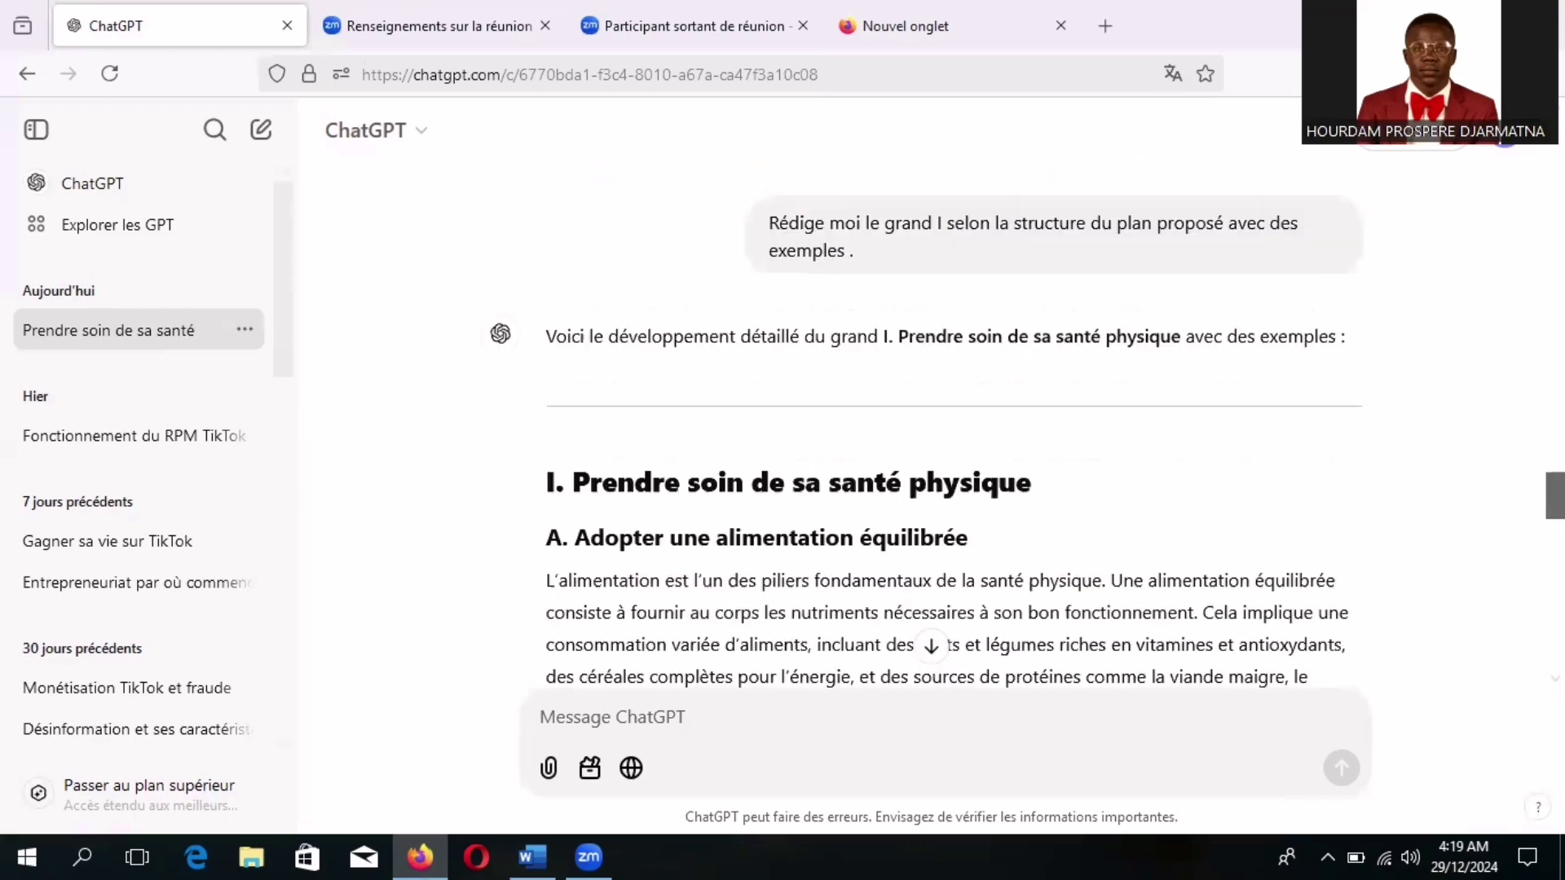
pyautogui.scroll(-5, 928, 408)
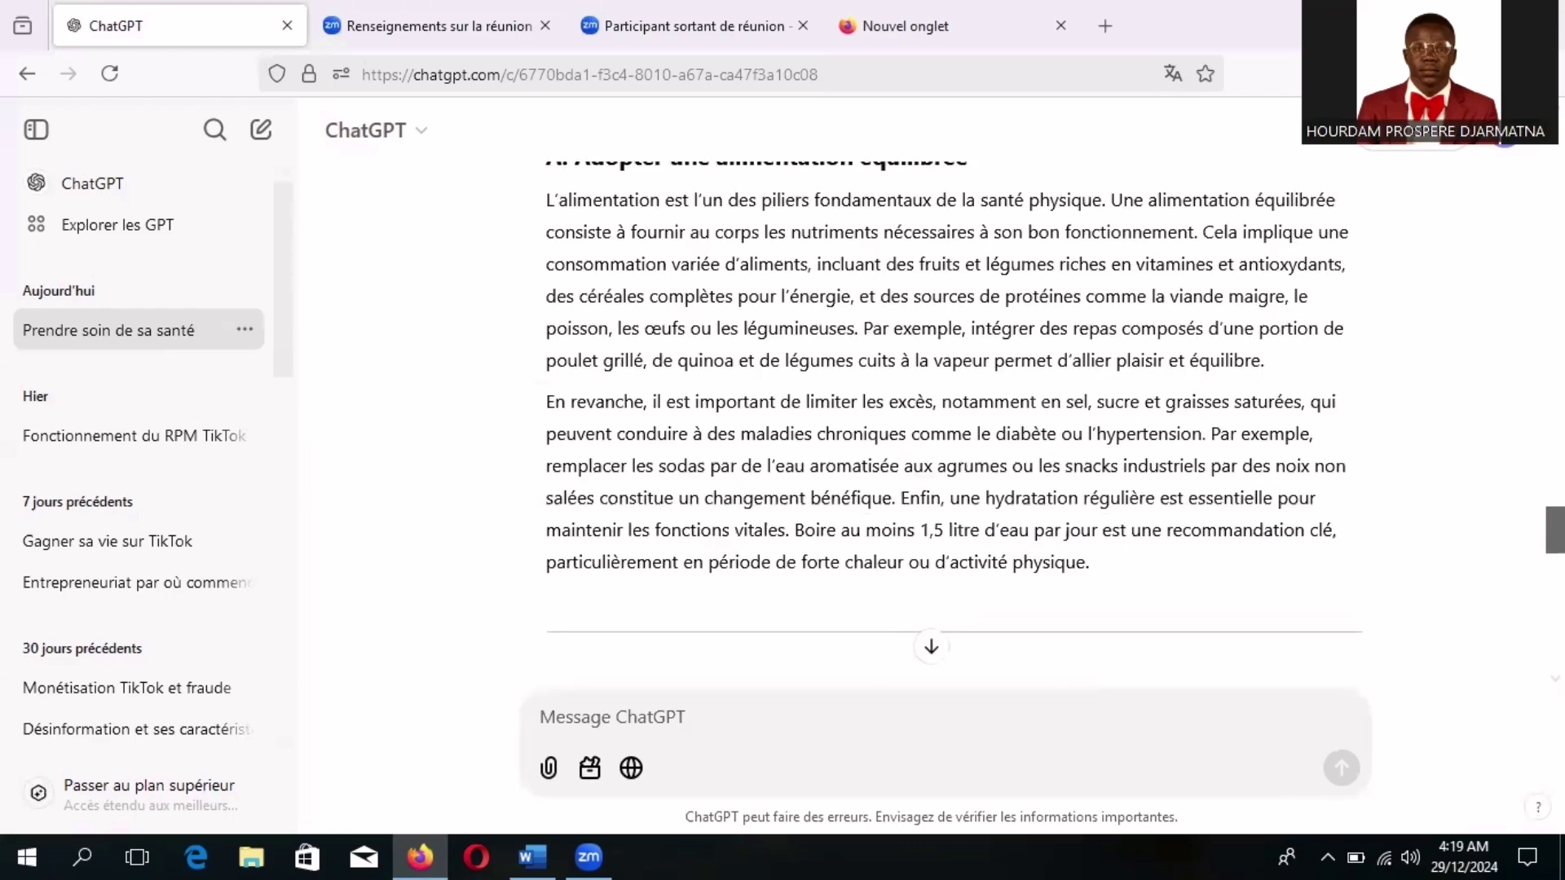
pyautogui.scroll(-3, 928, 407)
pyautogui.scroll(5, 927, 408)
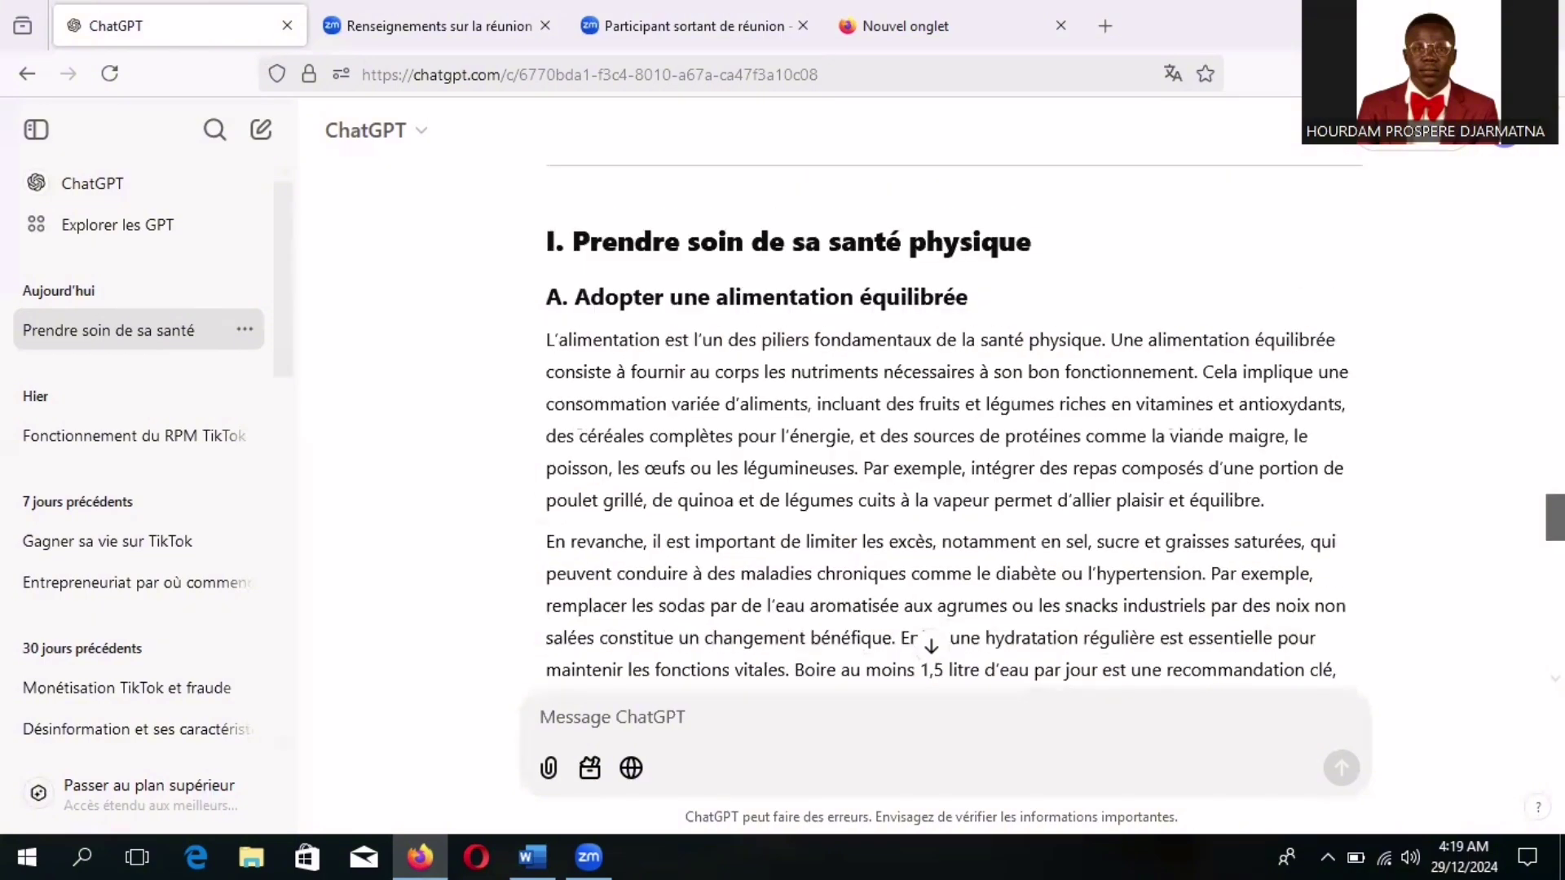
pyautogui.scroll(-10, 928, 407)
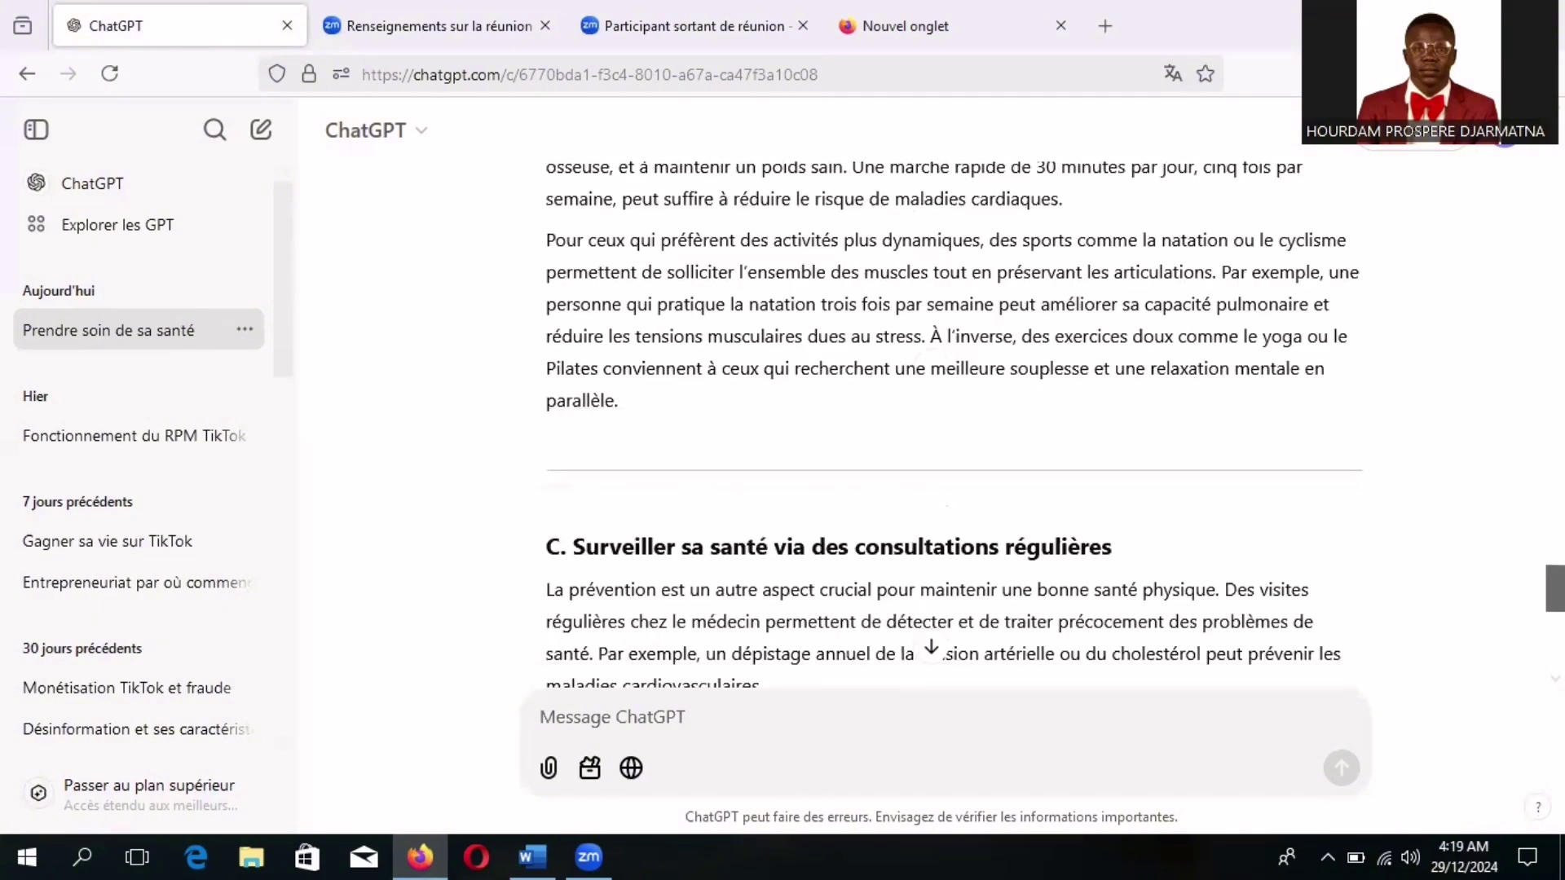
pyautogui.scroll(-7, 927, 407)
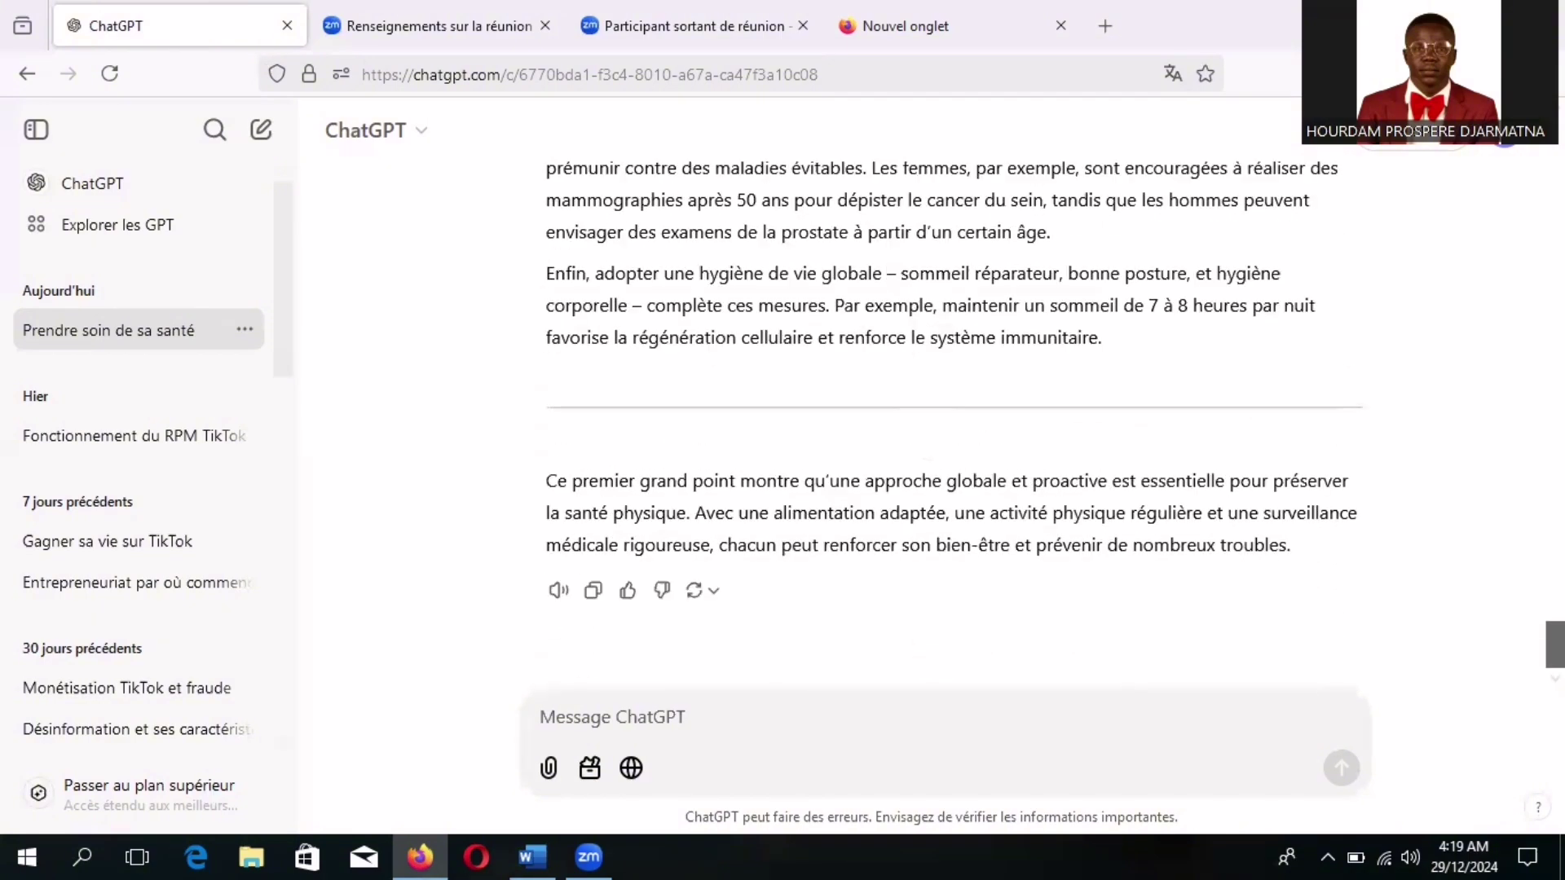
pyautogui.scroll(17, 930, 644)
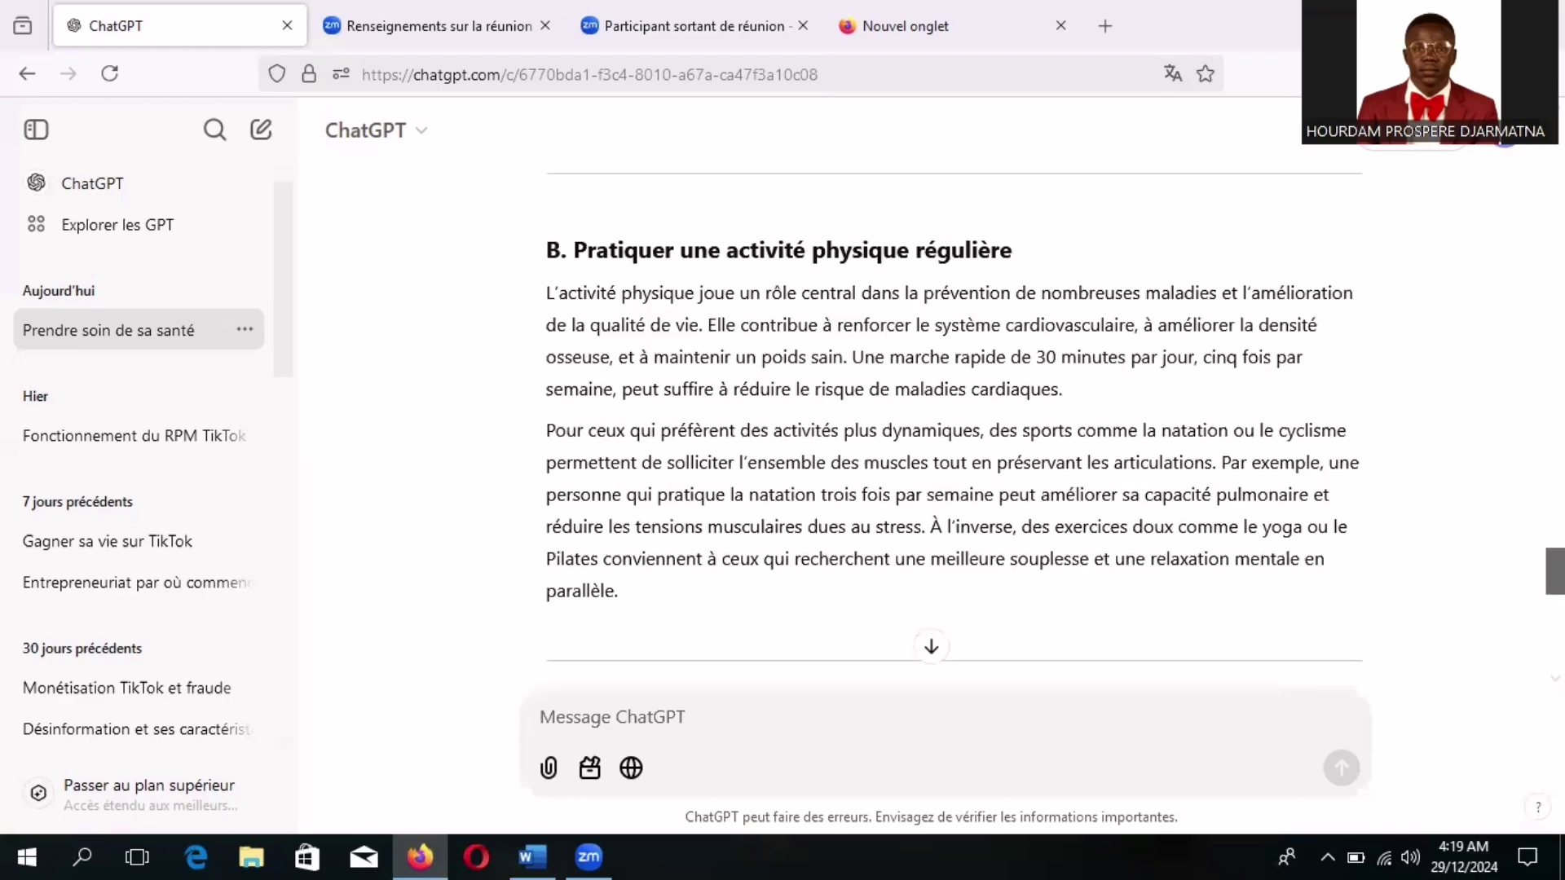
pyautogui.scroll(4, 930, 407)
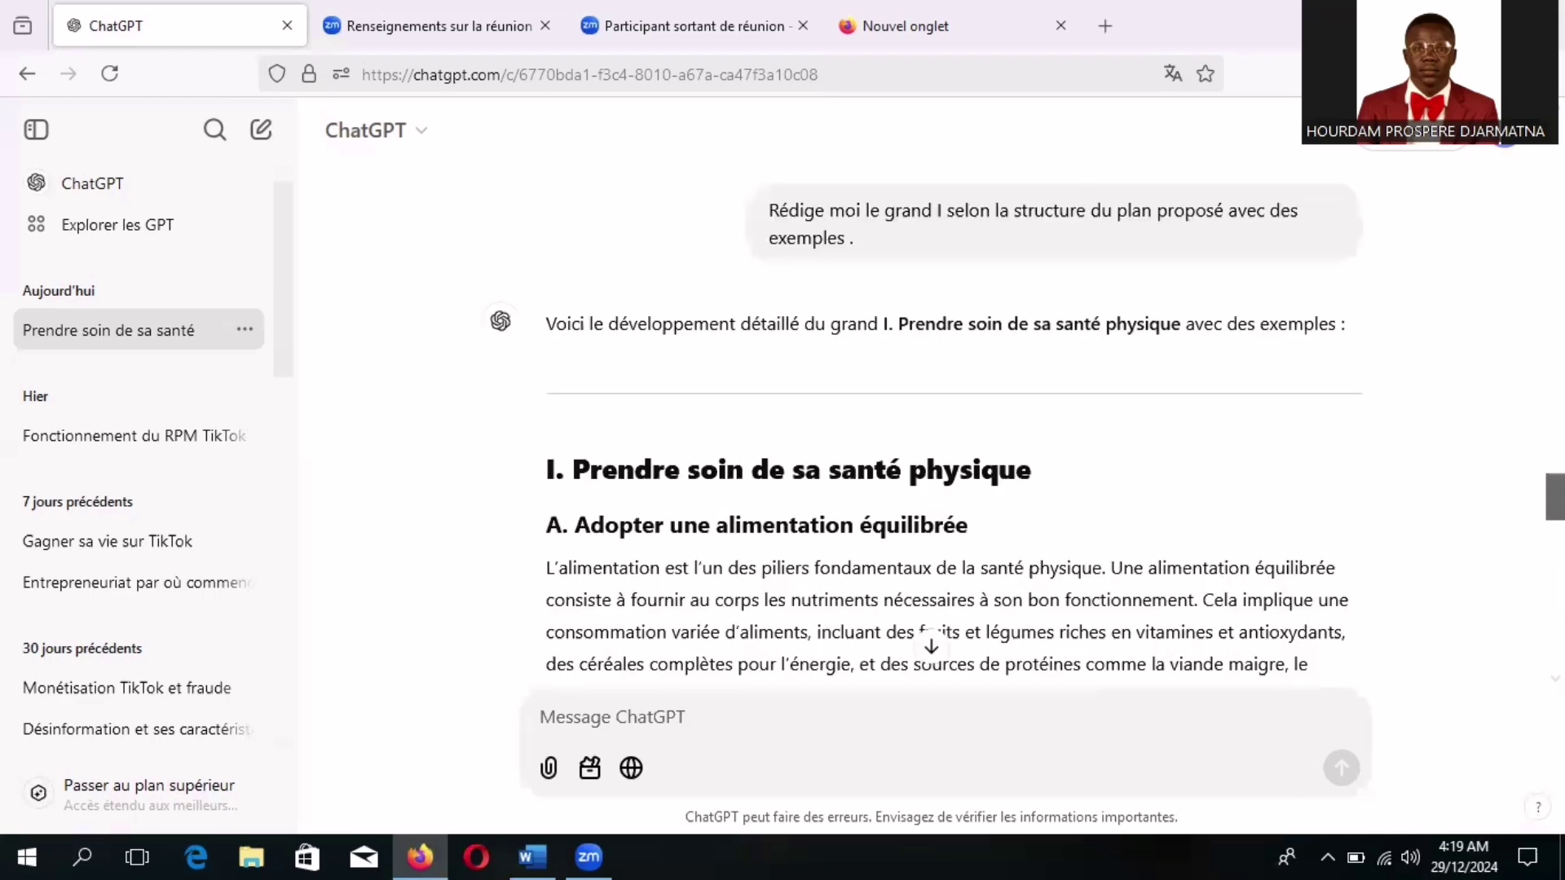
pyautogui.scroll(-3, 931, 643)
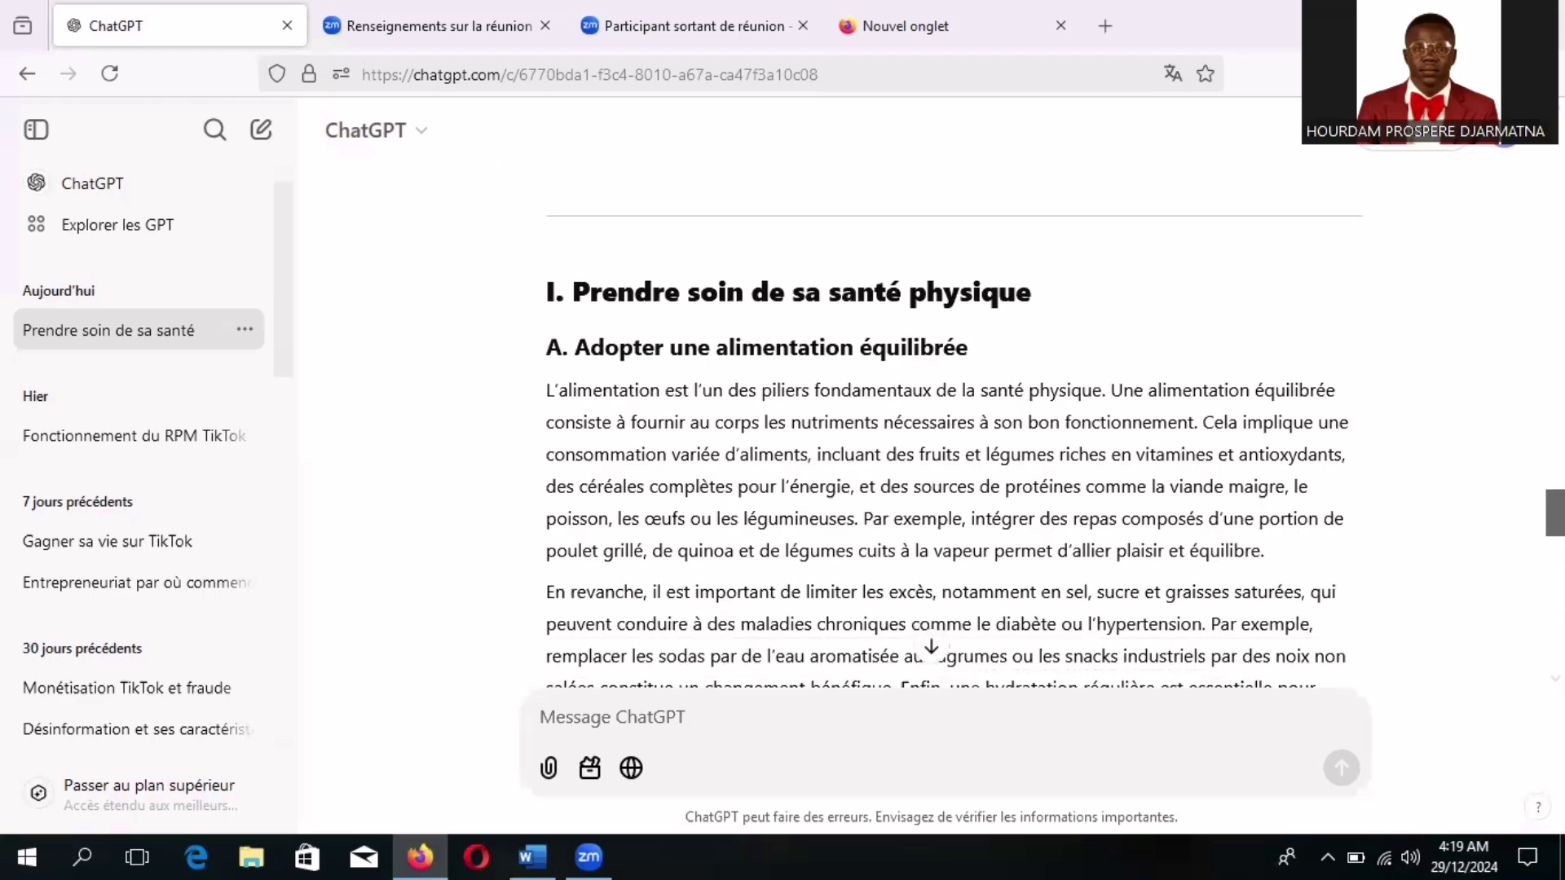
pyautogui.scroll(-5, 931, 646)
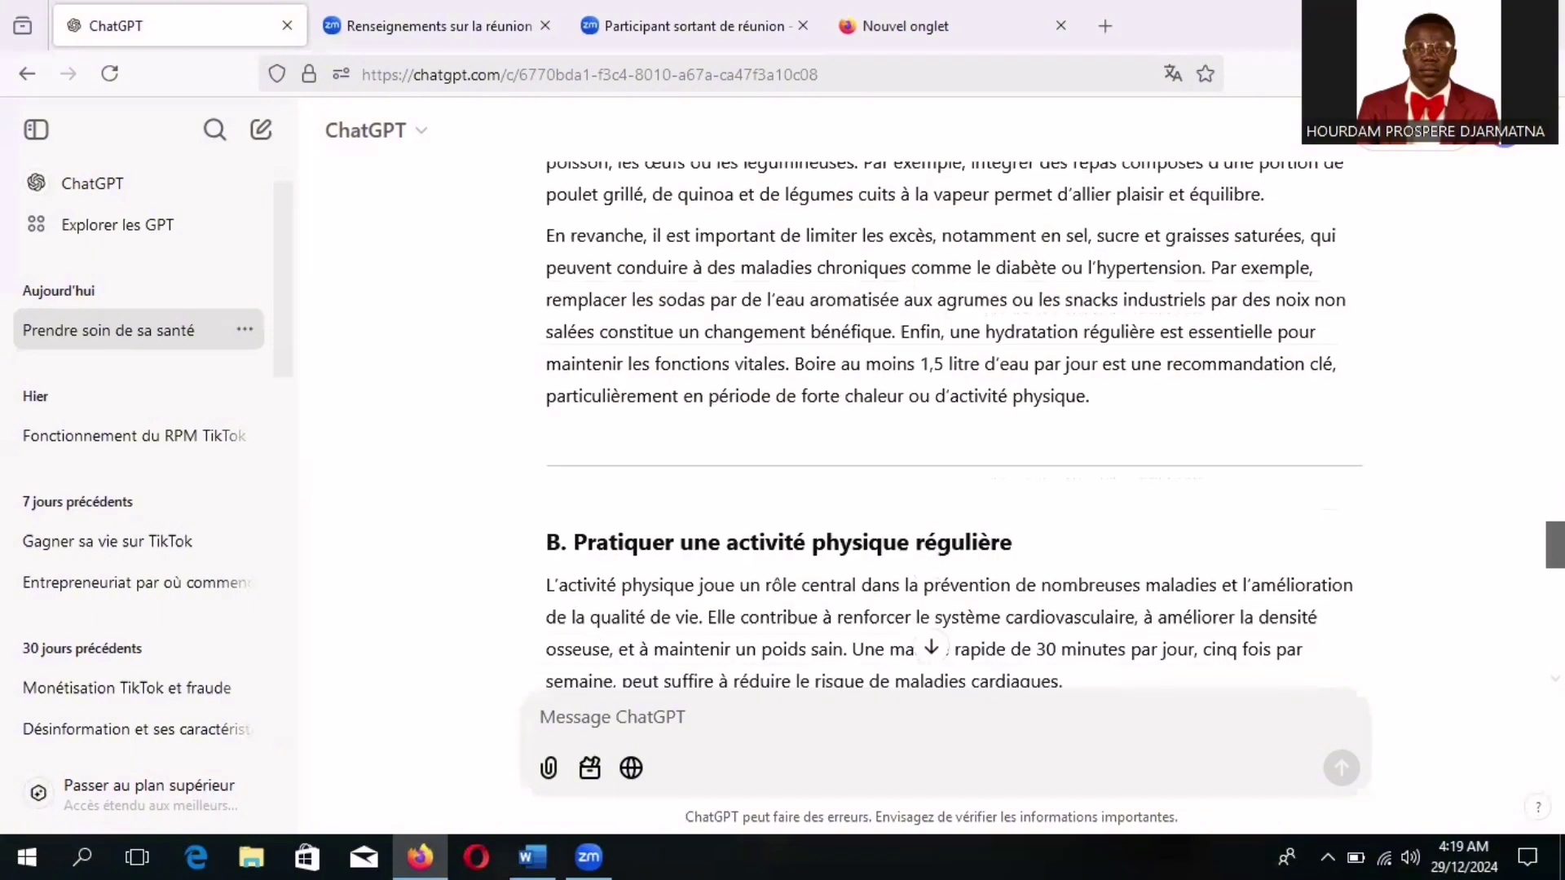
pyautogui.scroll(-2, 931, 648)
pyautogui.scroll(-2, 930, 647)
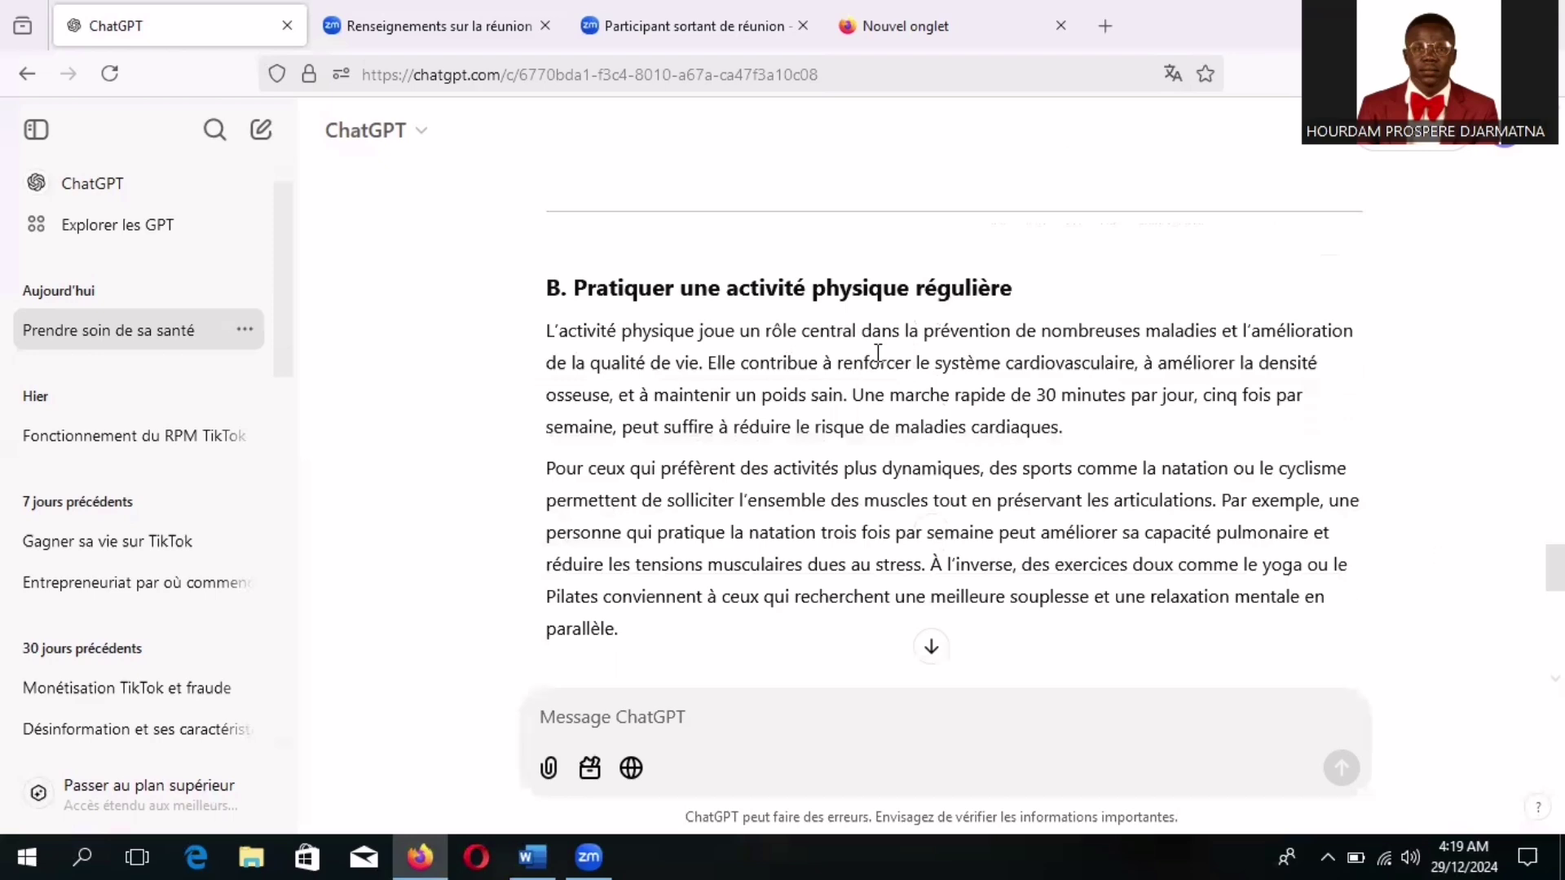
pyautogui.scroll(-5, 878, 352)
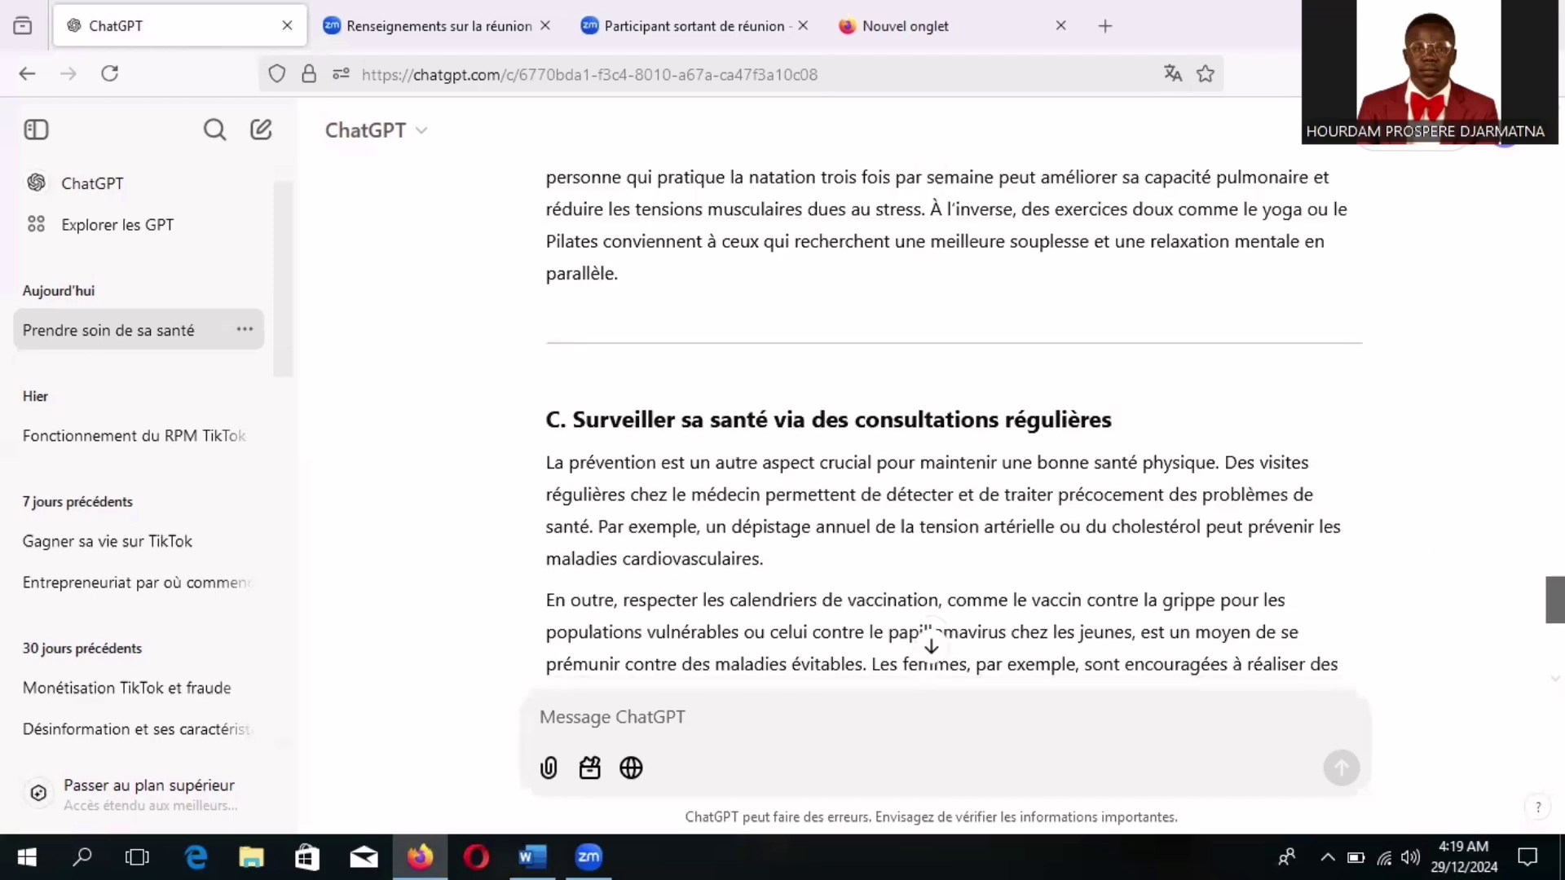
pyautogui.scroll(-2, 931, 421)
pyautogui.scroll(-2, 931, 420)
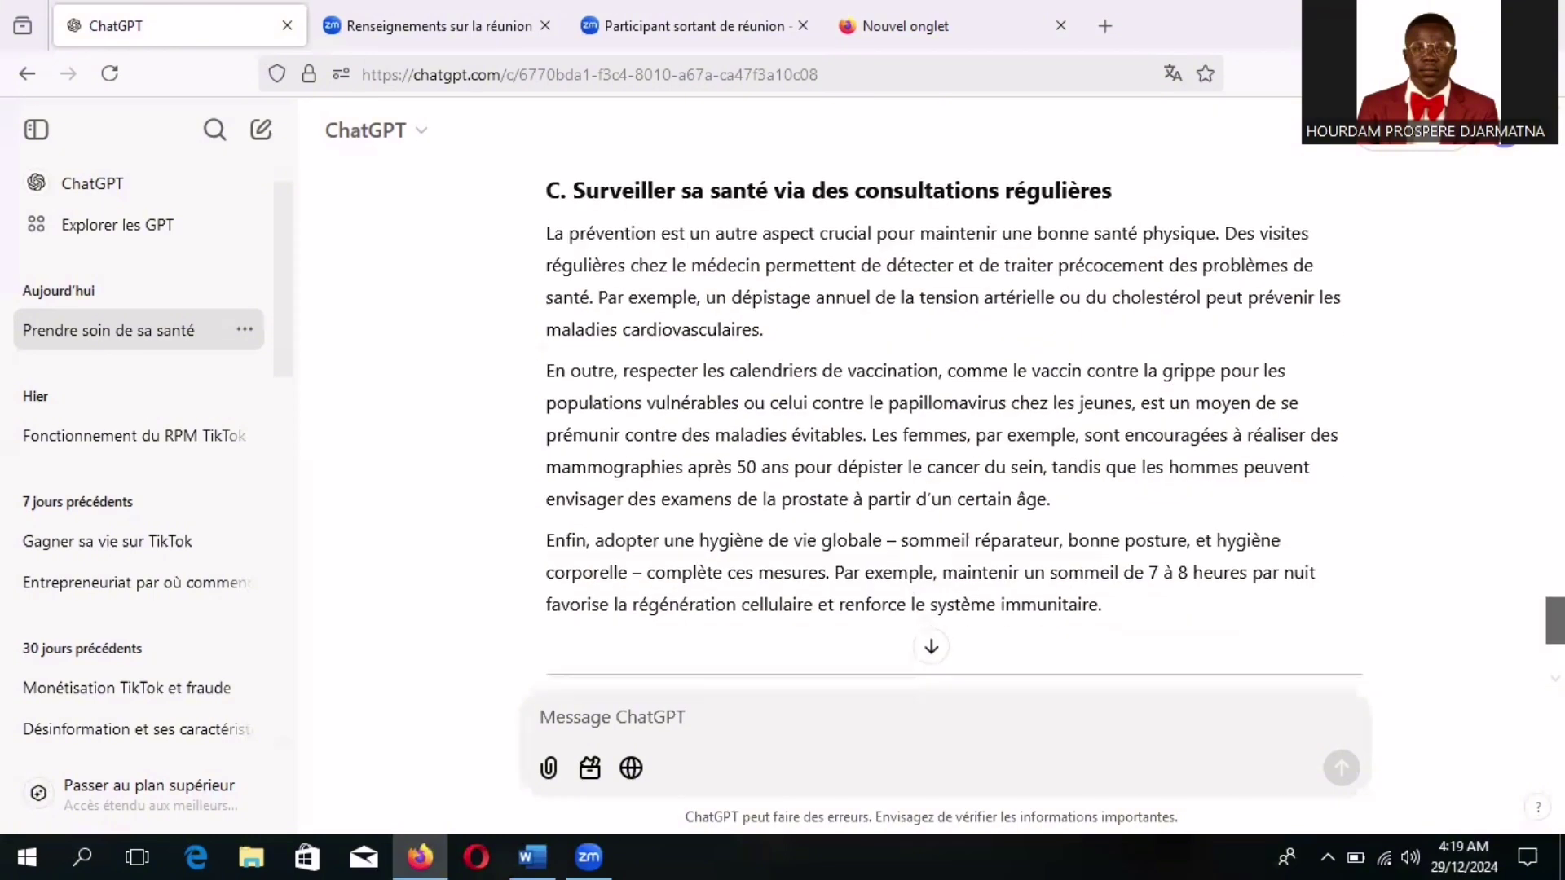
pyautogui.scroll(-1, 931, 421)
# Copy section I, from its heading to the end of subsection C, and paste it onto the blank last page in Word
pyautogui.scroll(15, 931, 420)
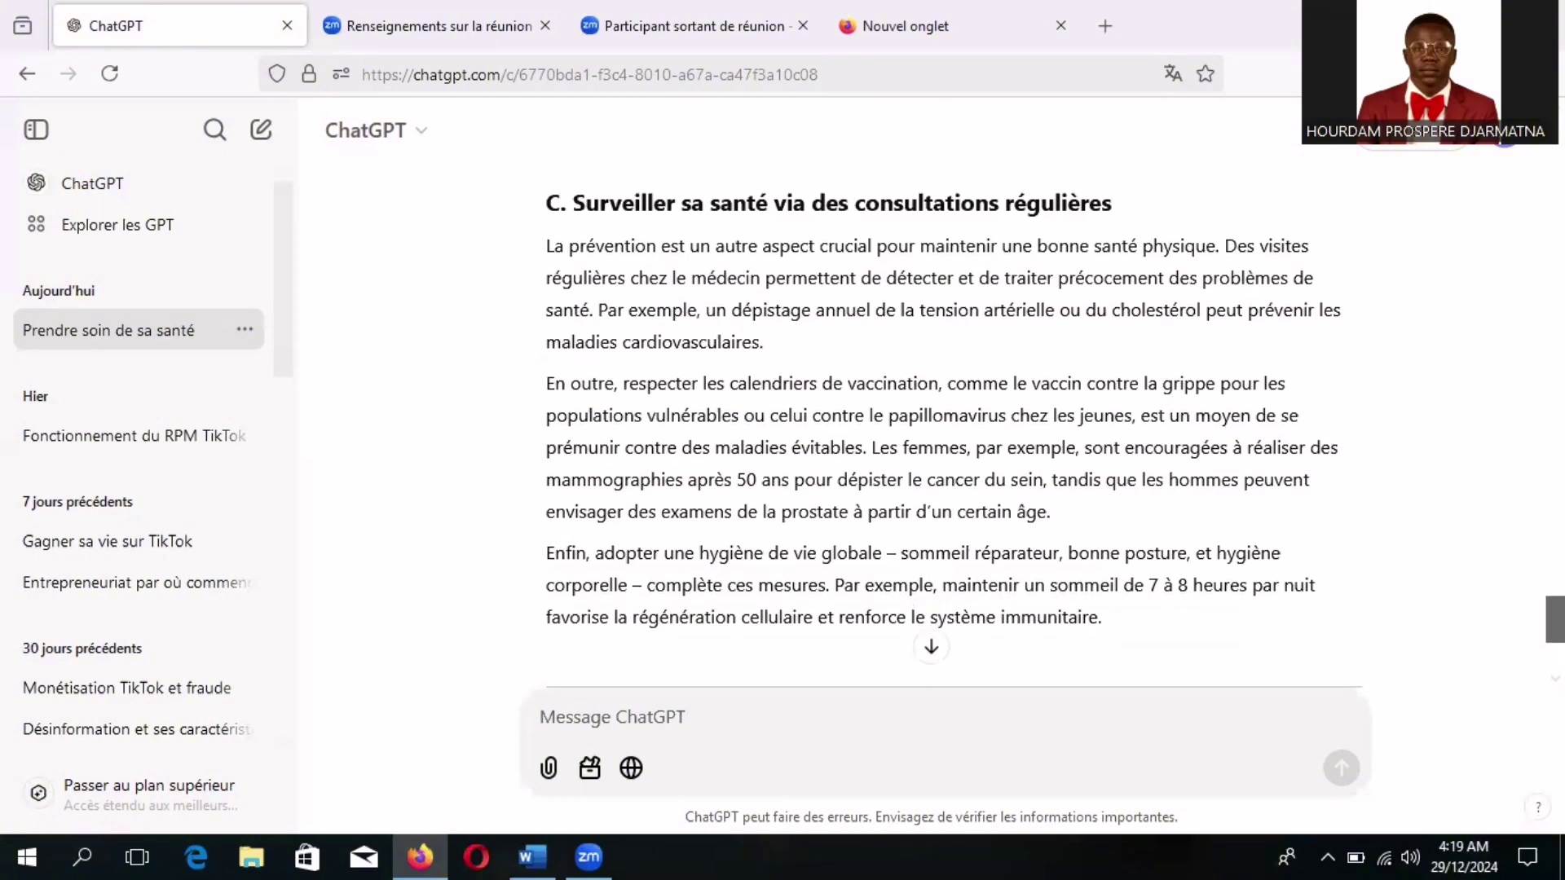
pyautogui.moveTo(1561, 512); pyautogui.dragTo(1560, 509)
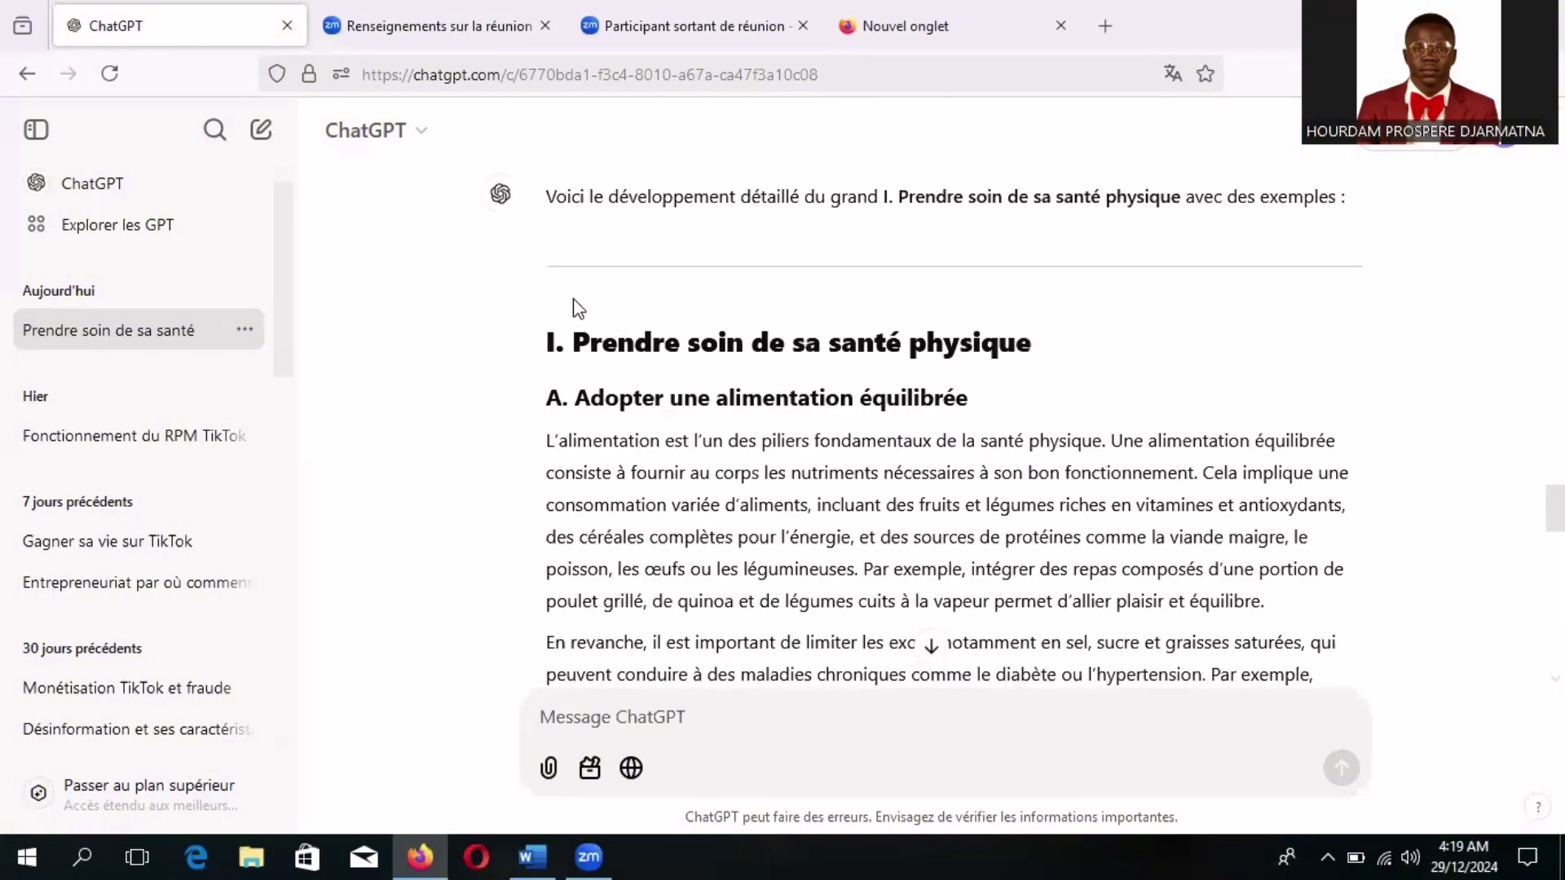
pyautogui.moveTo(550, 329); pyautogui.dragTo(1351, 418)
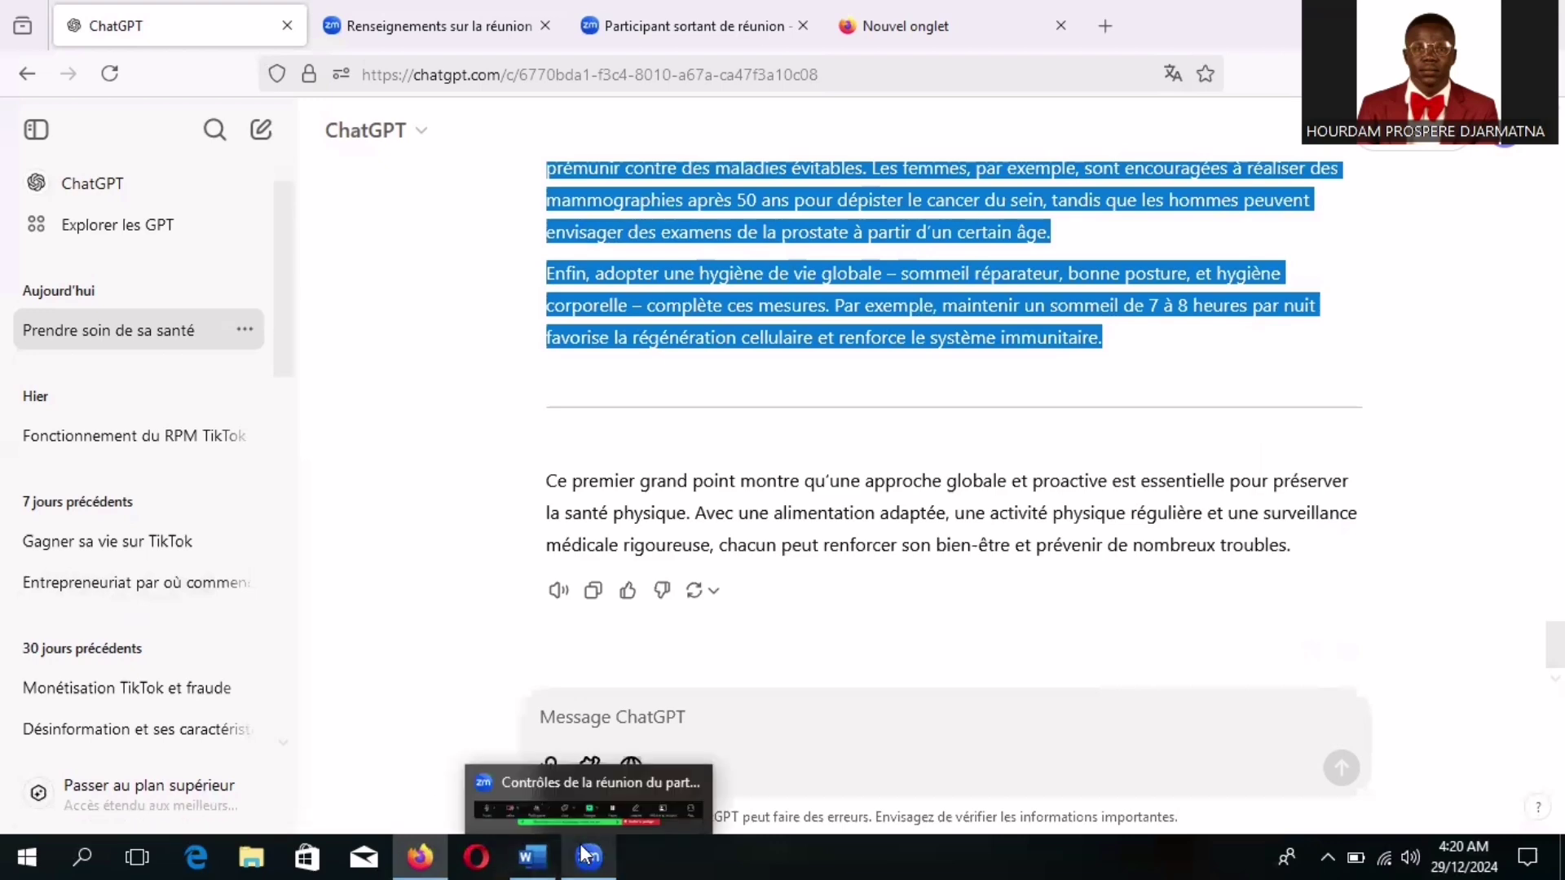
pyautogui.click(544, 854)
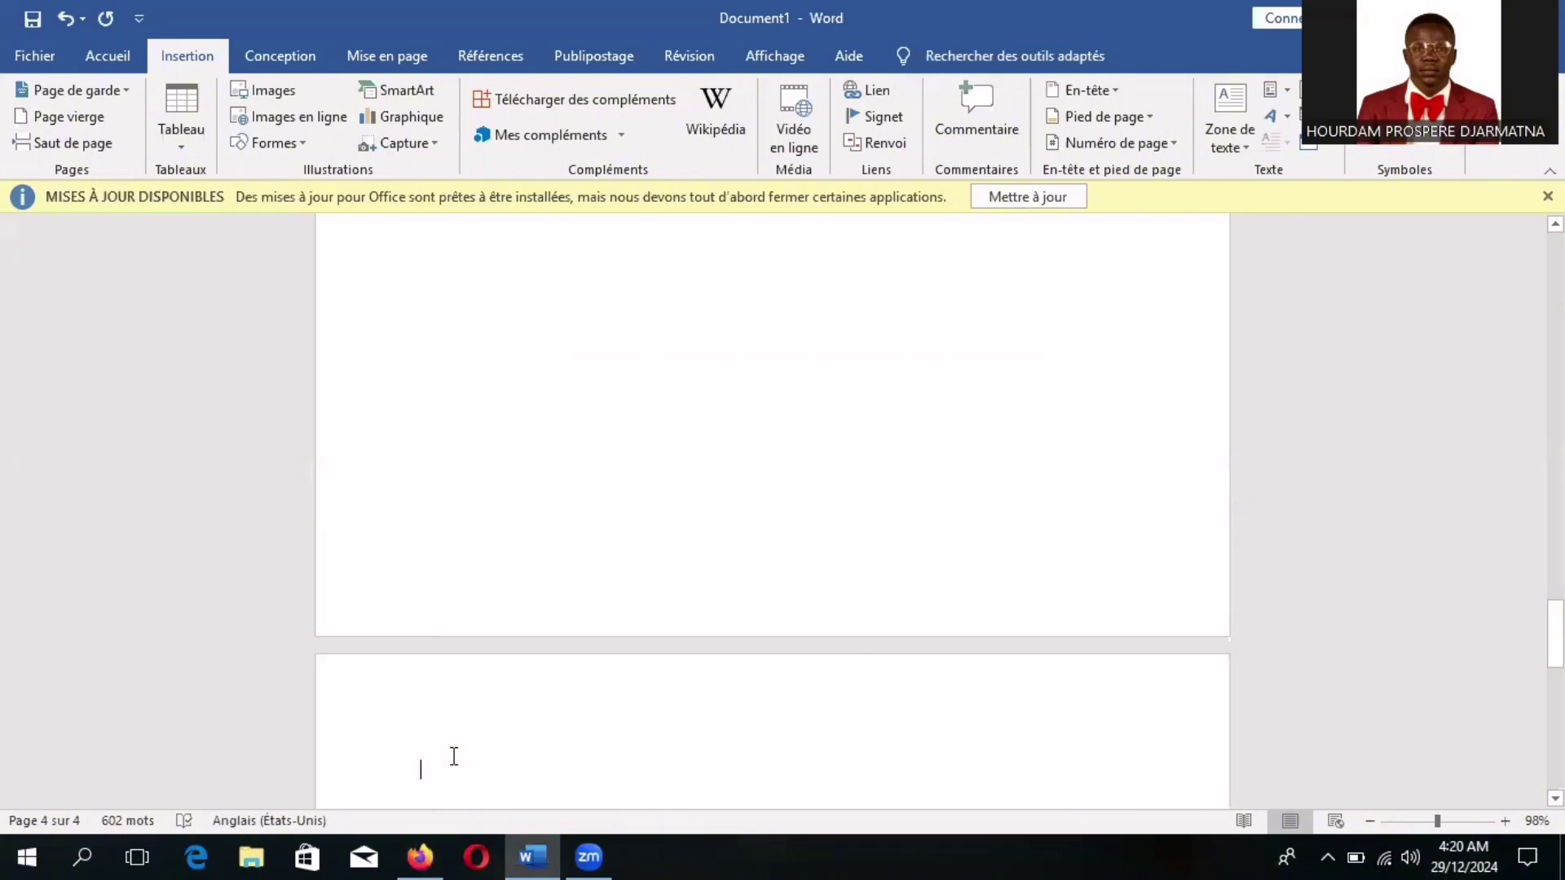
pyautogui.hotkey('ctrl', 'v')
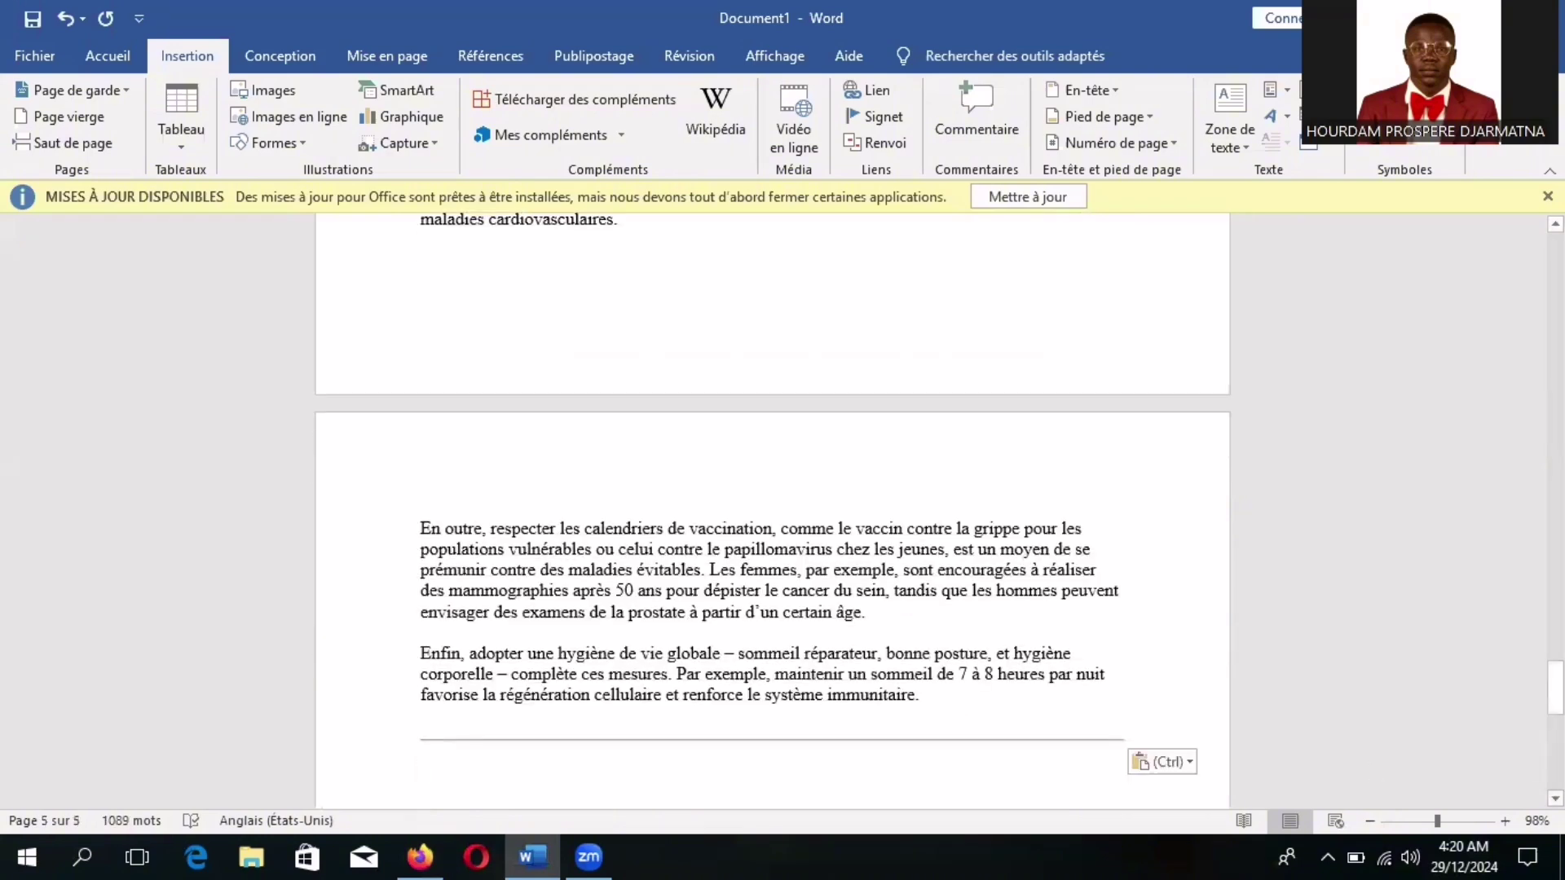
# Check the pasted section I in the document and insert a blank page after it
pyautogui.moveTo(1555, 690); pyautogui.dragTo(1555, 636)
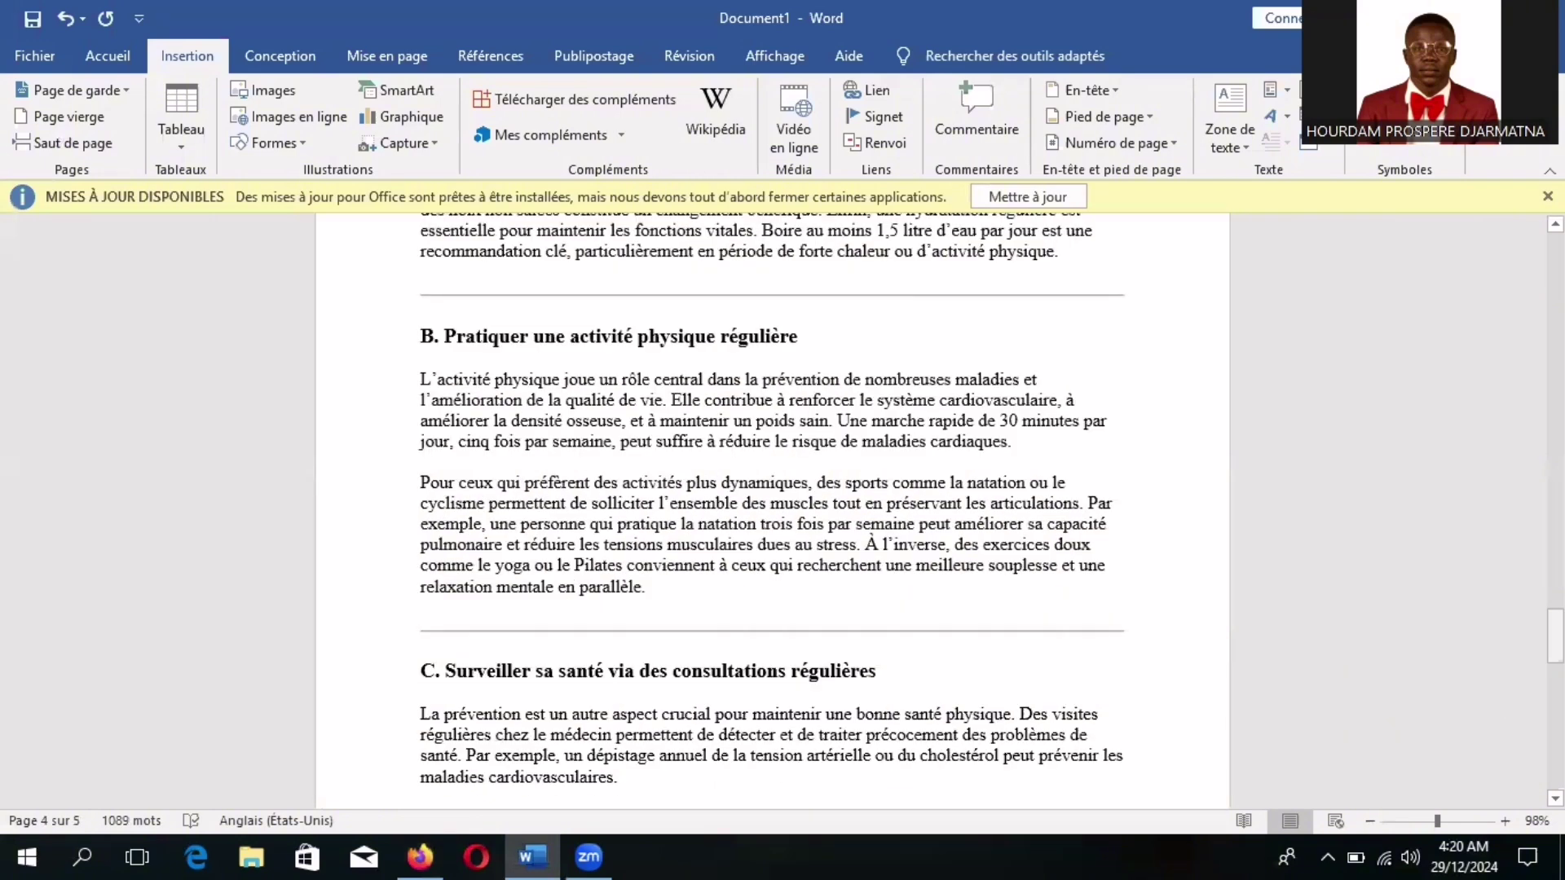
pyautogui.moveTo(1555, 637); pyautogui.dragTo(1411, 754)
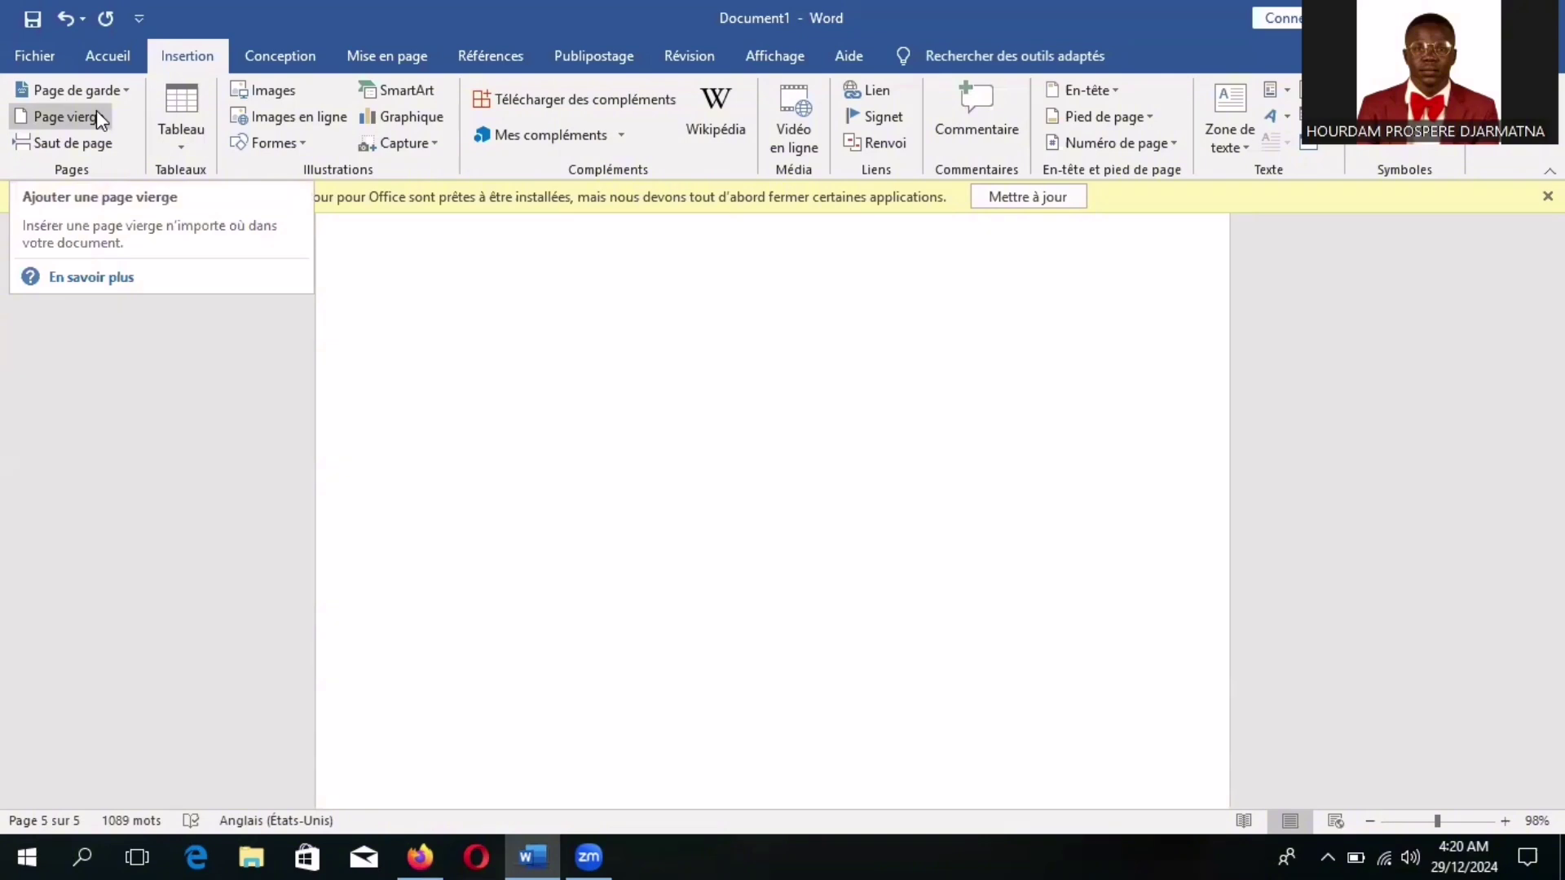
pyautogui.click(96, 114)
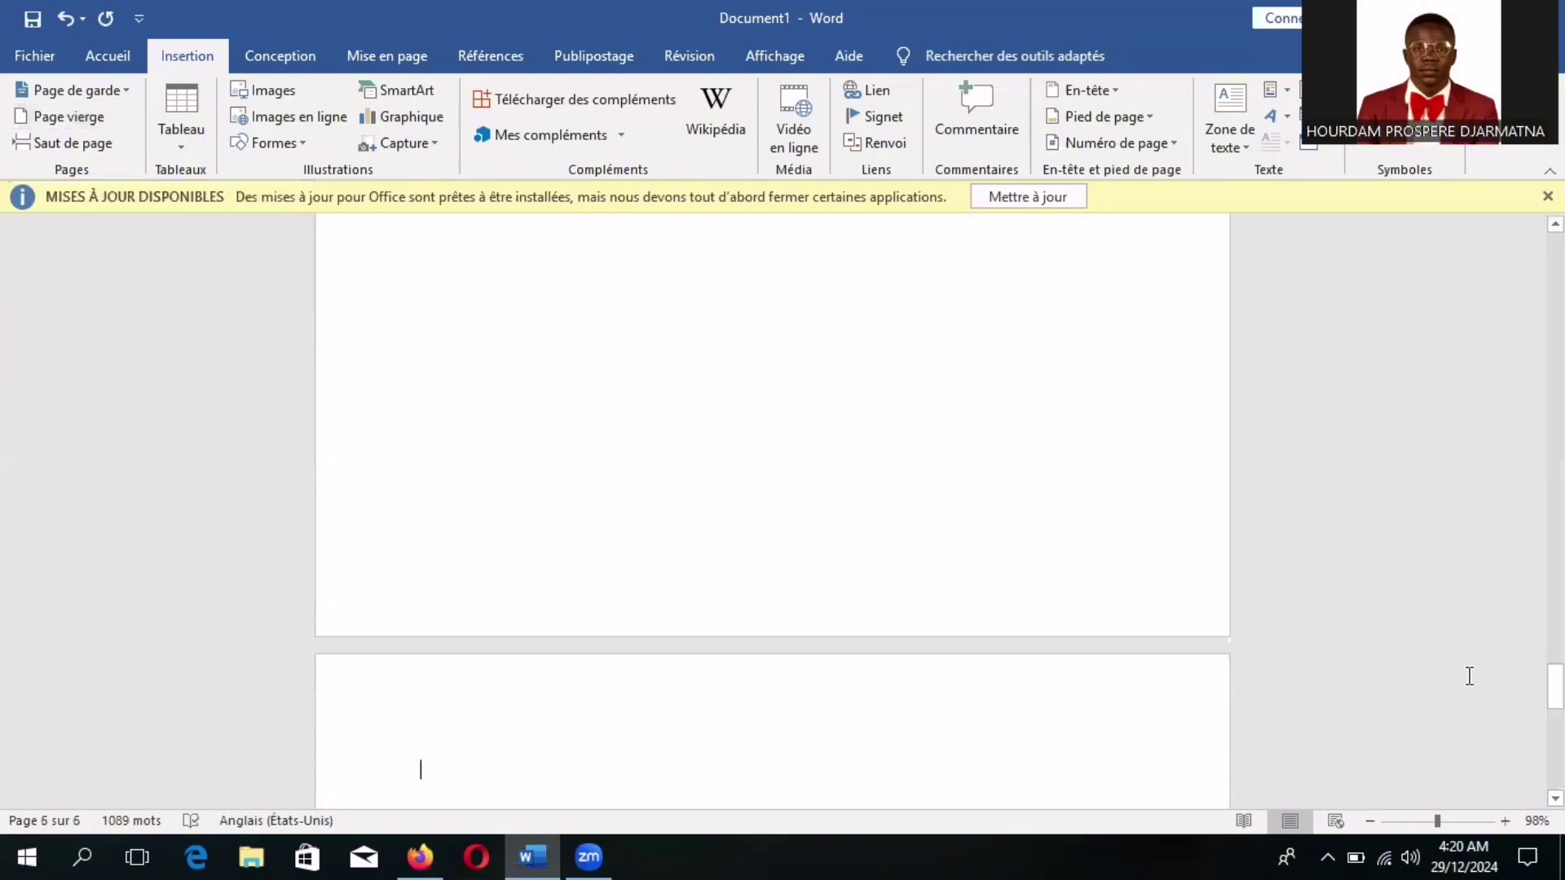
pyautogui.moveTo(1555, 686); pyautogui.dragTo(1555, 722)
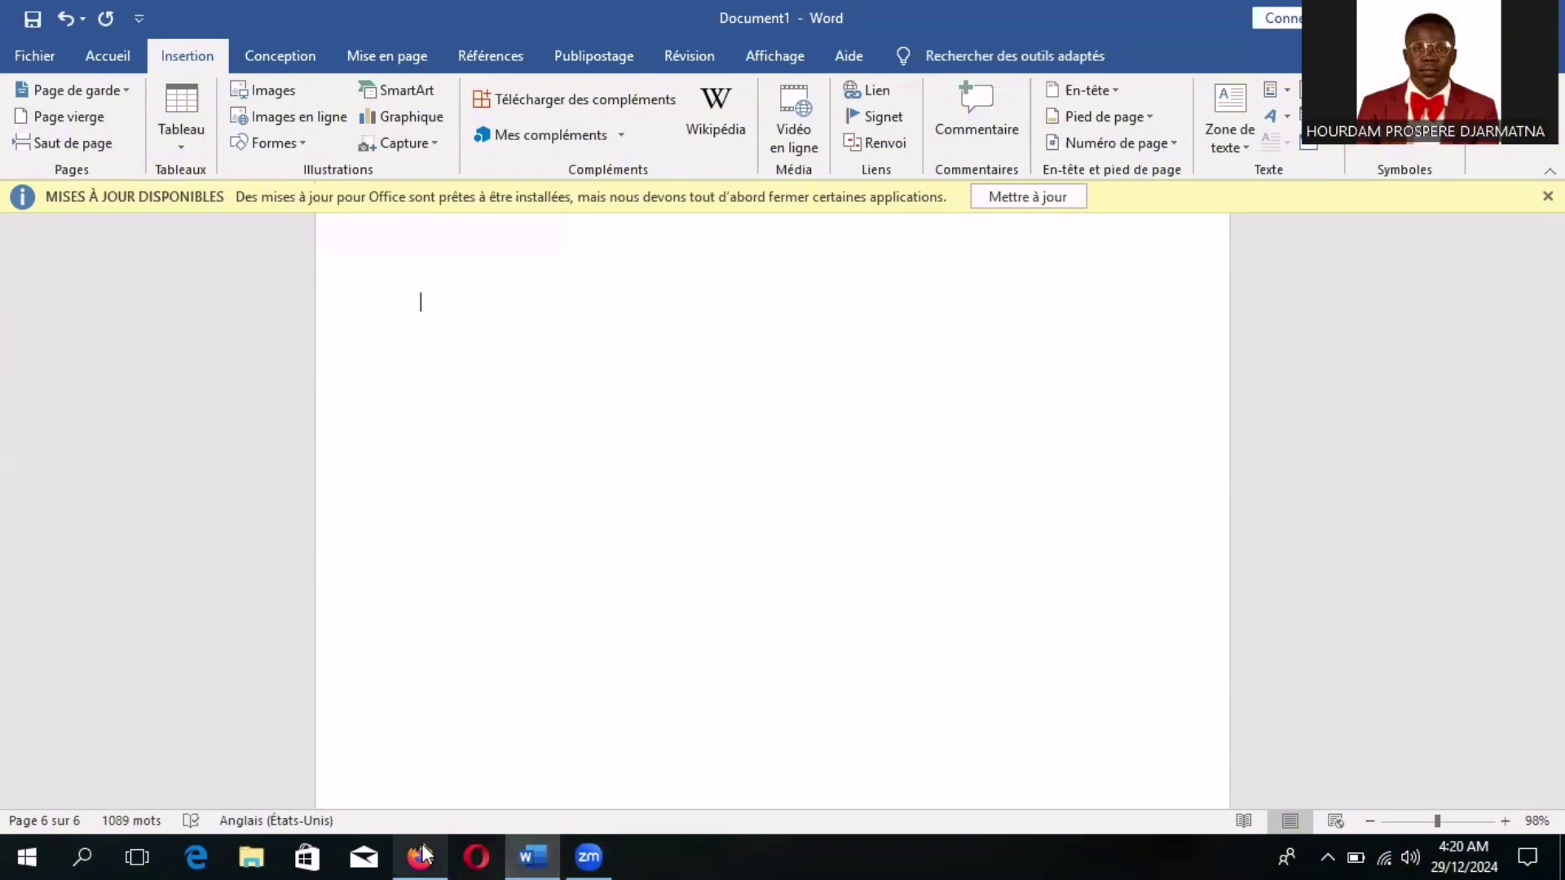
pyautogui.moveTo(423, 853)
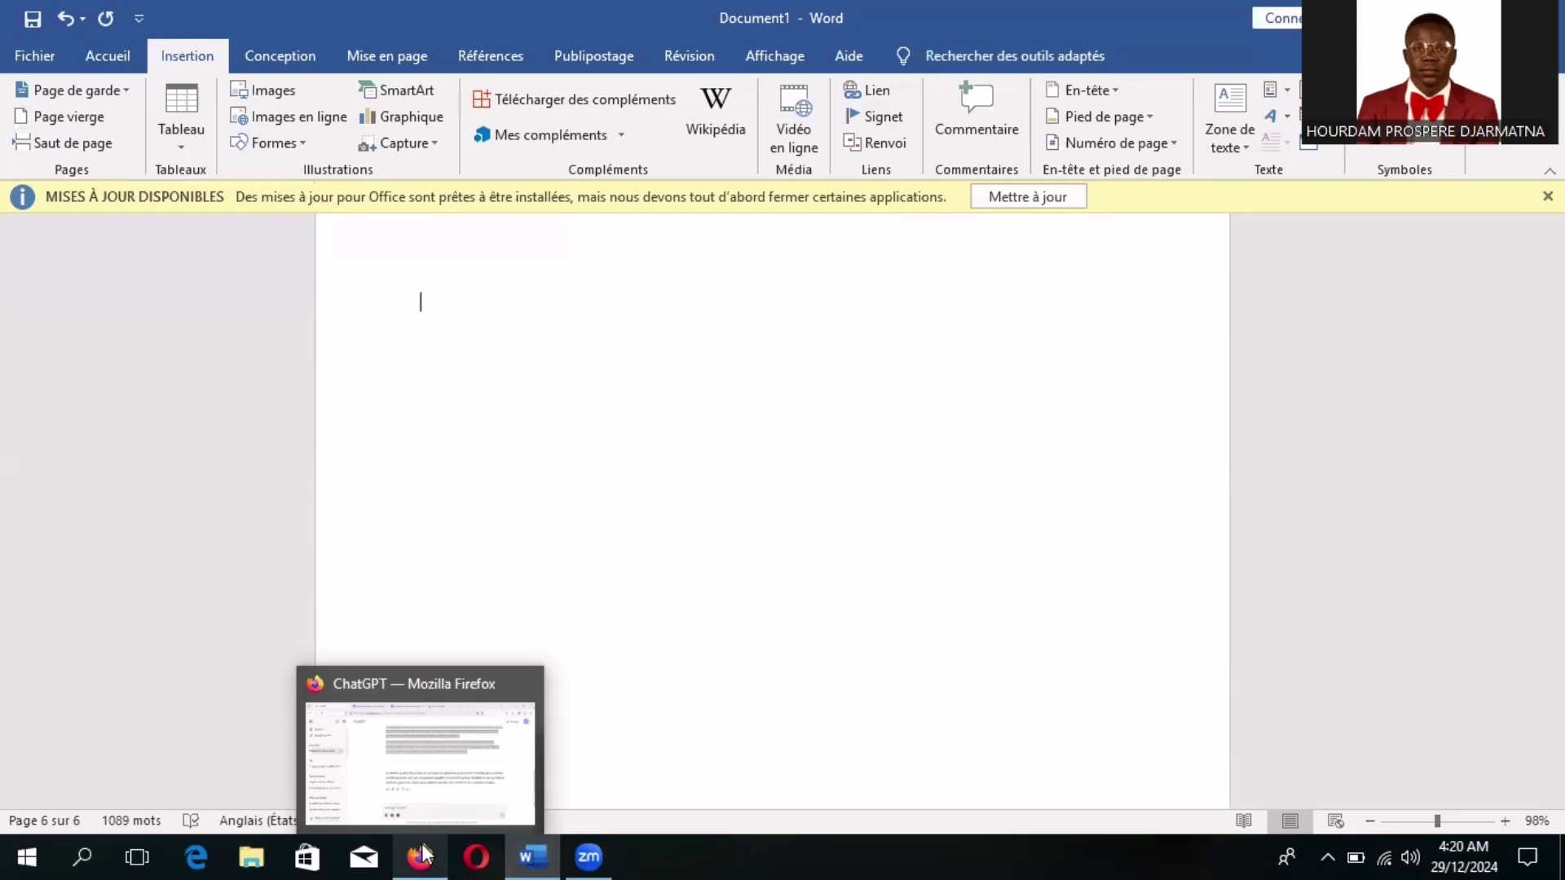
# Switch to ChatGPT and review the outline's sections I, II and III with their subsections
pyautogui.click(423, 852)
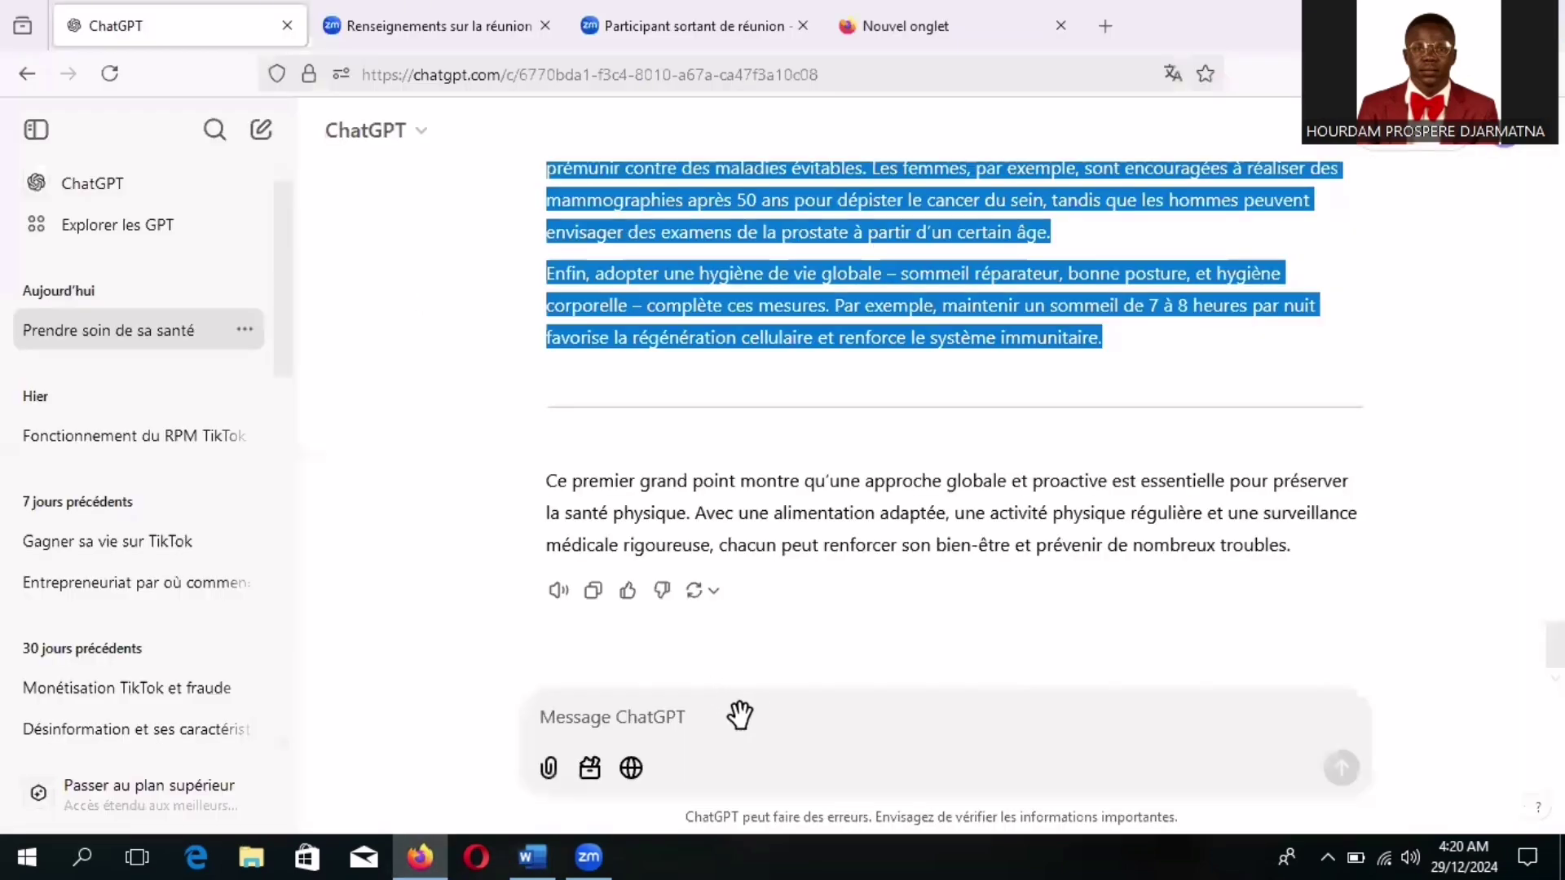
pyautogui.click(725, 714)
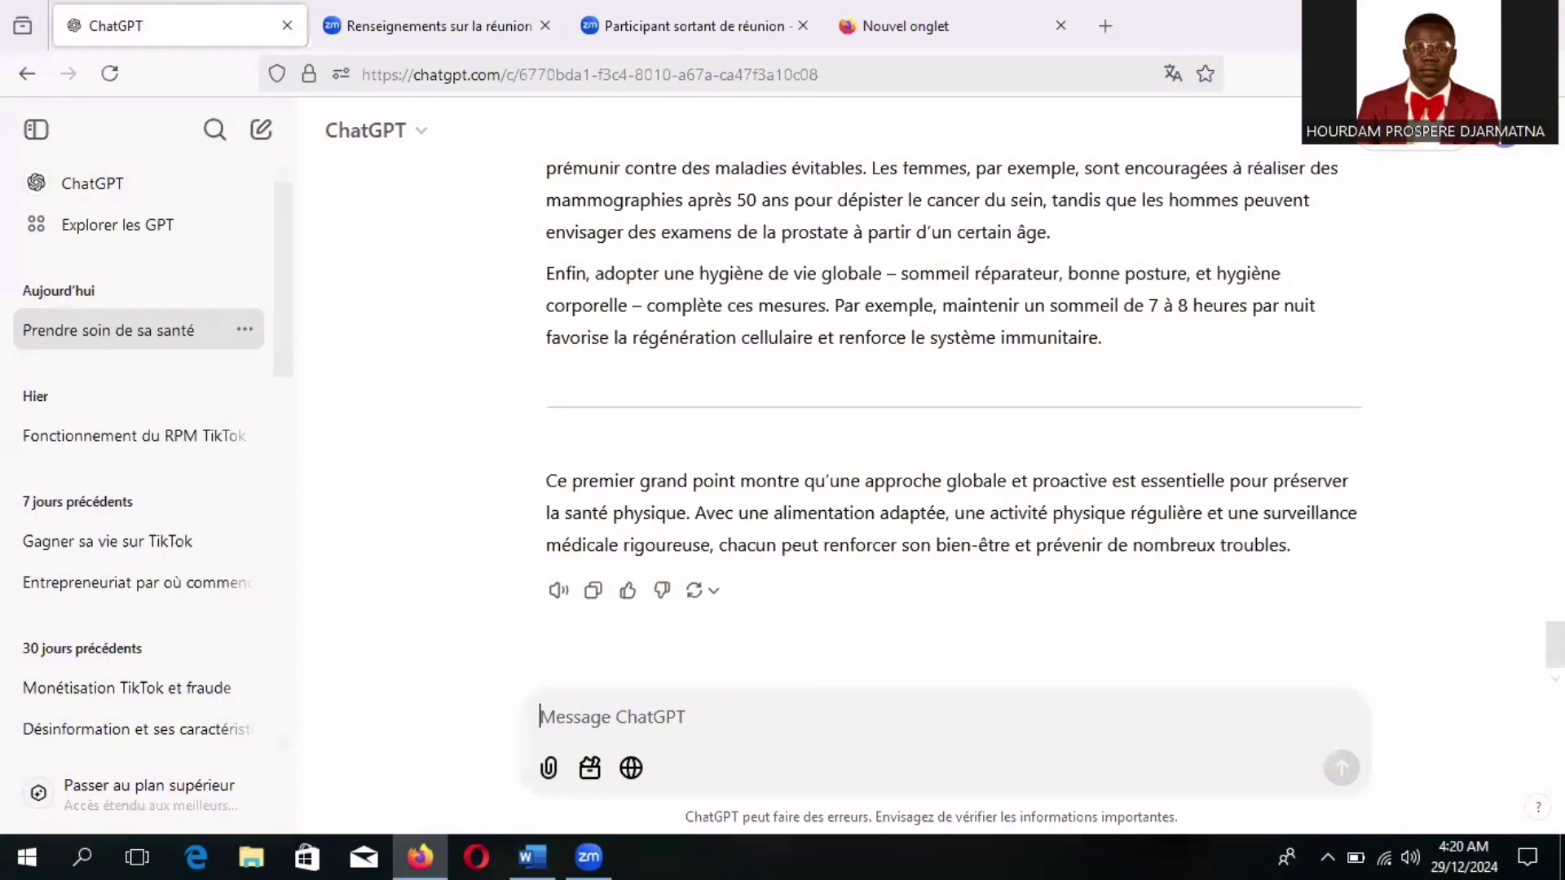
pyautogui.scroll(8, 954, 407)
pyautogui.scroll(10, 953, 408)
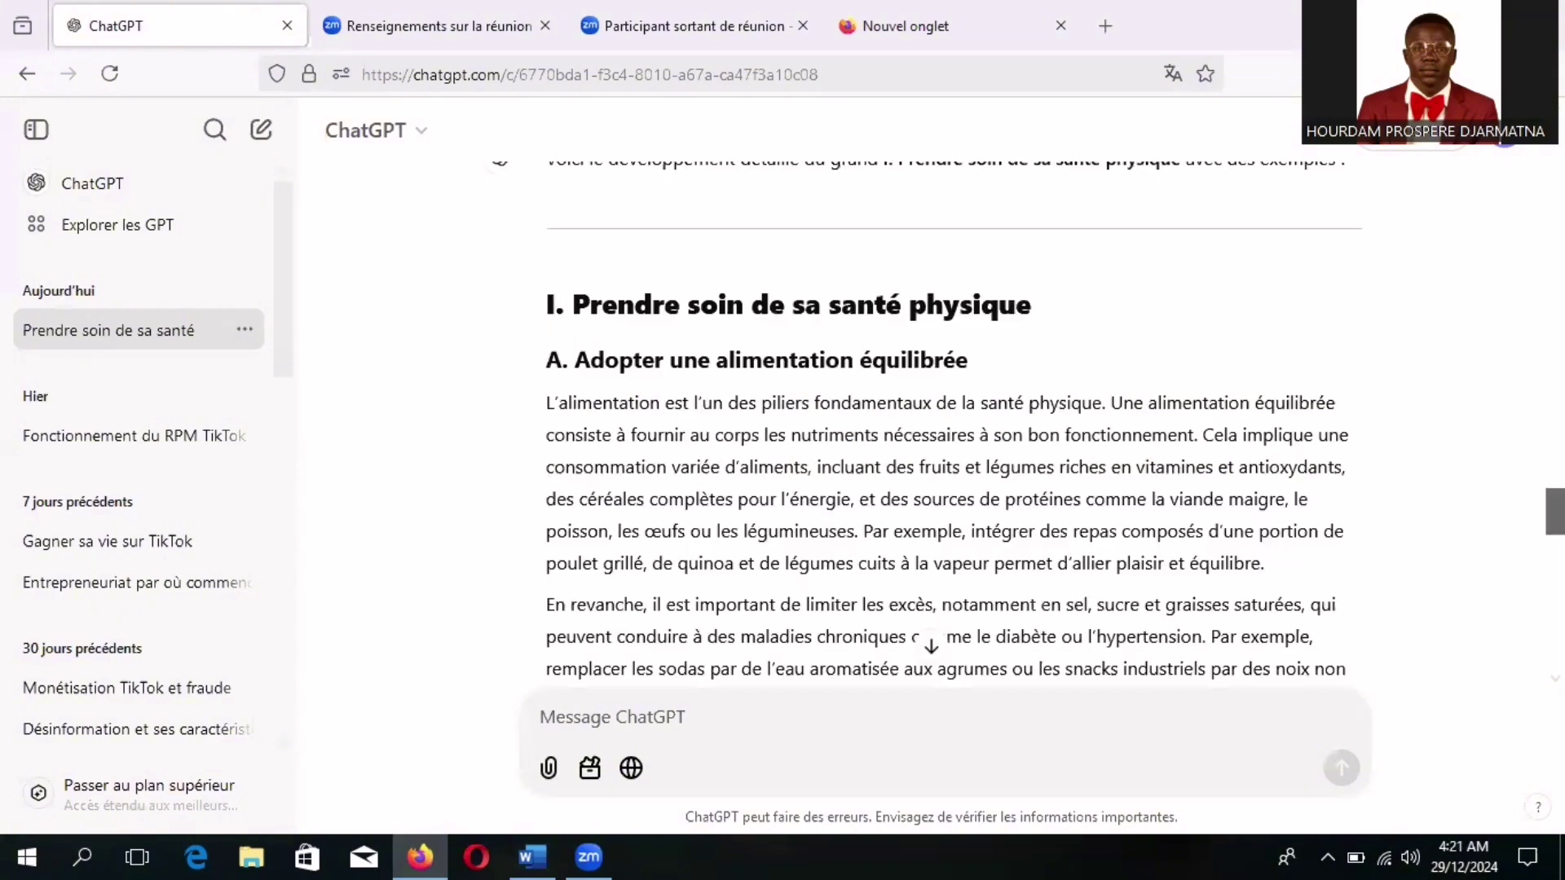
pyautogui.scroll(10, 953, 407)
pyautogui.scroll(10, 954, 407)
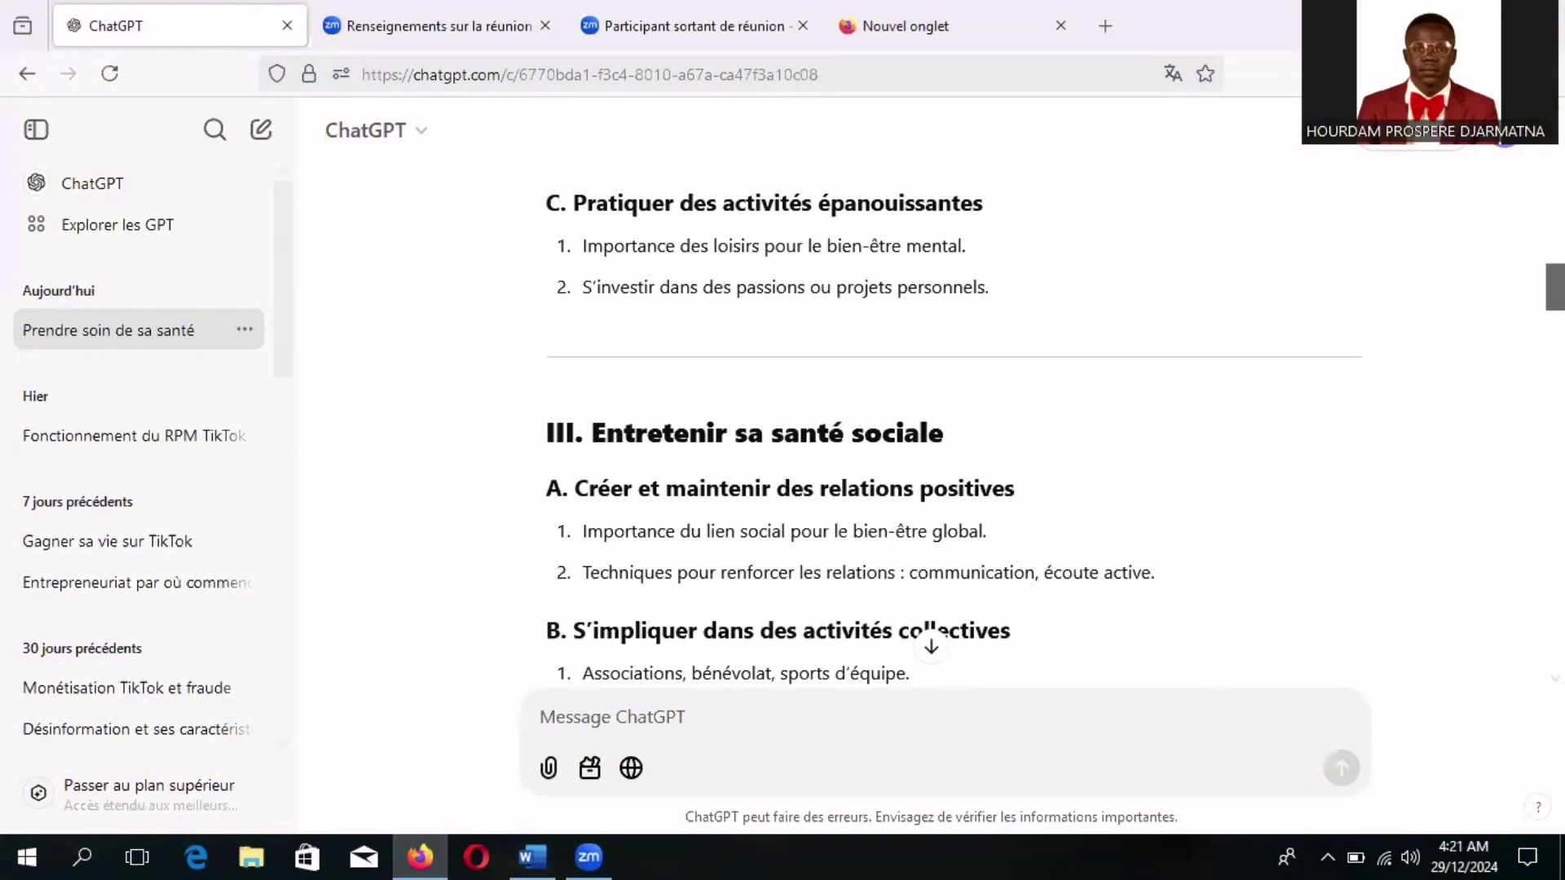
pyautogui.scroll(10, 954, 408)
pyautogui.scroll(2, 954, 408)
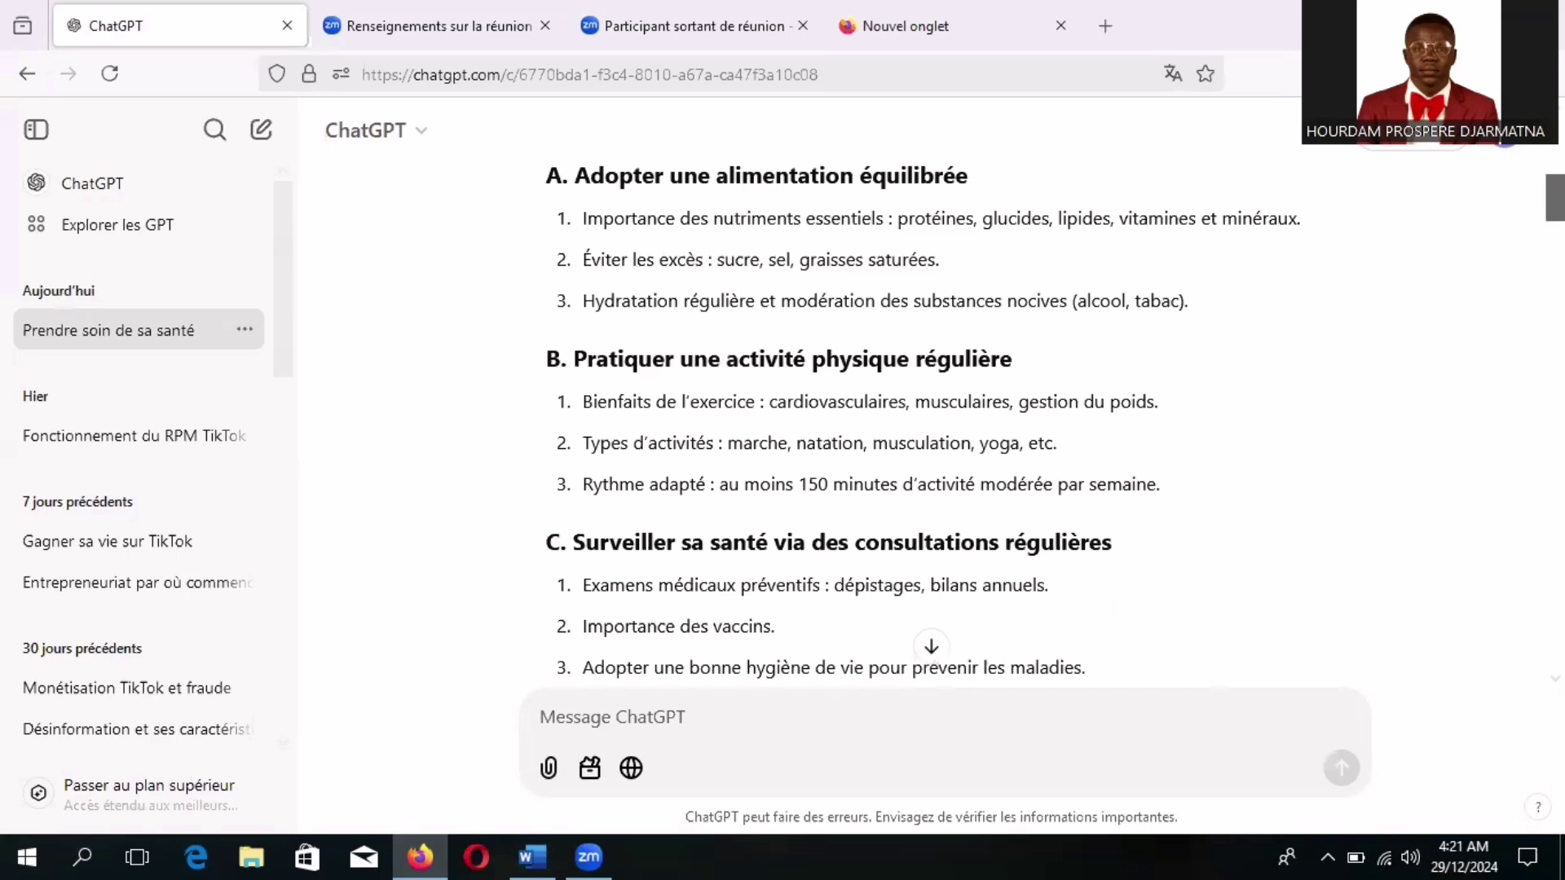
pyautogui.scroll(-10, 954, 408)
pyautogui.scroll(-4, 953, 407)
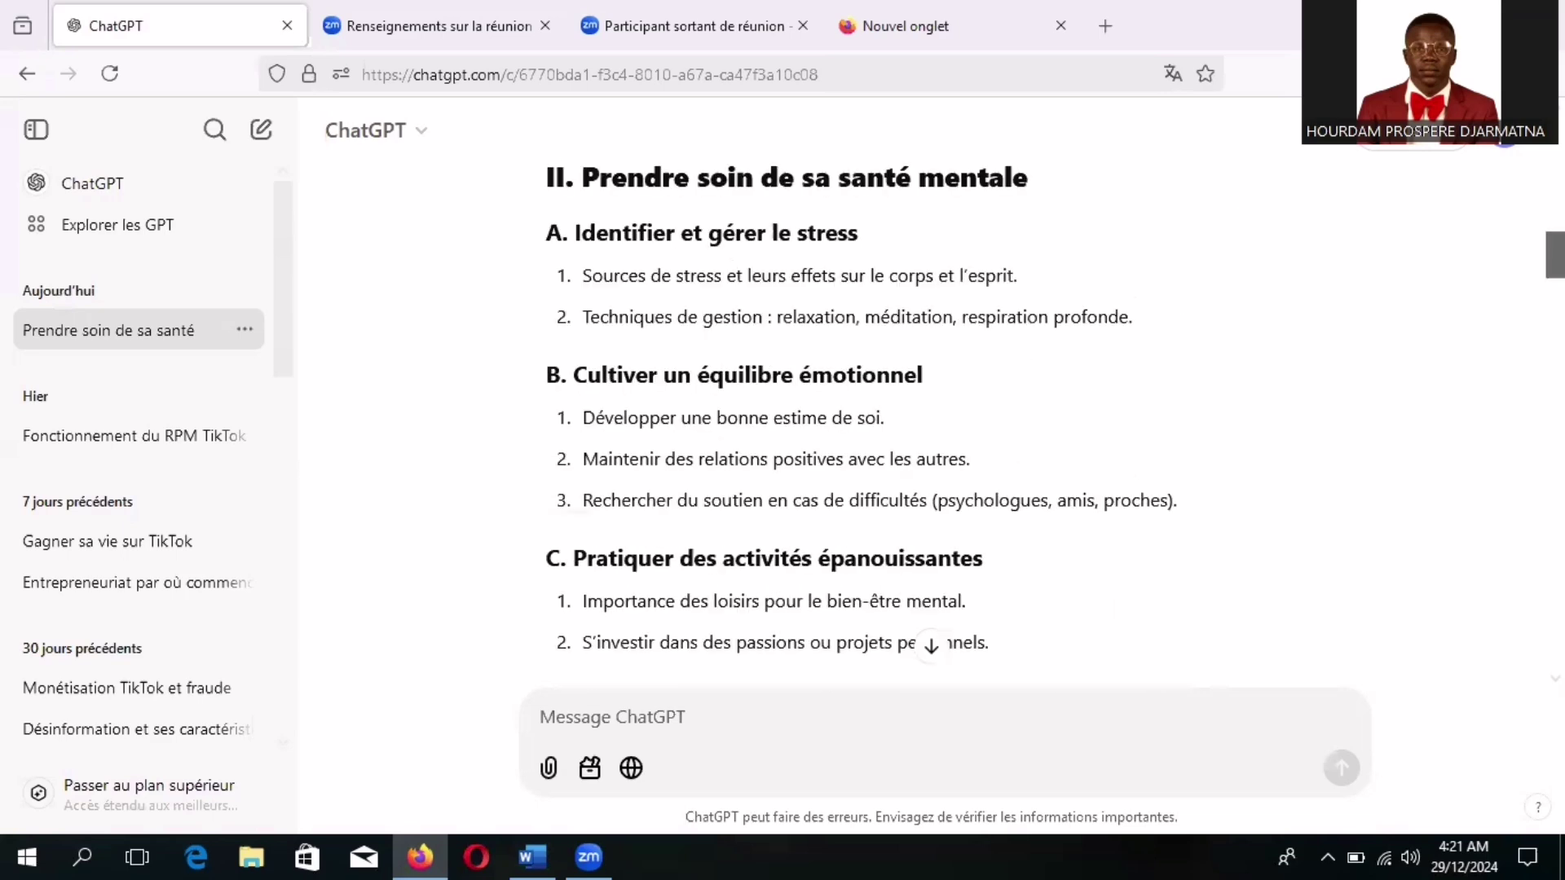
pyautogui.scroll(-11, 954, 407)
pyautogui.scroll(-2, 953, 408)
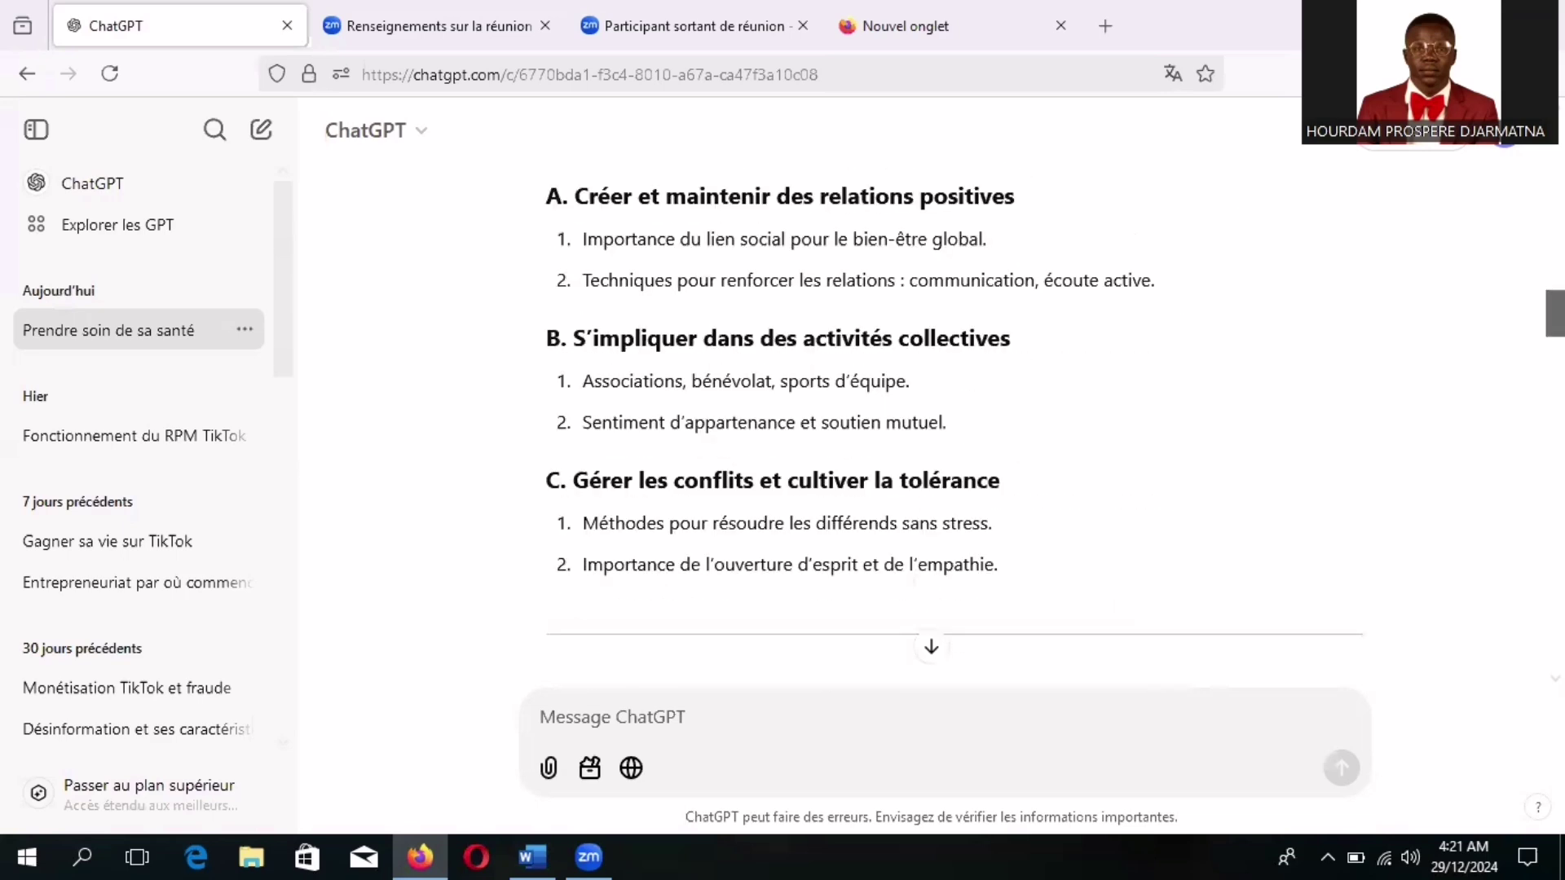
pyautogui.scroll(-10, 954, 408)
pyautogui.scroll(-10, 953, 407)
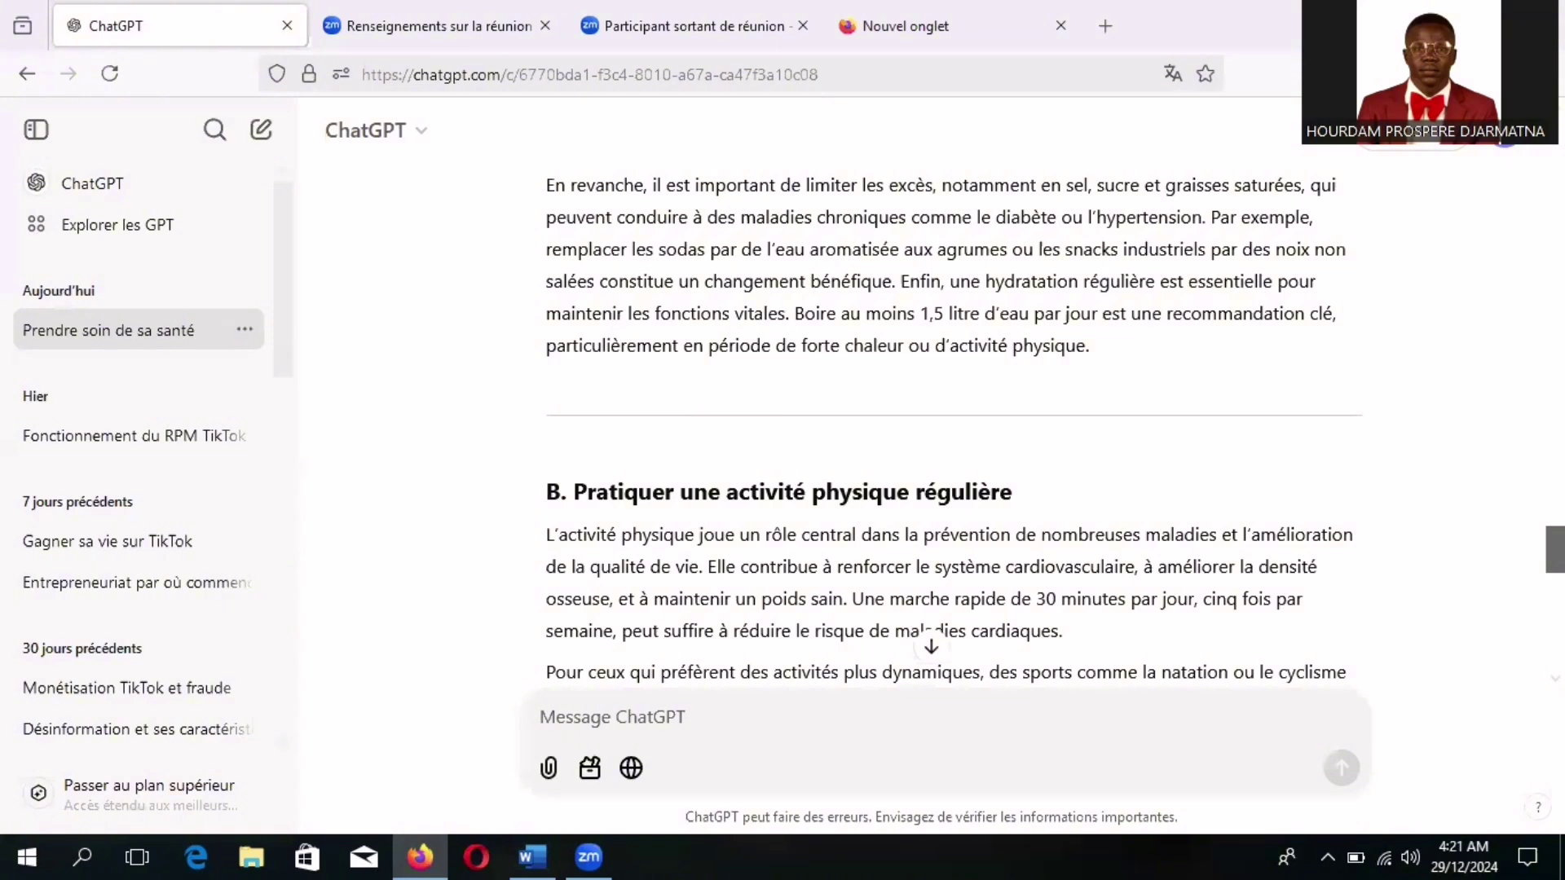
pyautogui.scroll(-10, 824, 632)
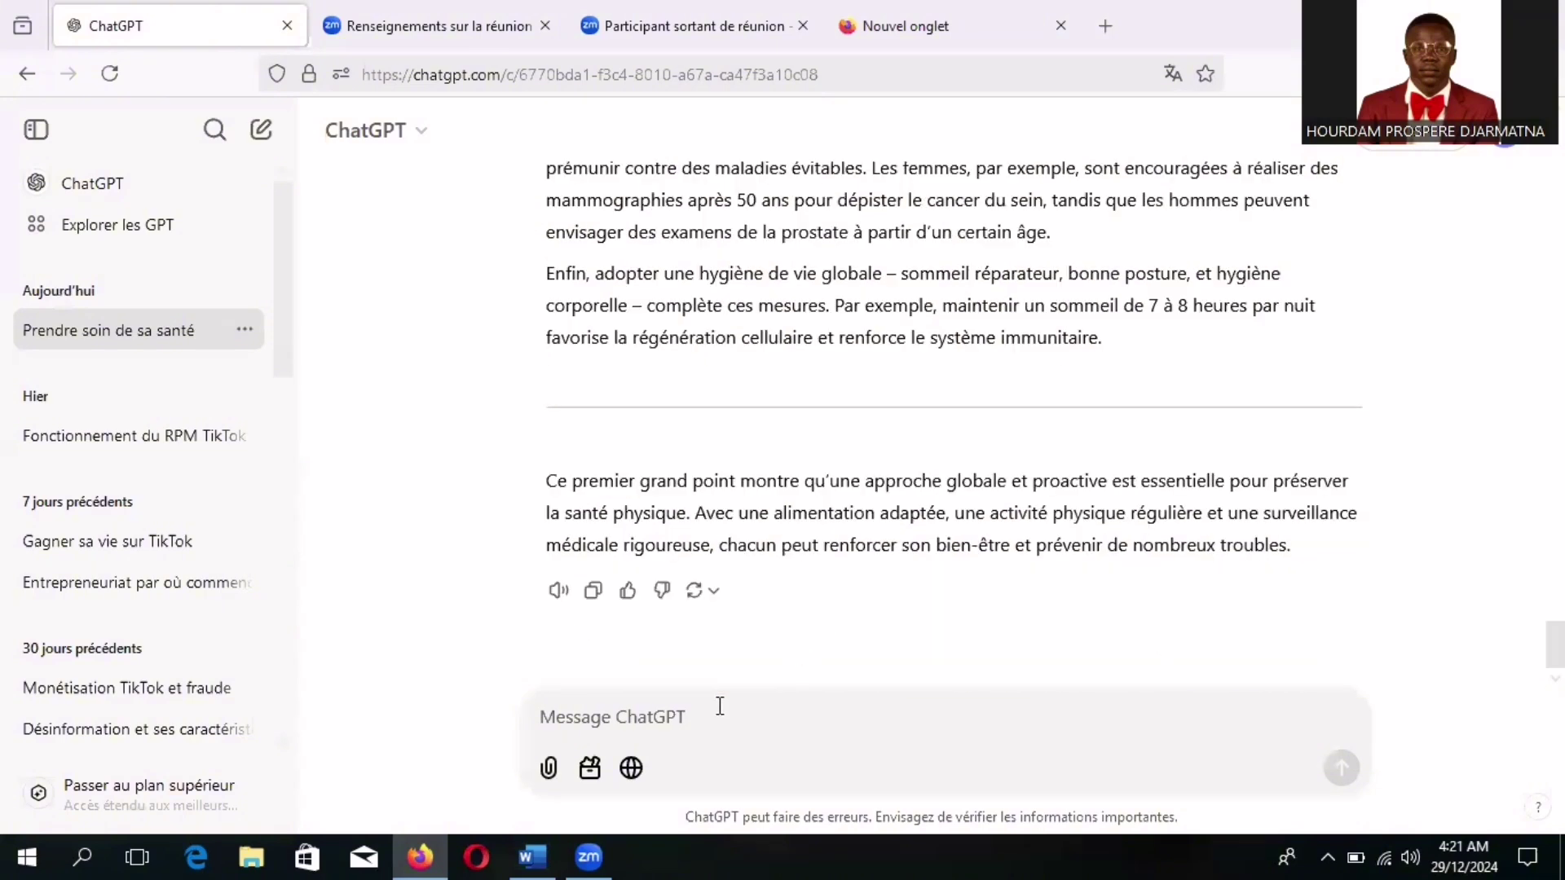
# Send ChatGPT the request "rédige moi le grand II selon le plan avec des exemples précis."
pyautogui.click(697, 722)
pyautogui.write('re')
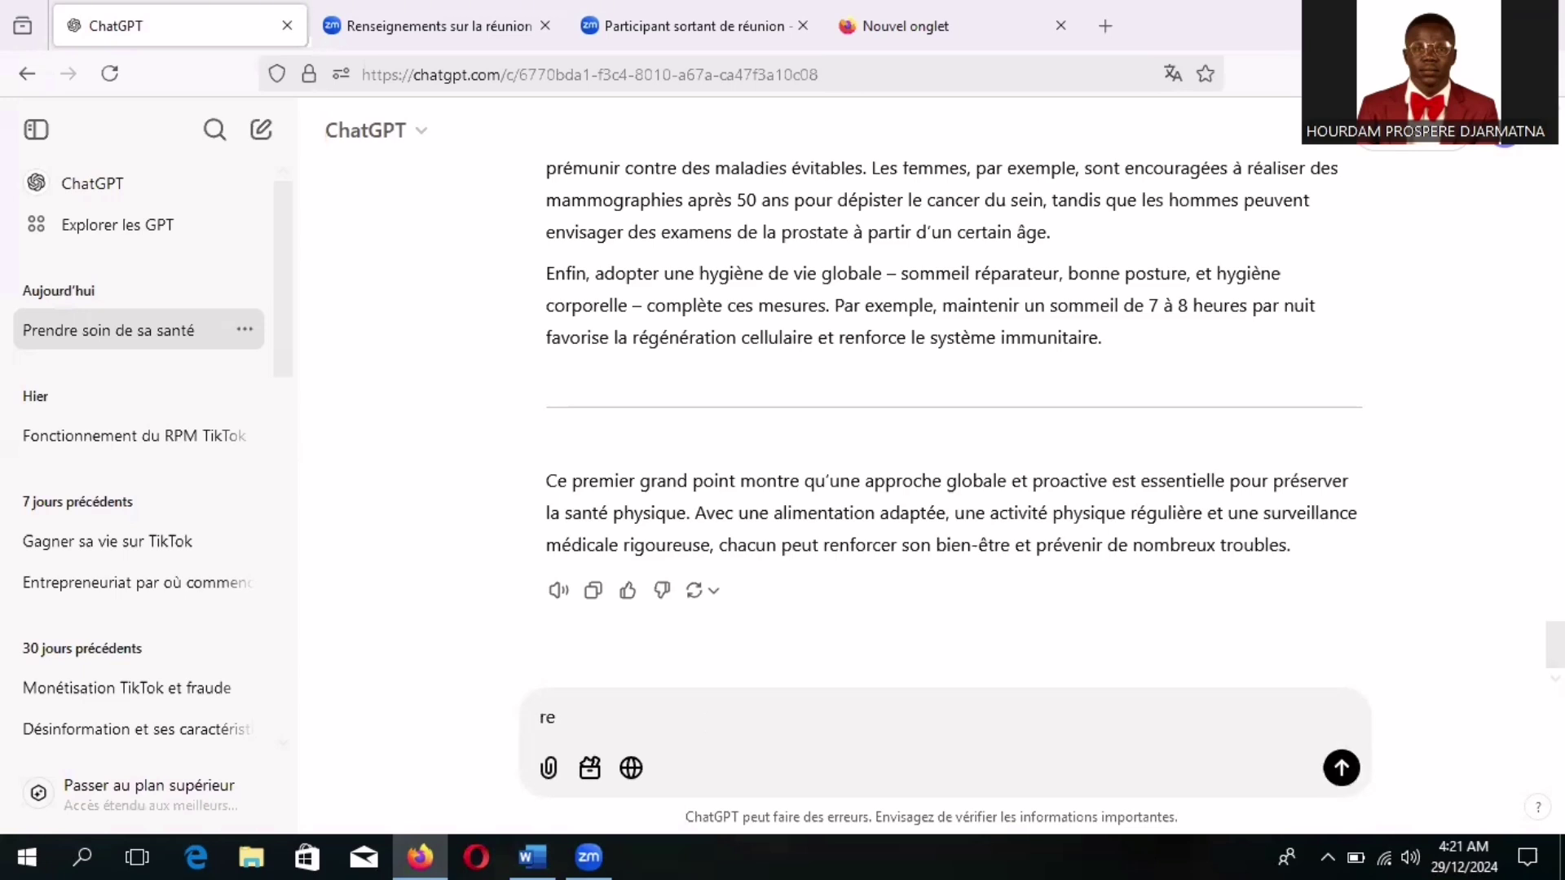
pyautogui.write('dige')
pyautogui.press('BackSpace')
pyautogui.press('BackSpace')
pyautogui.press('BackSpace')
pyautogui.press('BackSpace')
pyautogui.press('BackSpace')
pyautogui.write('é')
pyautogui.write('ge moi le grand ')
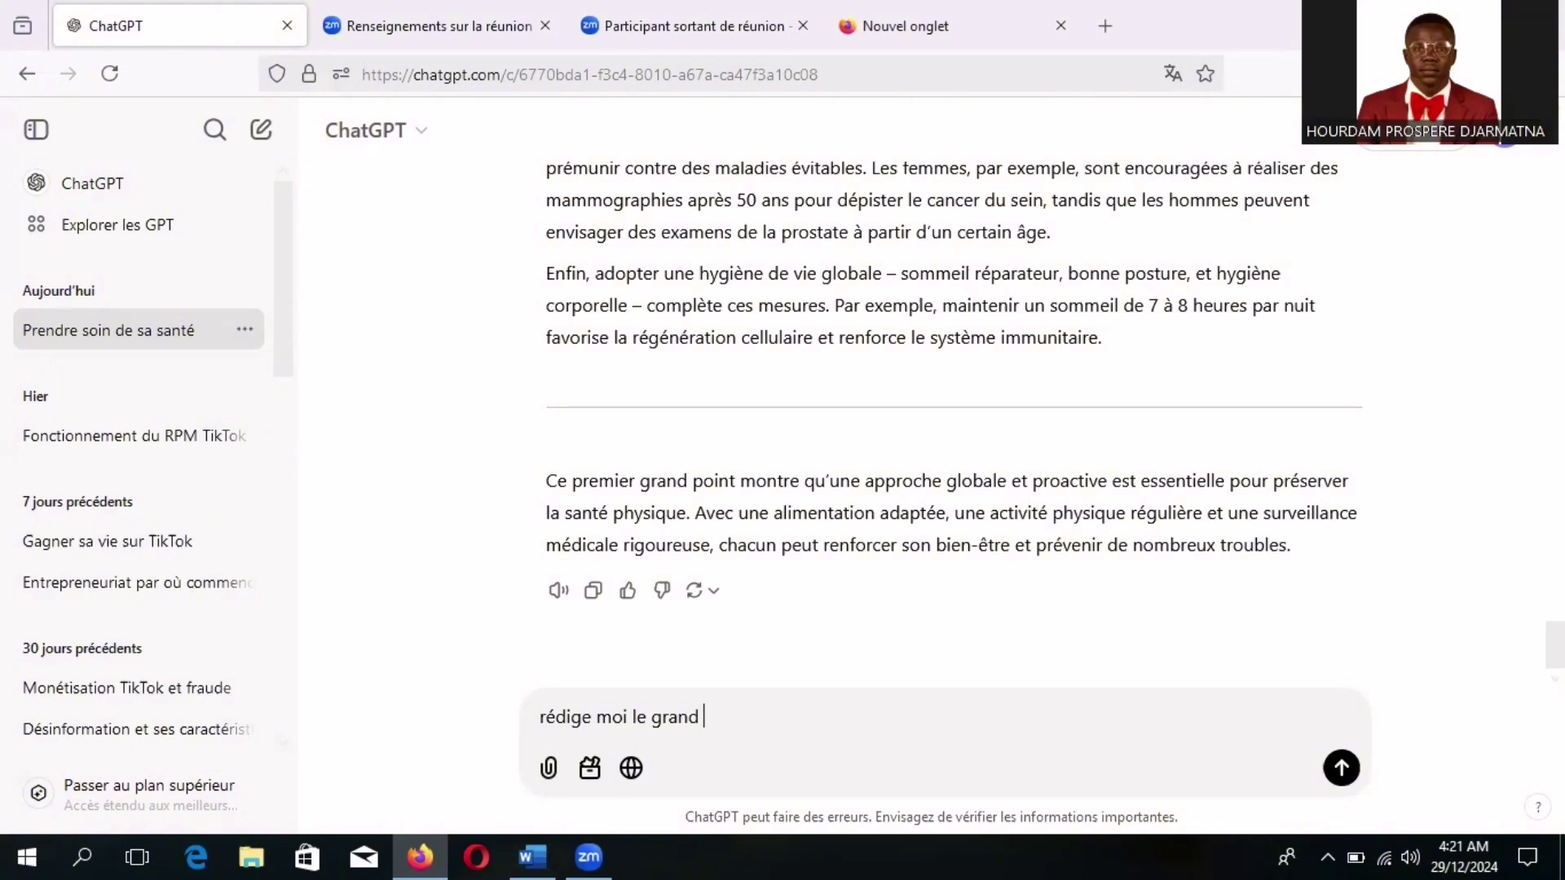
pyautogui.write('II selon le plan avec ')
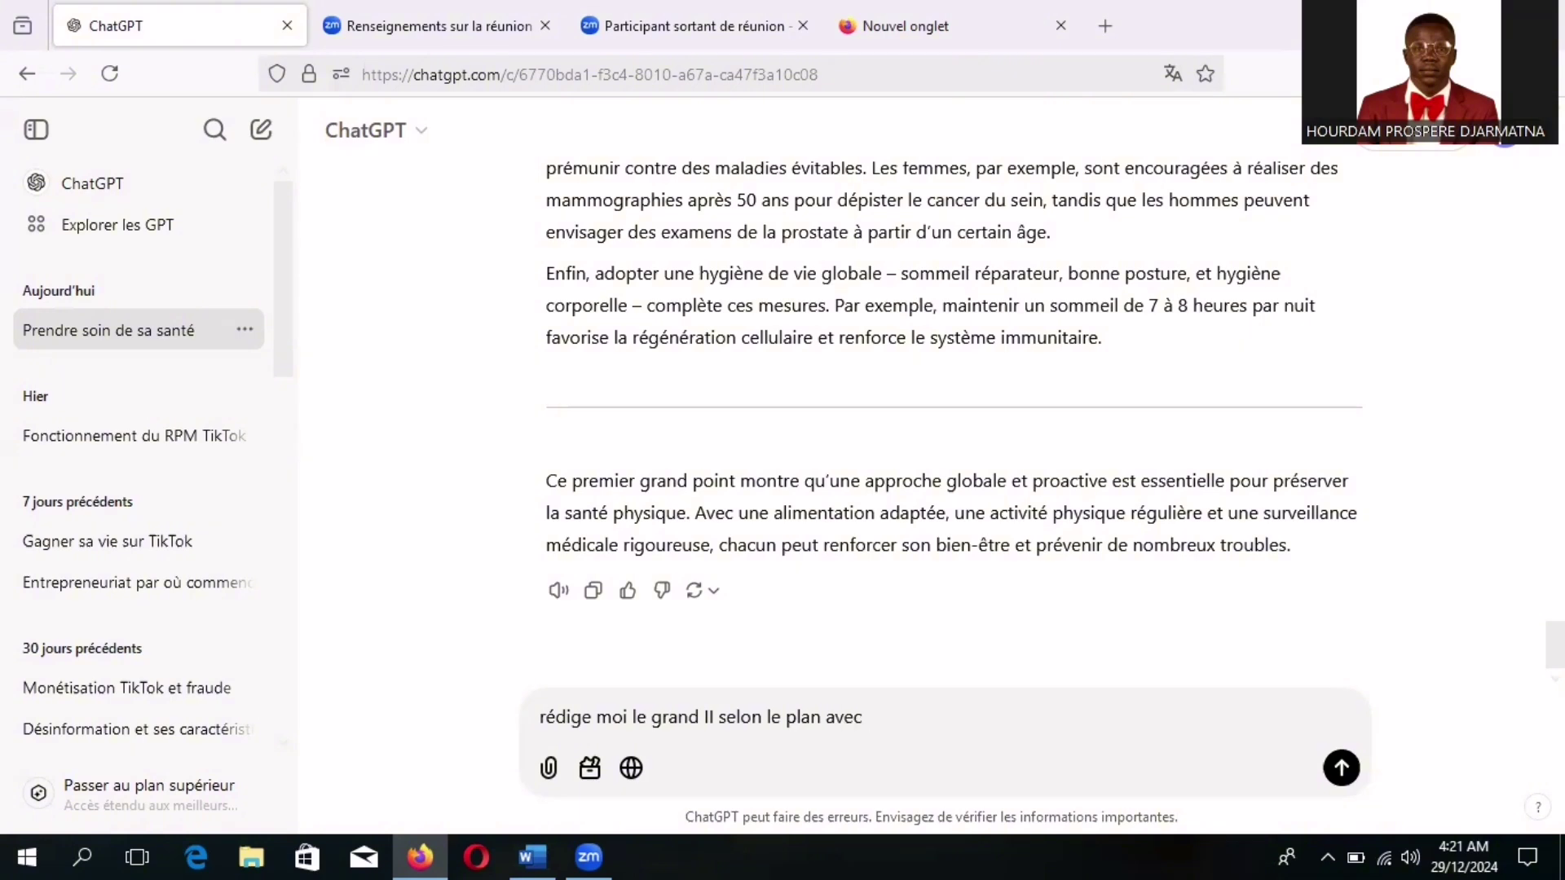
pyautogui.write('d')
pyautogui.press('BackSpace')
pyautogui.write('les ')
pyautogui.write('dé')
pyautogui.write('ta')
pyautogui.write('l')
pyautogui.press('BackSpace')
pyautogui.press('BackSpace')
pyautogui.press('BackSpace')
pyautogui.press('BackSpace')
pyautogui.press('BackSpace')
pyautogui.write('ex')
pyautogui.press('BackSpace')
pyautogui.press('BackSpace')
pyautogui.press('BackSpace')
pyautogui.press('BackSpace')
pyautogui.press('BackSpace')
pyautogui.write('des exemples précis')
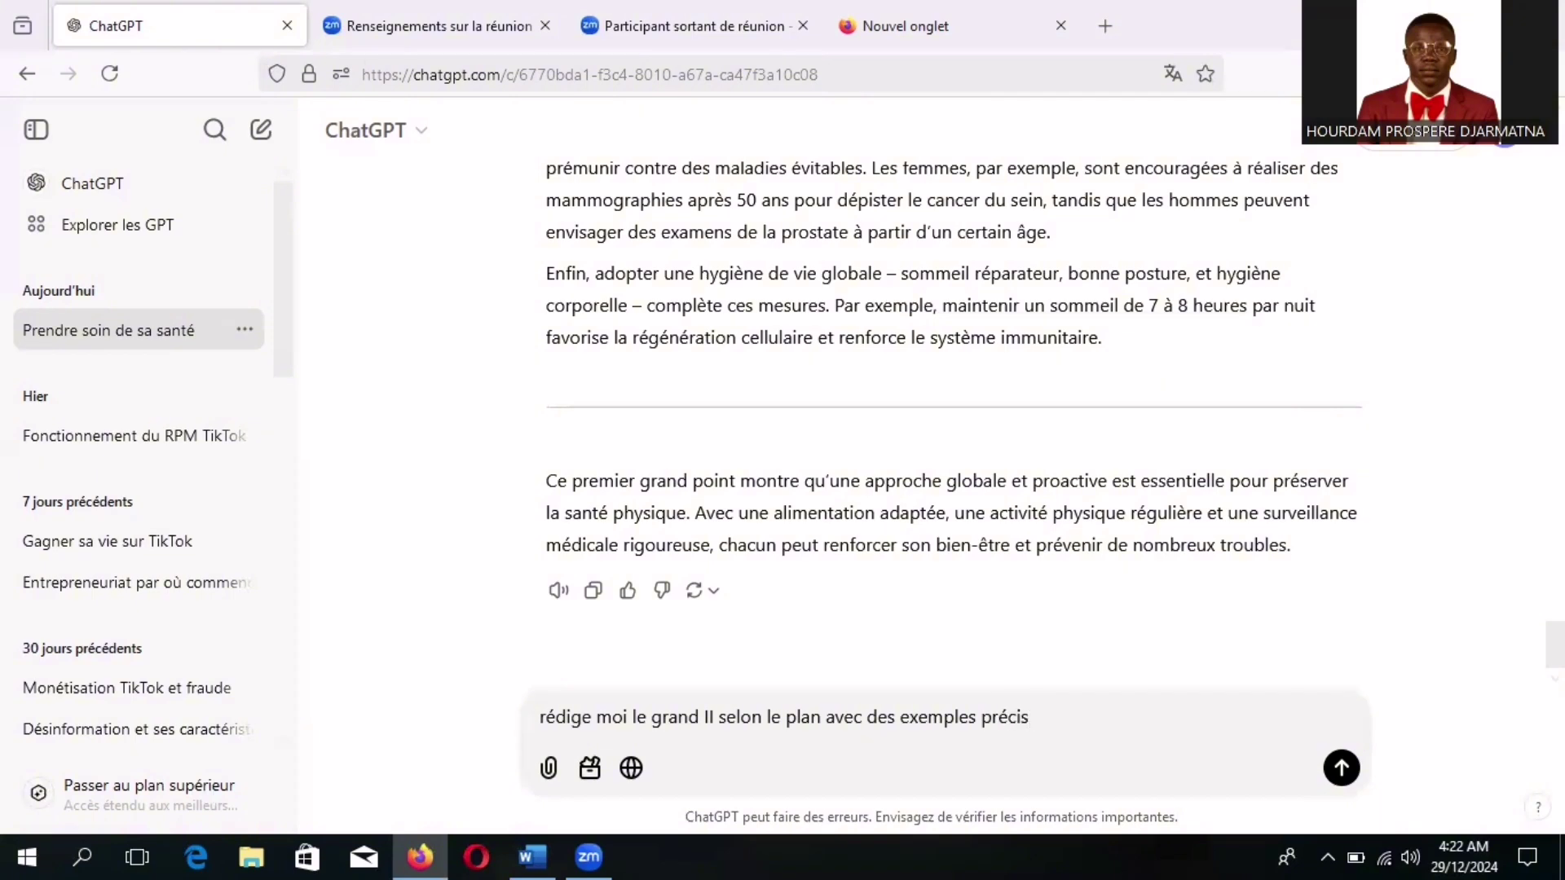
pyautogui.press('BackSpace')
pyautogui.write('.')
pyautogui.click(1341, 769)
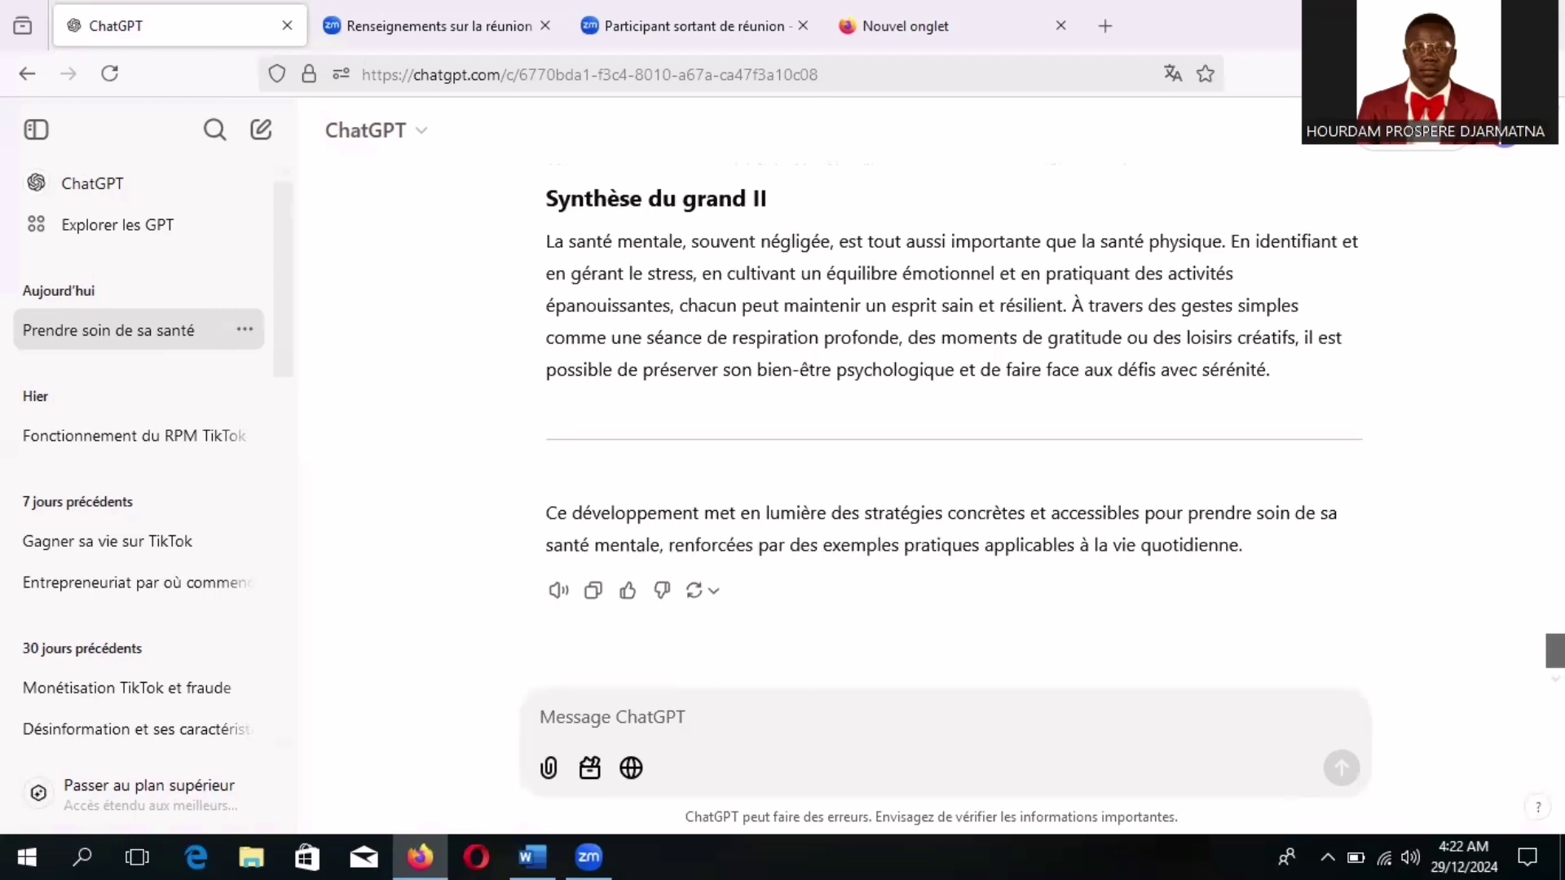
# Copy section II, from its heading through the "Synthèse du grand II" paragraph, and paste it onto the blank last page in Word
pyautogui.scroll(15, 932, 648)
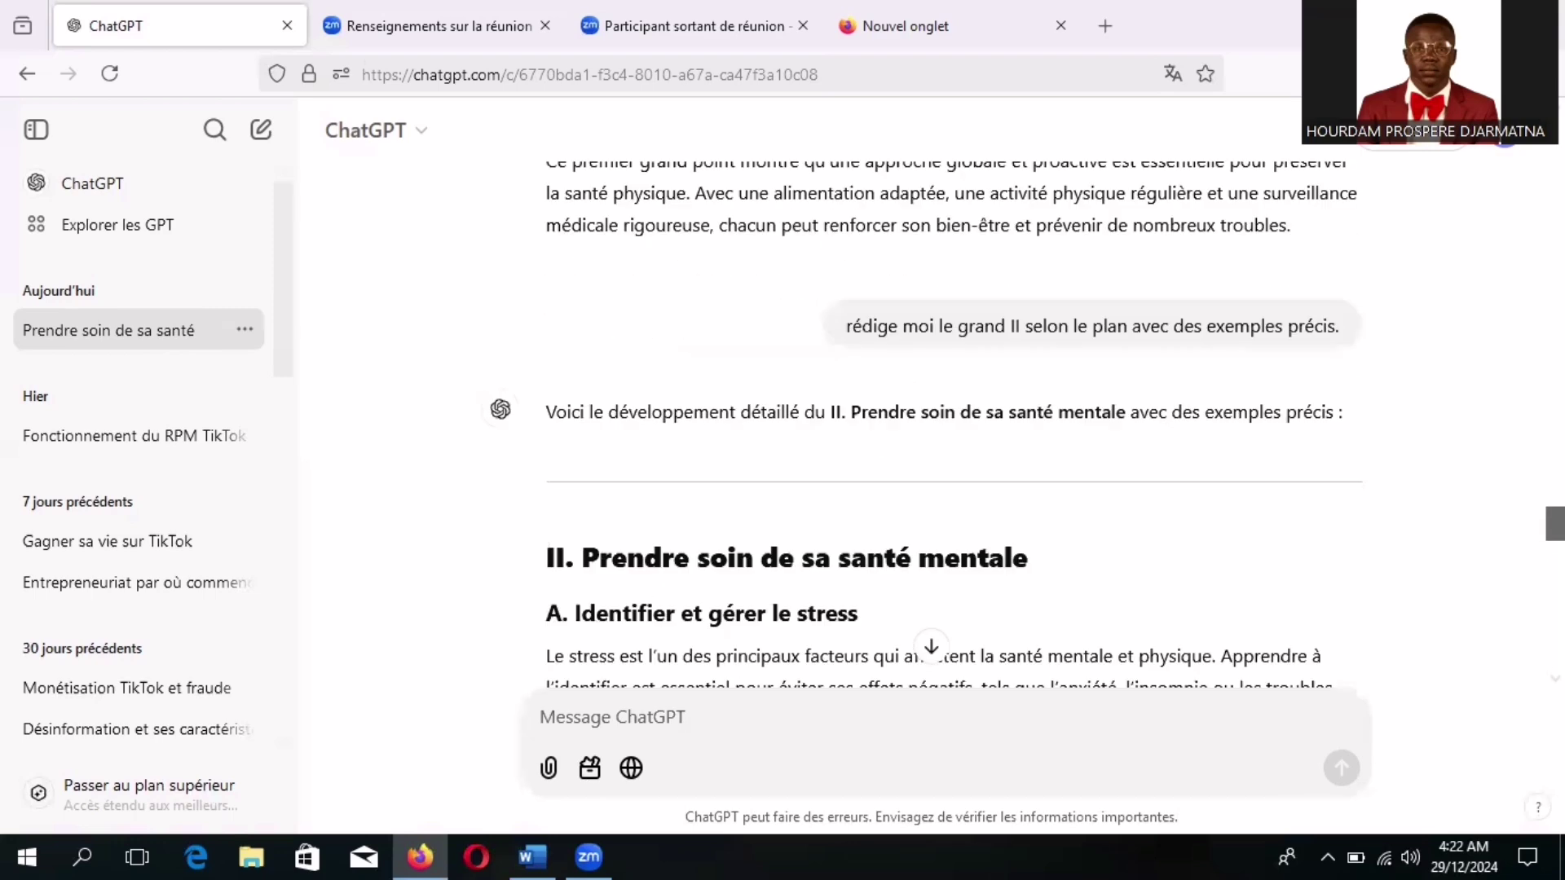
pyautogui.moveTo(1555, 515); pyautogui.dragTo(1555, 542)
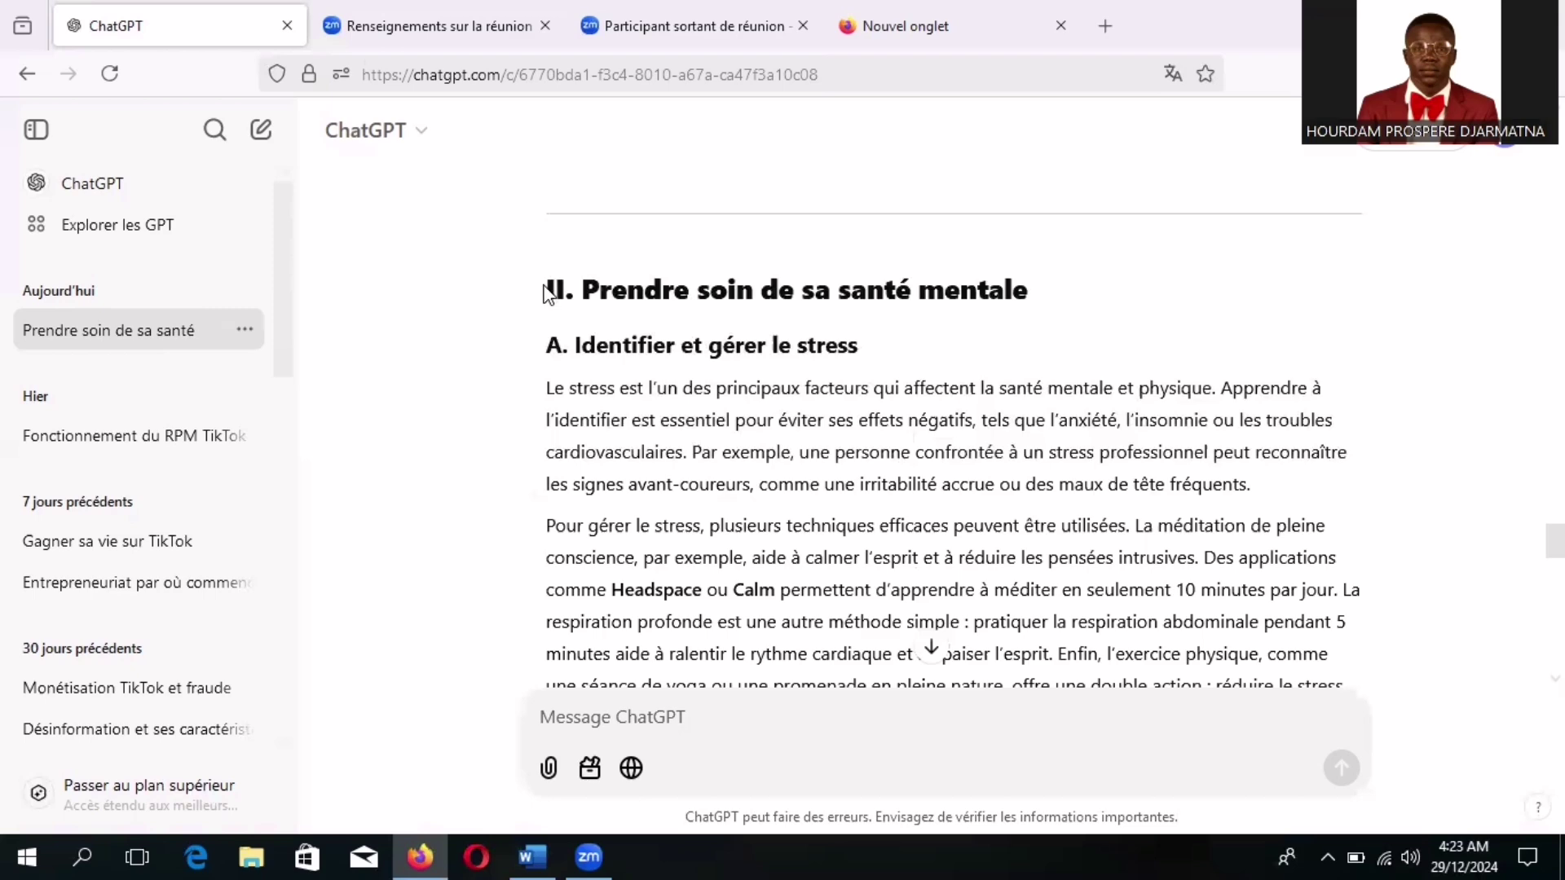
pyautogui.moveTo(544, 291); pyautogui.dragTo(1347, 403)
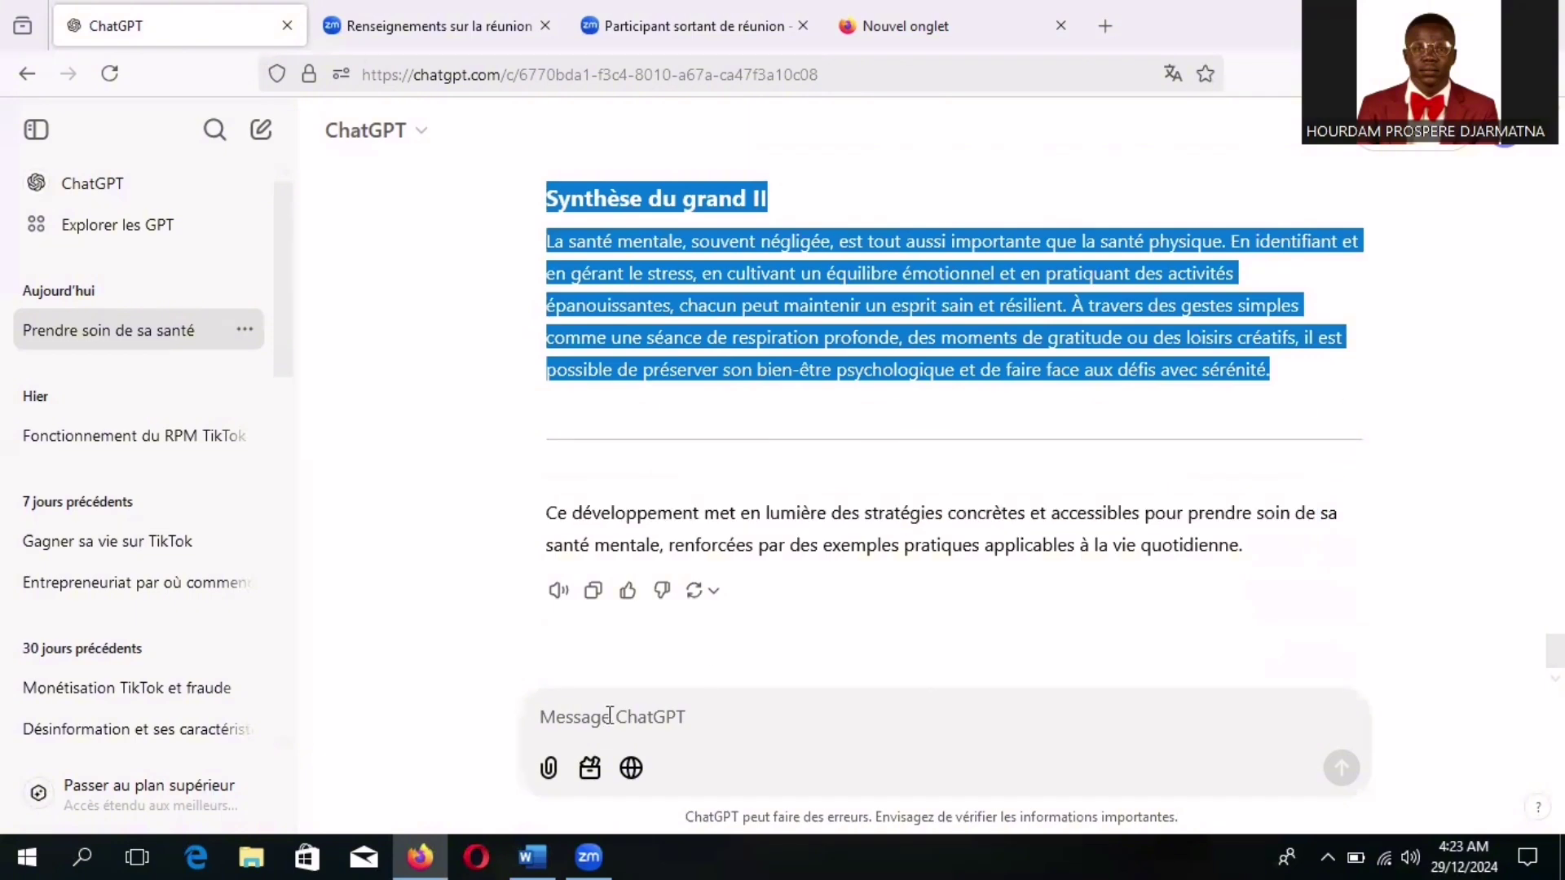
pyautogui.click(535, 853)
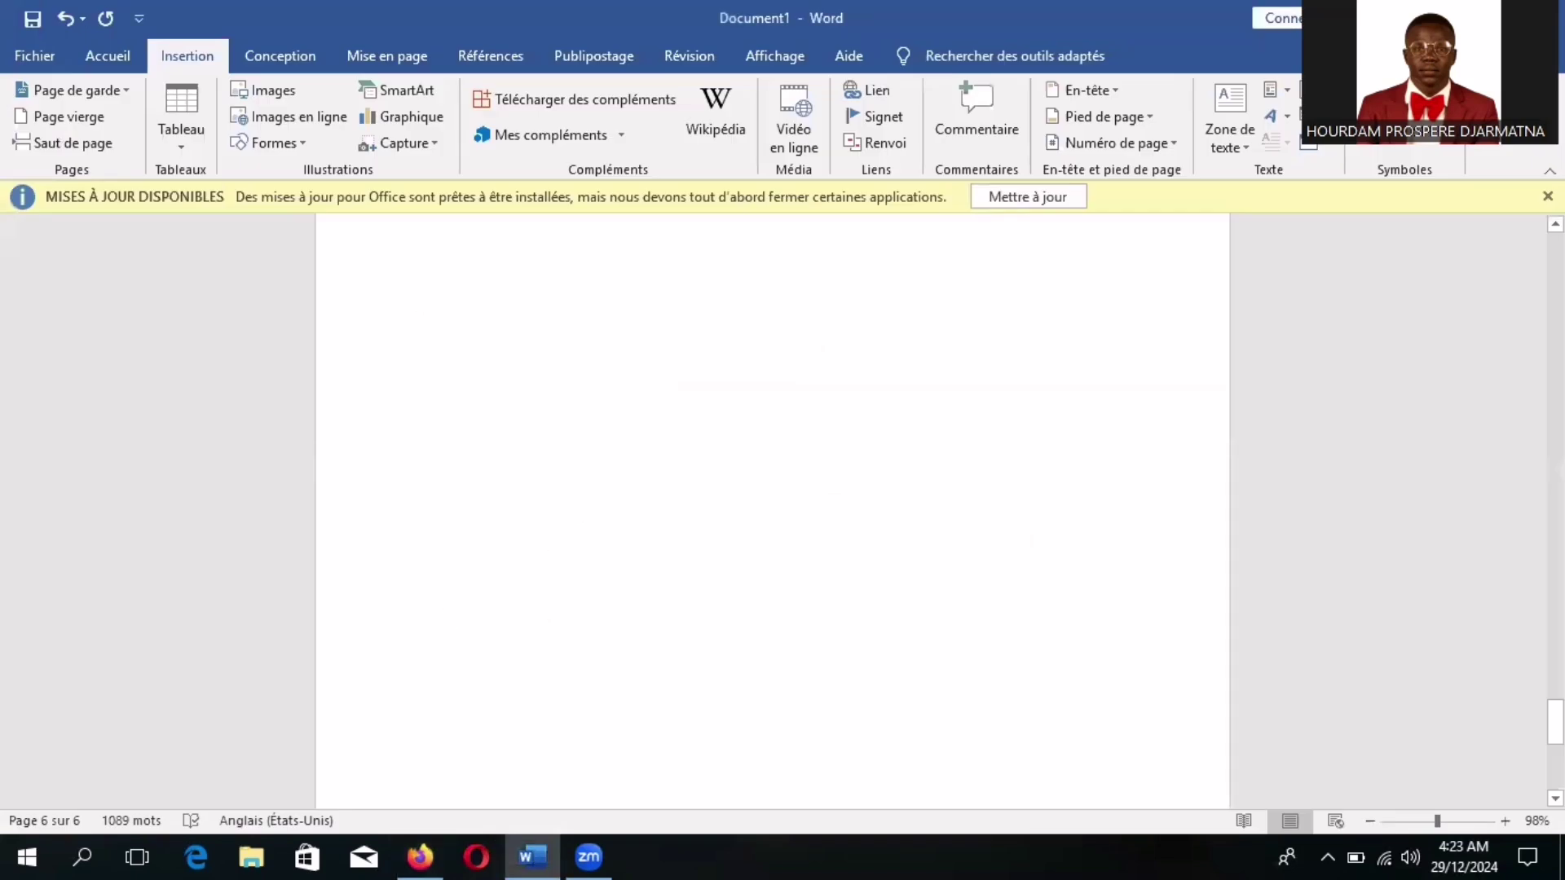
pyautogui.scroll(3, 483, 644)
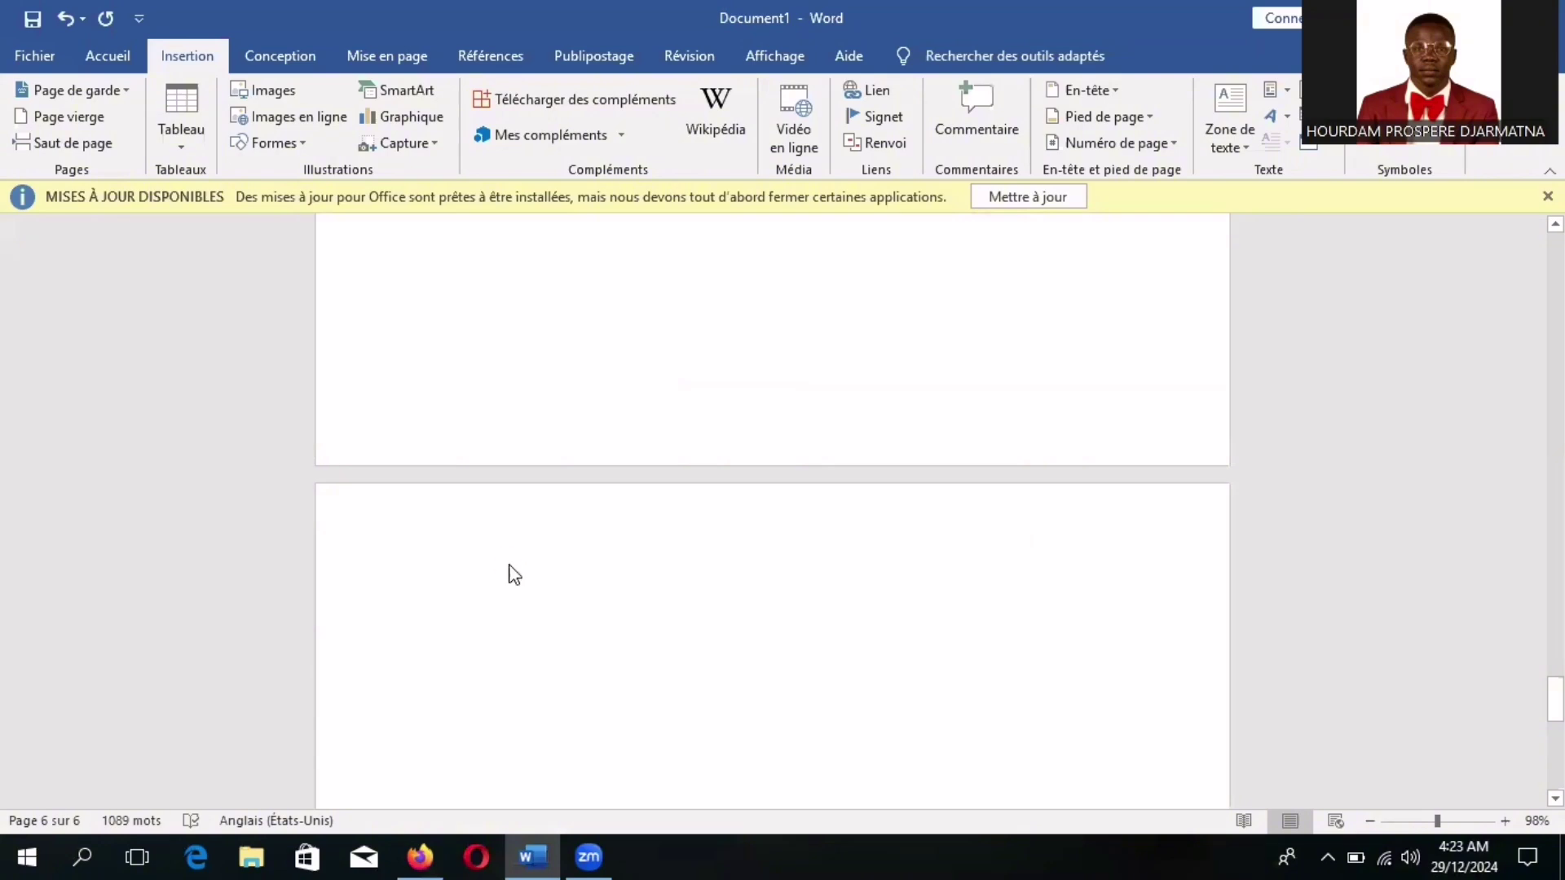
pyautogui.write('Les activités physiques, comme la danse ou les randonnées, combinent bien-être mental et plaisir. Par exemple, rejoindre un cours de danse salsa permet de se détendre tout en socialisant avec d’autres participants. Enfin, les actes altruistes, comme le bénévolat dans une association locale, donnent un sens à la vie et renforcent le sentiment d’appartenance. Aider dans une banque alimentaire, par exemple, non seulement soutient les autres, mais procure également une profonde satisfaction personnelle.  Synthèse du grand II La santé mentale, souvent négligée, est tout aussi importante que la santé physique. En identifiant et en gérant le stress, en cultivant un équilibre émotionnel et en pratiquant des activités épanouissantes, chacun peut maintenir un esprit sain et résilient. À travers des gestes simples comme une séance de respiration profonde, des moments de gratitude ou des loisirs créatifs, il est possible de préserver son bien-être psychologique et de faire face aux défis avec sérénité.')
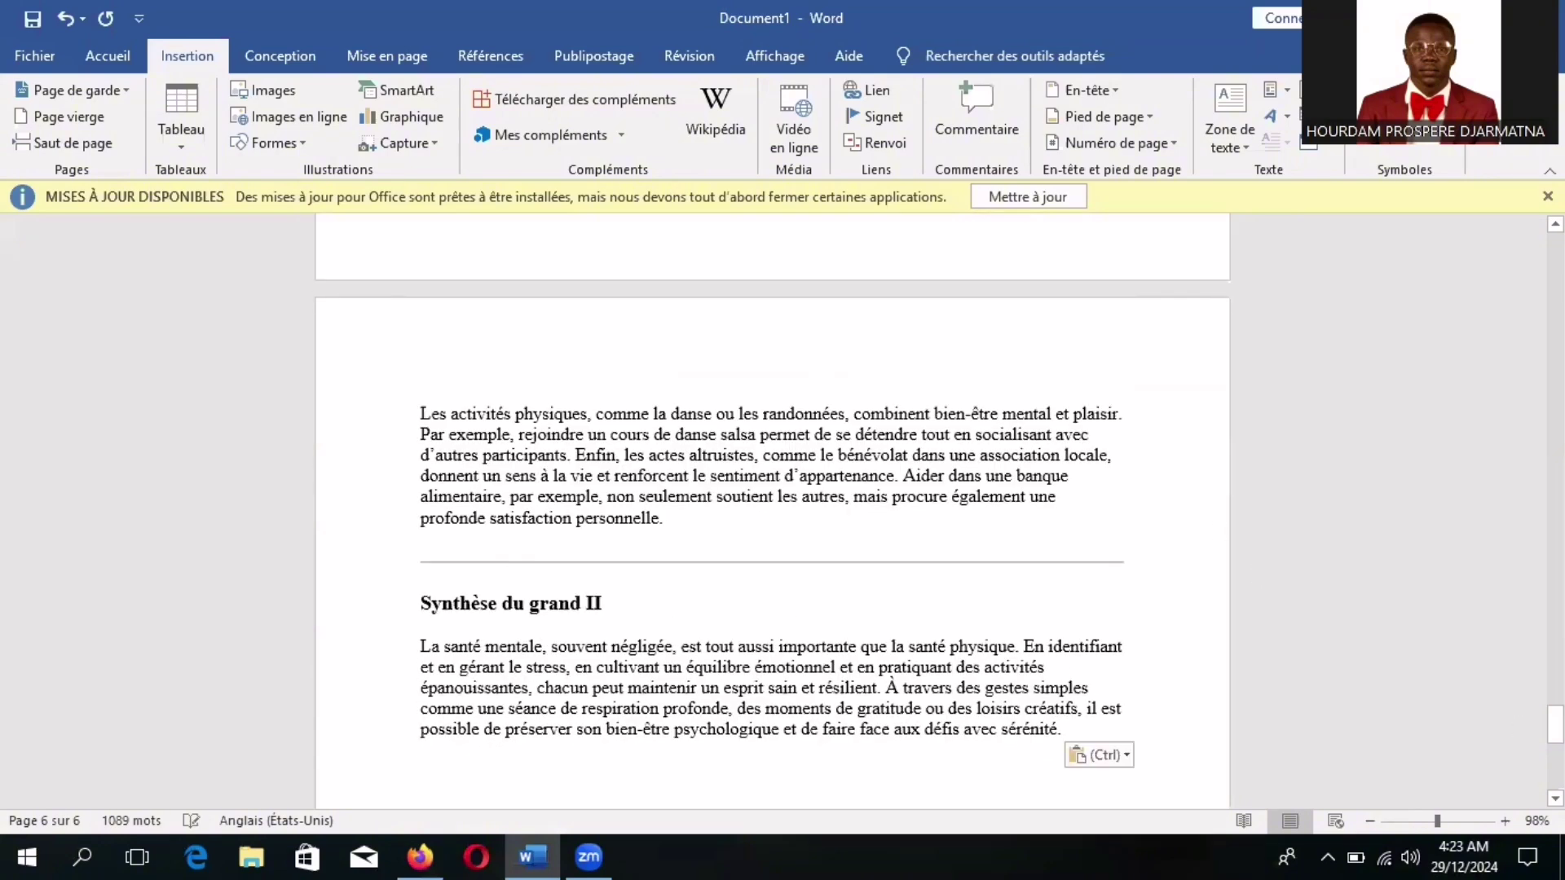
pyautogui.scroll(8, 1518, 728)
pyautogui.scroll(3, 774, 505)
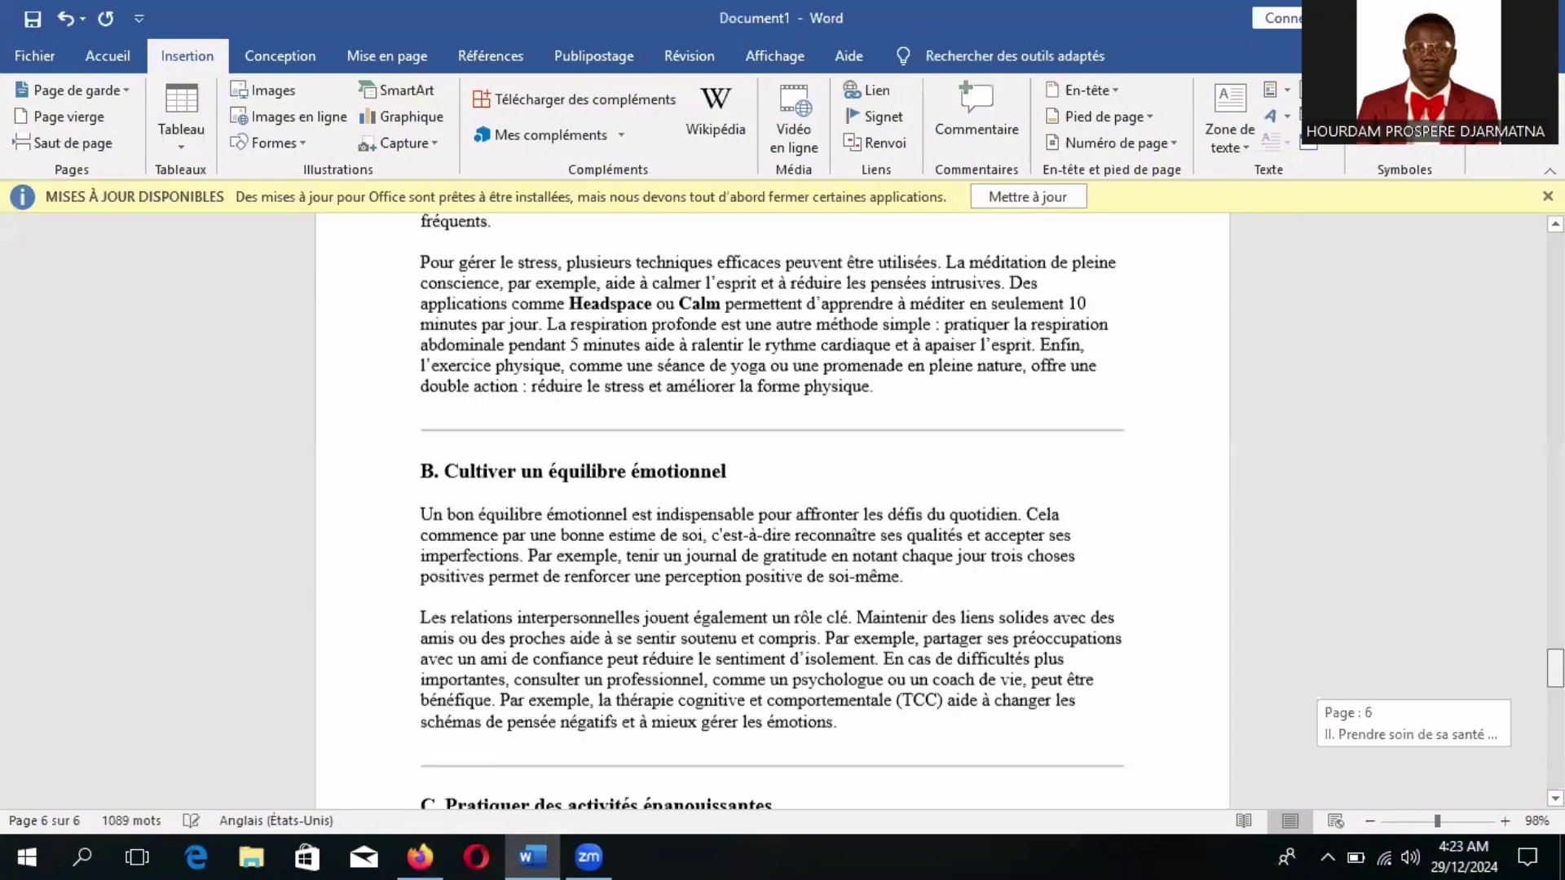
# Return to ChatGPT and send the request "rédige moi la grand III en suivant la structure proposée."
pyautogui.click(419, 854)
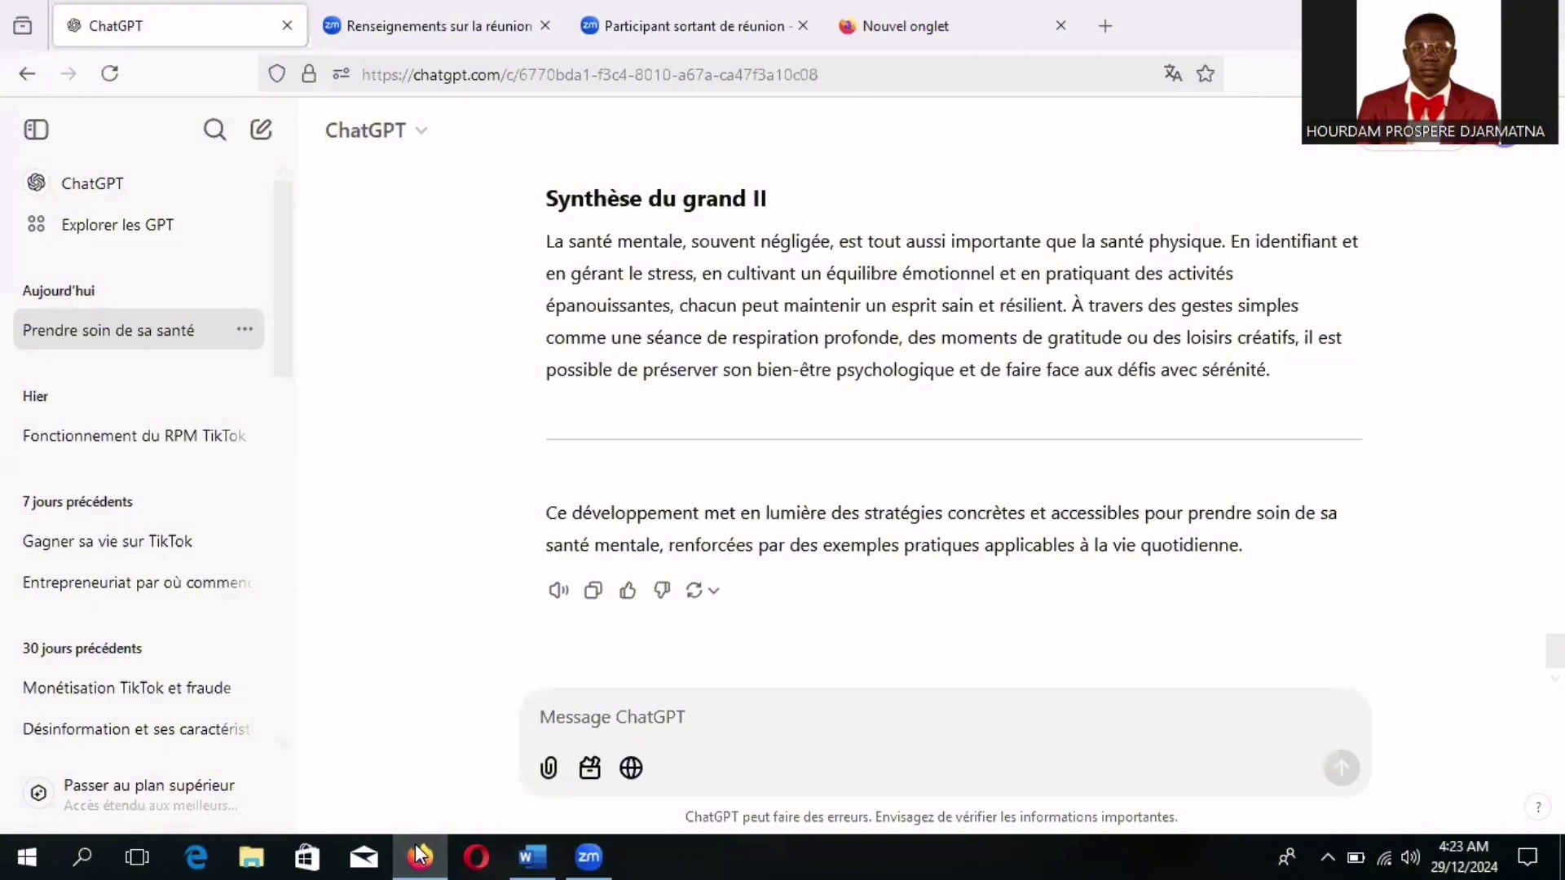
pyautogui.write('r')
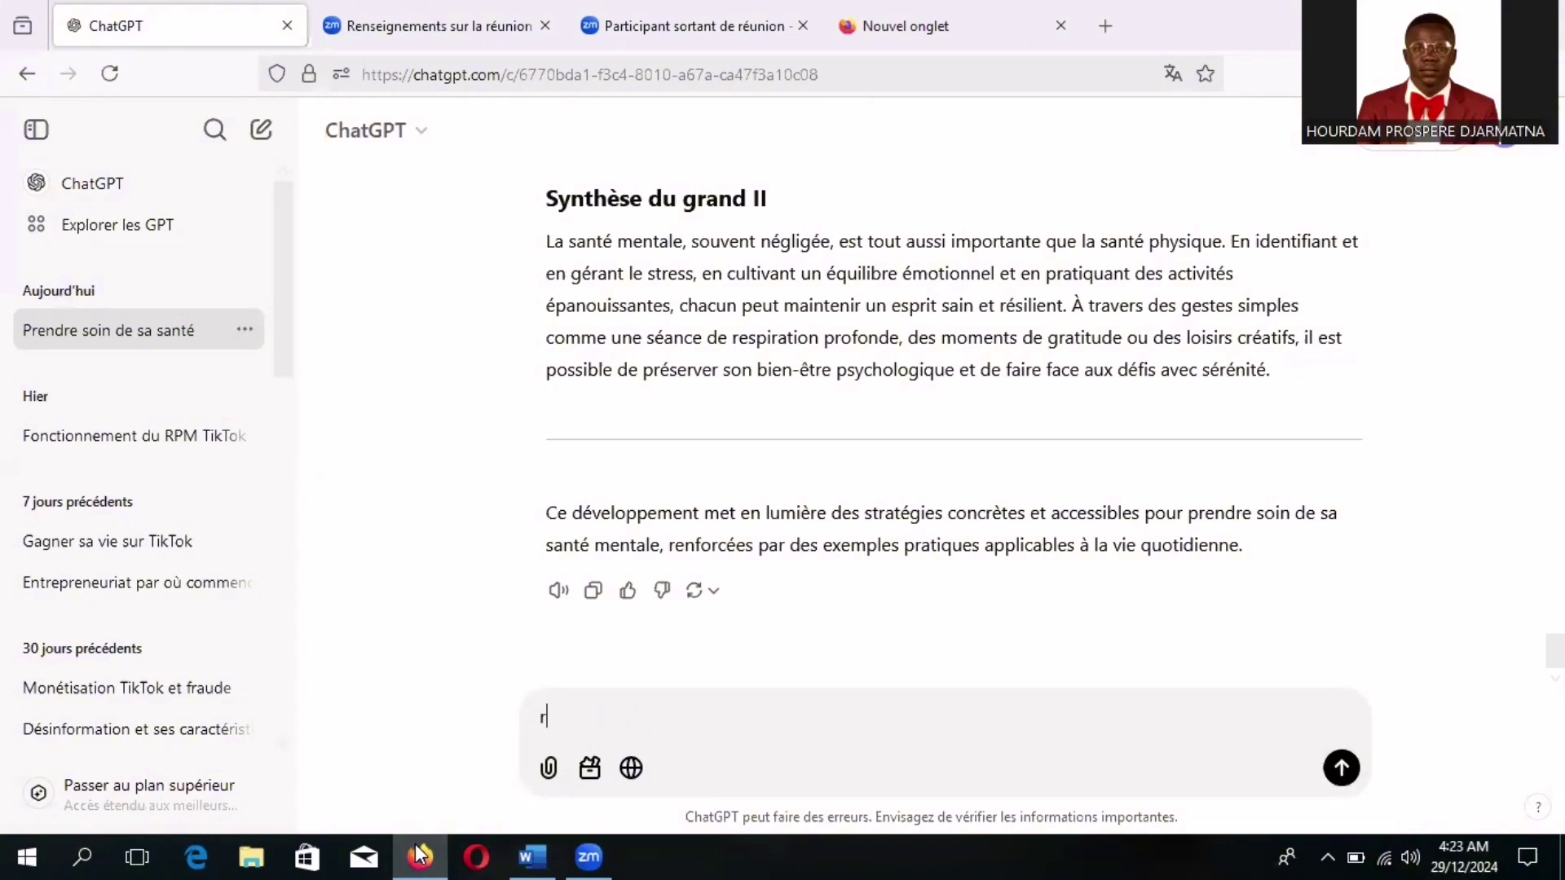
pyautogui.write('é')
pyautogui.write('d')
pyautogui.write('ig')
pyautogui.write('e')
pyautogui.write(' moi ')
pyautogui.write('l')
pyautogui.write('a gr')
pyautogui.write('k')
pyautogui.press('BackSpace')
pyautogui.write('abs')
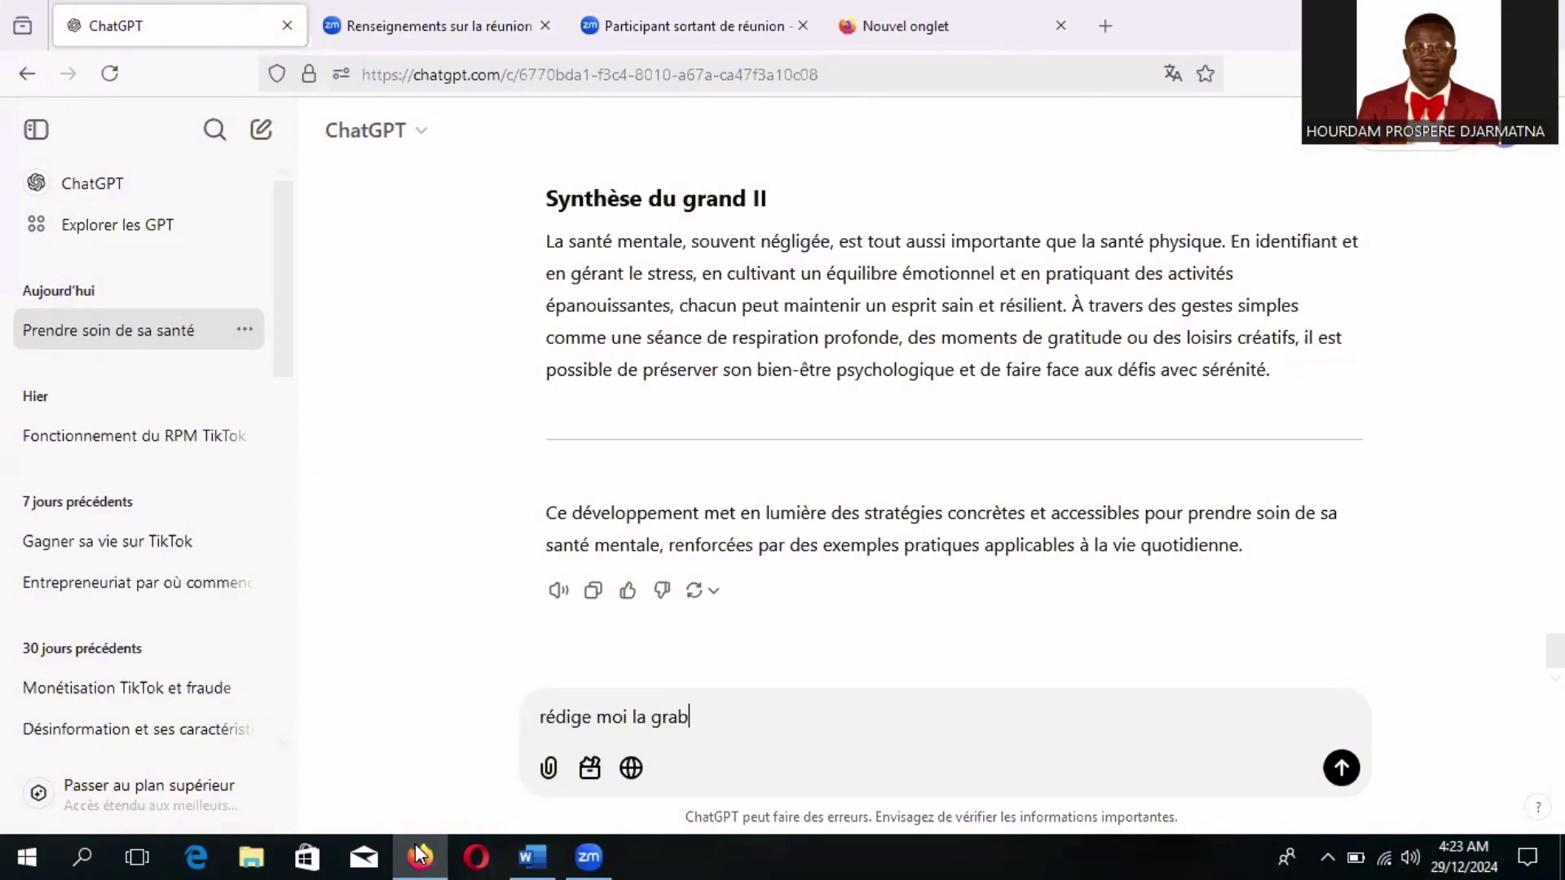
pyautogui.press('BackSpace')
pyautogui.press('BackSpace')
pyautogui.write('nd III en suivant ')
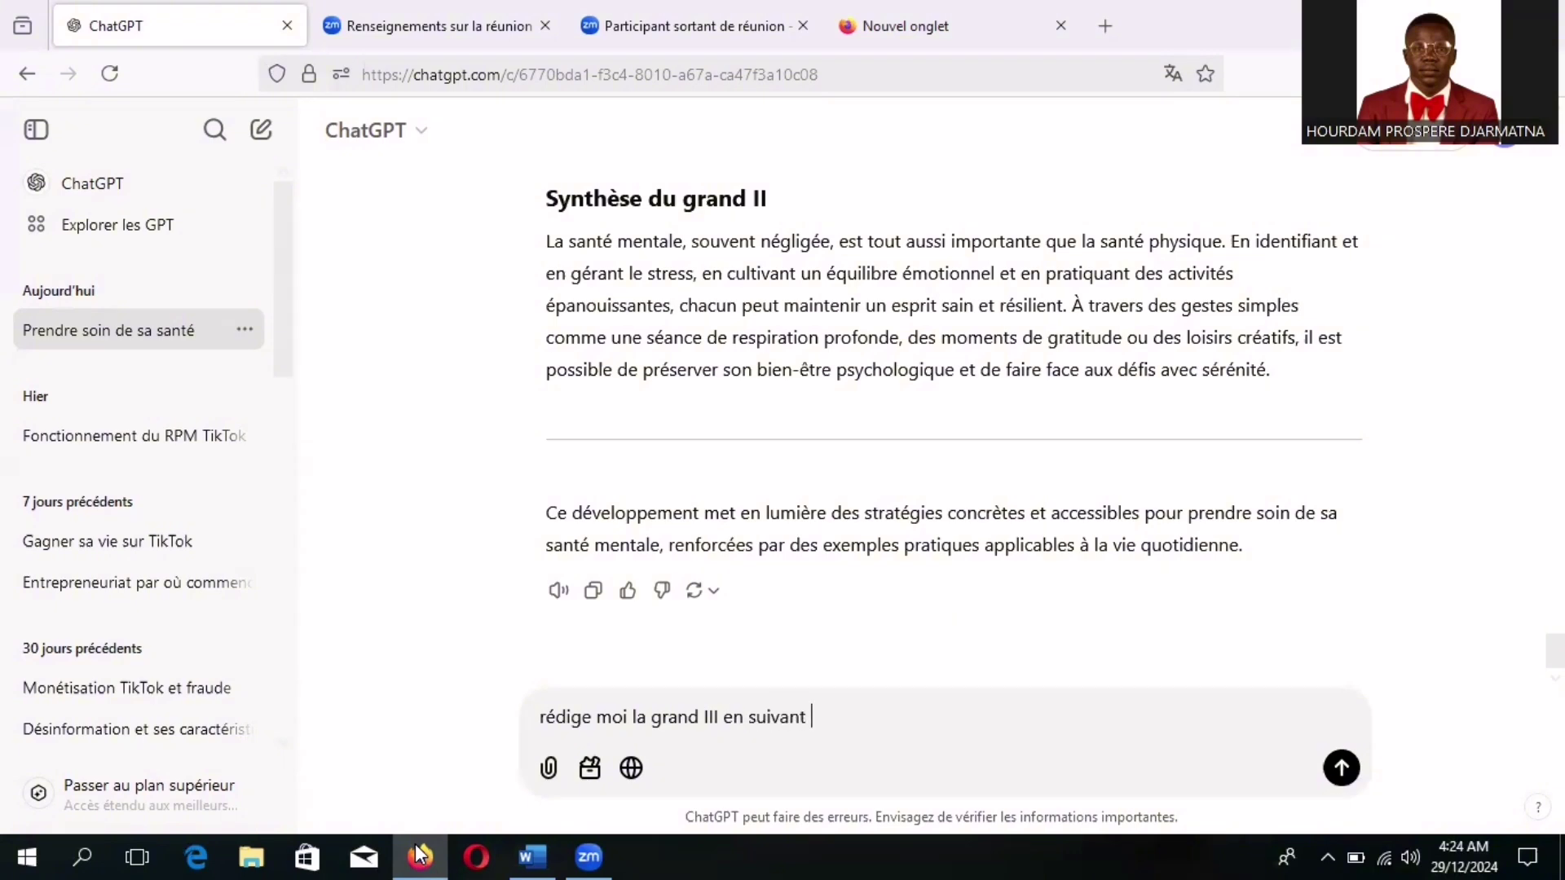
pyautogui.write('la')
pyautogui.write(' s')
pyautogui.write('tr')
pyautogui.write('uc')
pyautogui.write('tire')
pyautogui.press('BackSpace')
pyautogui.press('BackSpace')
pyautogui.press('BackSpace')
pyautogui.press('BackSpace')
pyautogui.write('ure propos')
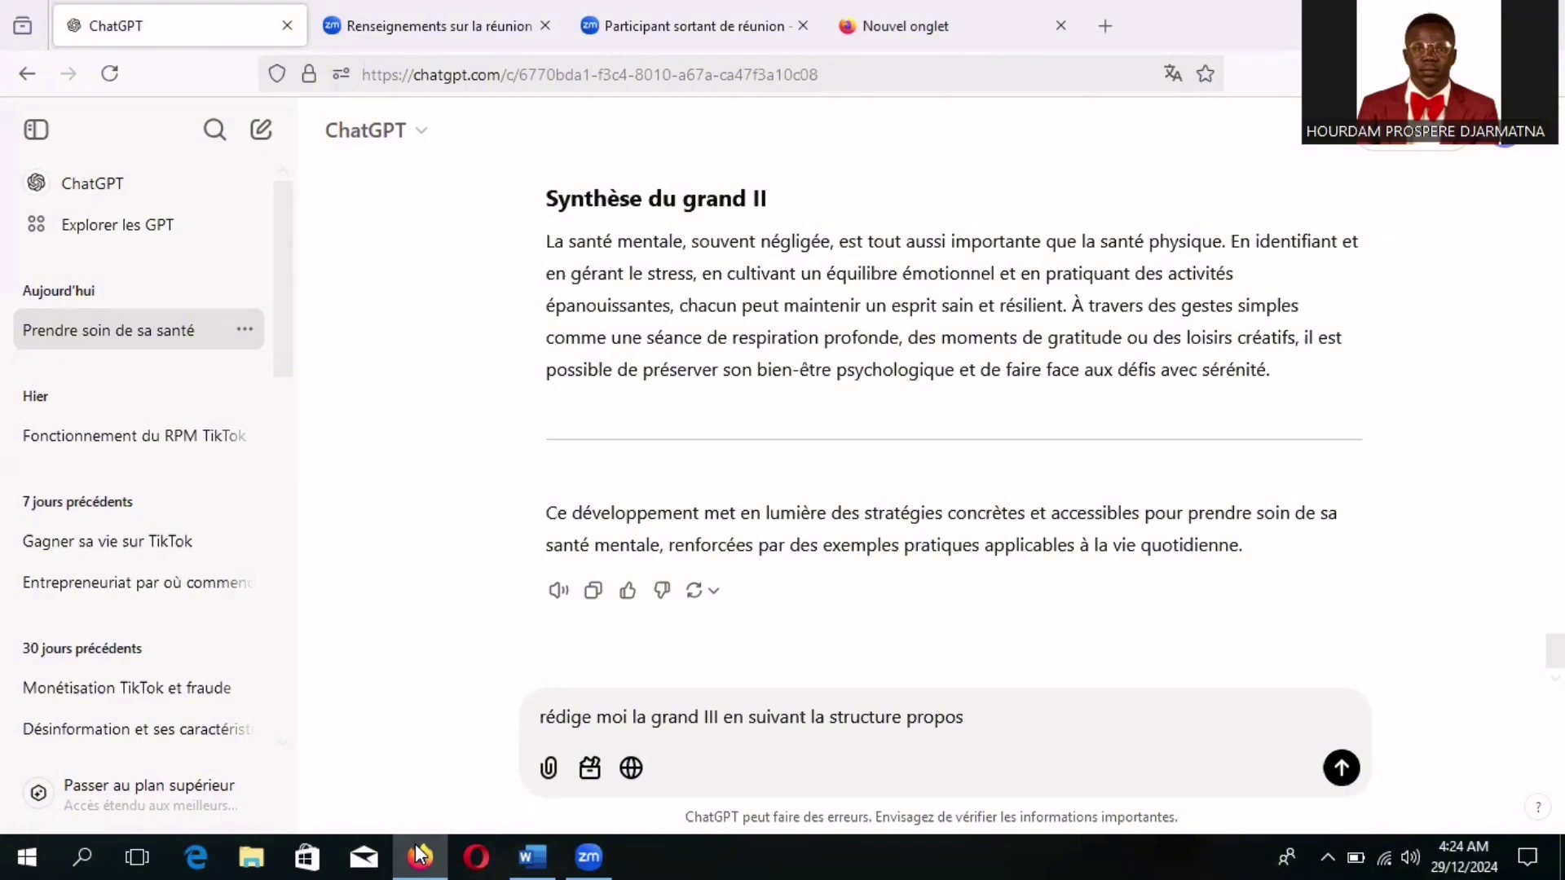
pyautogui.write('ée.')
pyautogui.click(1341, 768)
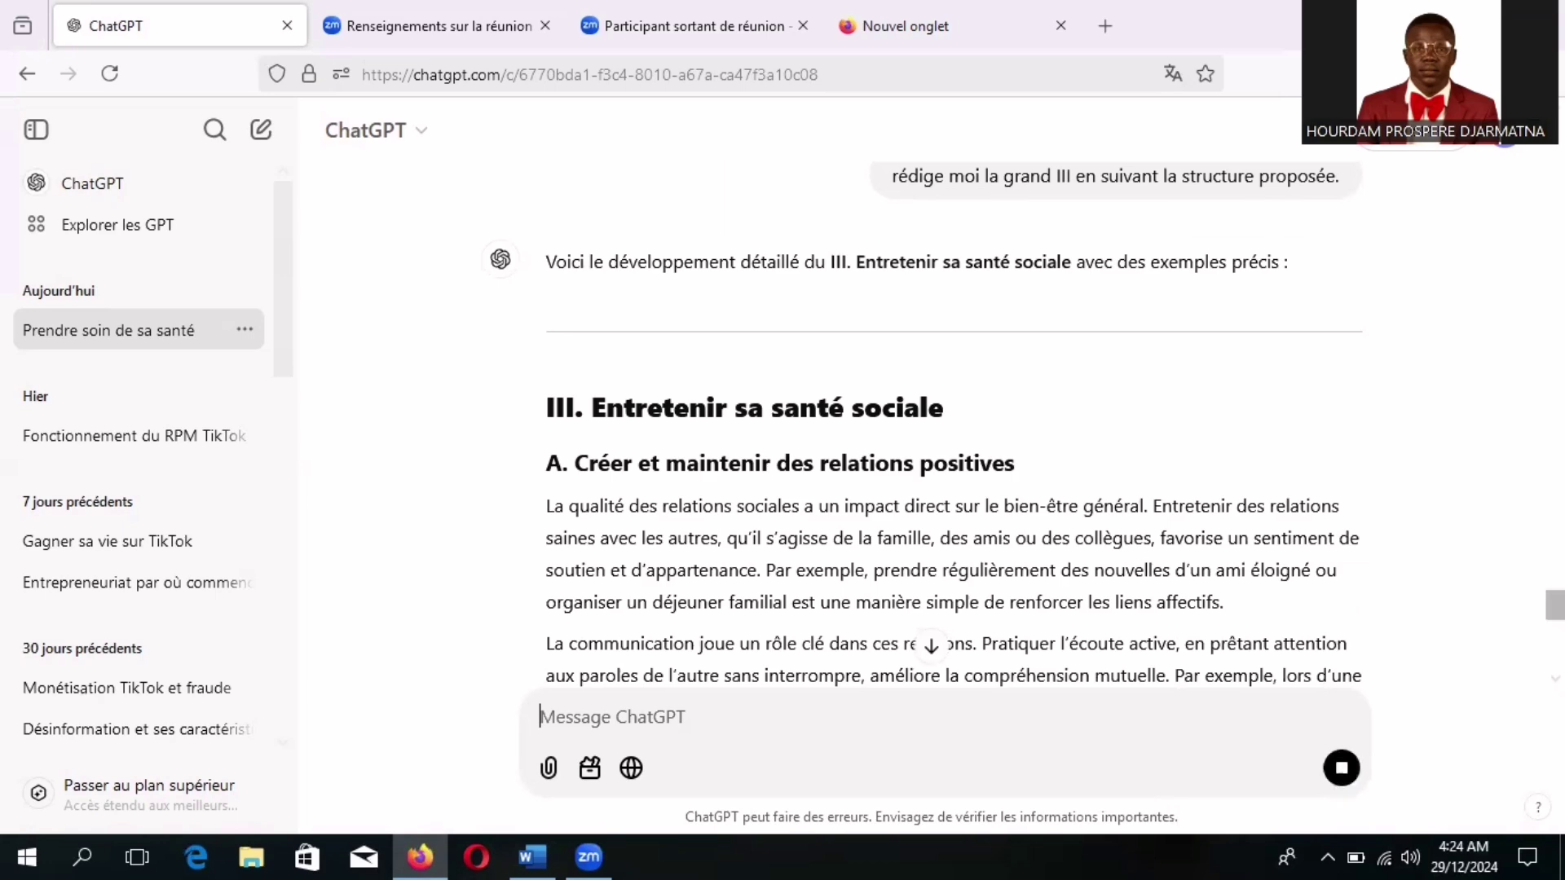
# Copy section III, from its heading through the "Synthèse du grand III" paragraph, leaving out the closing remark
pyautogui.moveTo(1555, 597); pyautogui.dragTo(1555, 638)
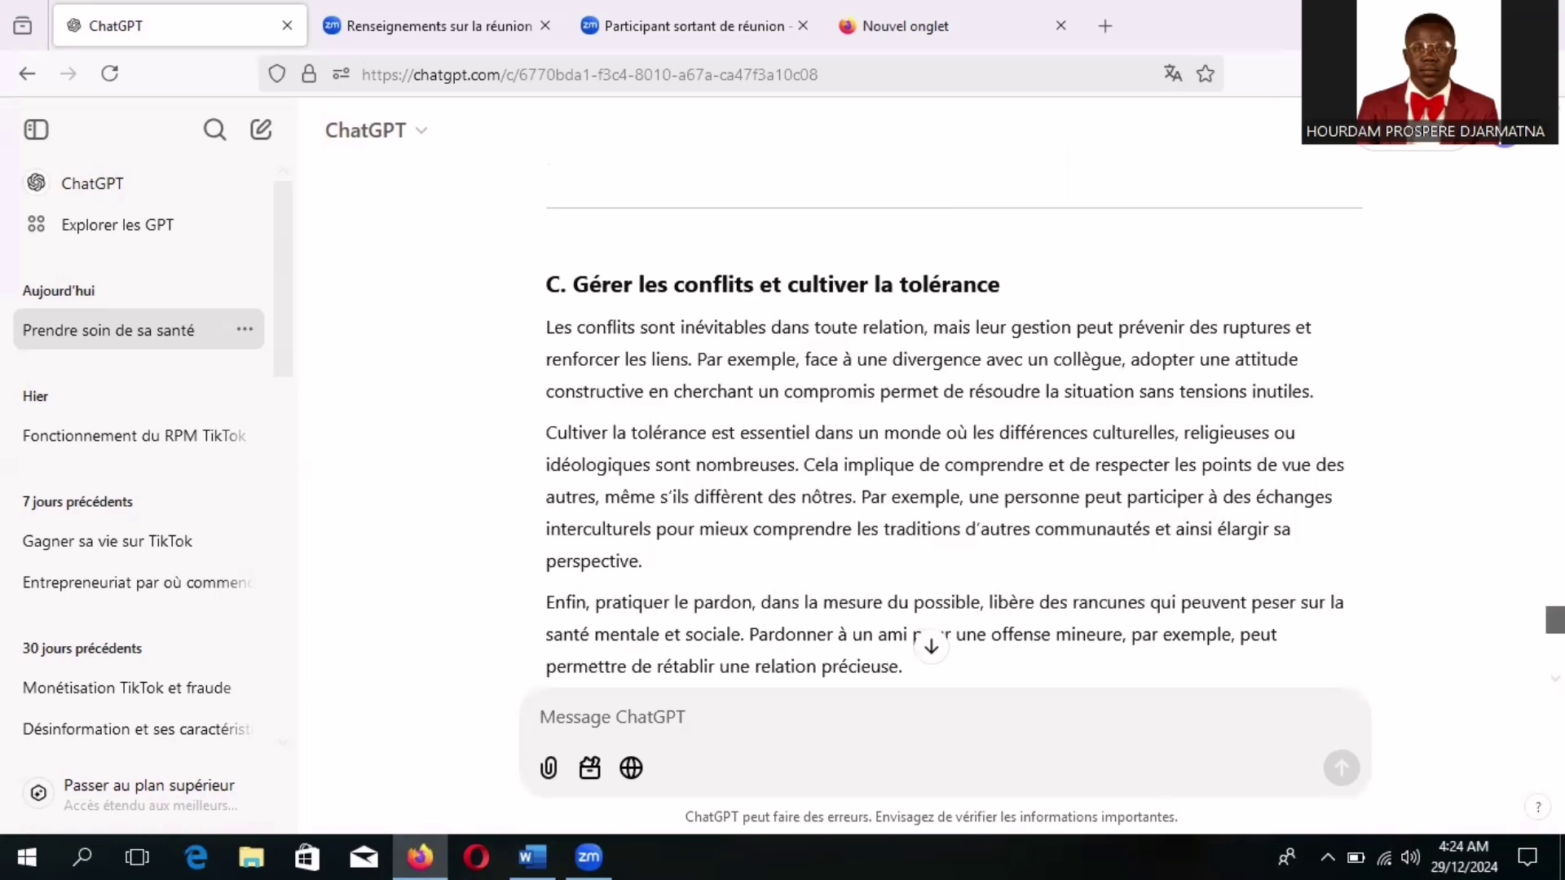
pyautogui.scroll(-2, 945, 440)
pyautogui.scroll(10, 945, 424)
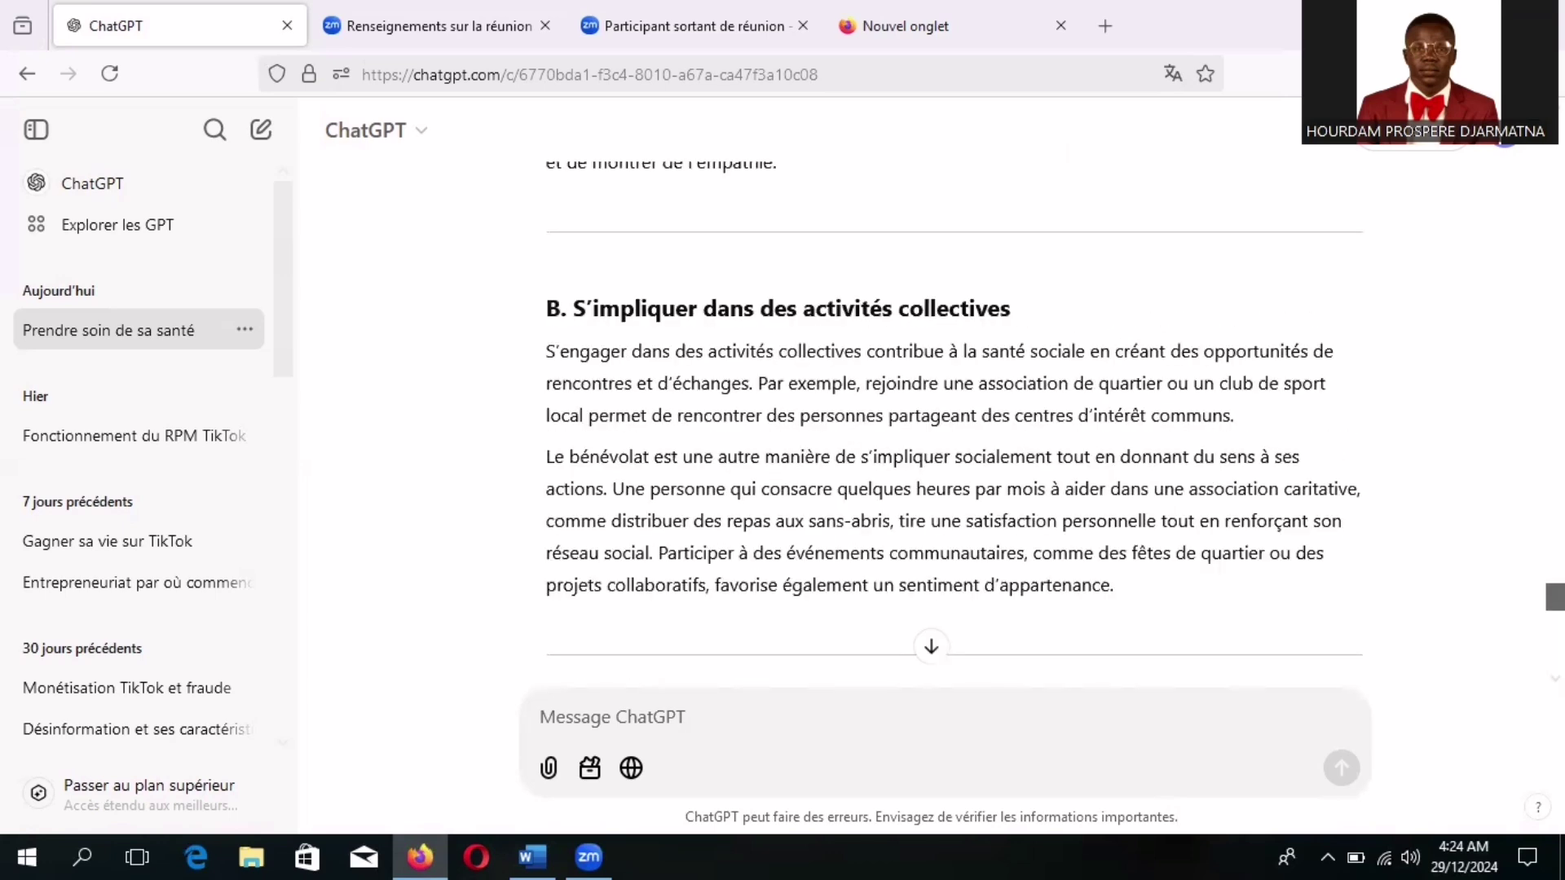
pyautogui.scroll(-2, 931, 640)
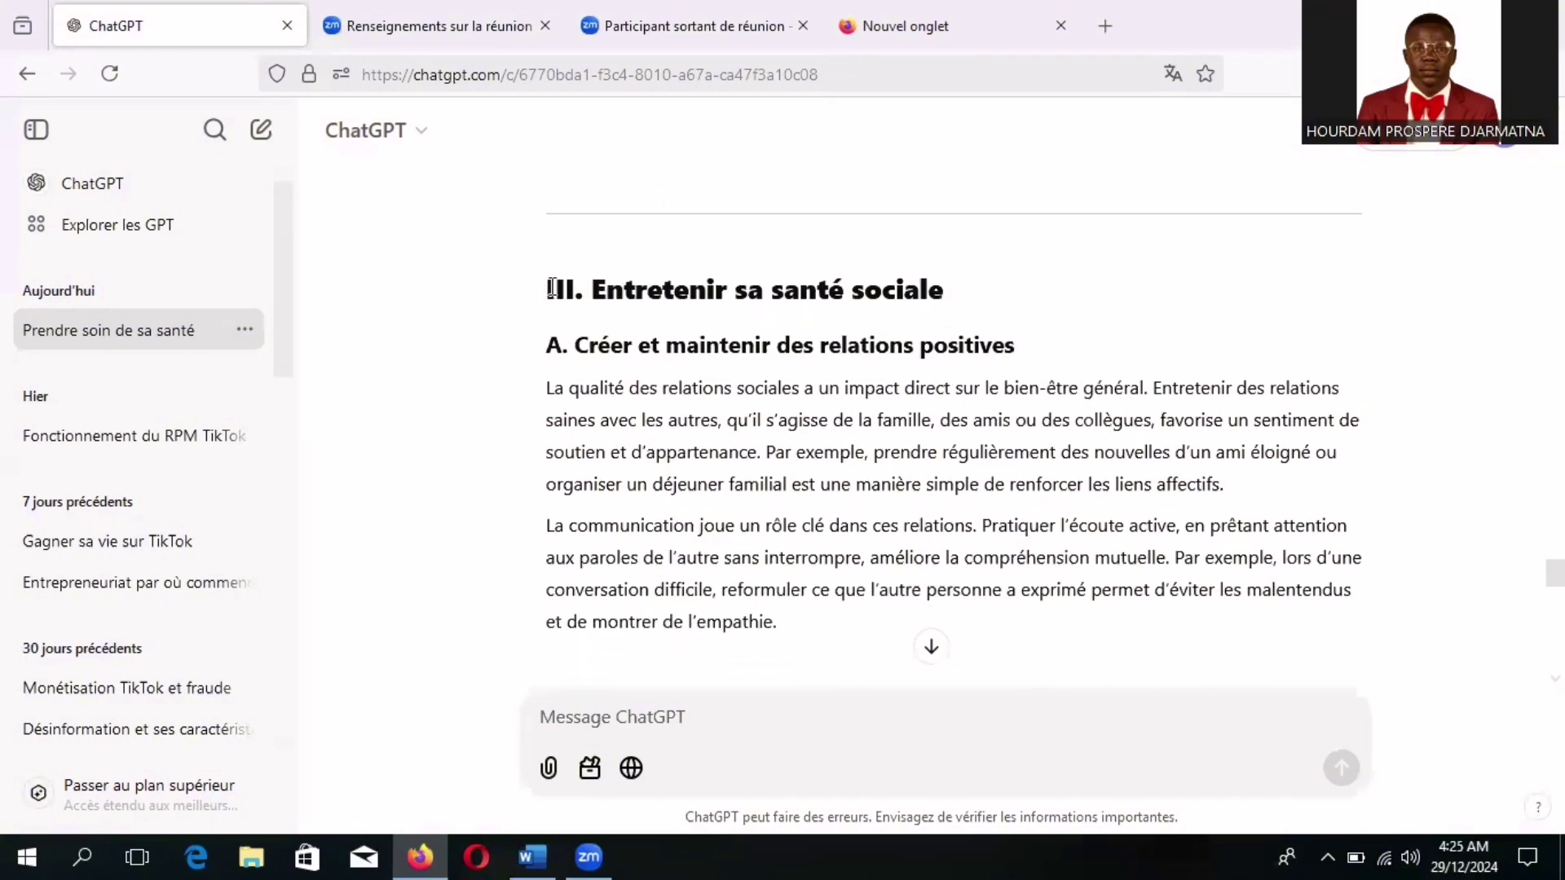
pyautogui.moveTo(544, 292); pyautogui.dragTo(1362, 744)
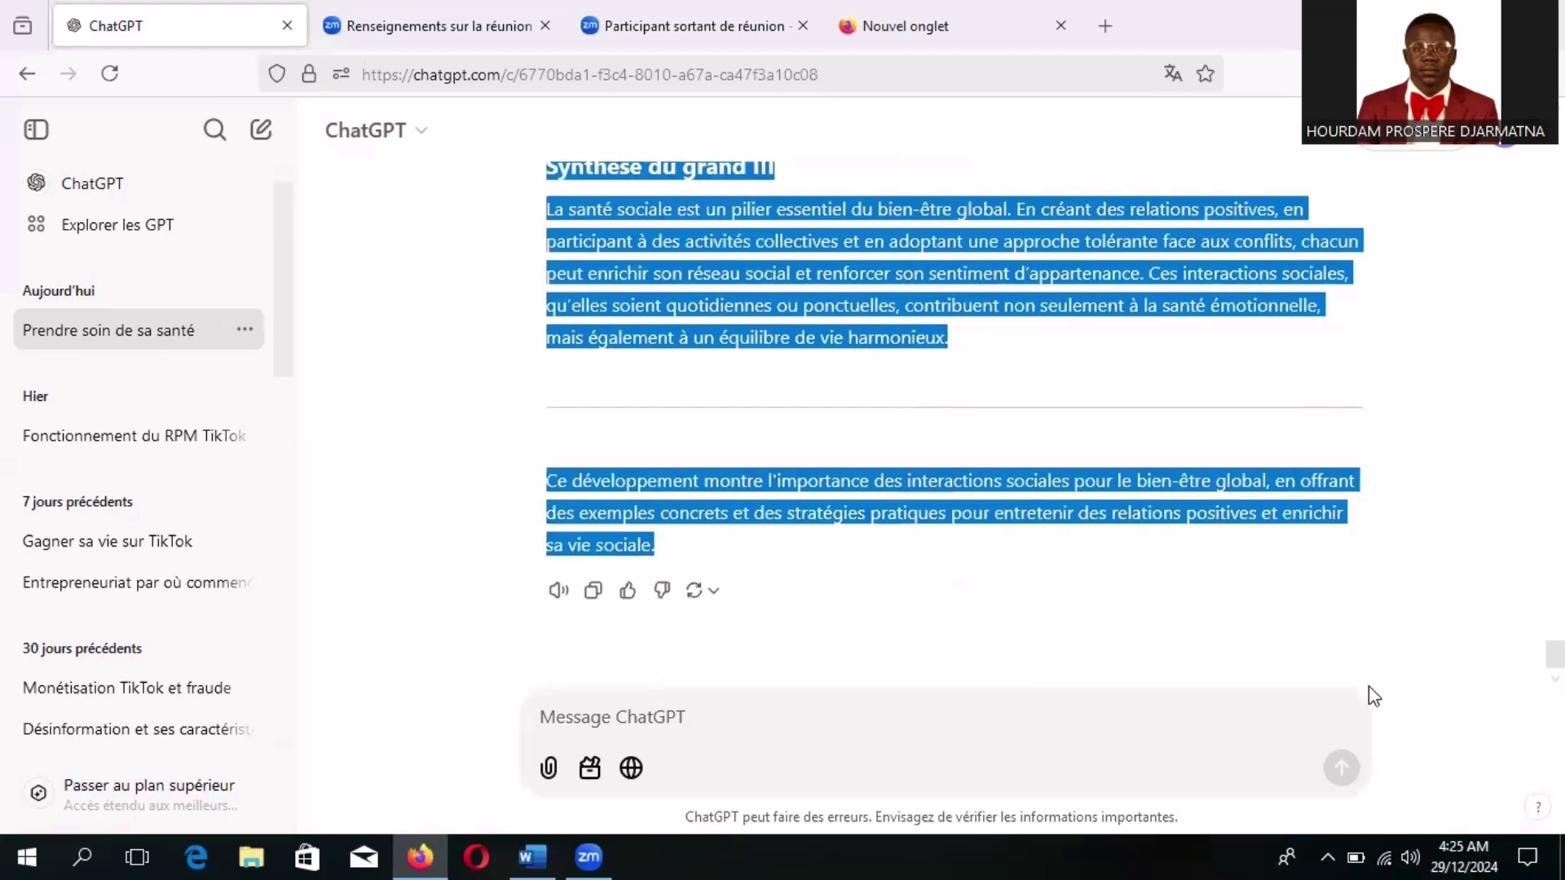
pyautogui.moveTo(1367, 497); pyautogui.dragTo(1362, 412)
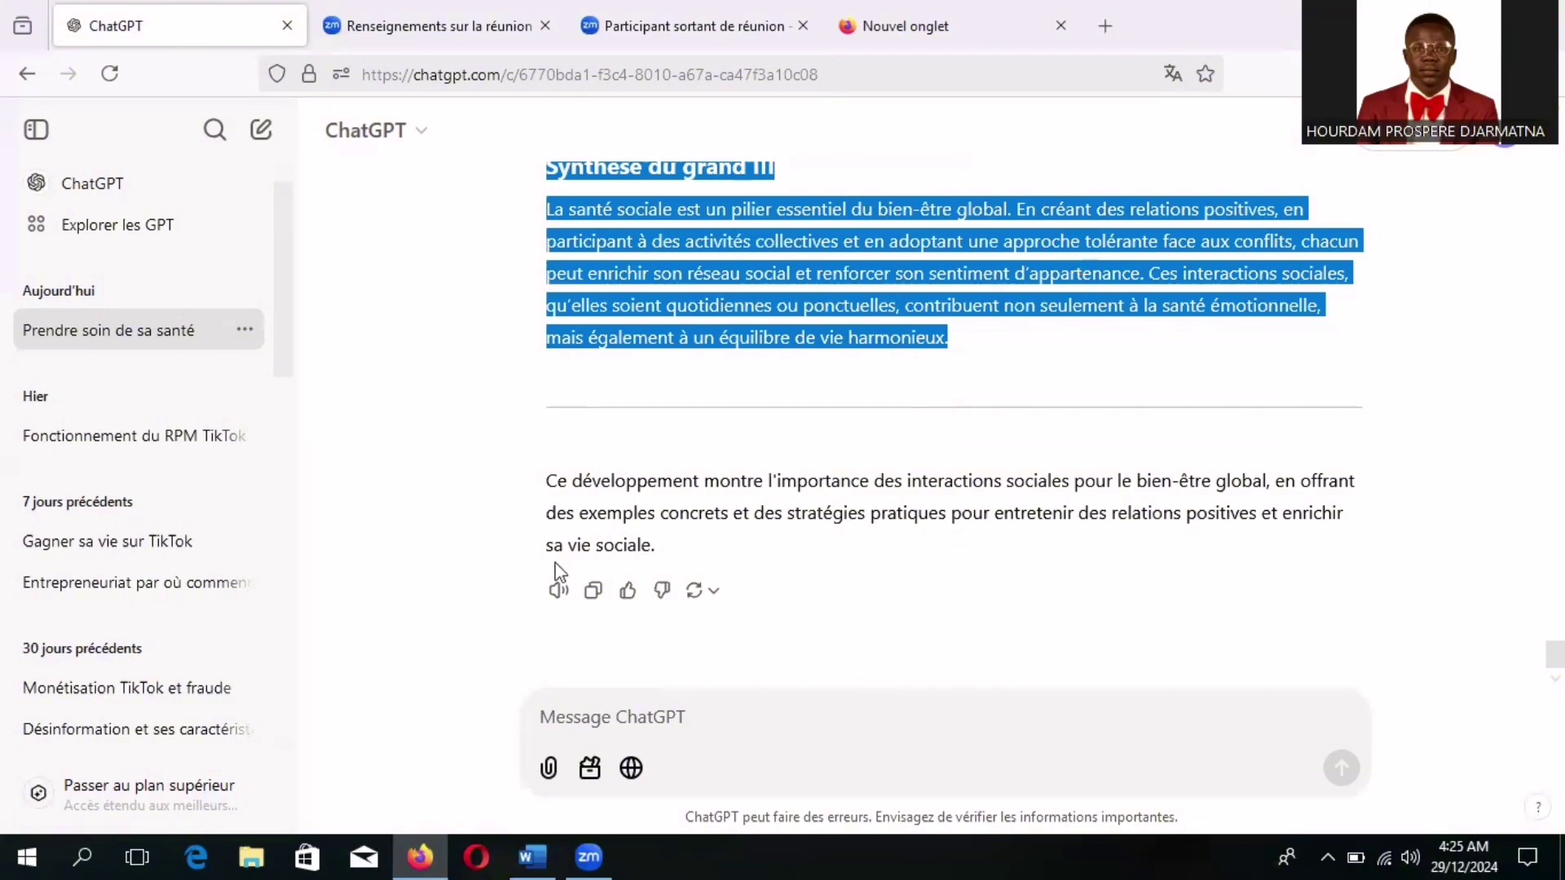
# Switch to Word, insert a blank page at the end of the document, and paste the copied section III onto it
pyautogui.click(545, 848)
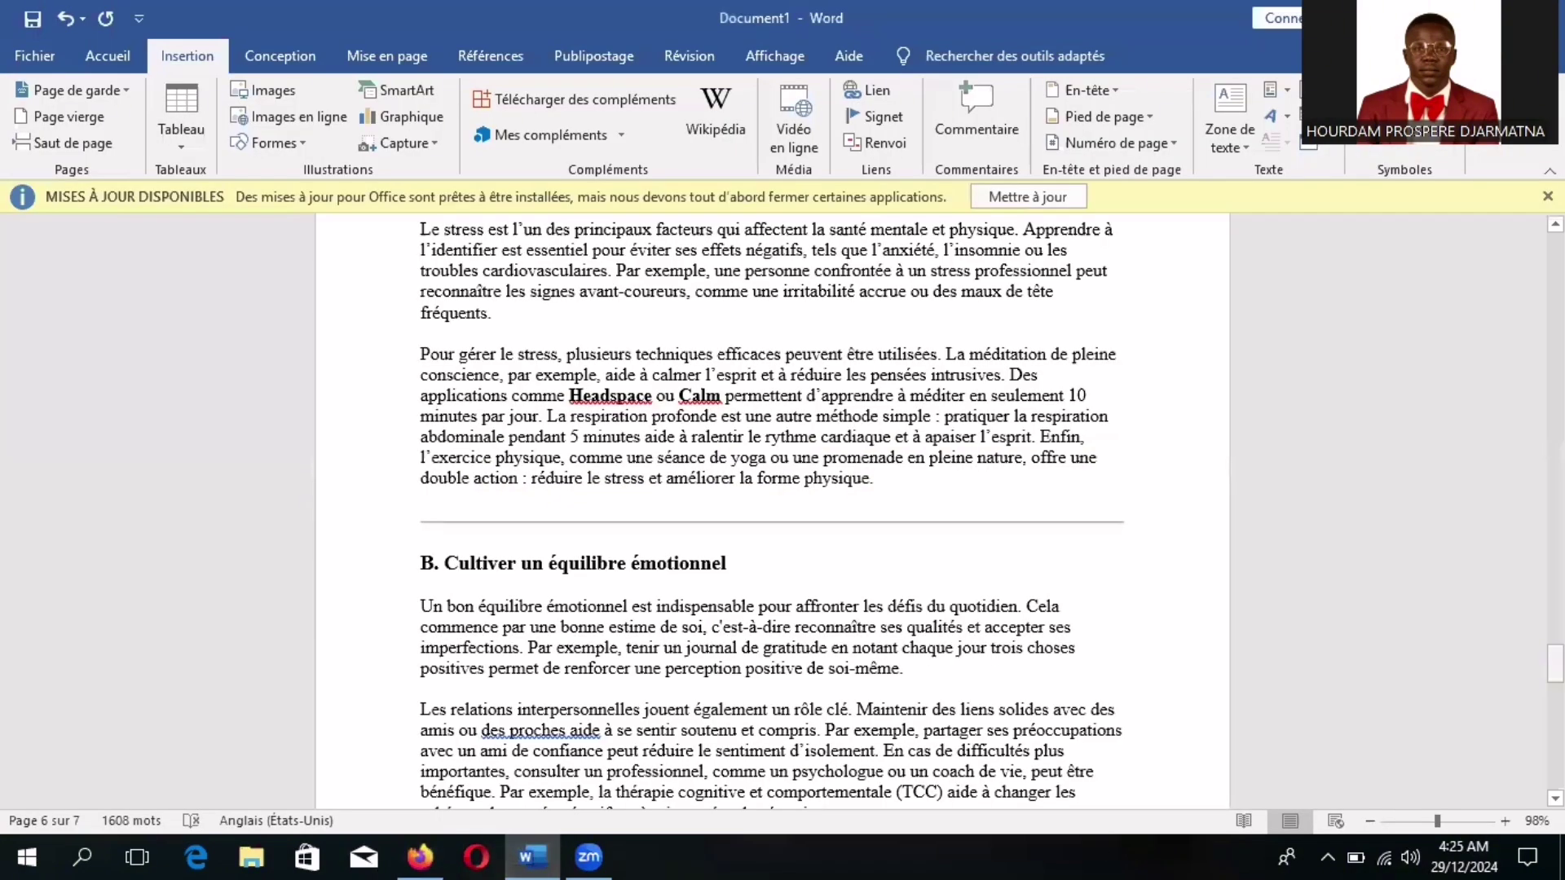
pyautogui.moveTo(1555, 662); pyautogui.dragTo(1555, 770)
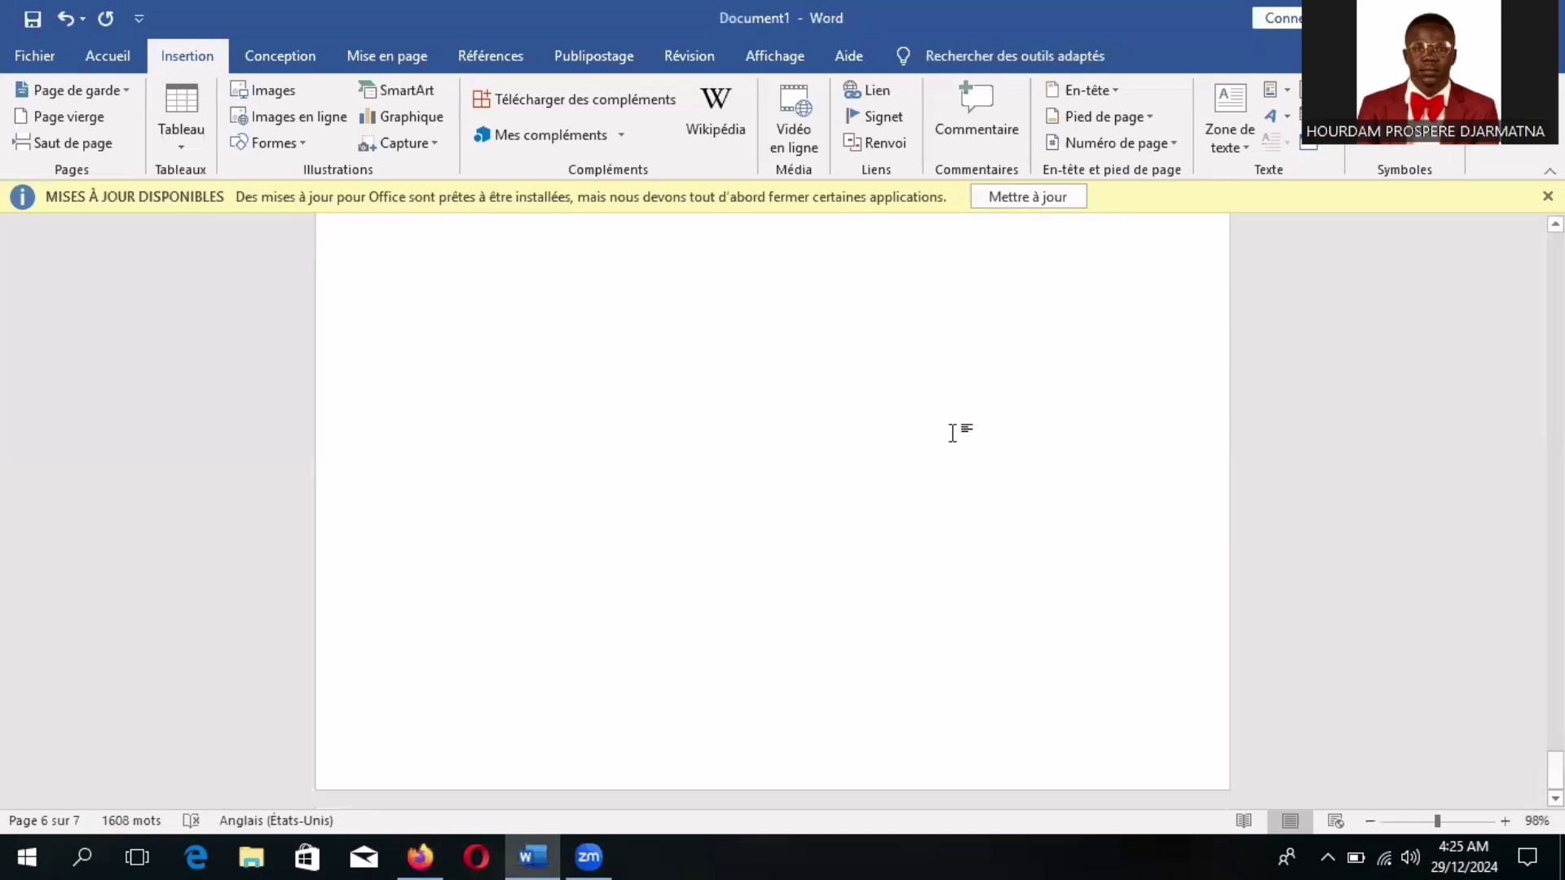
pyautogui.click(567, 279)
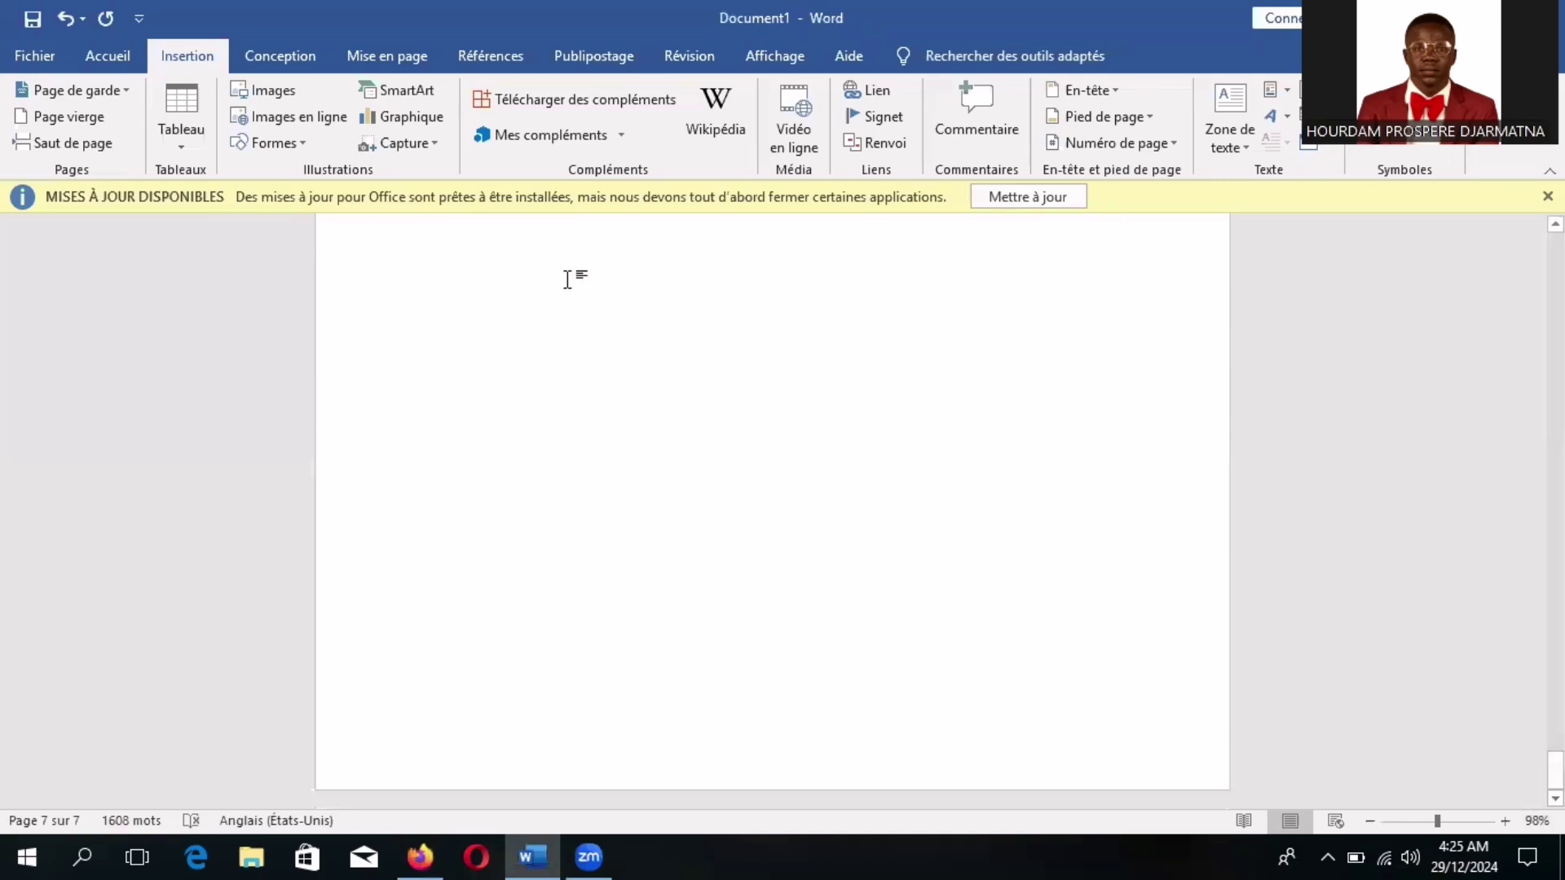
pyautogui.click(57, 121)
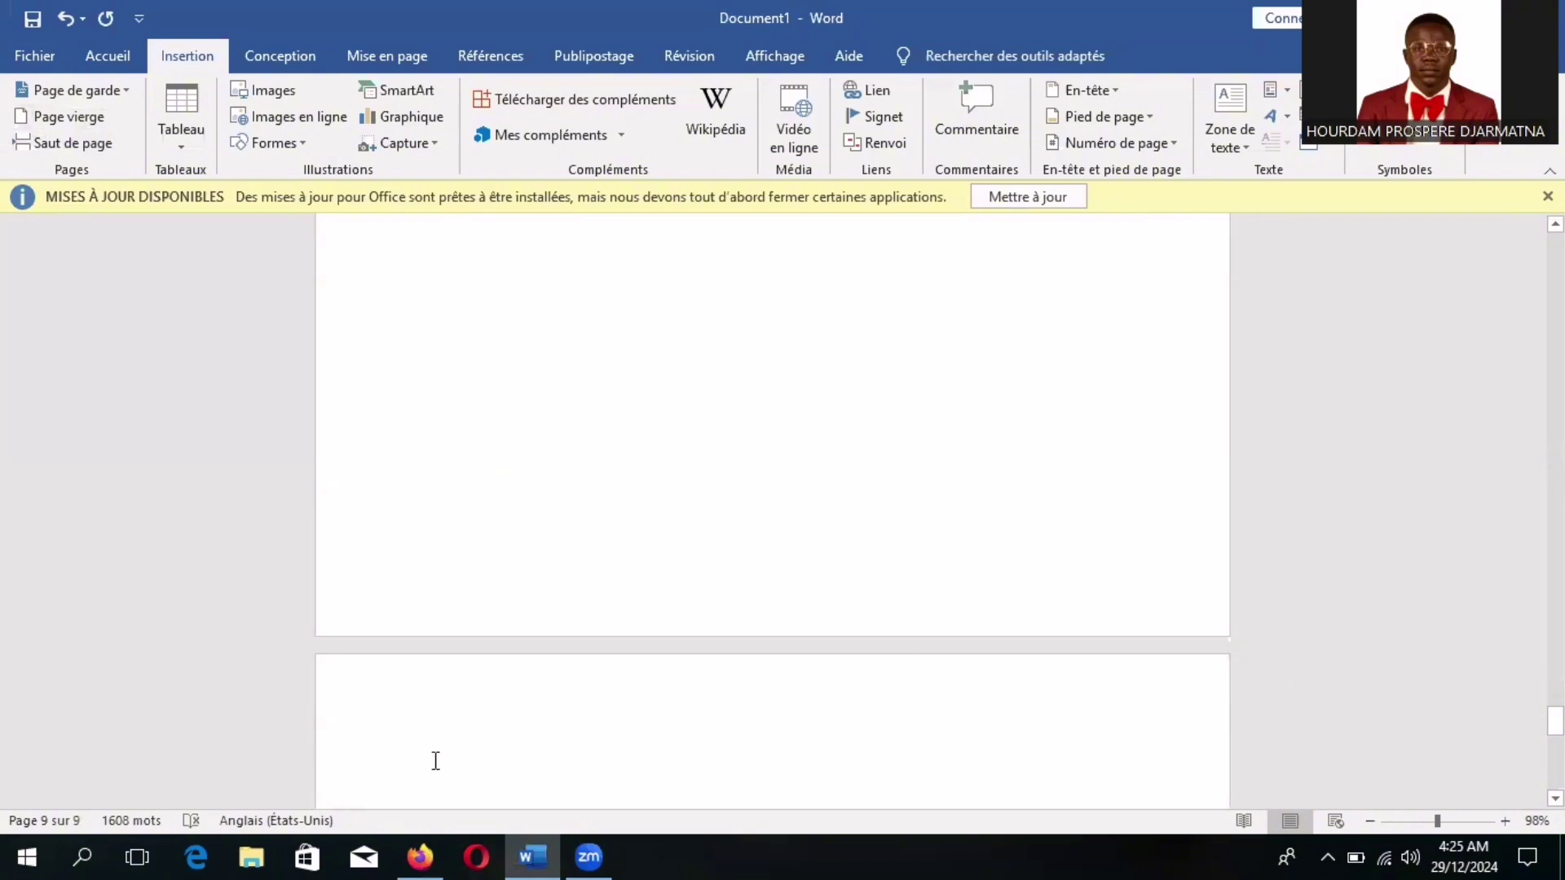
pyautogui.hotkey('ctrl', 'v')
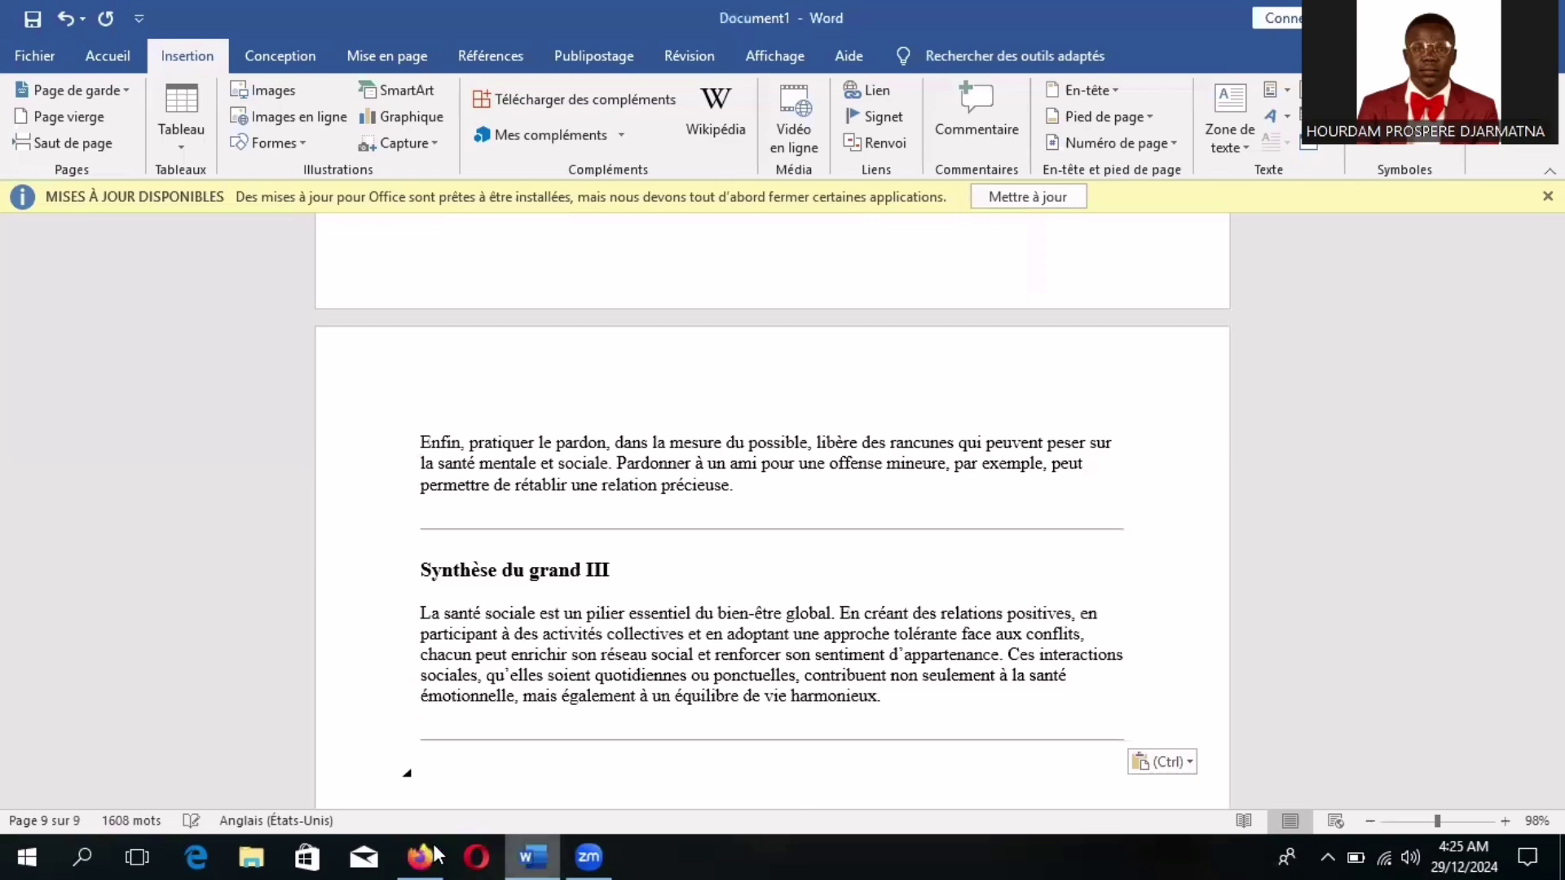
# Return to ChatGPT and send the request "Tu me tire la conclusion de ce thème en une page suivant les points proposé d'une manière structurée ."
pyautogui.click(421, 855)
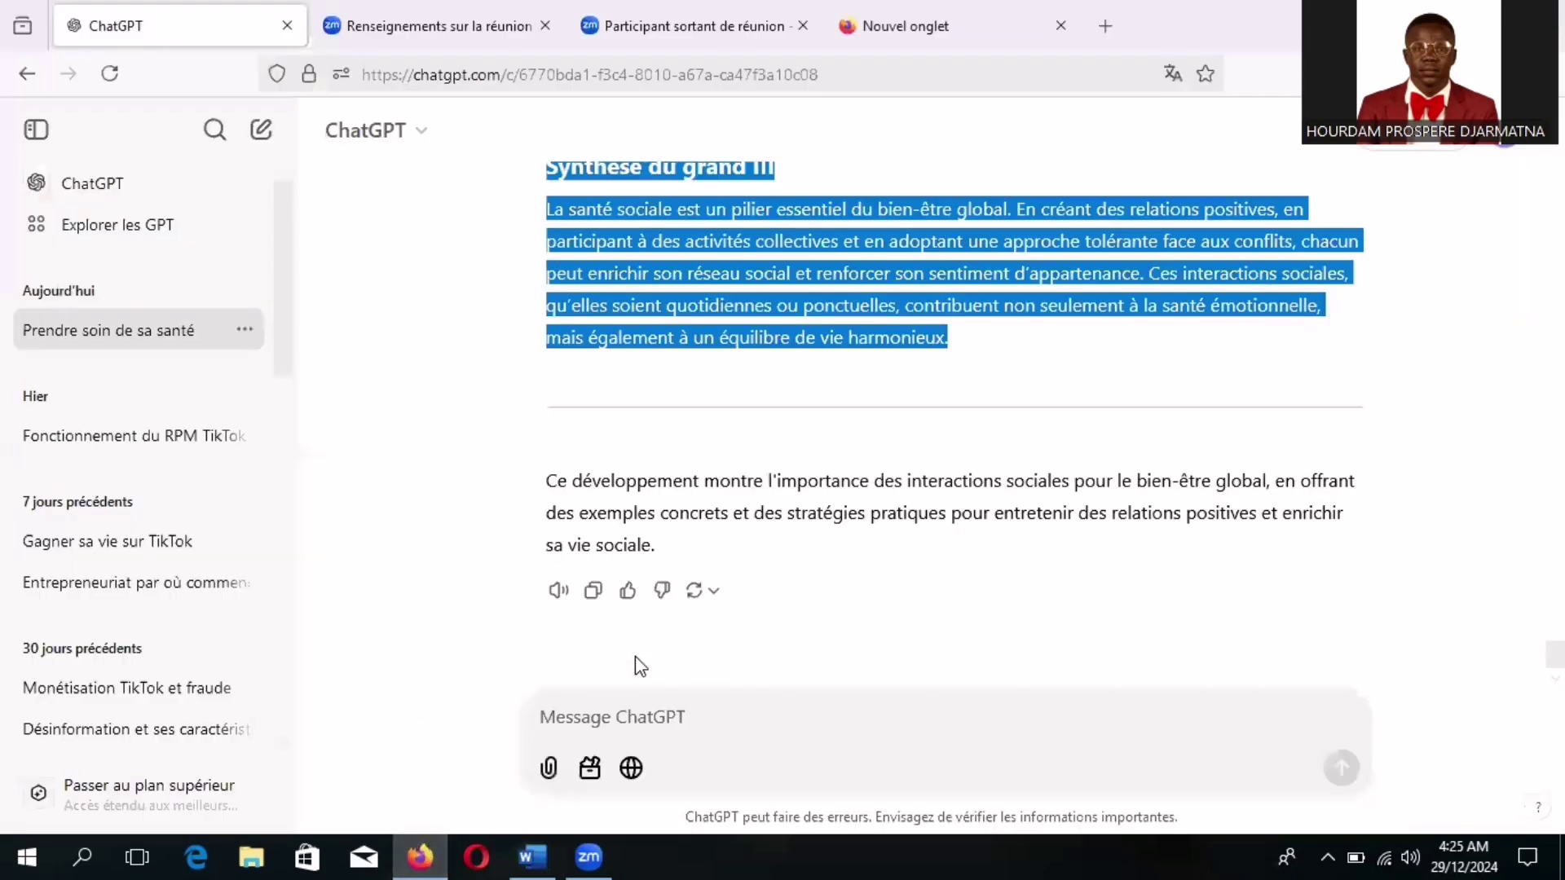
pyautogui.click(1372, 636)
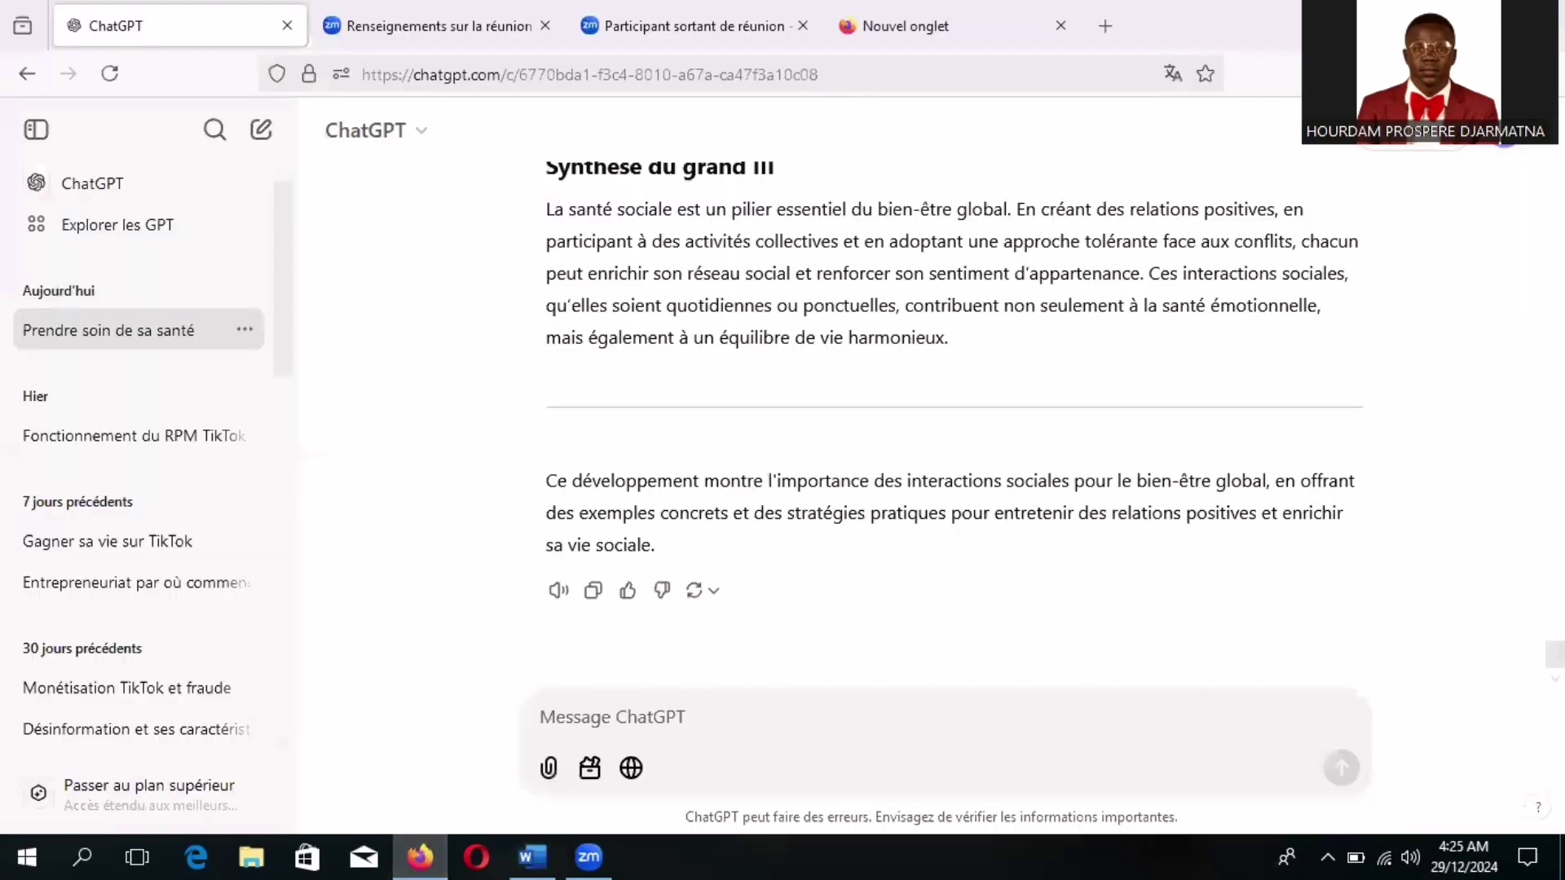
pyautogui.moveTo(1555, 654); pyautogui.dragTo(1555, 246)
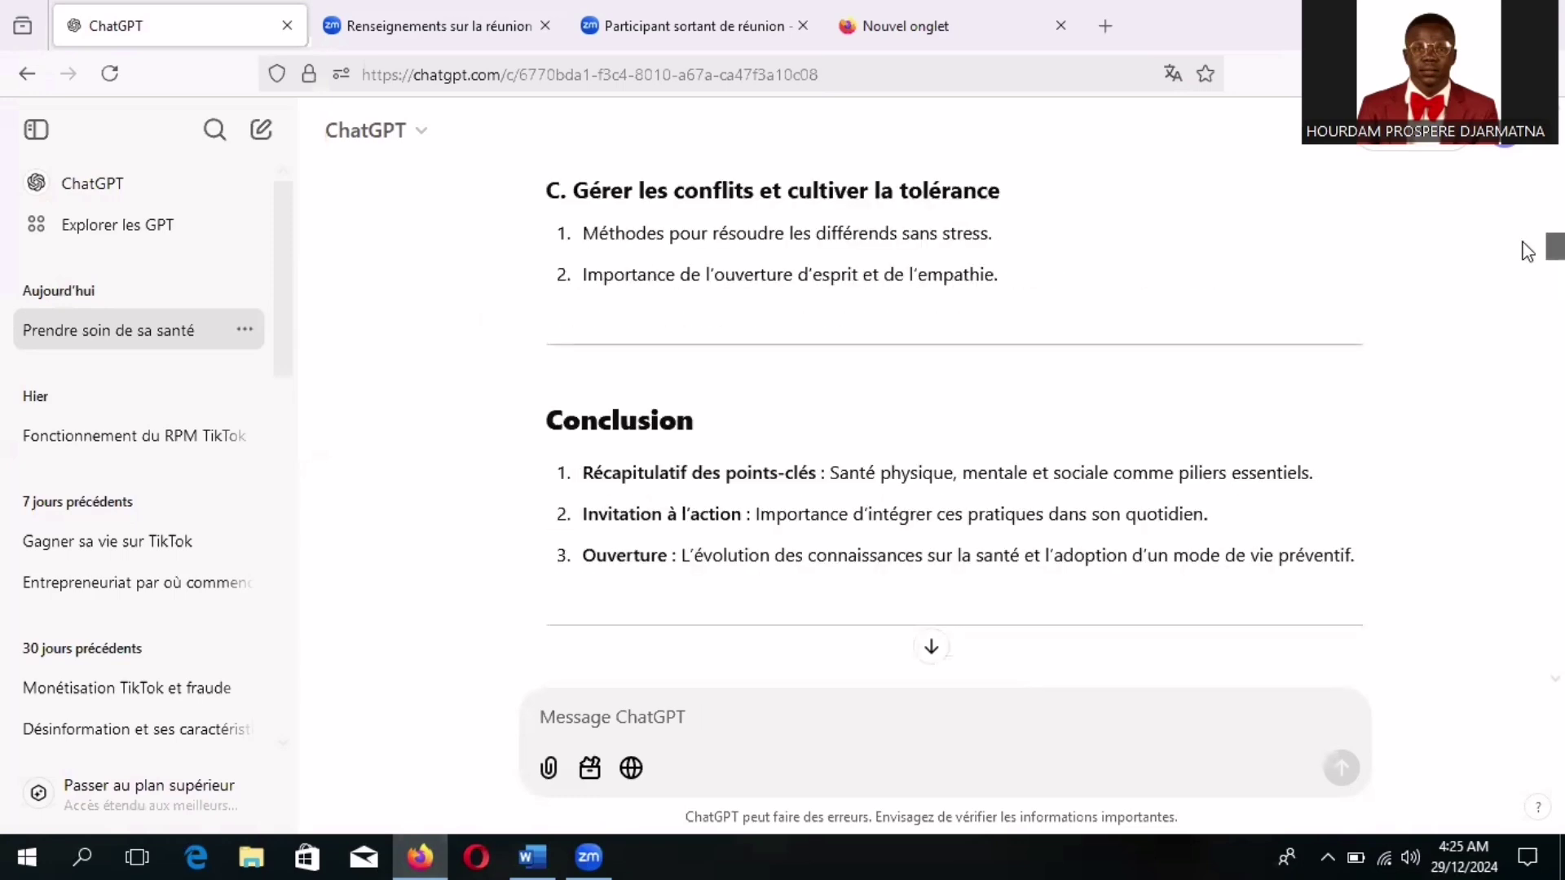
pyautogui.scroll(-1, 1529, 255)
pyautogui.scroll(-2, 1528, 257)
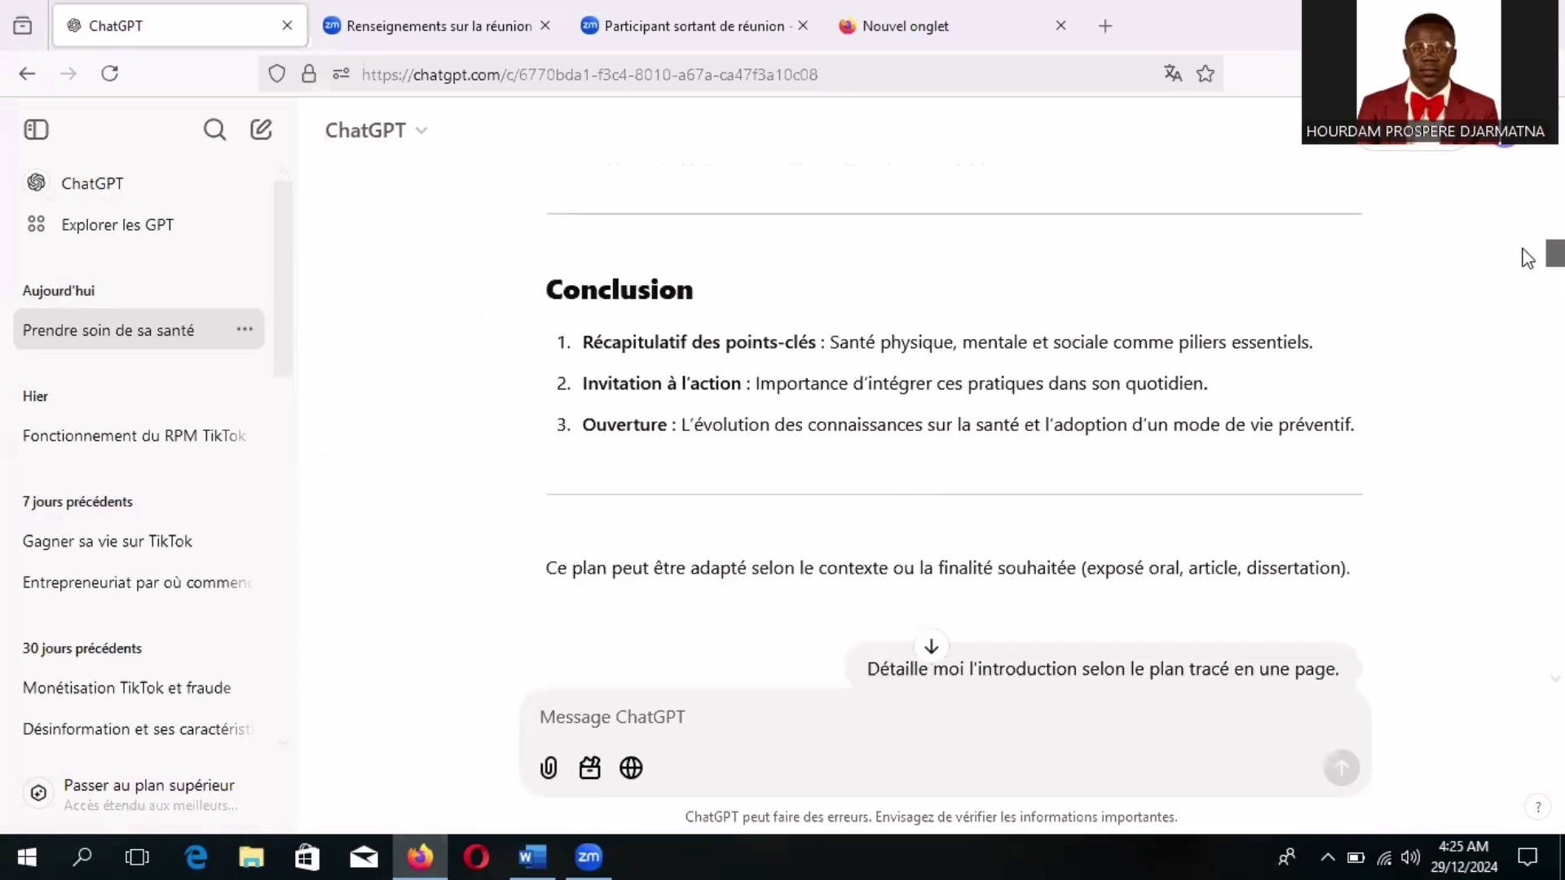
pyautogui.moveTo(1555, 252); pyautogui.dragTo(1555, 652)
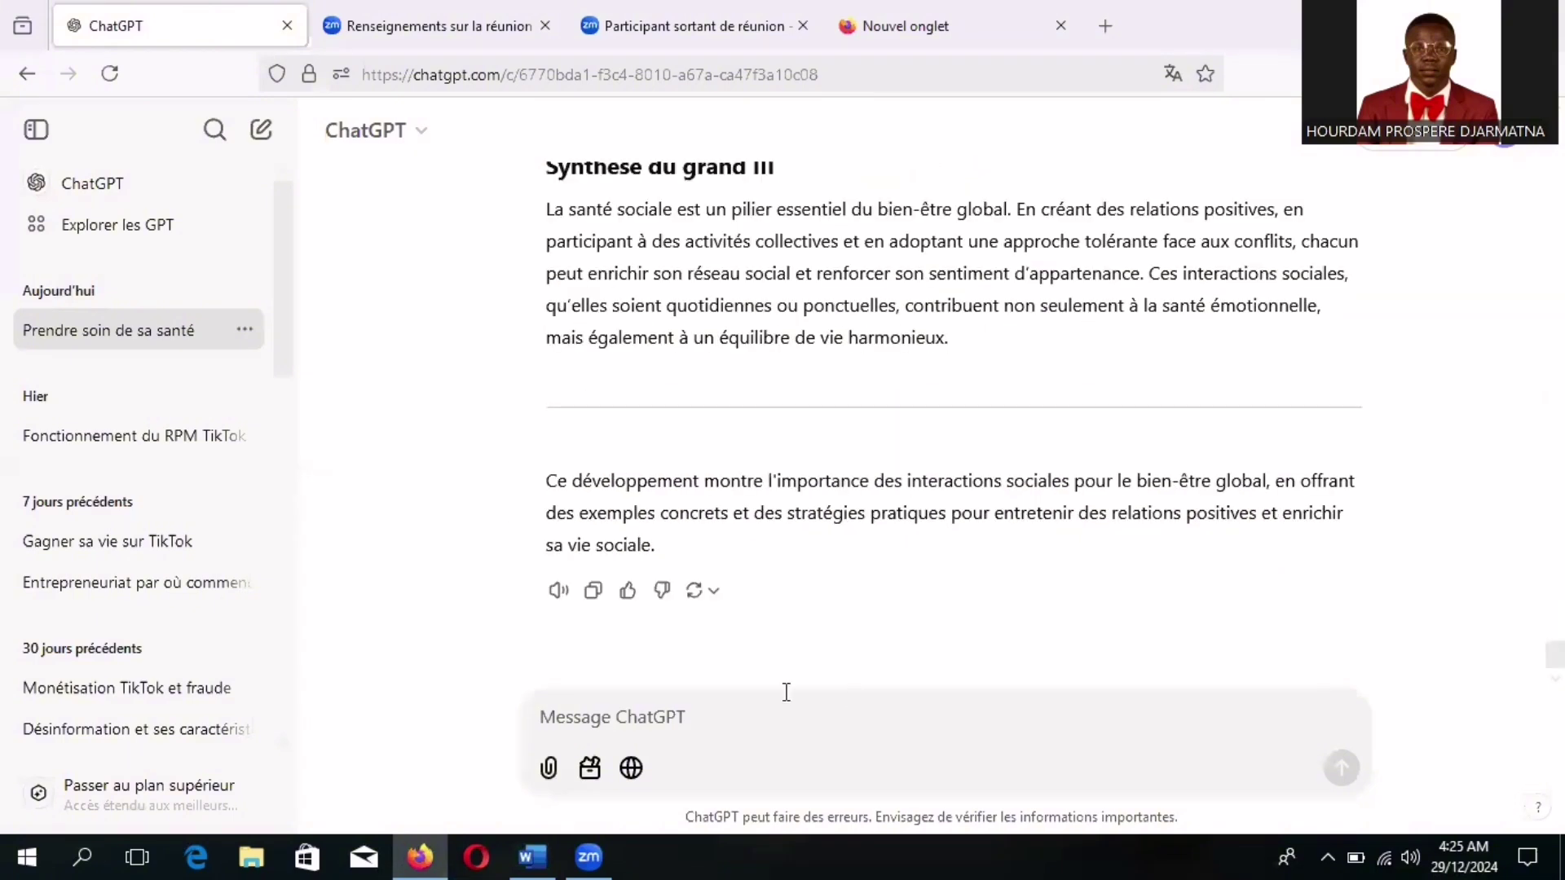
pyautogui.click(743, 708)
pyautogui.write('t')
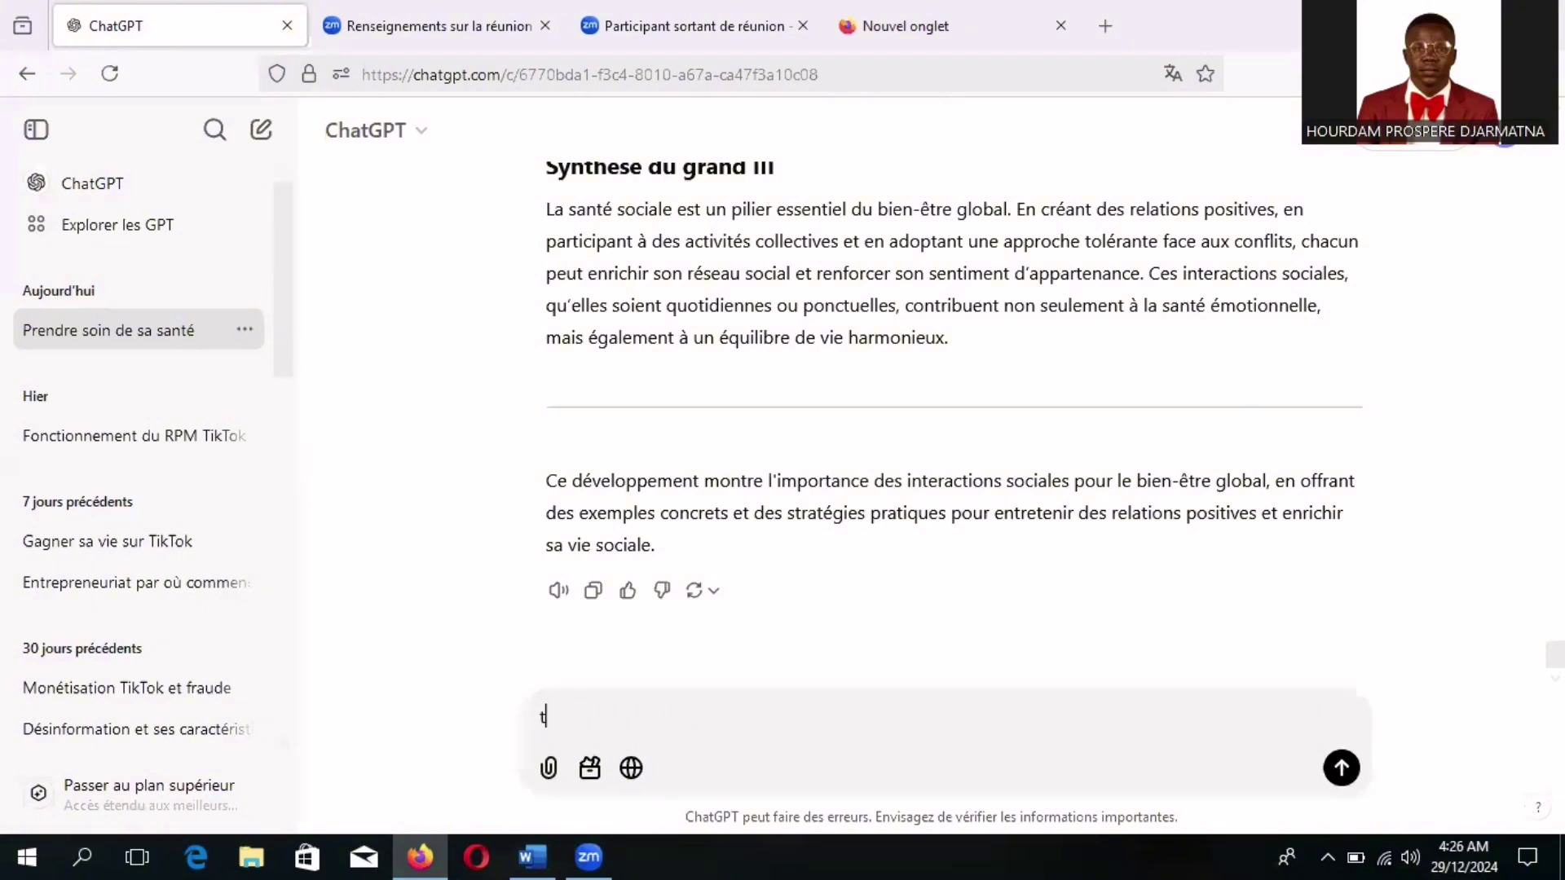
pyautogui.press('BackSpace')
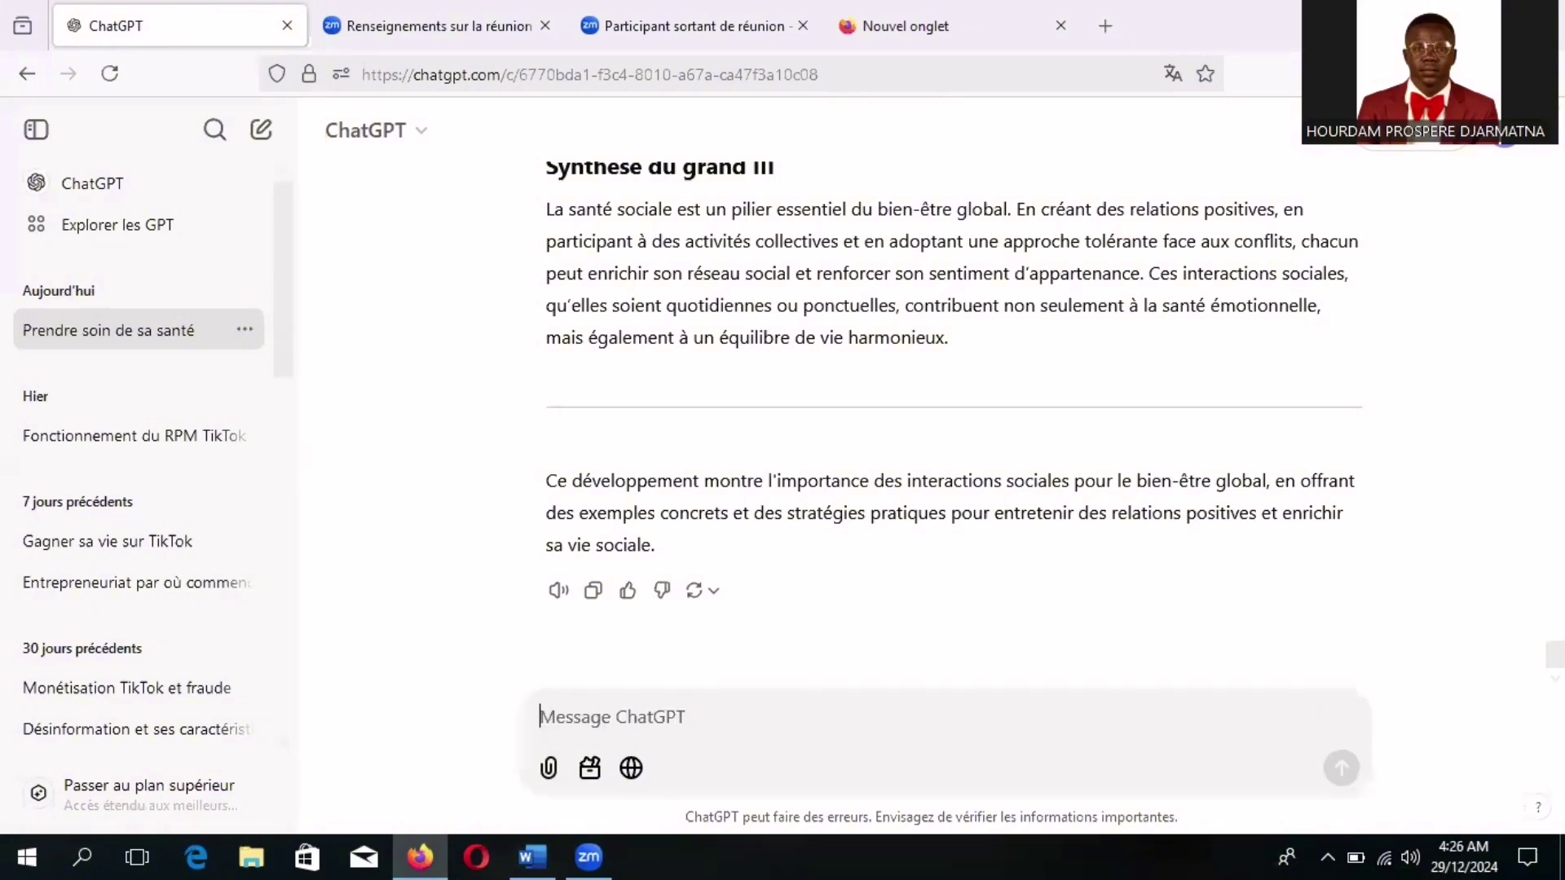
pyautogui.write('T')
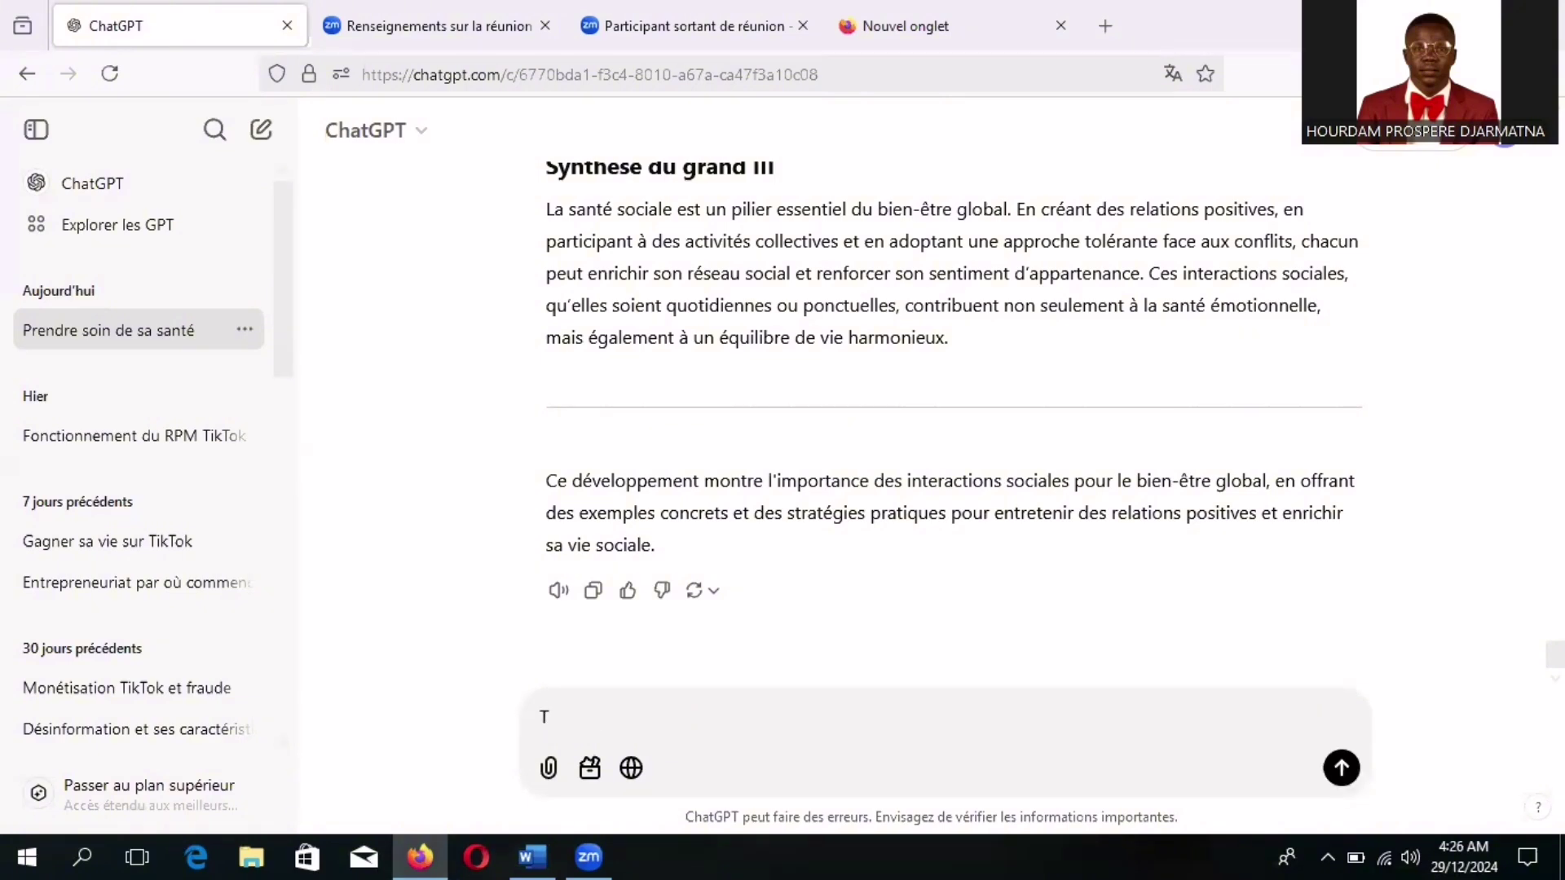
pyautogui.write('u me tire la conclusion de c')
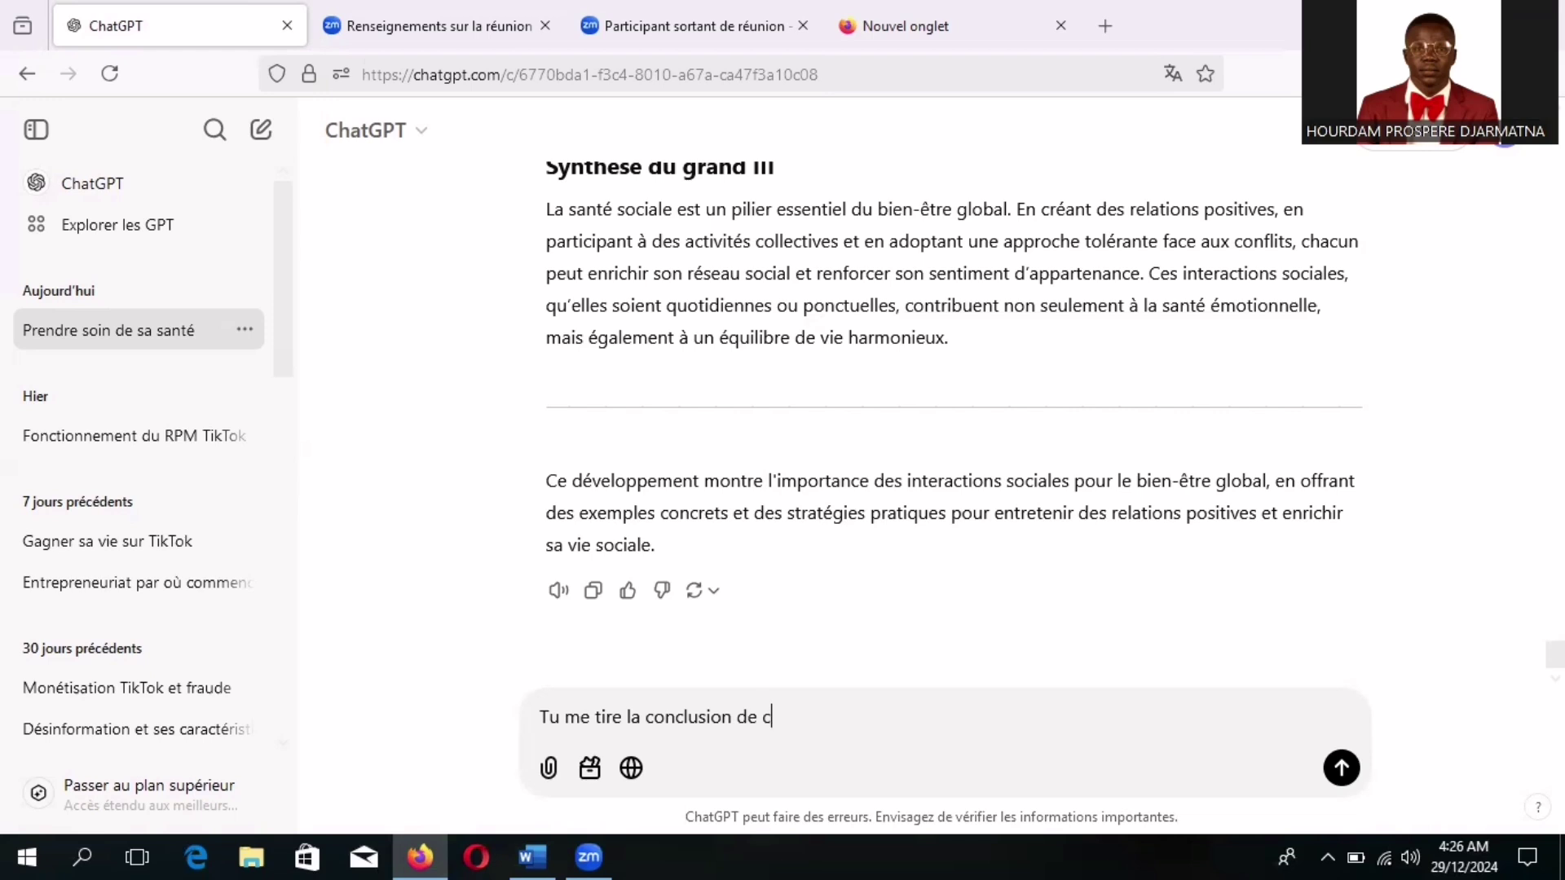
pyautogui.write('e thème en une page ')
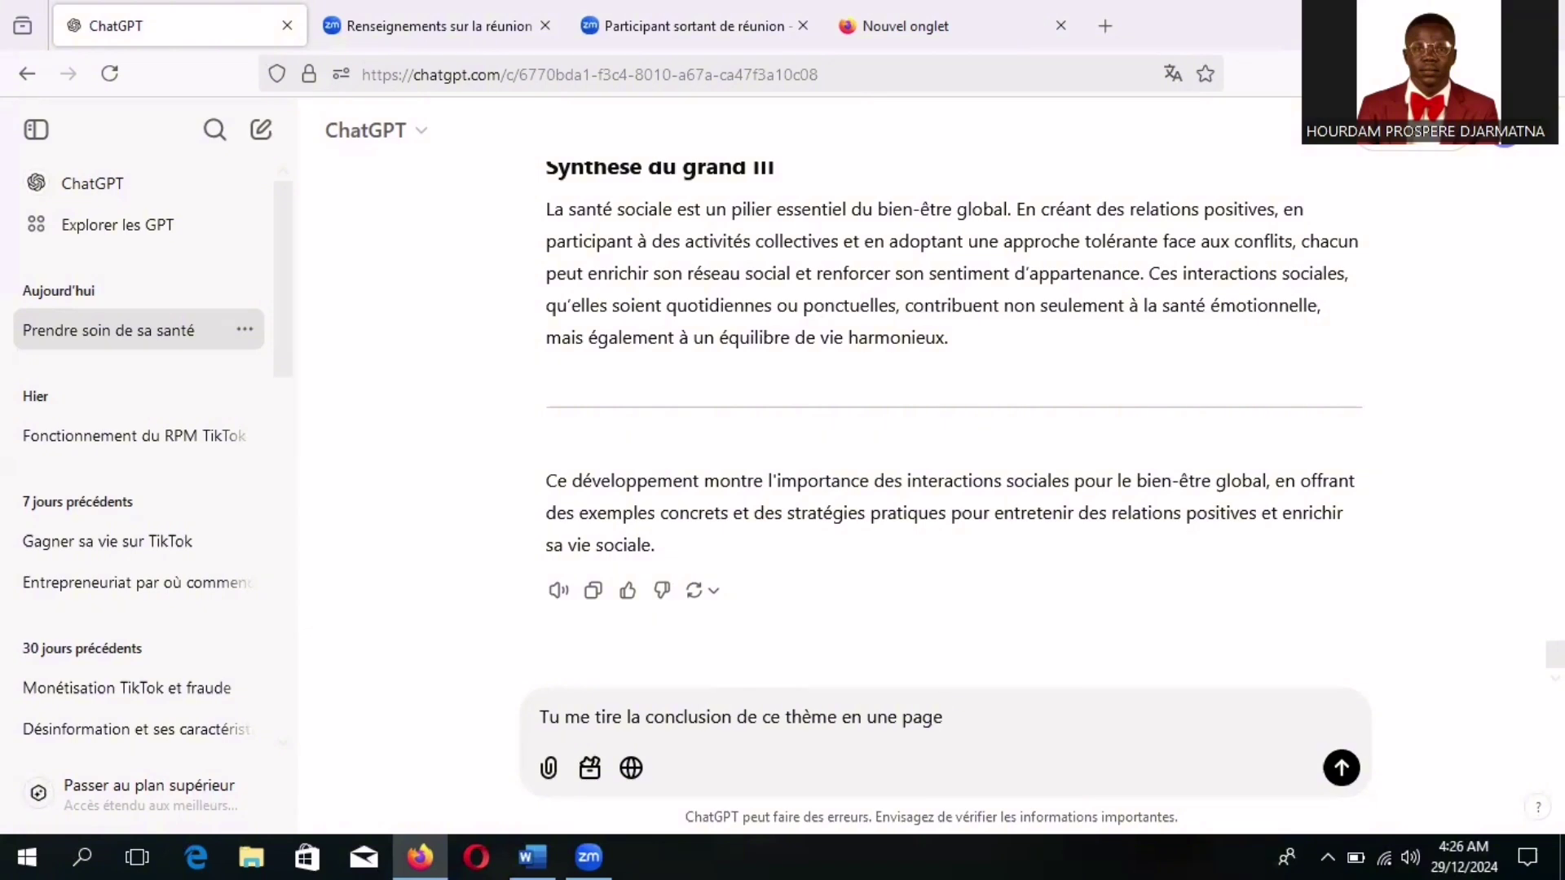
pyautogui.write('suivant les points pro')
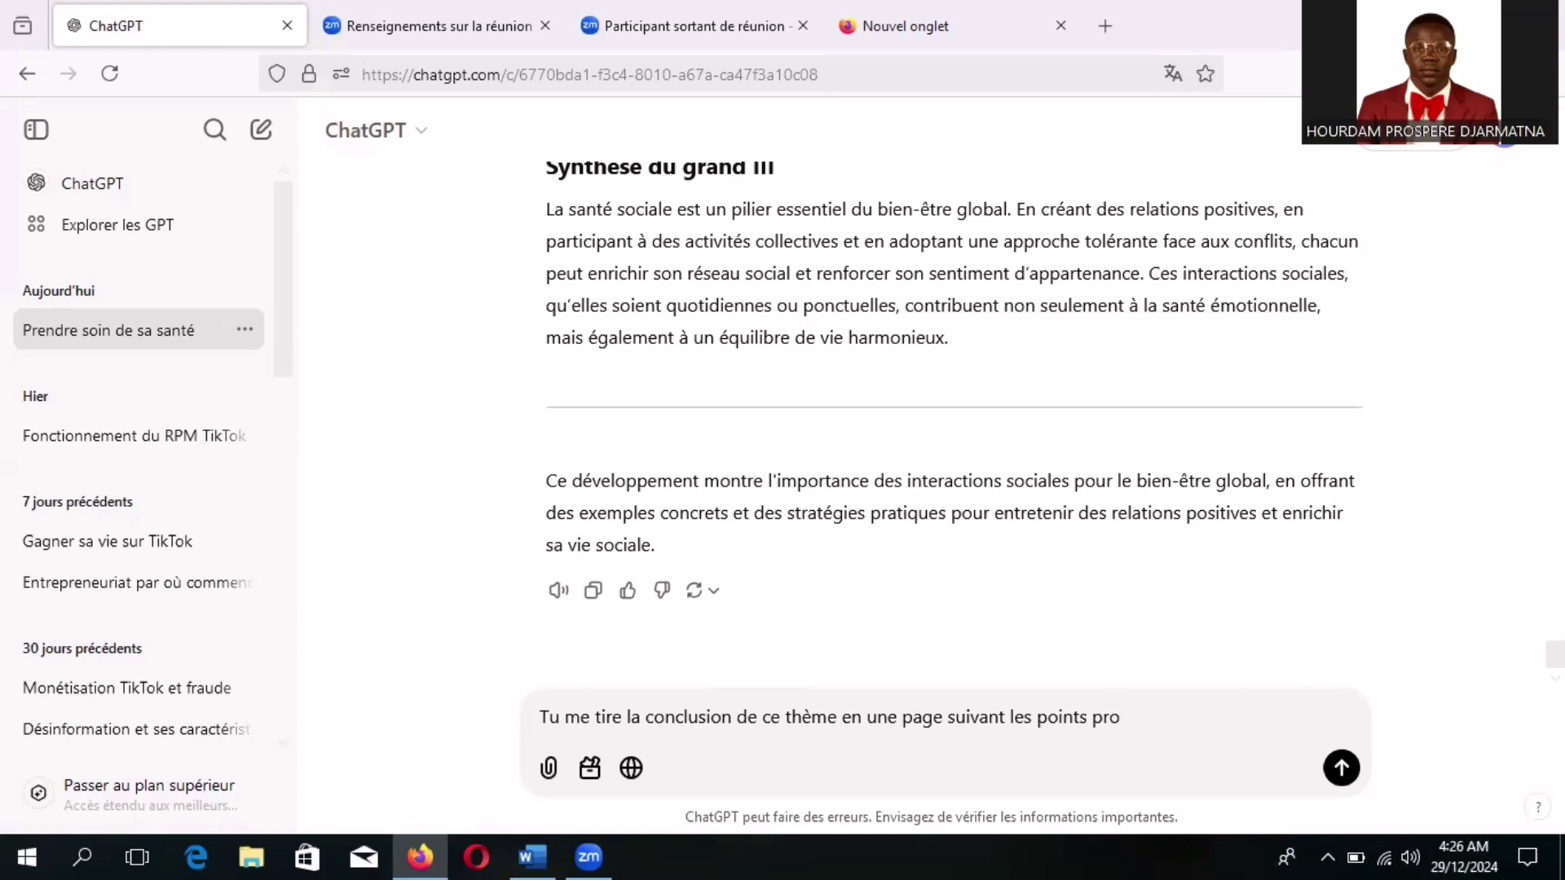
pyautogui.write("posé d'une manoè")
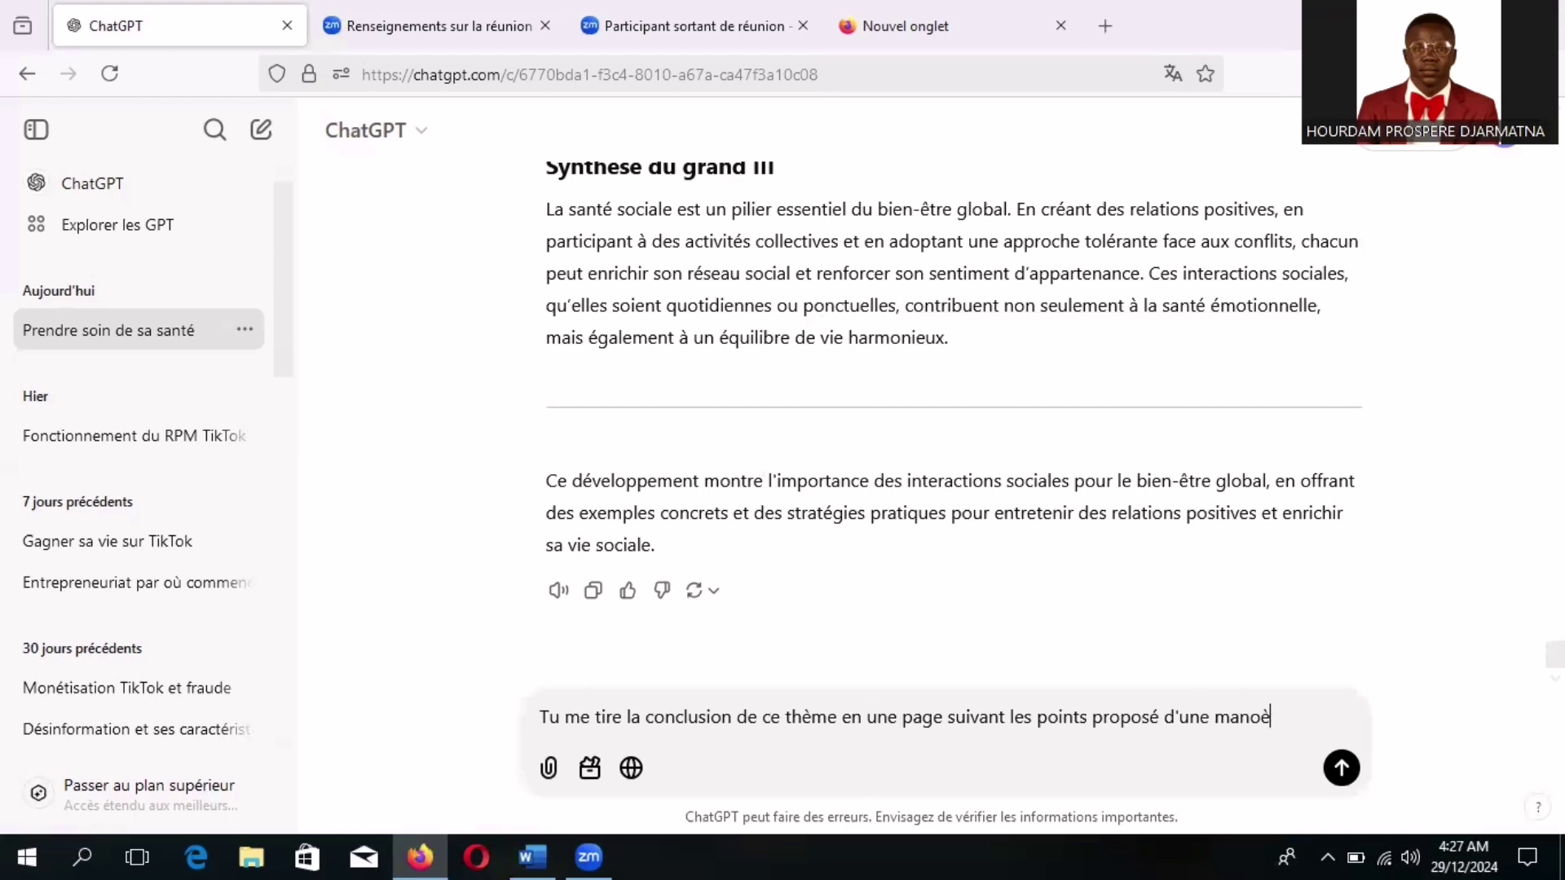
pyautogui.press('BackSpace')
pyautogui.press('BackSpace')
pyautogui.write('ière struct')
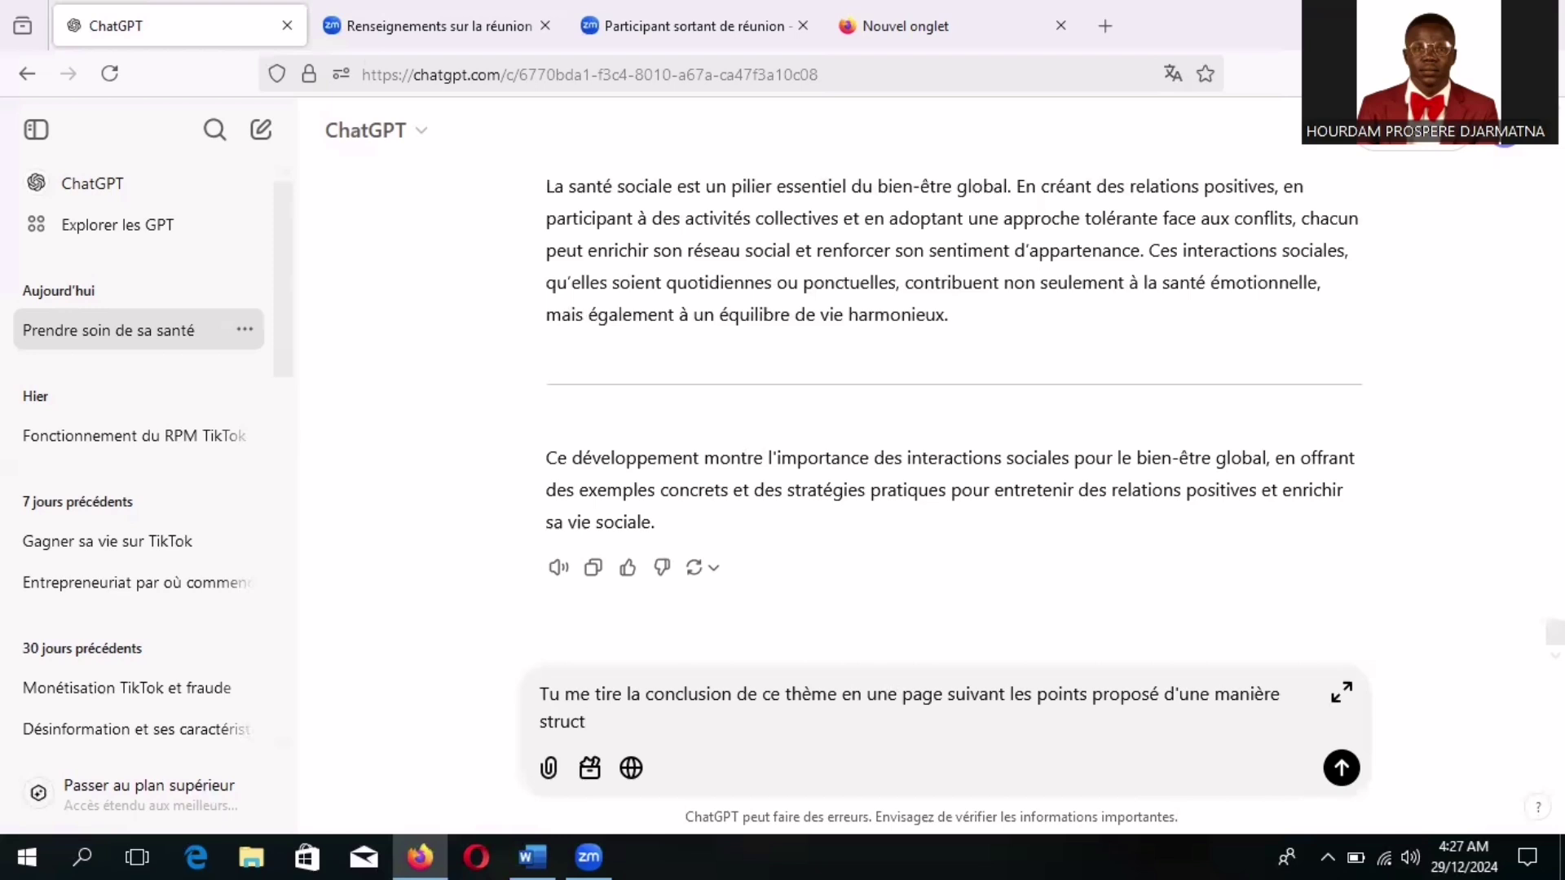
pyautogui.write('urée ?')
pyautogui.press('BackSpace')
pyautogui.write('.')
pyautogui.click(1341, 769)
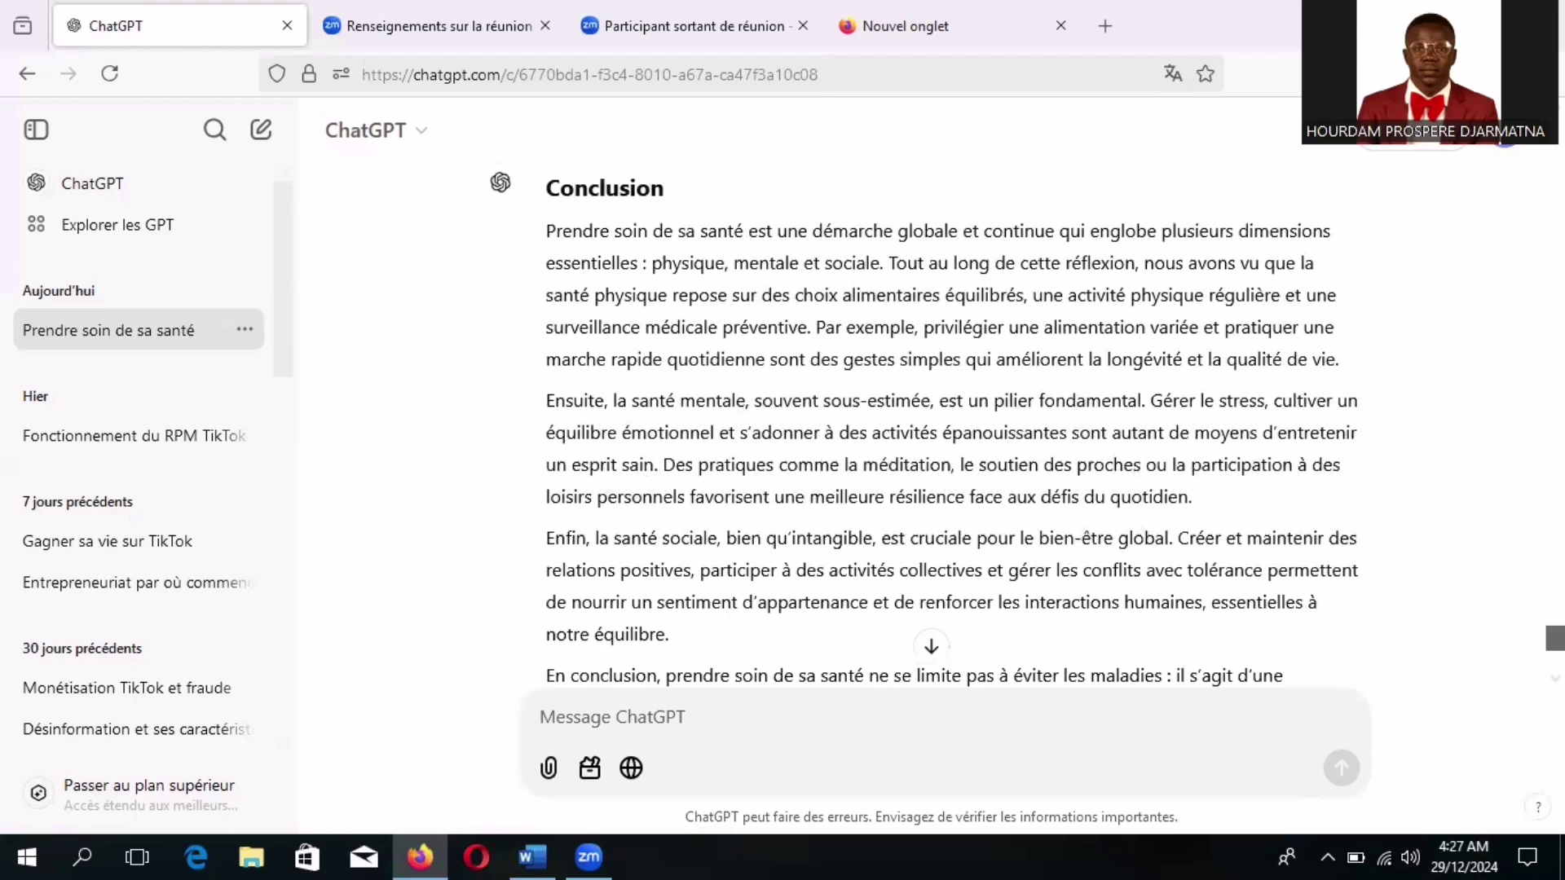
# Copy the whole conclusion, from its heading through "soi-même.", and paste it onto a new blank page at the end of the Word document
pyautogui.scroll(-3, 945, 424)
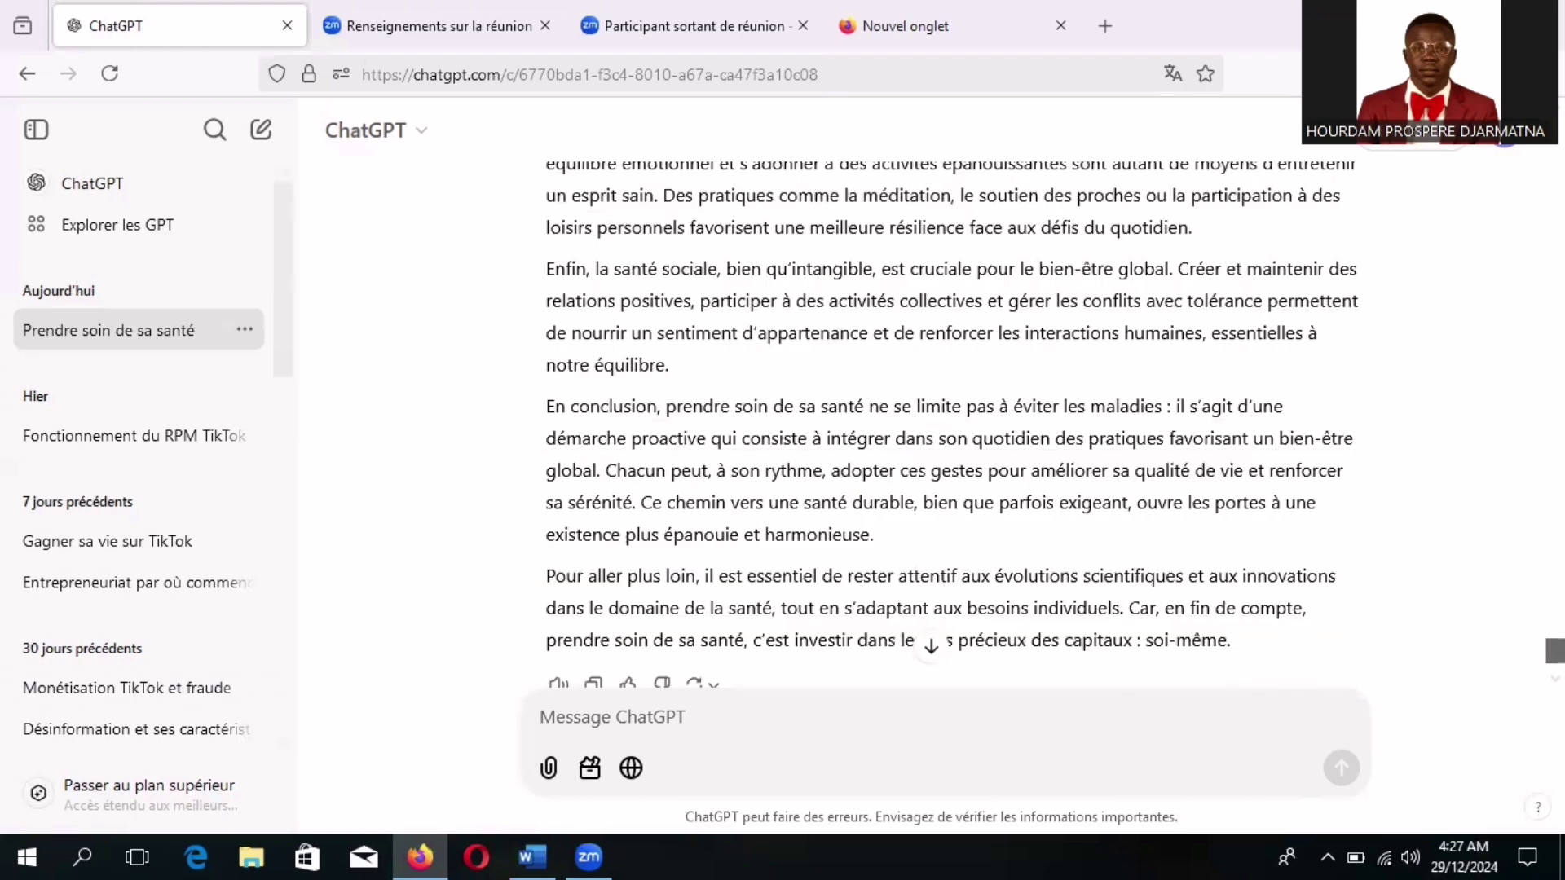
pyautogui.scroll(-1, 945, 424)
pyautogui.scroll(10, 945, 424)
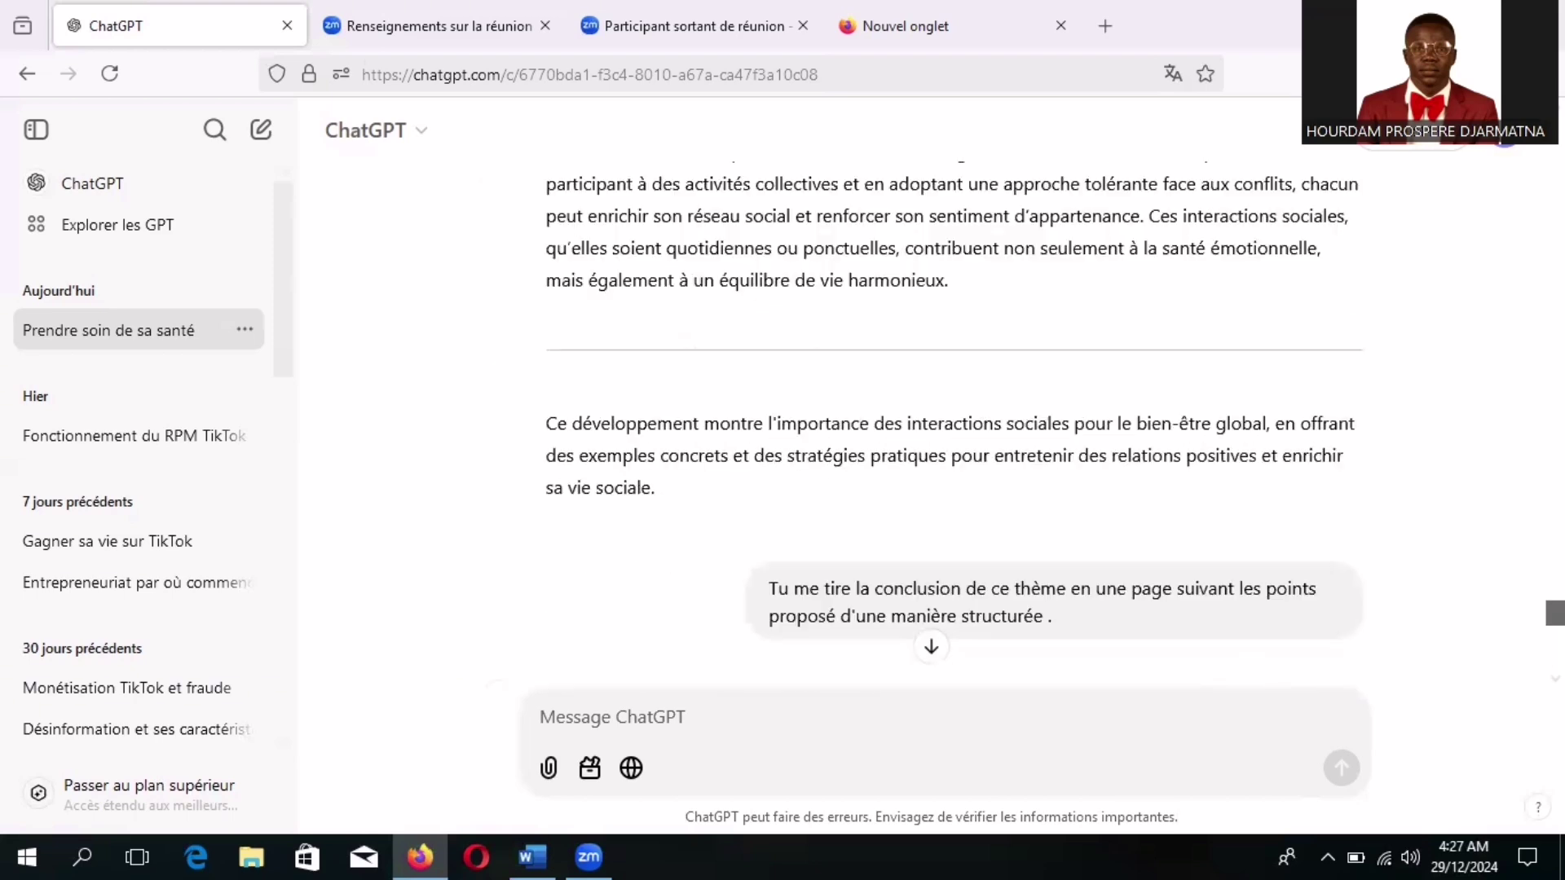
pyautogui.scroll(-1, 945, 424)
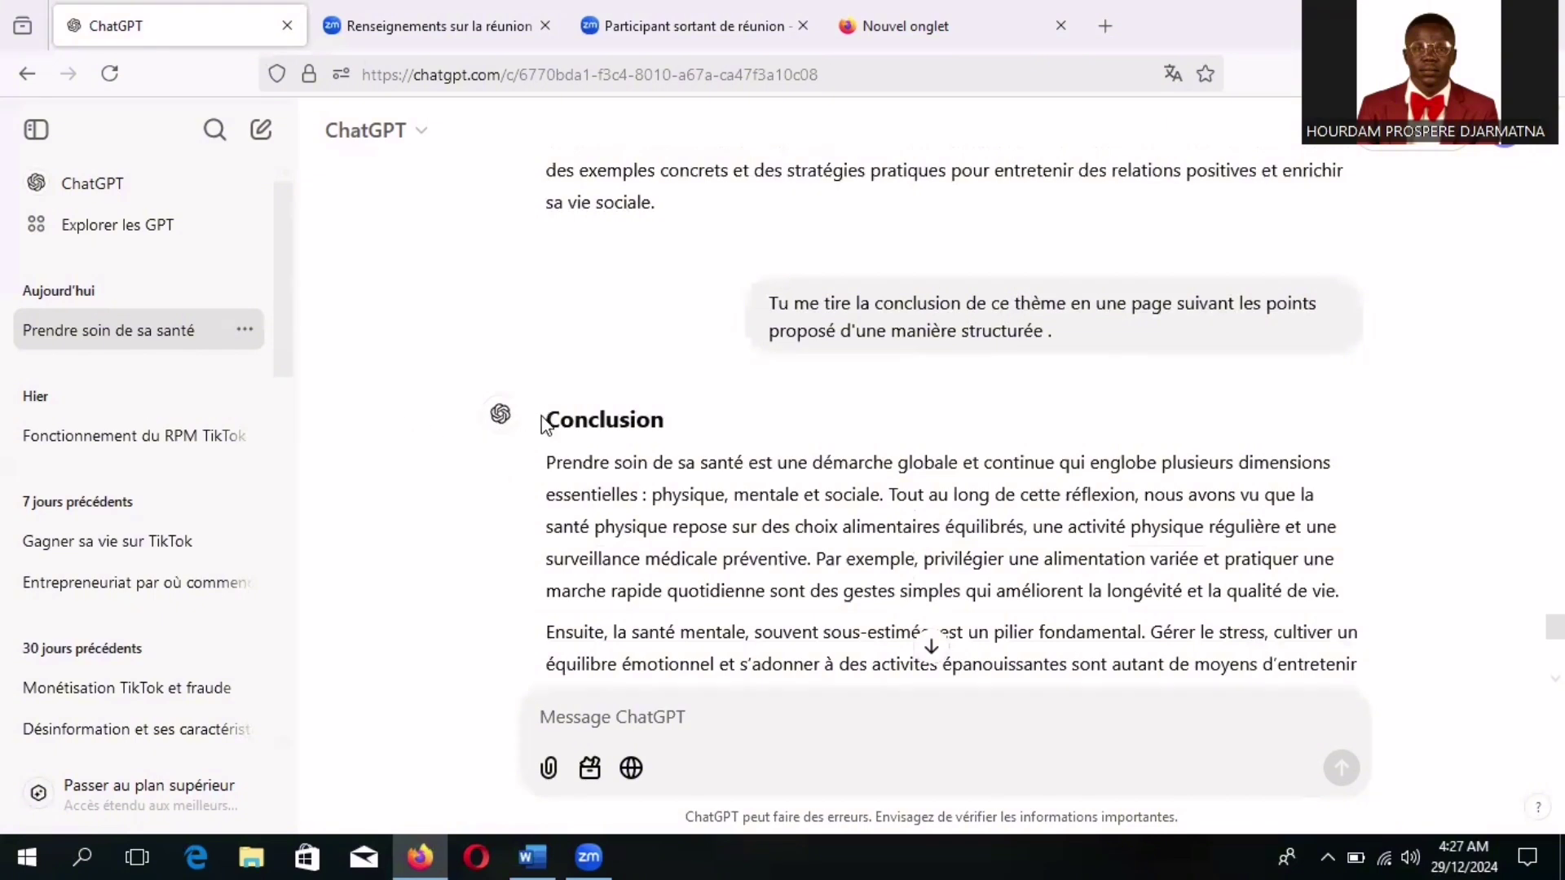
pyautogui.moveTo(550, 418); pyautogui.dragTo(1367, 766)
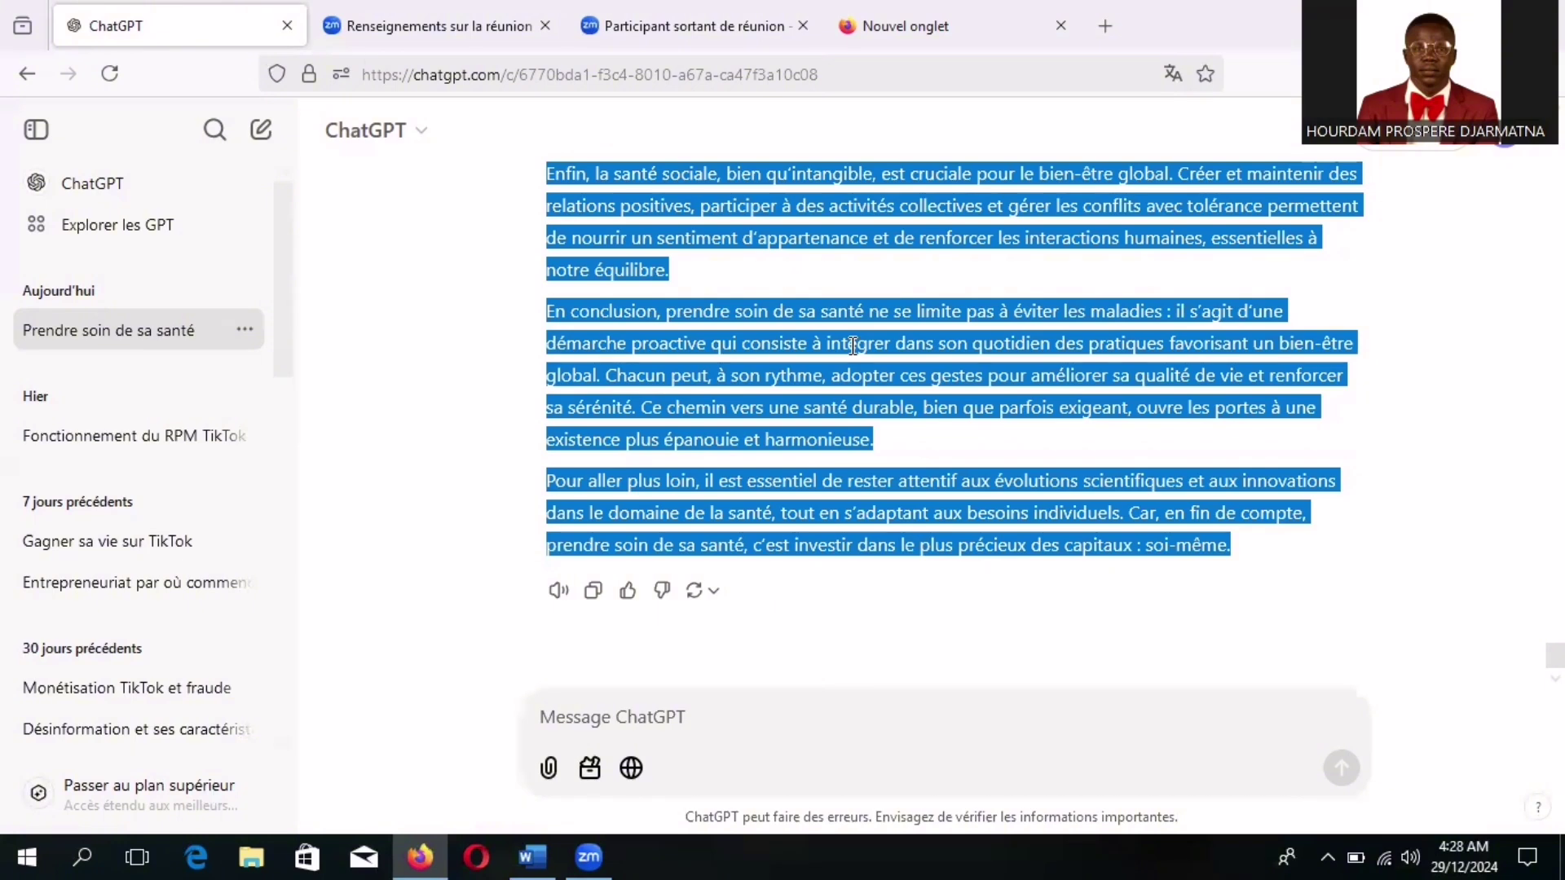
pyautogui.click(534, 856)
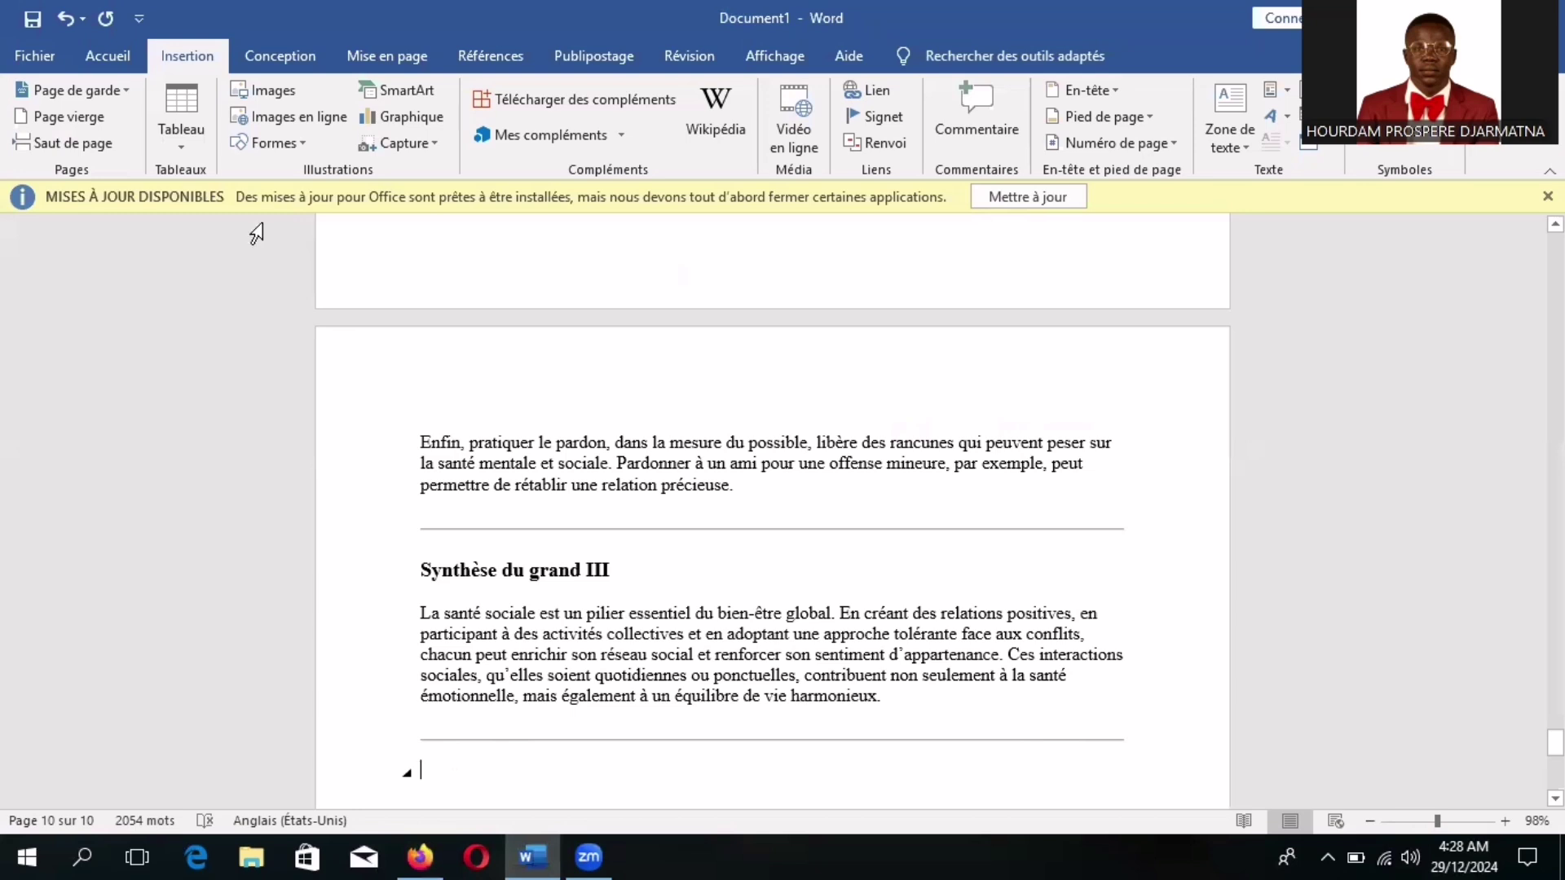
pyautogui.click(106, 122)
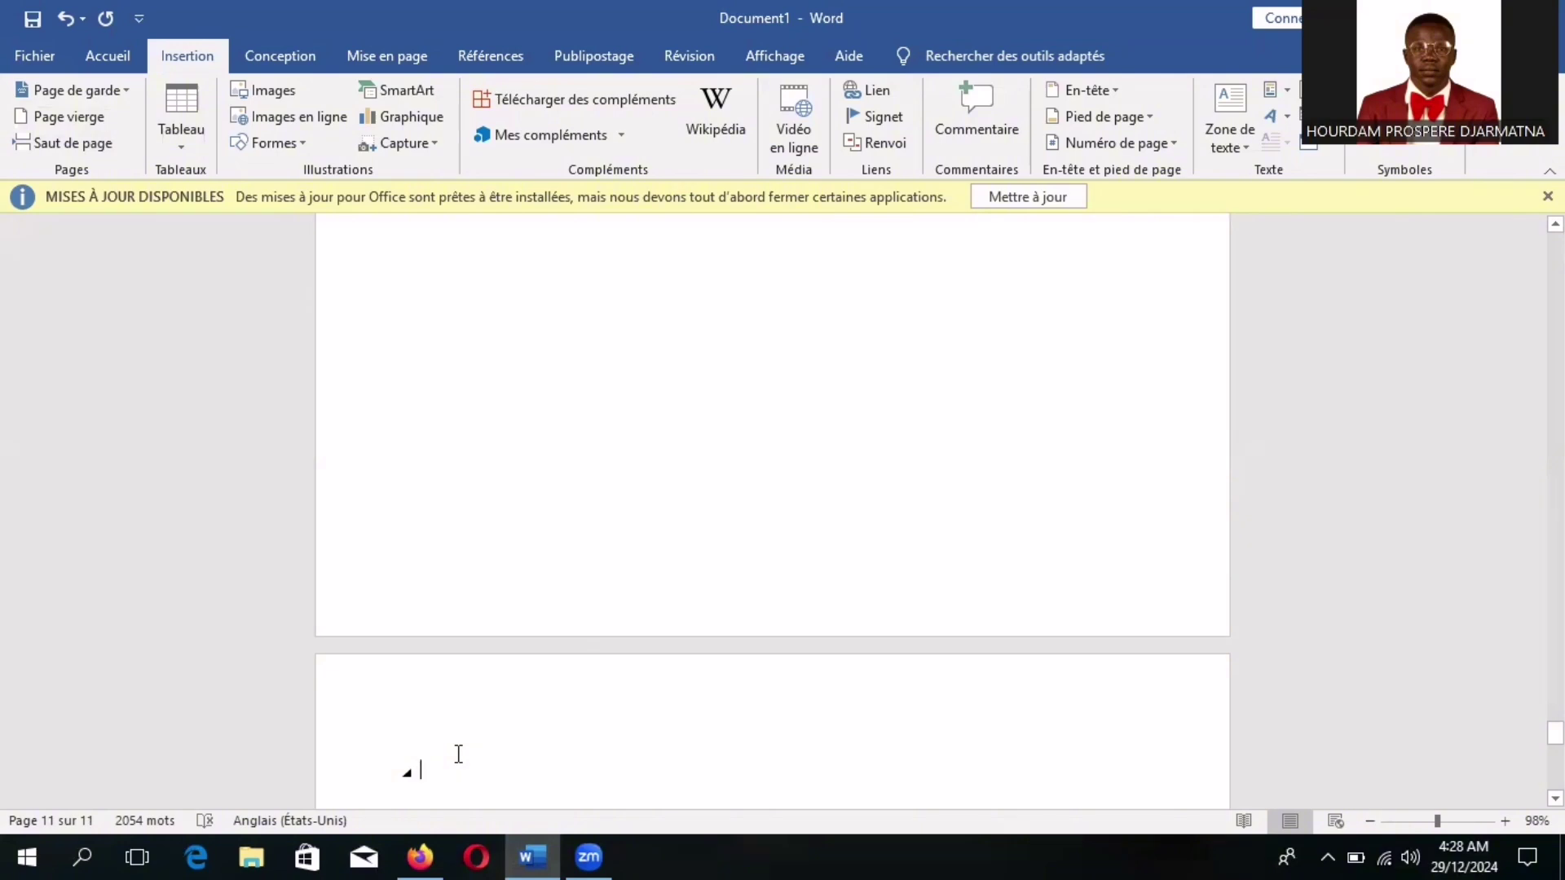
pyautogui.hotkey('ctrl', 'v')
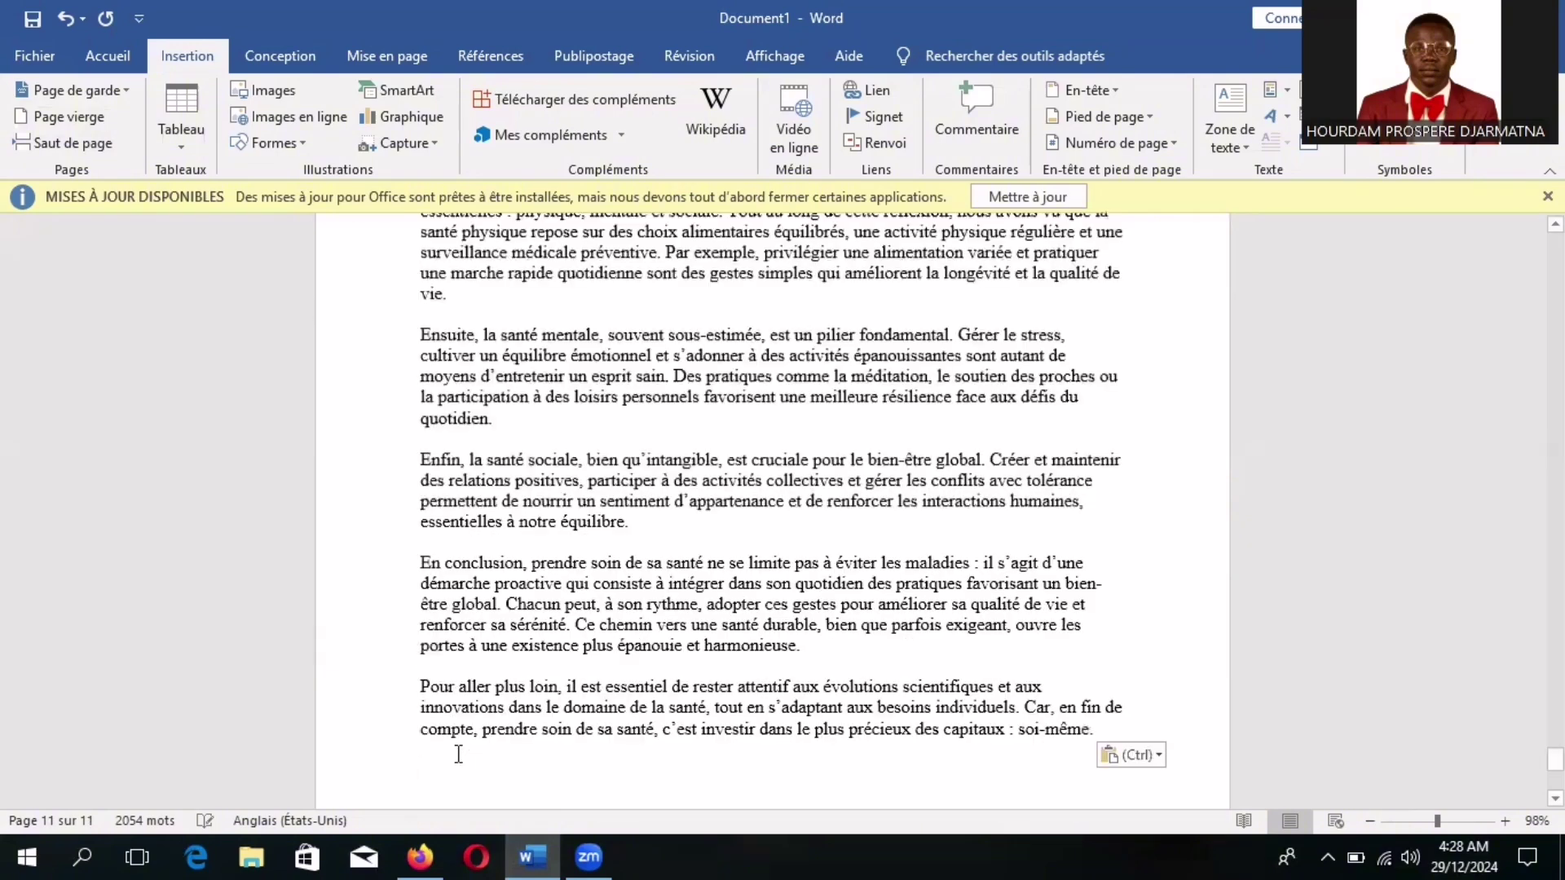
# Save the assembled document in the Documents folder as a Word document named "Introductio1"
pyautogui.scroll(15, 1555, 489)
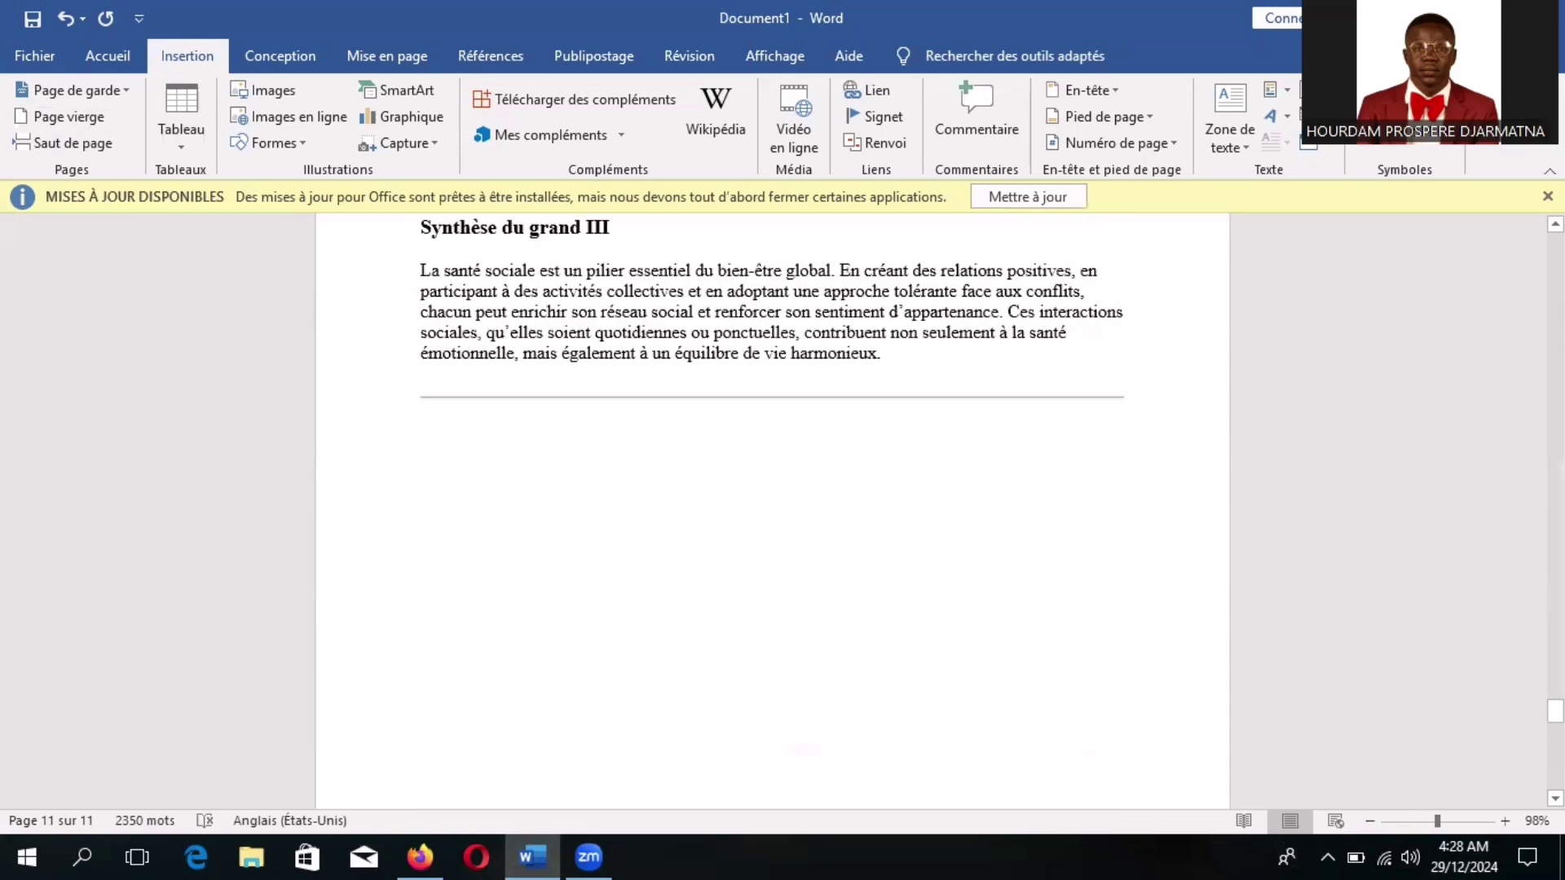
pyautogui.moveTo(1555, 712); pyautogui.dragTo(75, 815)
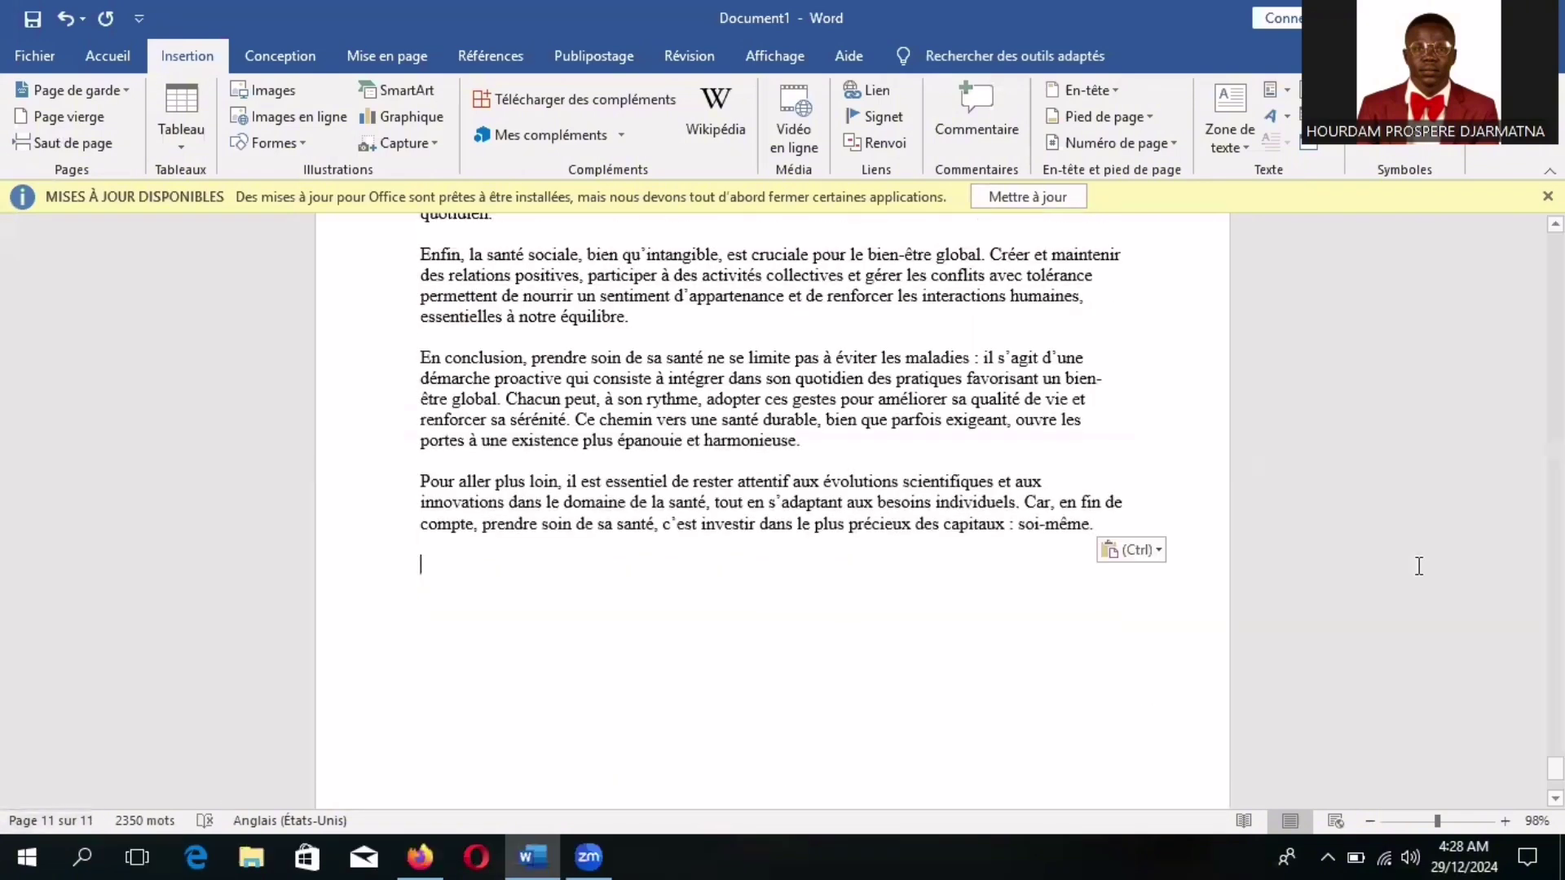
pyautogui.moveTo(1555, 768); pyautogui.dragTo(1555, 244)
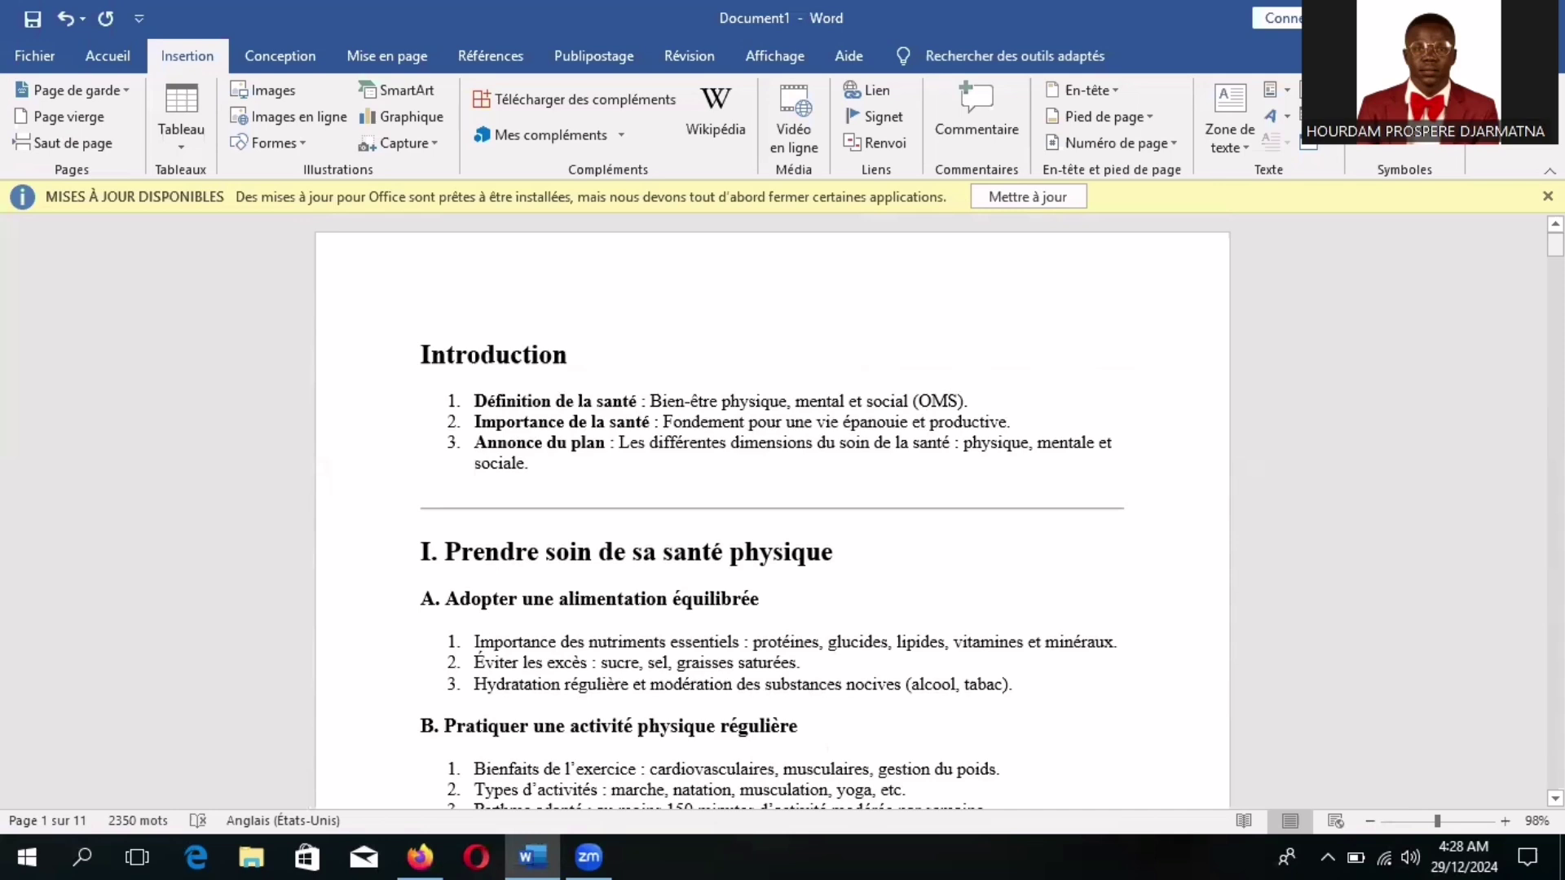
pyautogui.click(41, 56)
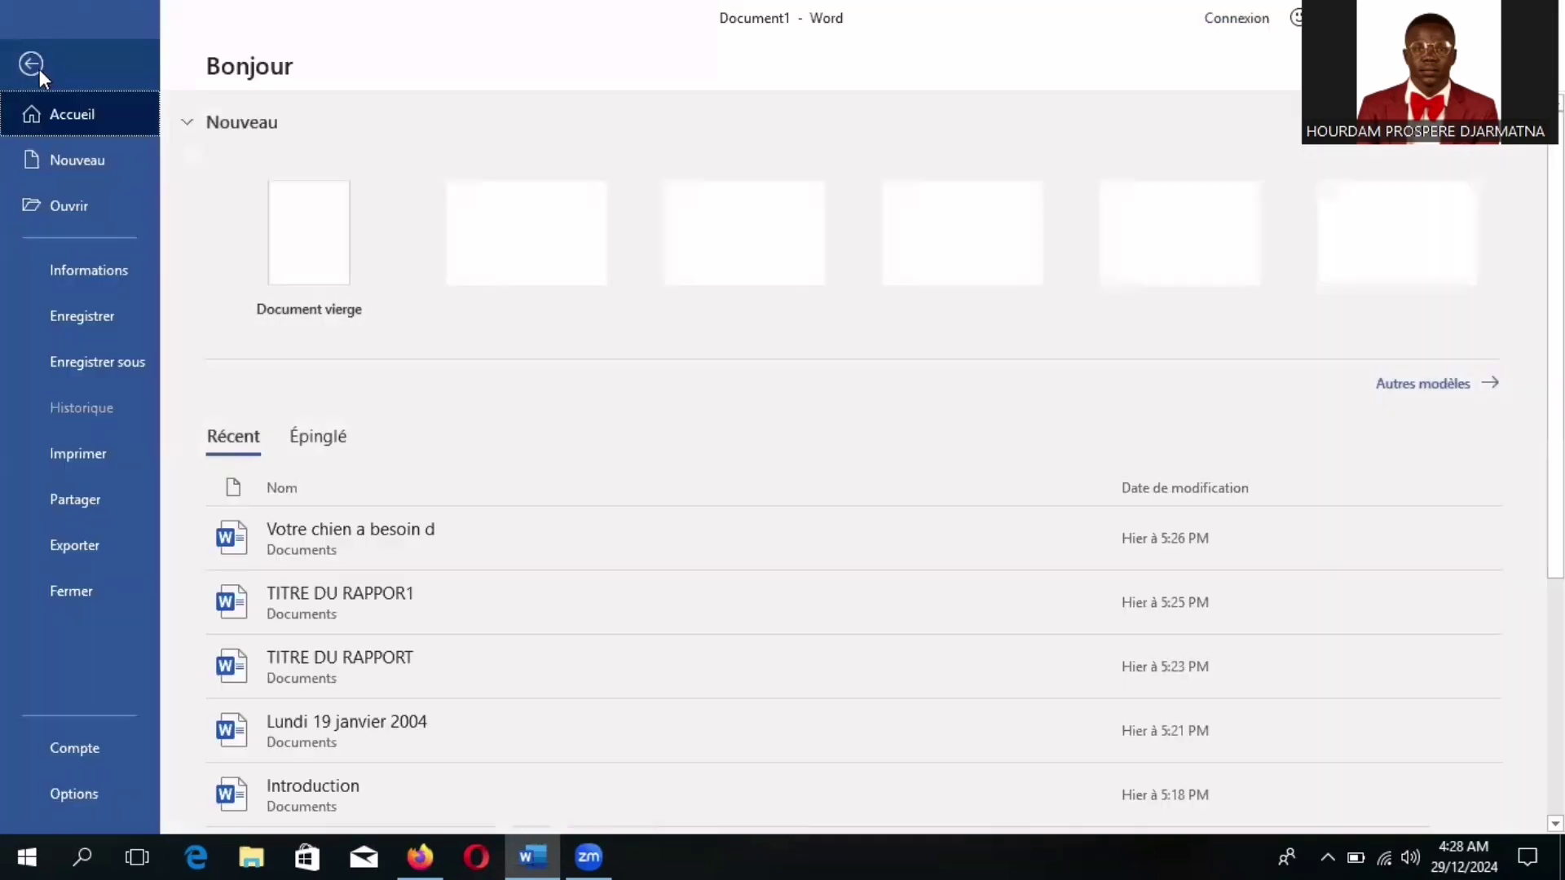
pyautogui.click(86, 356)
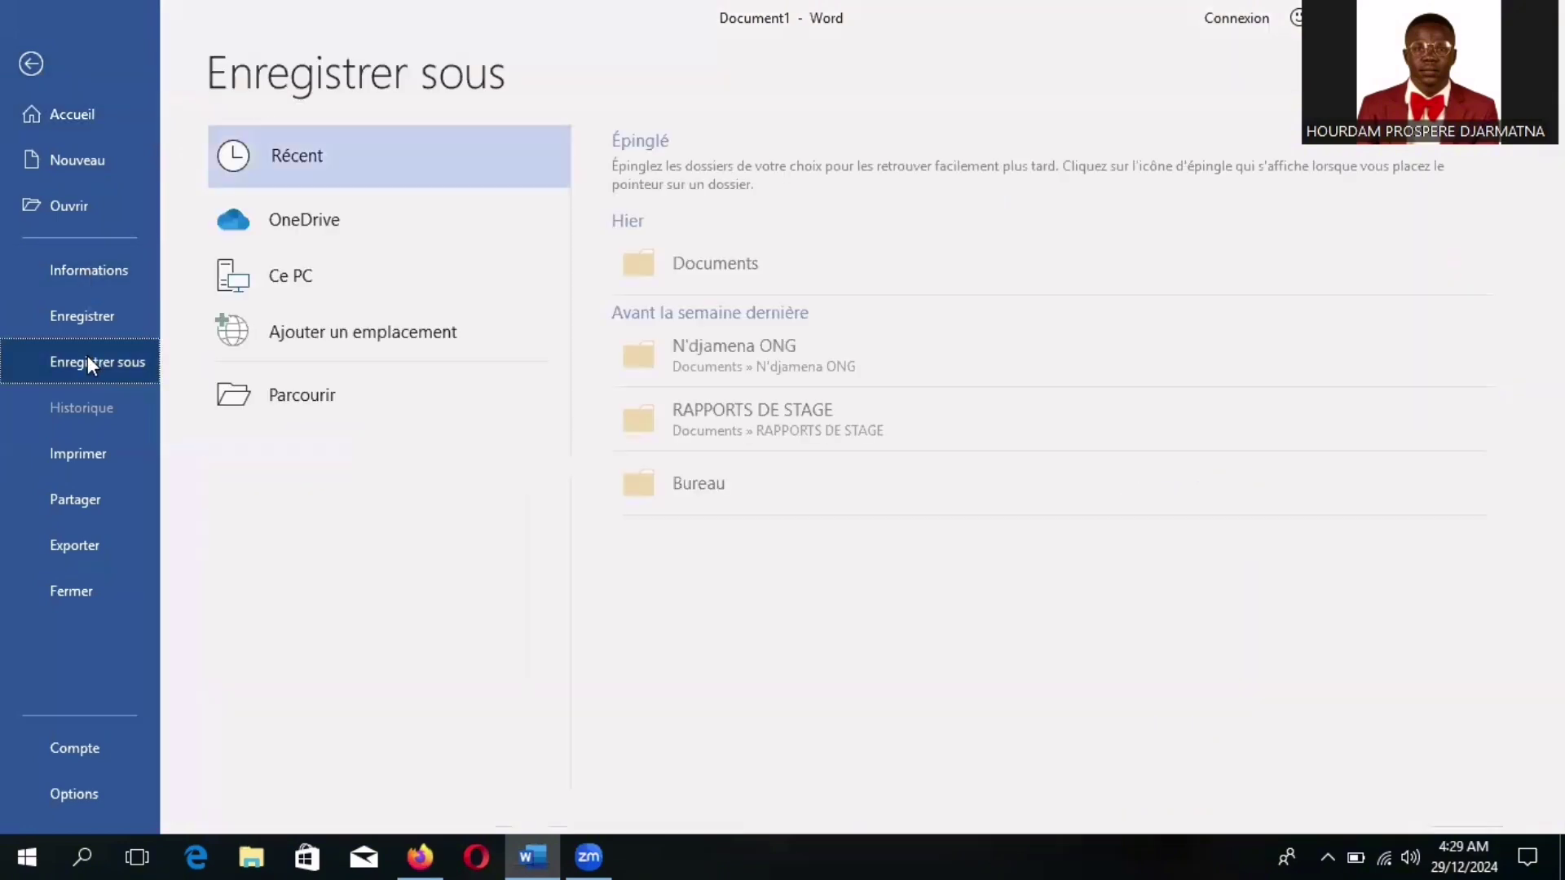
pyautogui.click(477, 409)
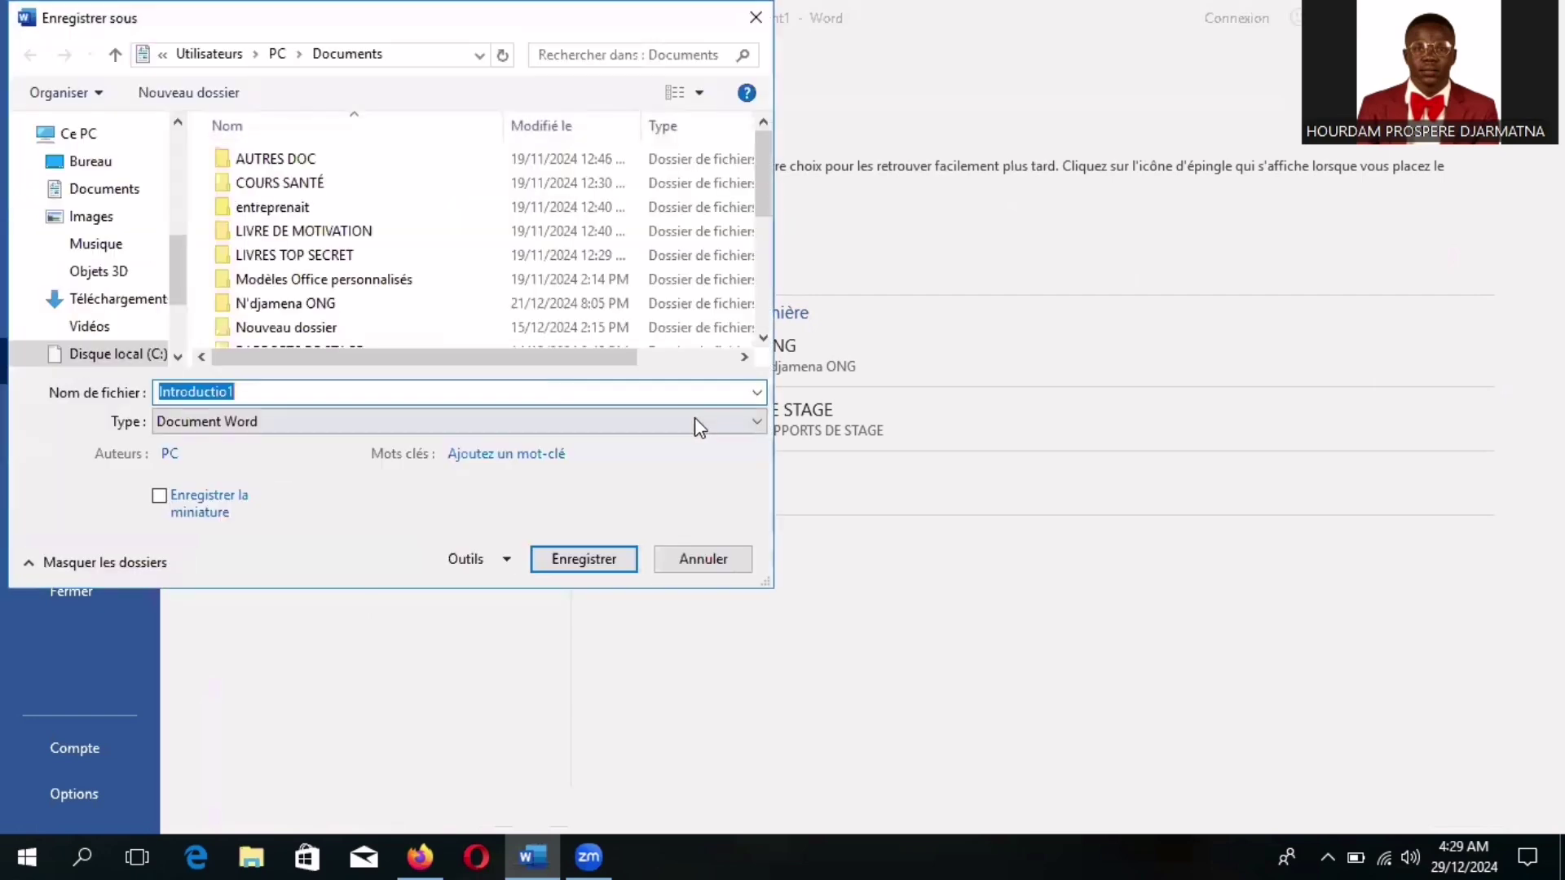
pyautogui.click(598, 561)
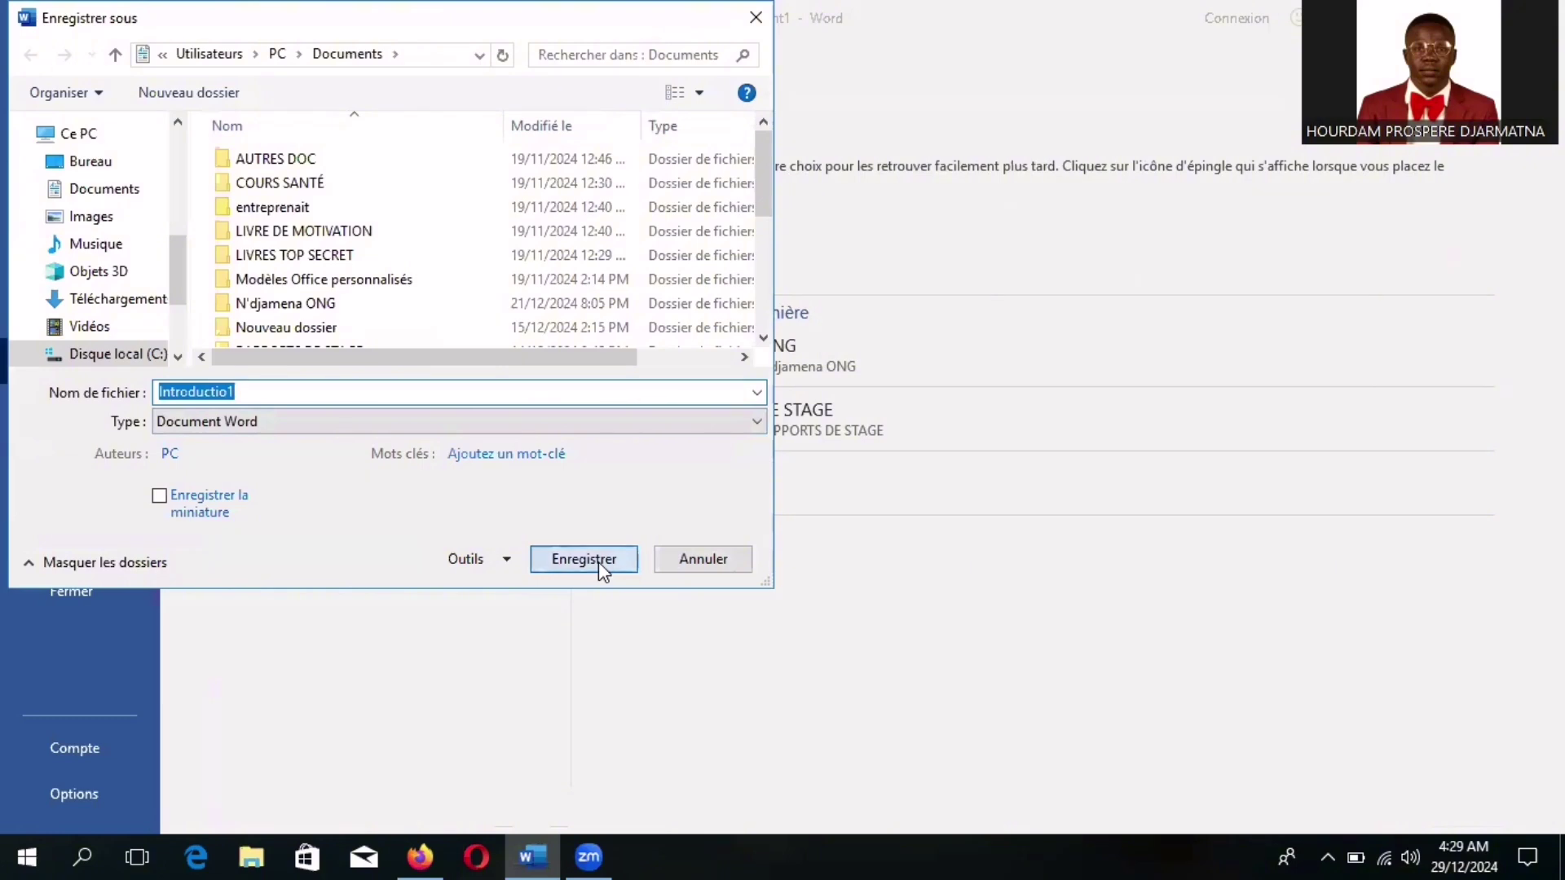